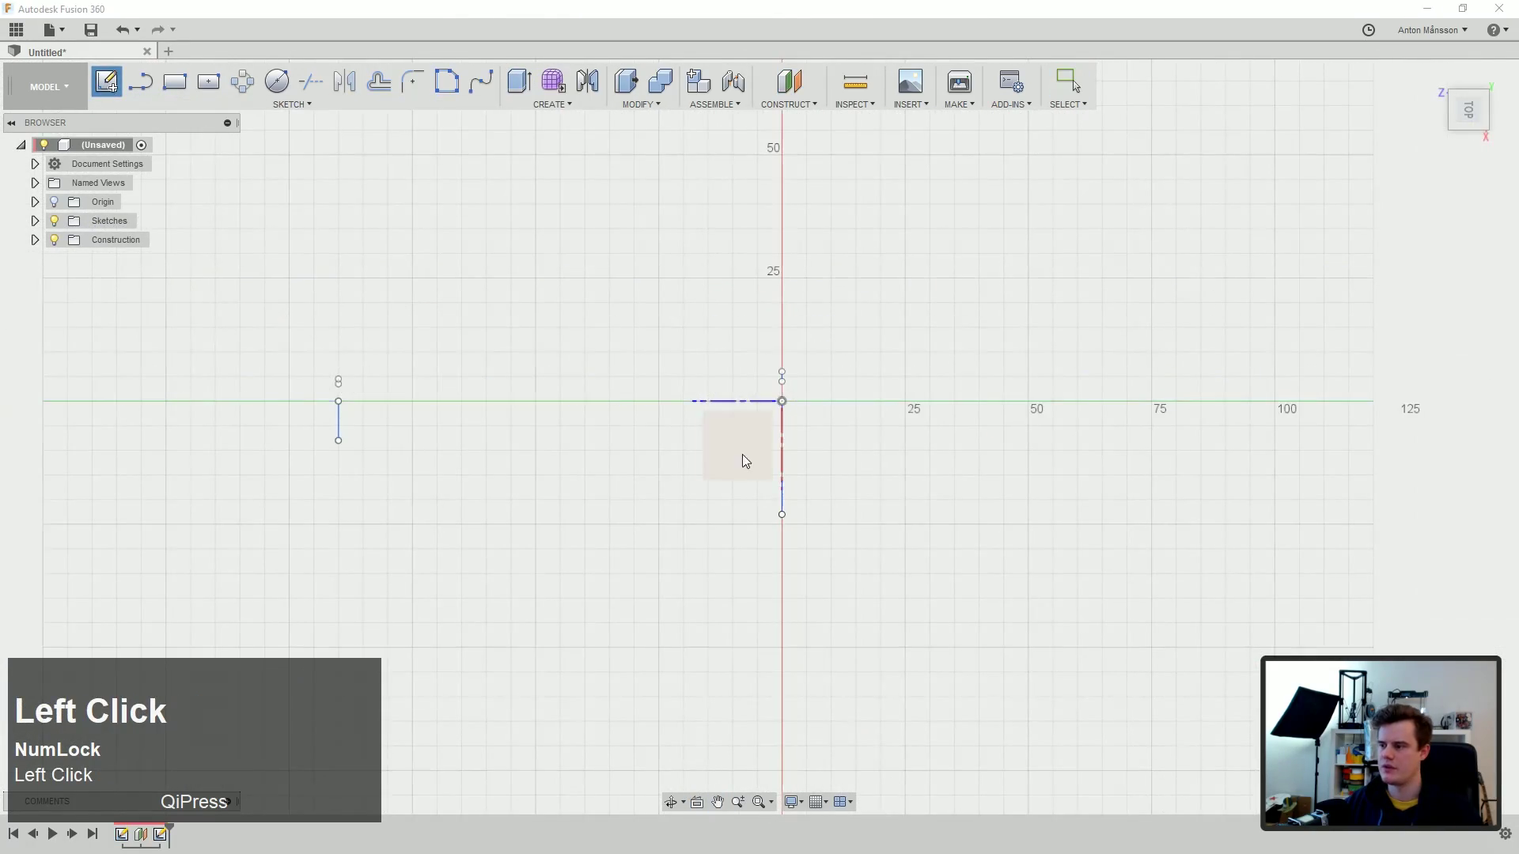
Step: Start a sketch on the top plane and draw a straight line about 100 mm long from the origin along the blue axis
click(743, 454)
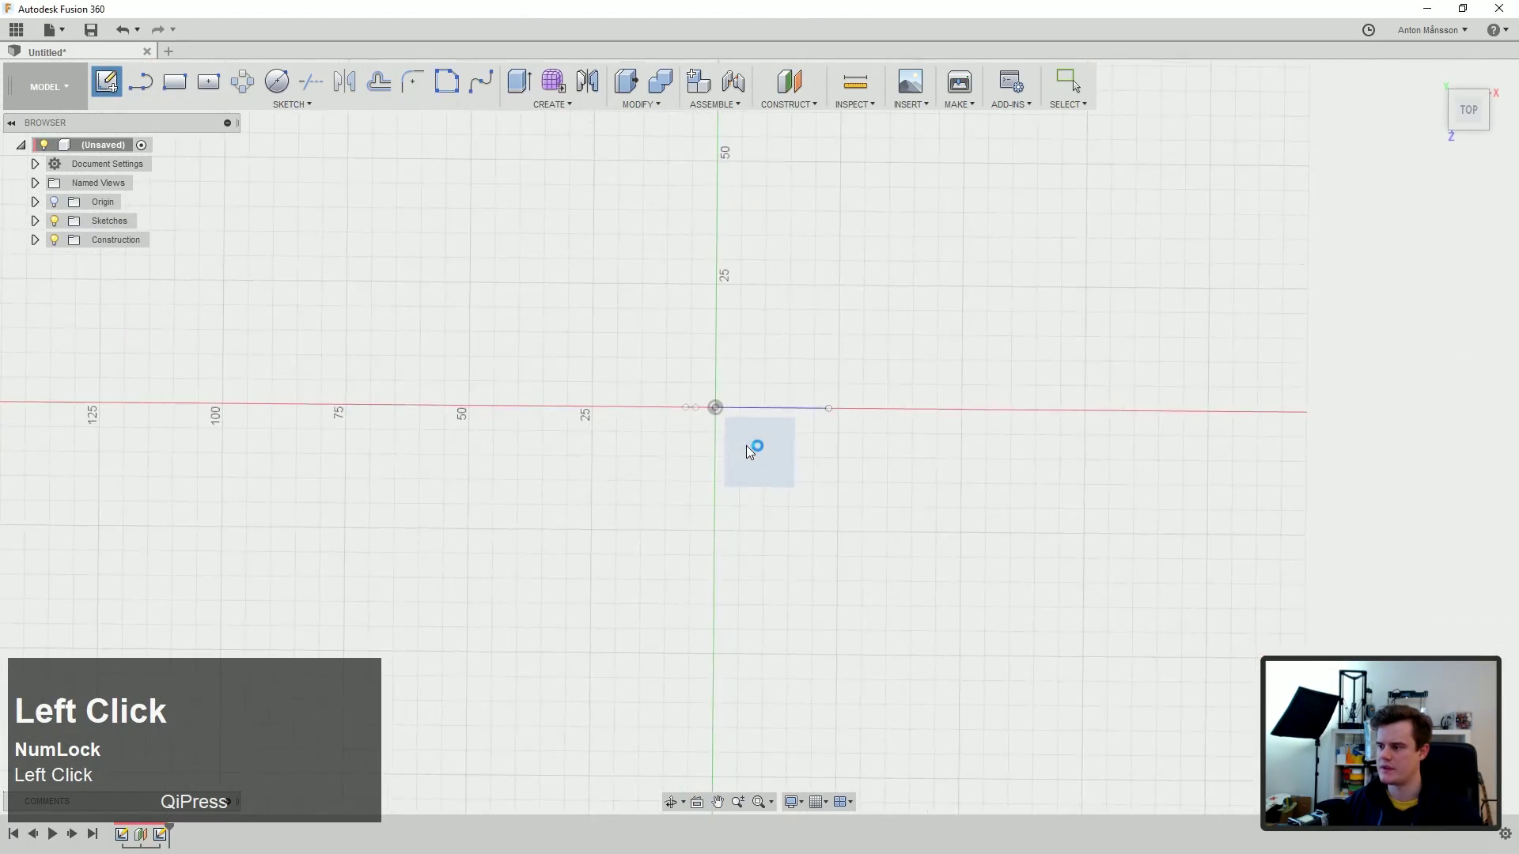
scroll(793, 397, up, 2)
ctrl+middle_drag(716, 427, 543, 327)
scroll(510, 299, down, 2)
click(139, 89)
click(514, 293)
click(515, 674)
mouse_move(572, 599)
mouse_down()
mouse_move(600, 520)
mouse_move(591, 541)
mouse_up()
key(ctrl+z)
Step: Draw a perpendicular line about 25 mm long from the origin along the red axis
click(603, 294)
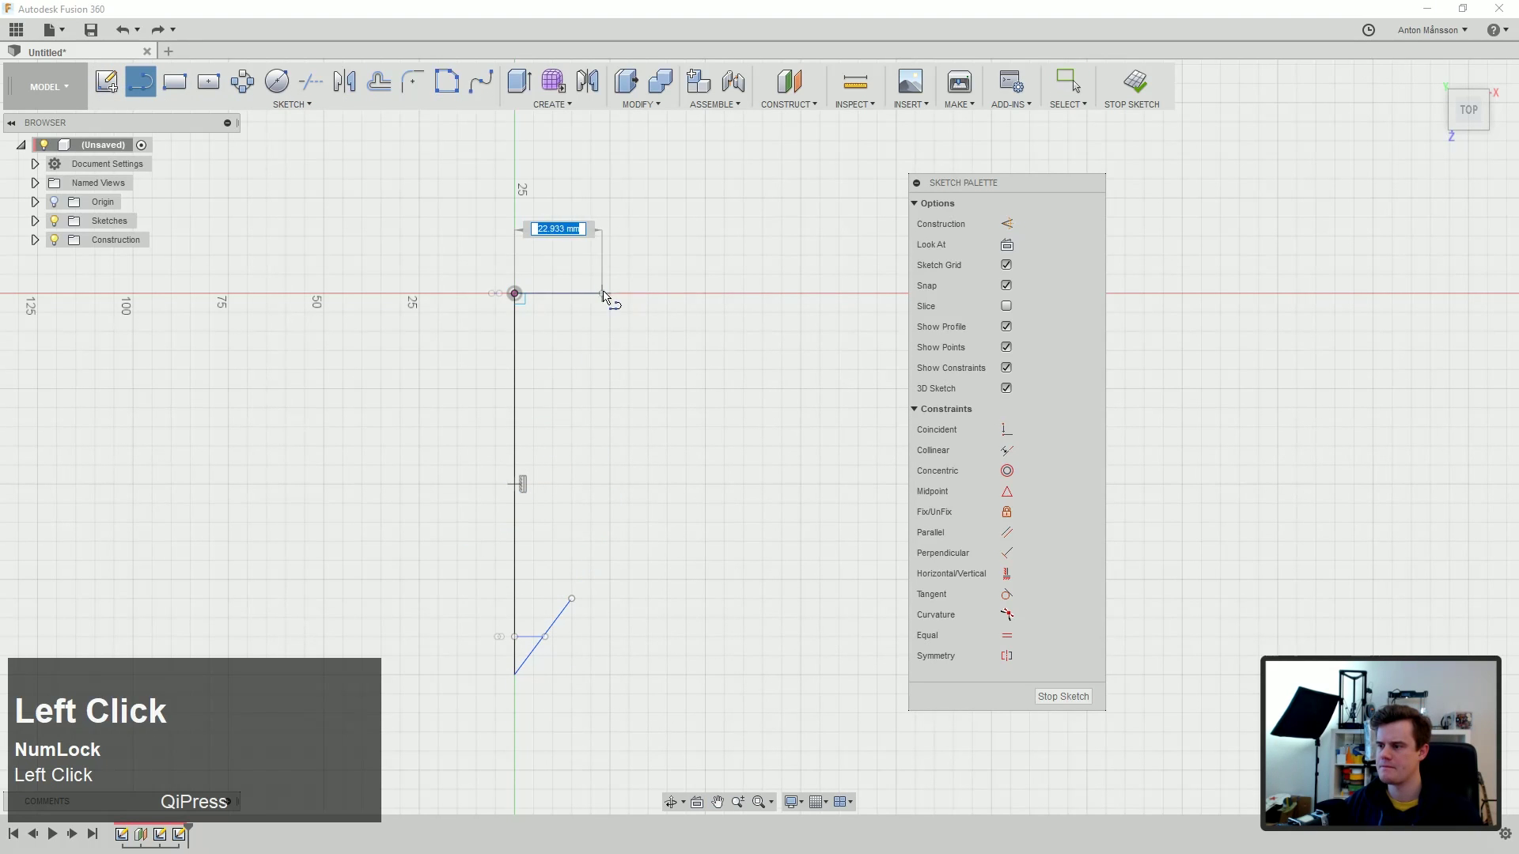
right_click(649, 323)
click(698, 325)
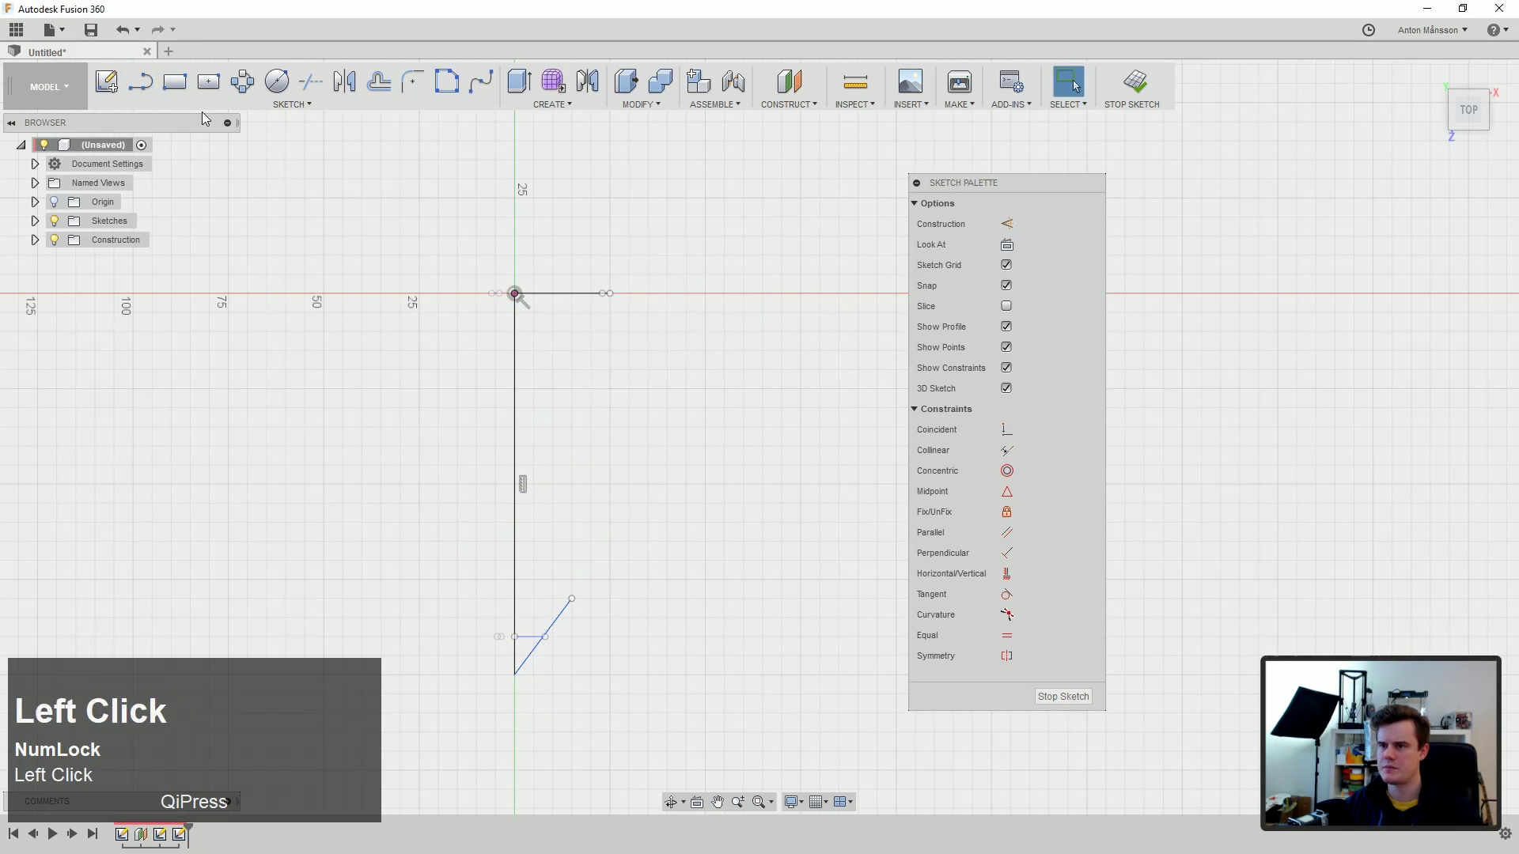
Step: Draw a fit-point spline from the short line's outer end through two intermediate points to the long line's far end
click(481, 81)
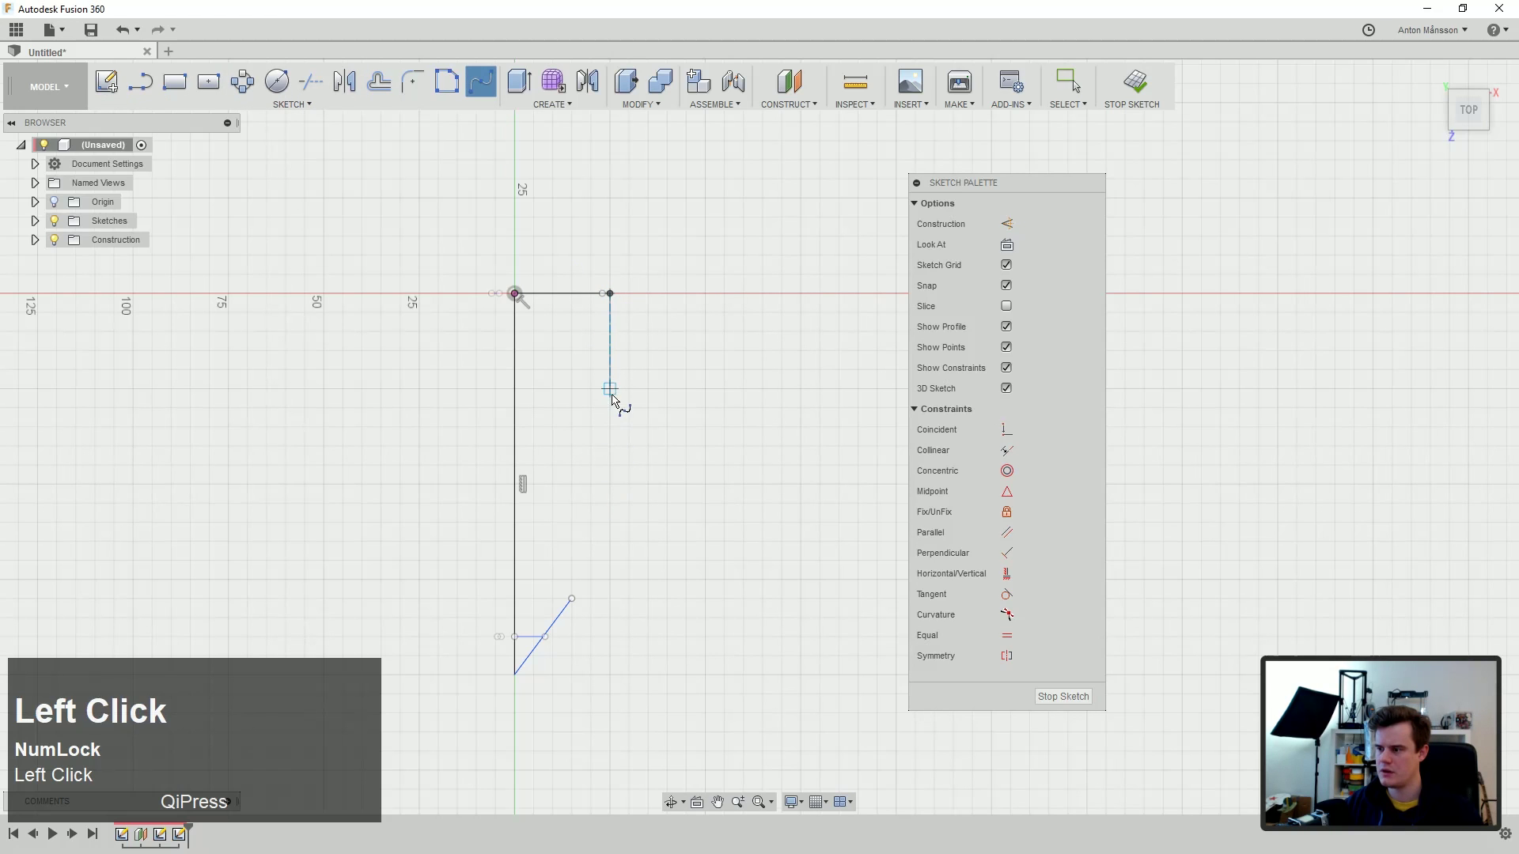
click(609, 465)
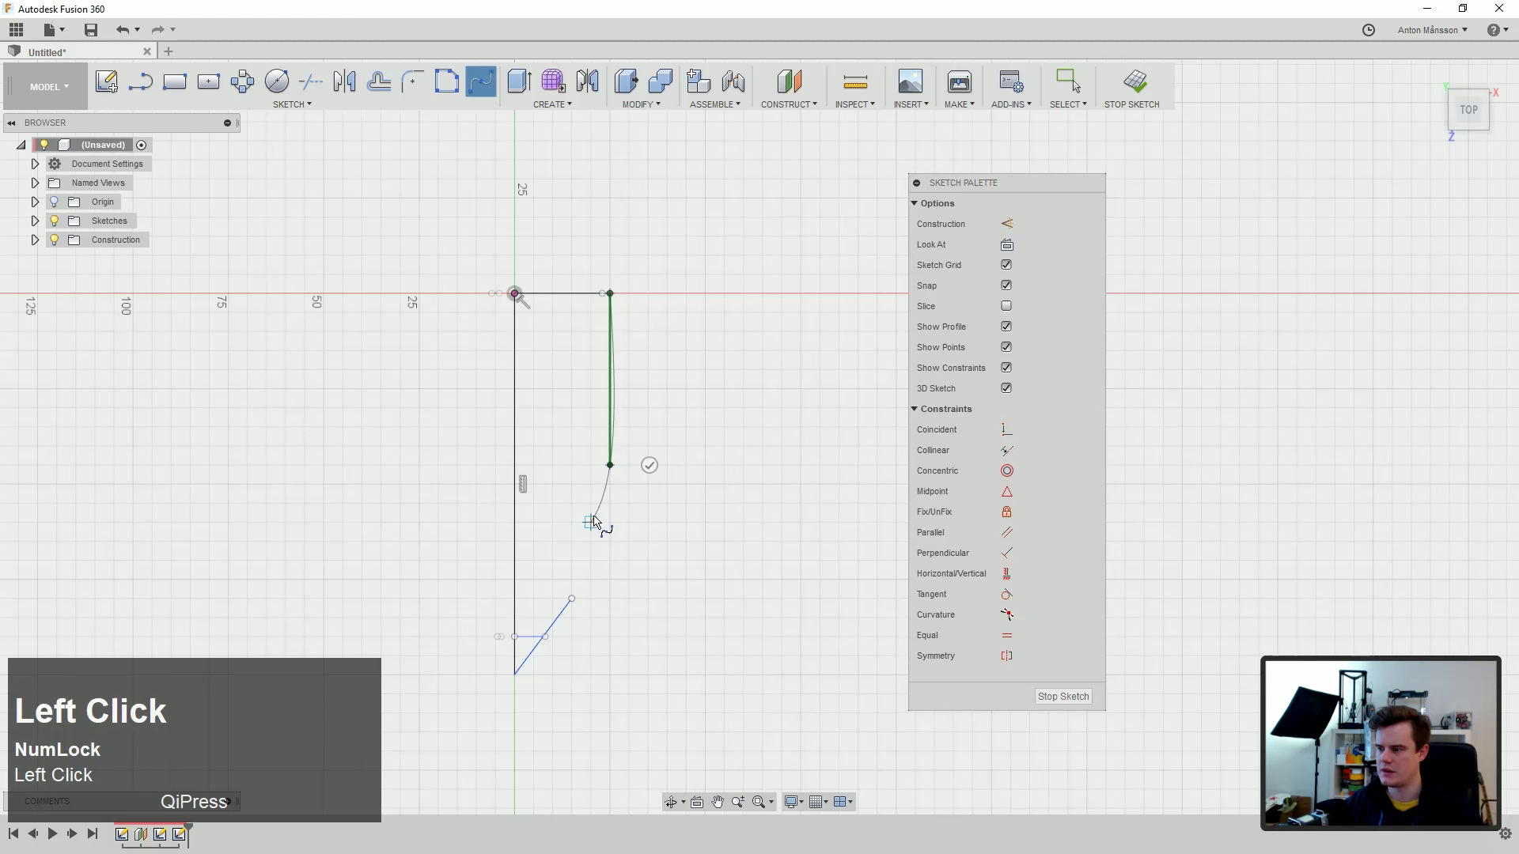
click(514, 676)
right_click(630, 614)
click(680, 609)
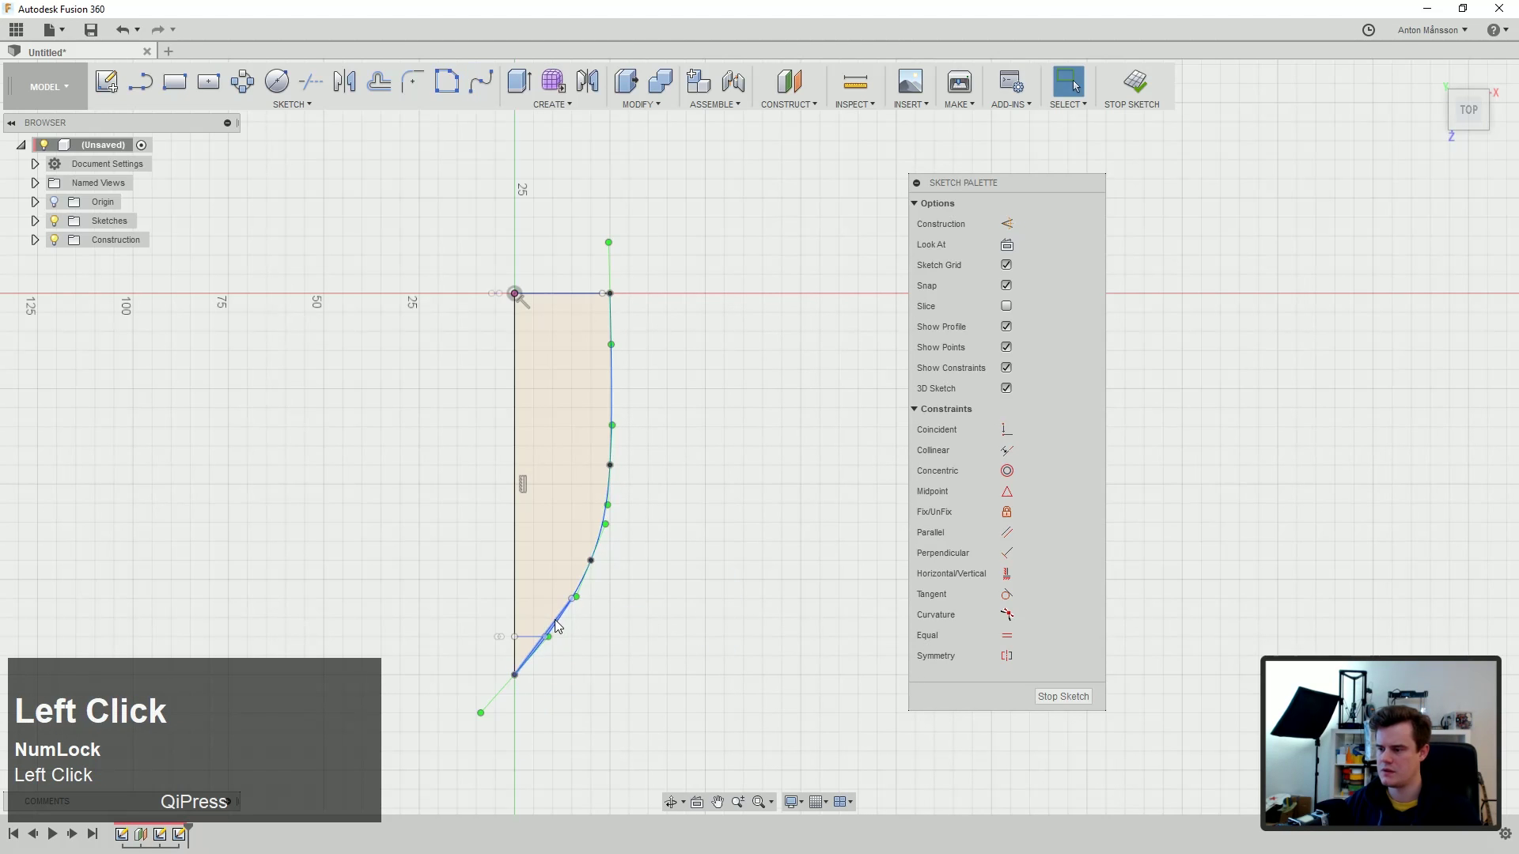
Step: Delete the leftover diagonal line beside the spline near the tip
scroll(568, 628, down, 5)
click(490, 626)
key(Delete)
Step: Reshape the spline by moving its two intermediate fit points for a smoother blade curve
scroll(546, 566, up, 3)
scroll(546, 400, up, 4)
shift+middle_drag(556, 370, 484, 427)
scroll(562, 538, down, 4)
middle_drag(563, 537, 590, 544)
drag(546, 539, 559, 538)
drag(387, 488, 379, 468)
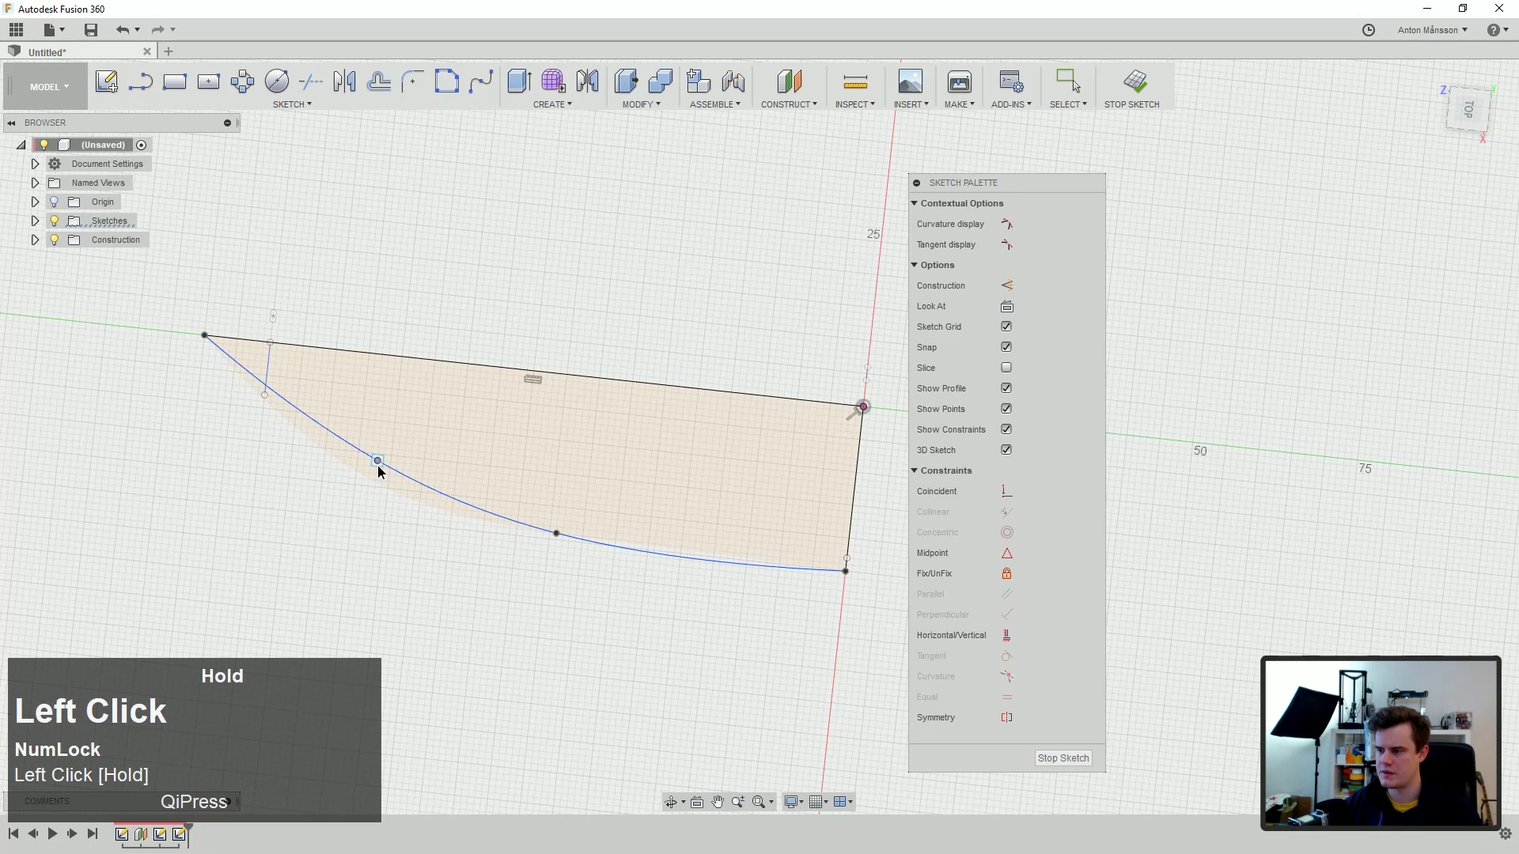
click(423, 510)
Step: Adjust the spline's tangent handle at the short line so the curve leaves it nearly perpendicular, and finish the sketch
click(840, 572)
drag(738, 513, 742, 515)
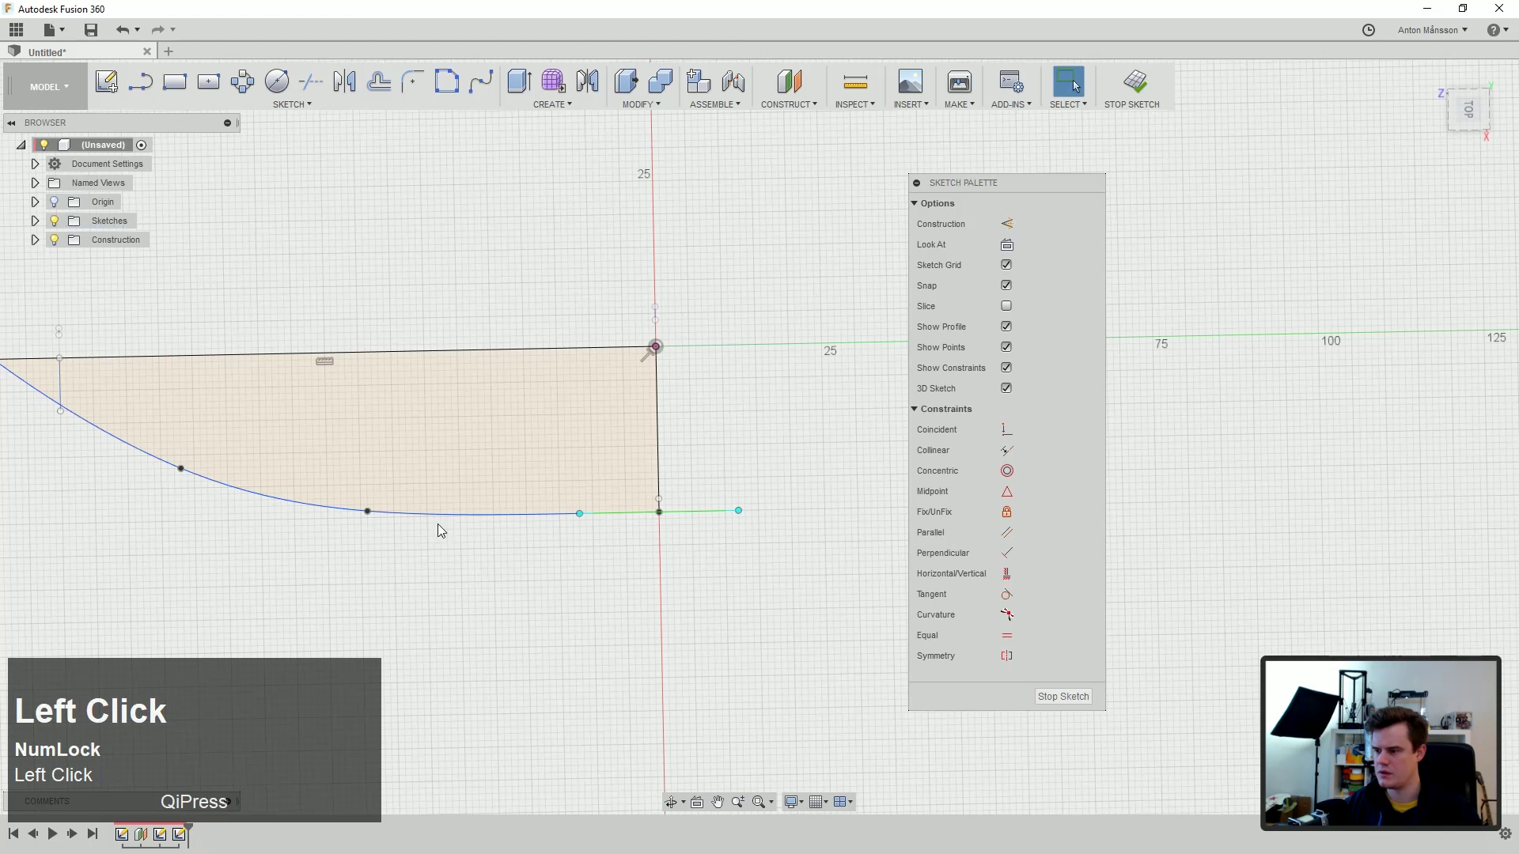
click(367, 512)
click(522, 551)
scroll(532, 552, up, 1)
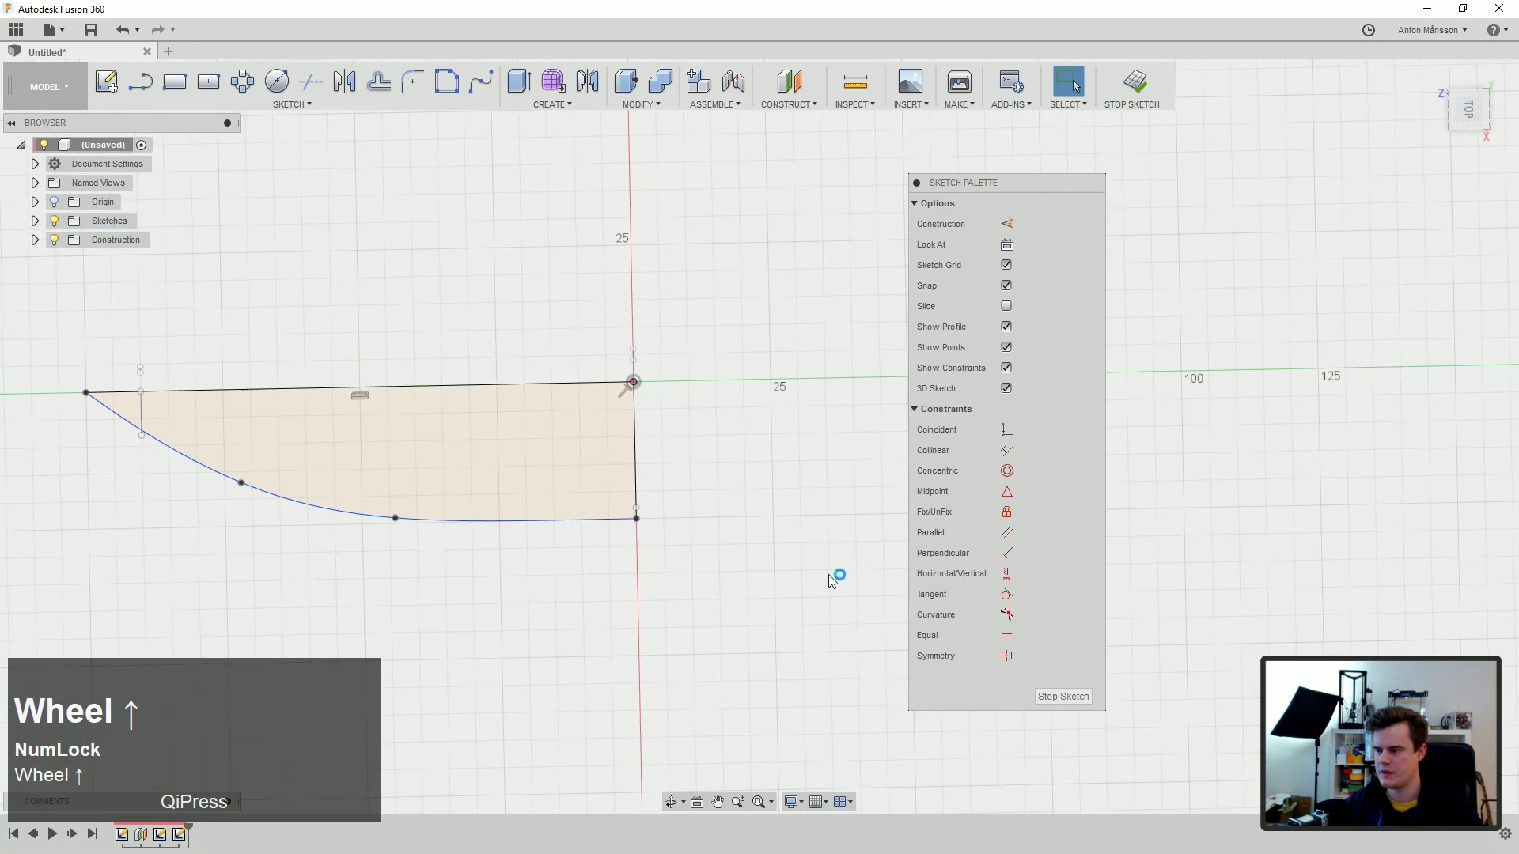
click(1055, 697)
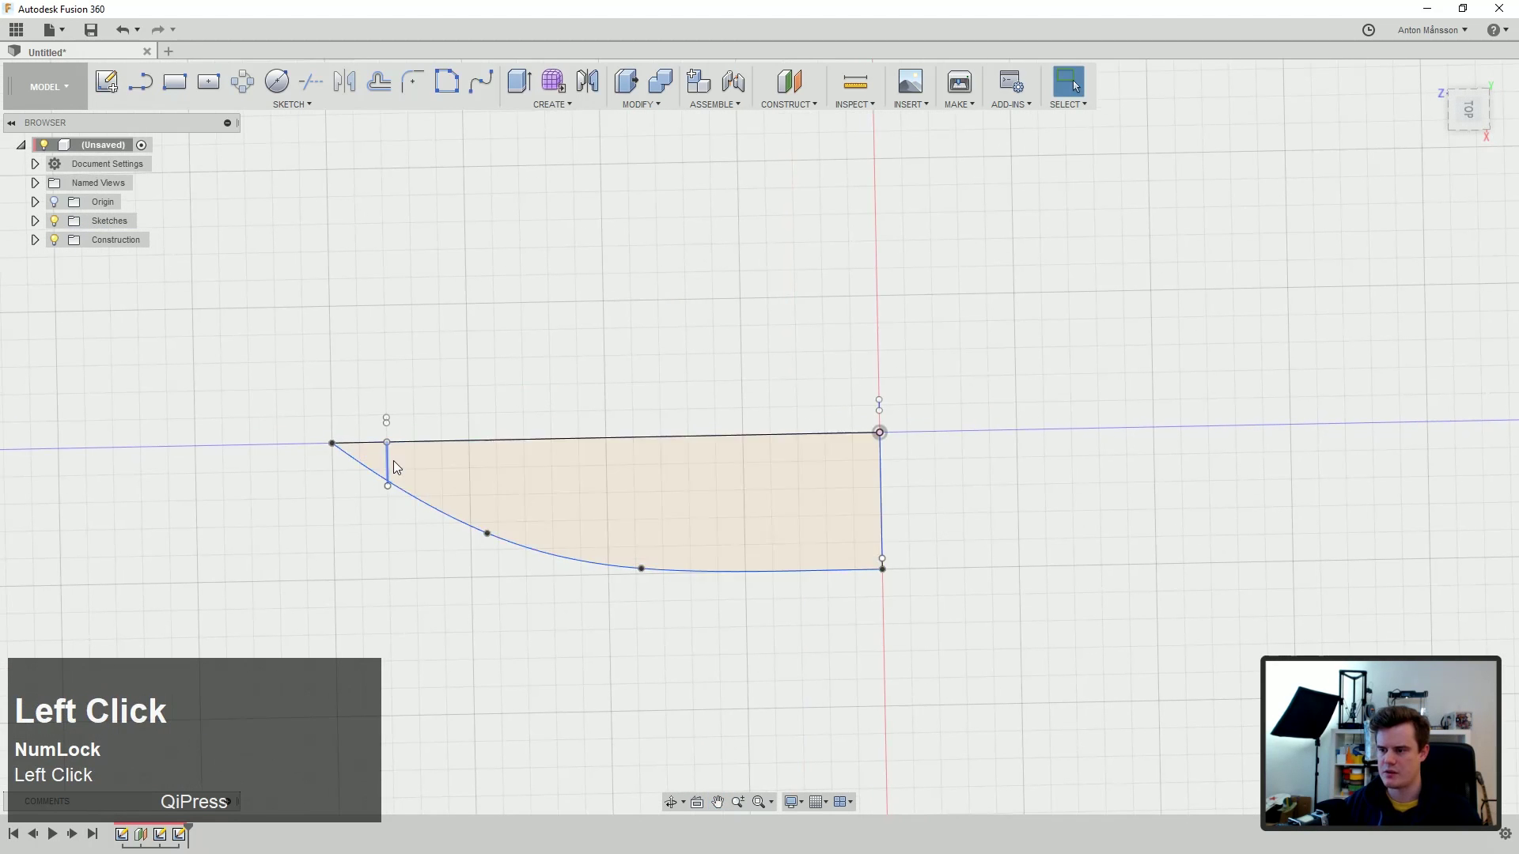
Step: Delete Sketch1 together with the dependent Sketch2, keeping only the blade profile sketch
click(35, 222)
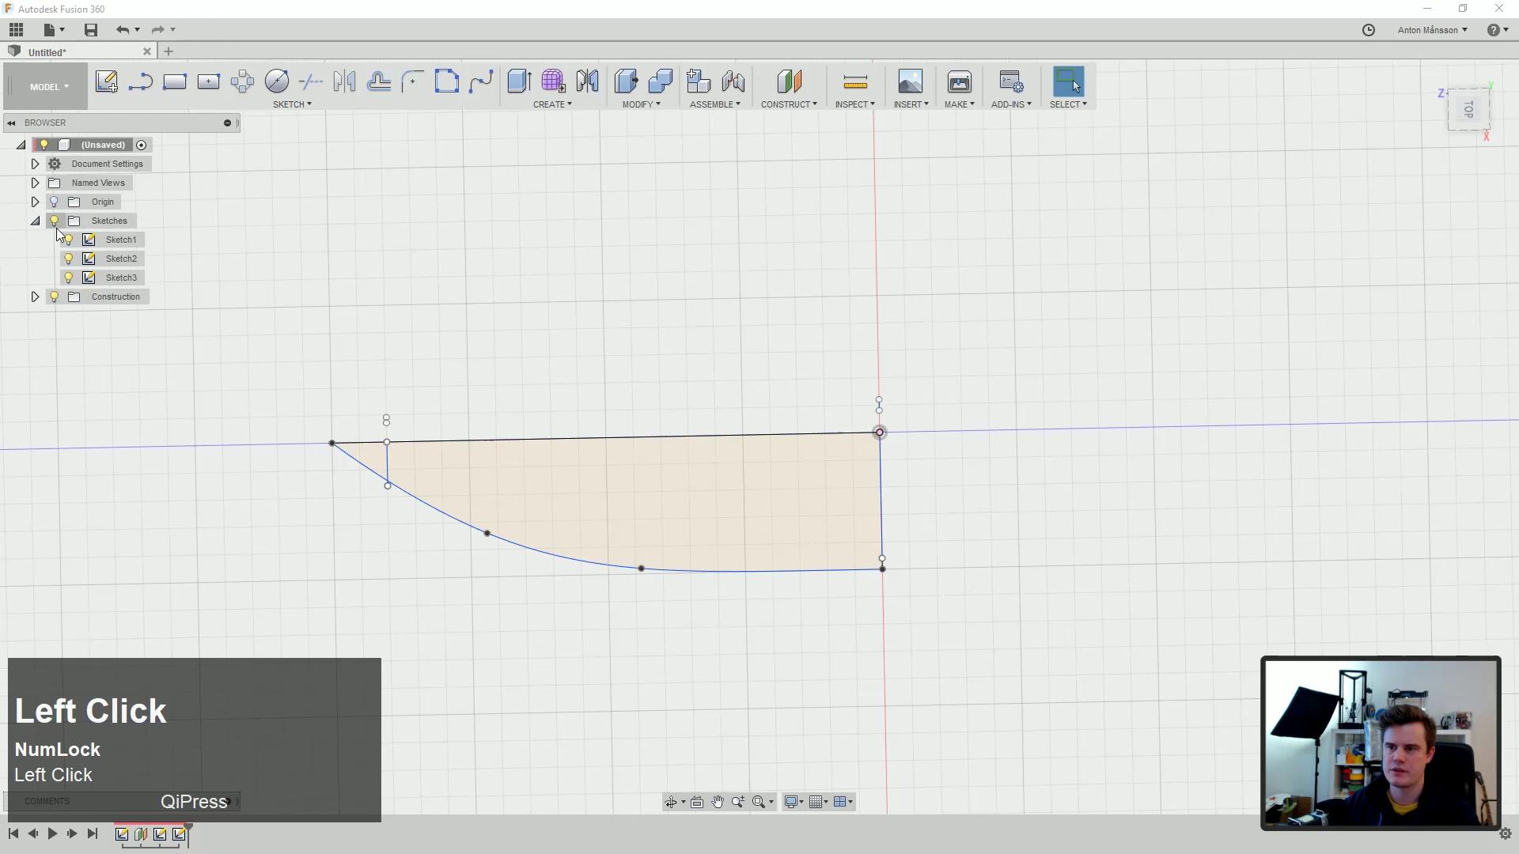
right_click(118, 250)
click(166, 354)
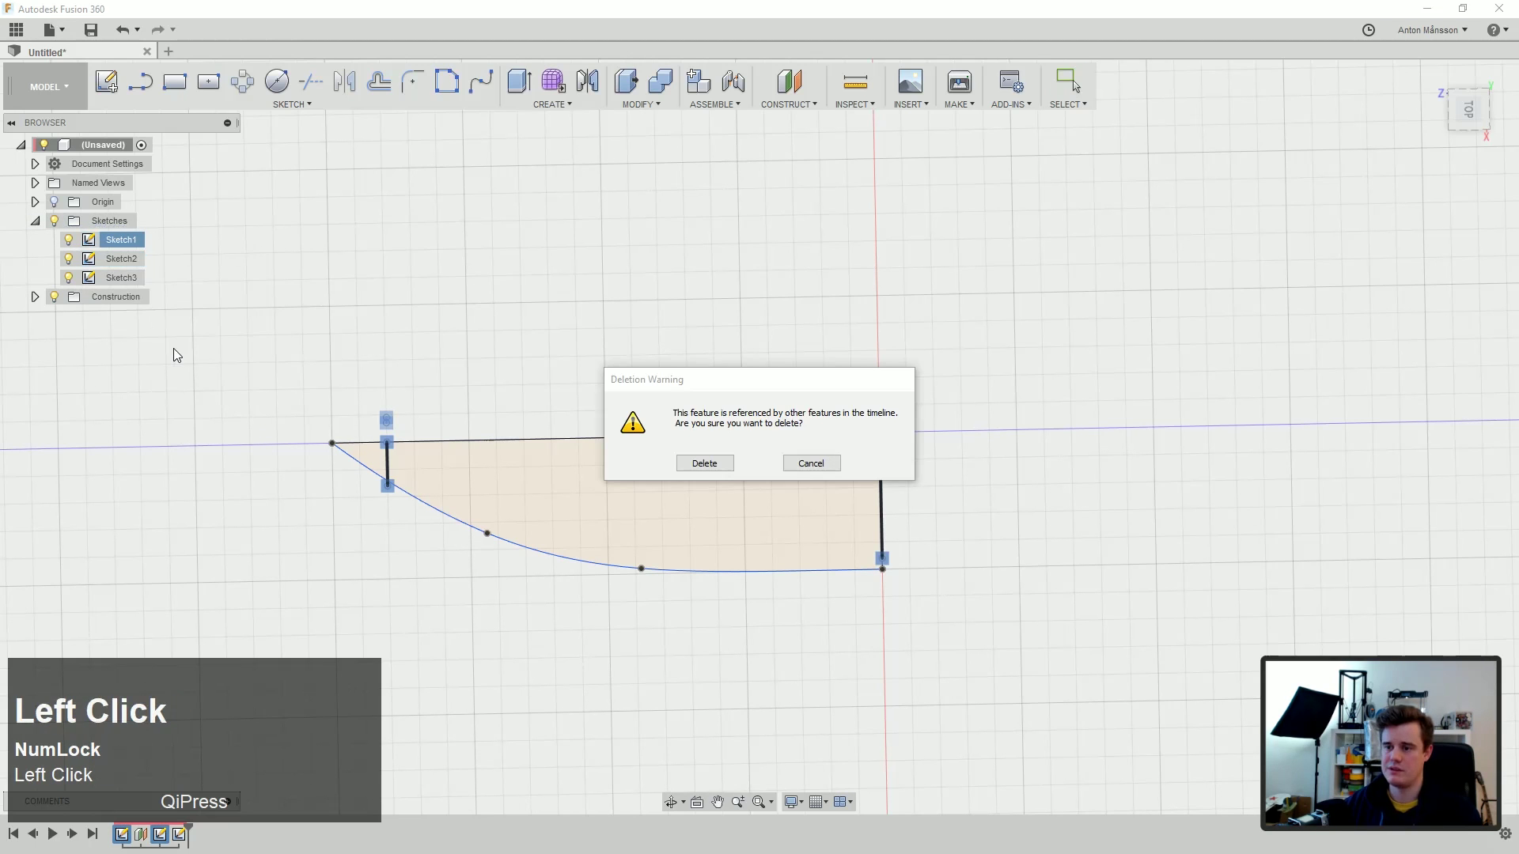
click(725, 467)
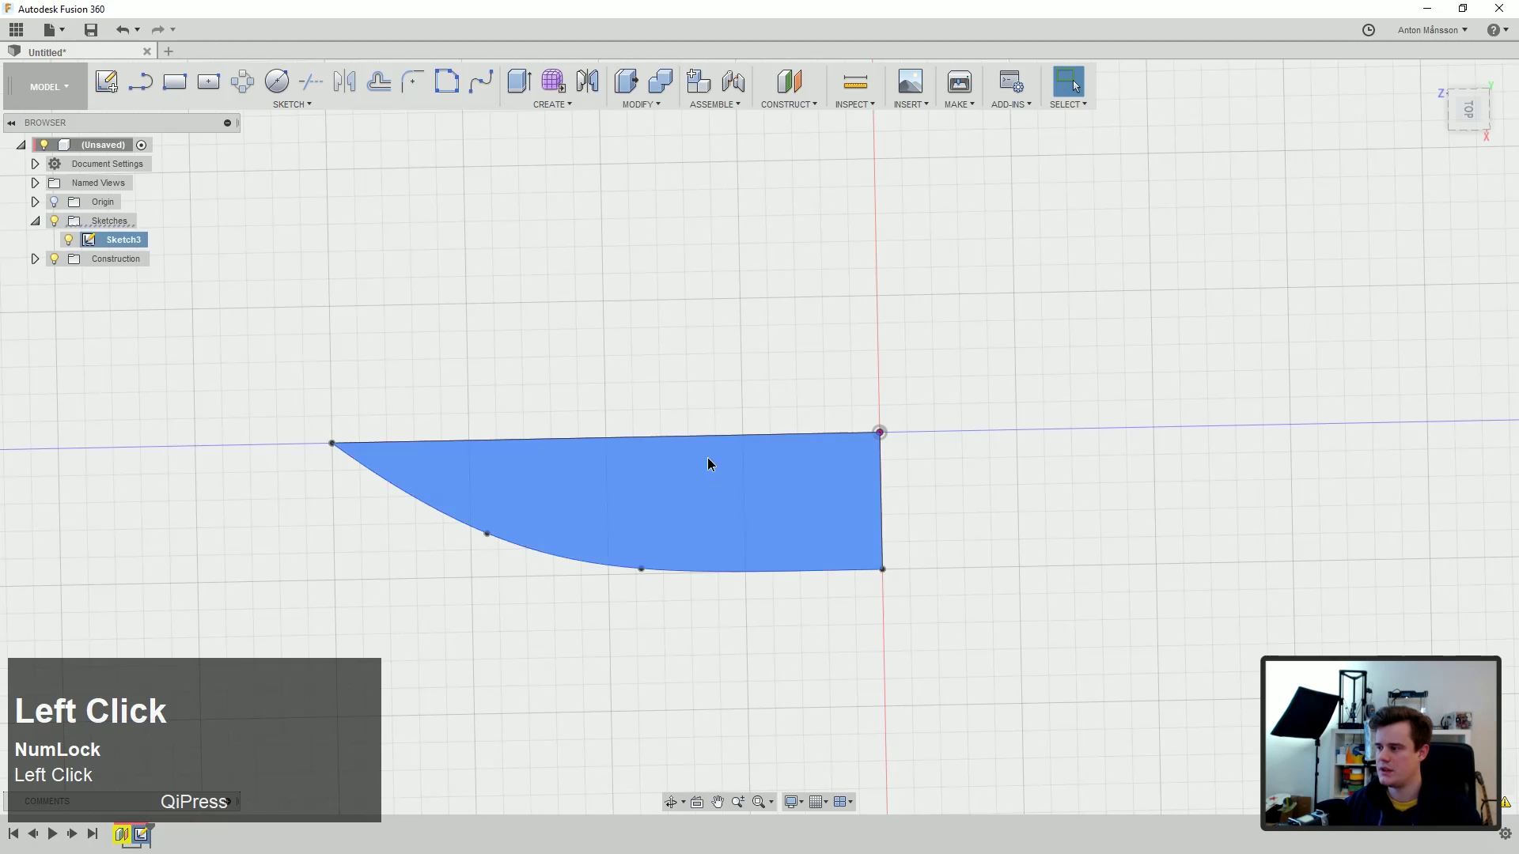
Step: Extrude the closed blade profile 1 mm upward as a new body
middle_drag(708, 464, 770, 408)
ctrl+middle_drag(368, 412, 552, 396)
scroll(552, 396, up, 4)
middle_drag(745, 497, 734, 453)
ctrl+middle_drag(841, 471, 624, 457)
click(625, 457)
scroll(738, 470, down, 1)
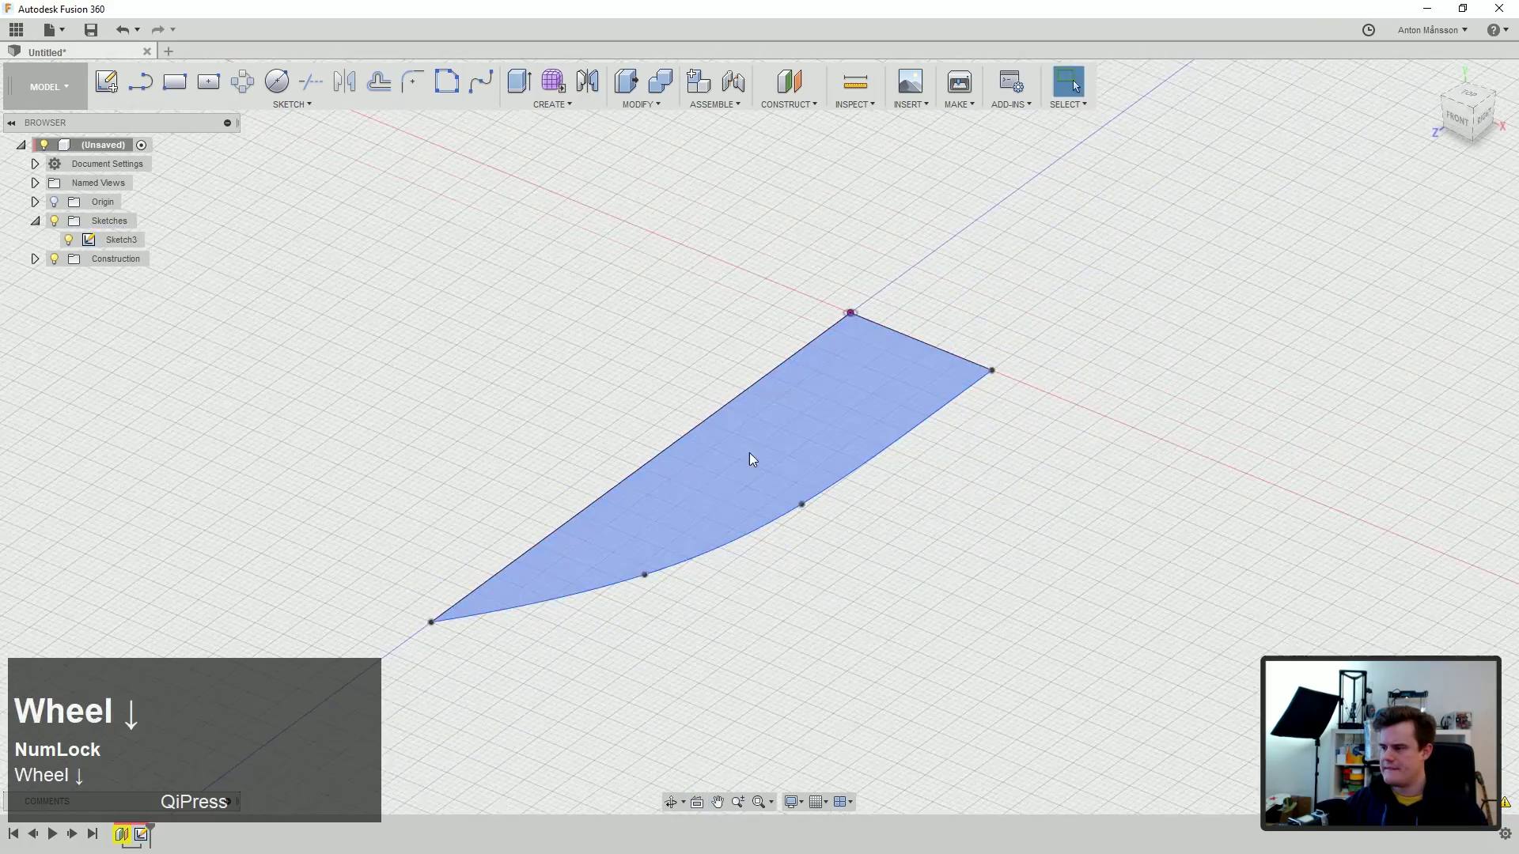
middle_drag(740, 473, 758, 468)
right_click(757, 468)
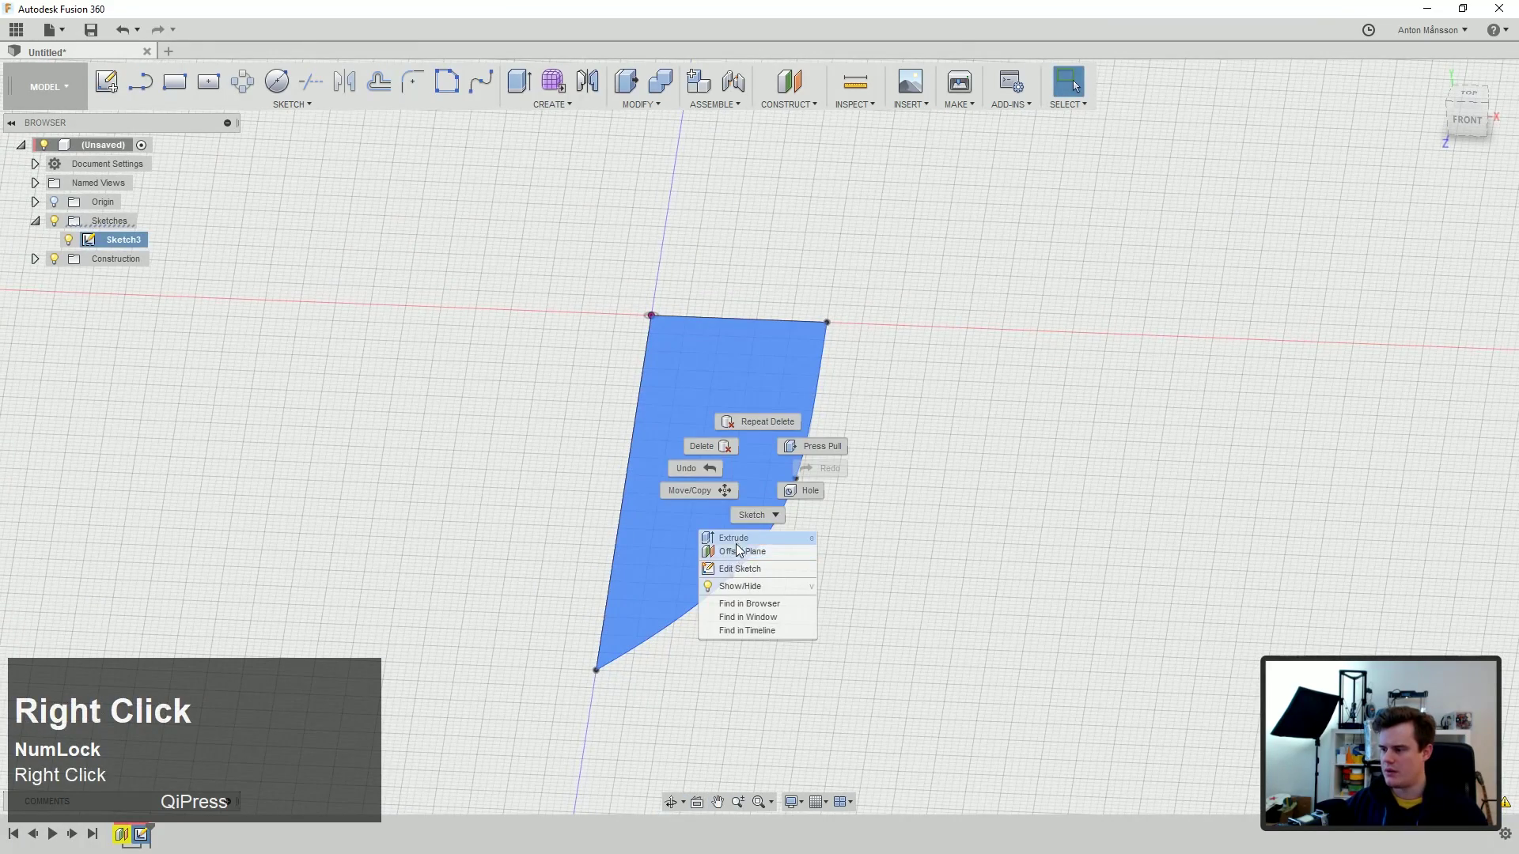
click(737, 539)
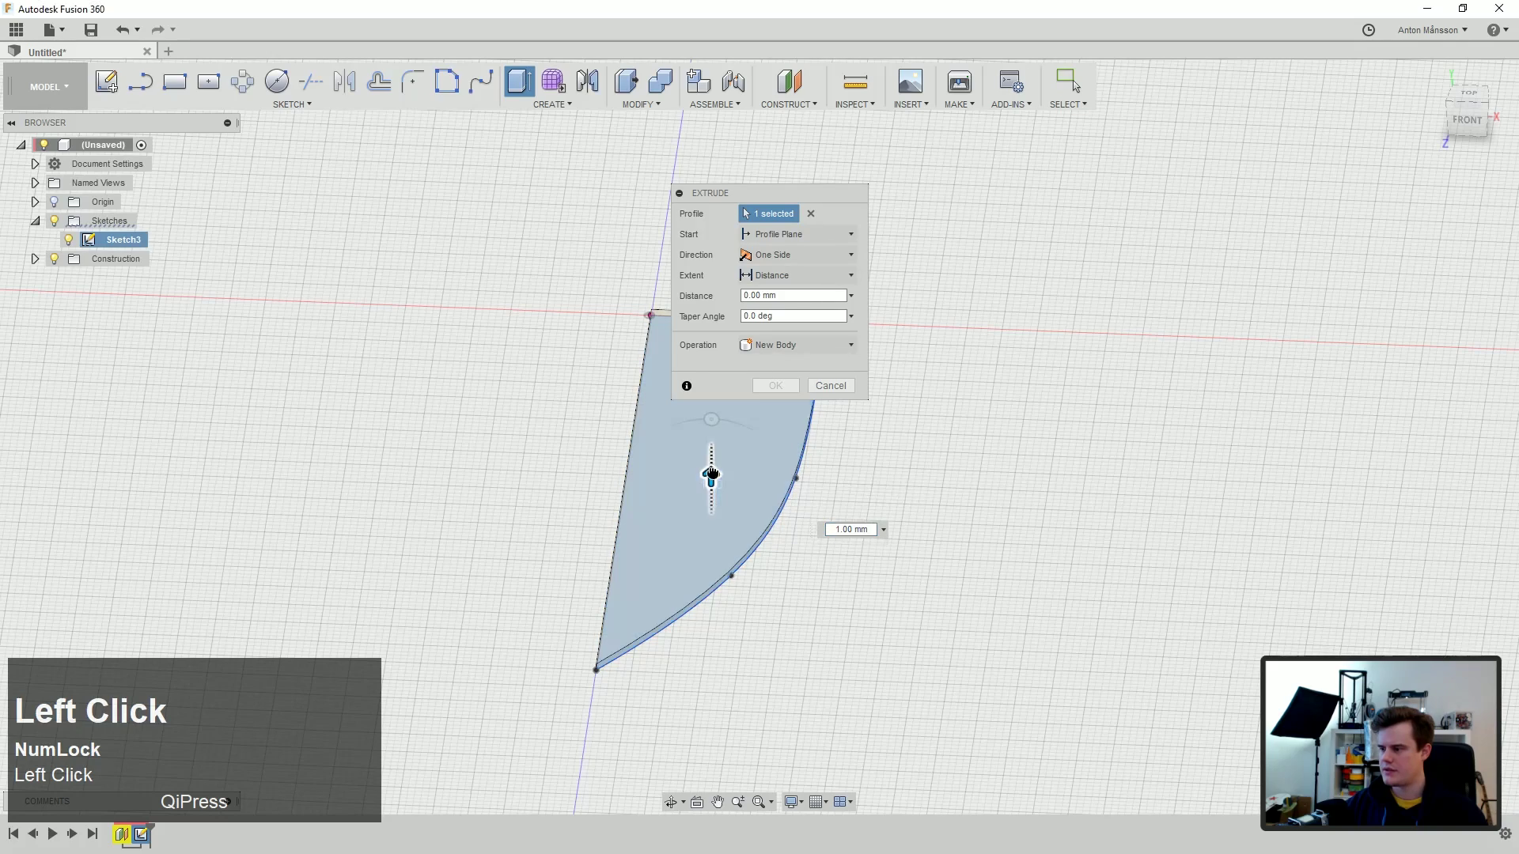
click(776, 385)
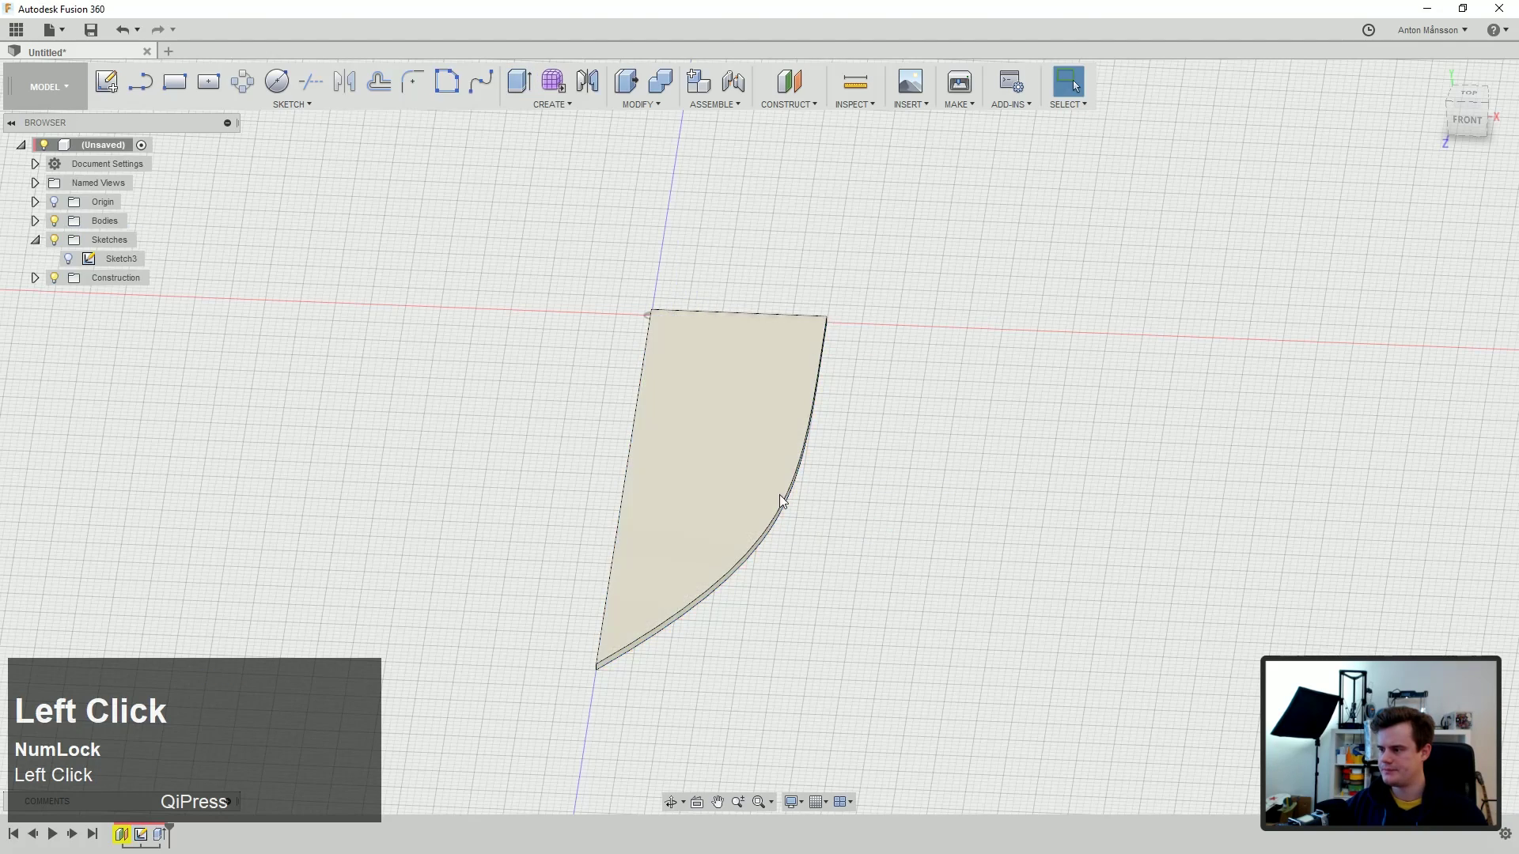
Step: Draft the curved side face, using the top face as the plane, so it slopes outward toward the bottom
middle_drag(823, 488, 796, 486)
click(751, 450)
click(631, 104)
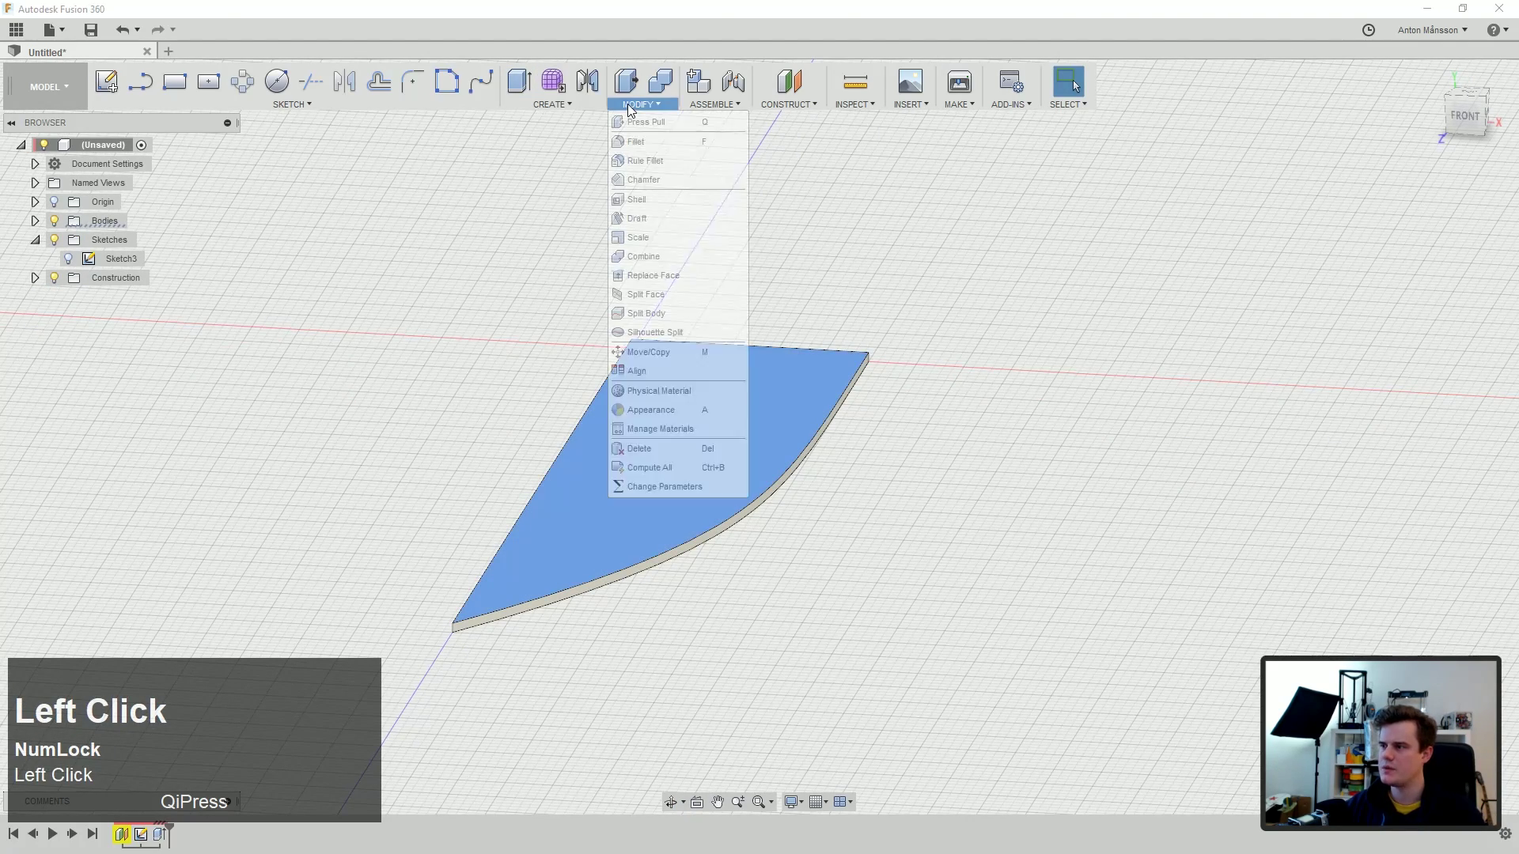
click(637, 218)
middle_click(777, 476)
scroll(779, 482, down, 3)
middle_click(781, 490)
middle_drag(787, 460, 773, 430)
drag(761, 412, 737, 388)
drag(654, 359, 524, 329)
middle_drag(601, 360, 658, 369)
drag(696, 447, 705, 430)
middle_drag(704, 430, 818, 506)
right_click(975, 318)
click(977, 269)
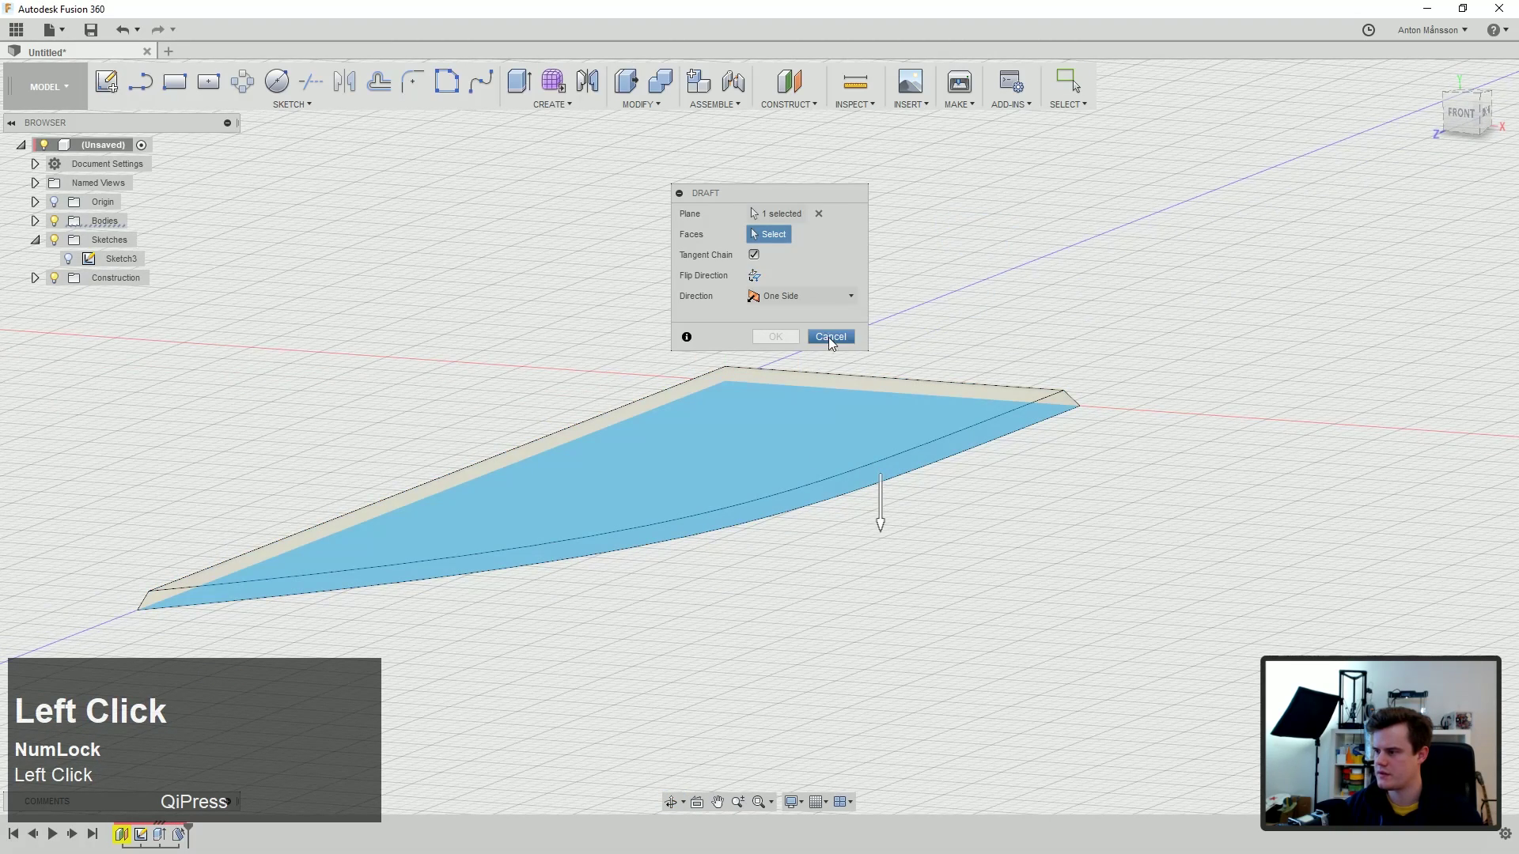
click(791, 214)
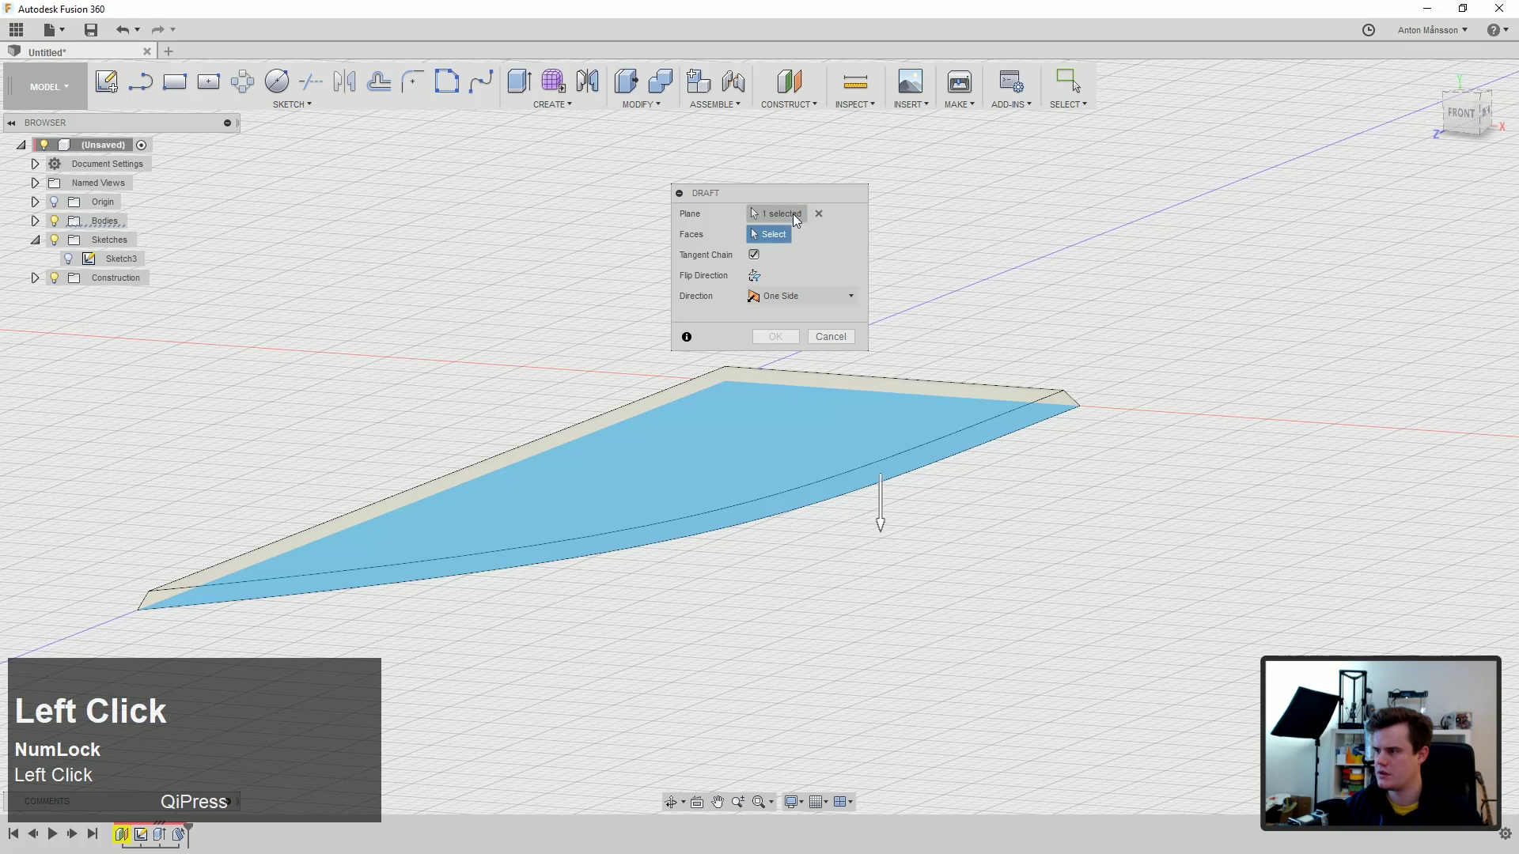
click(1014, 406)
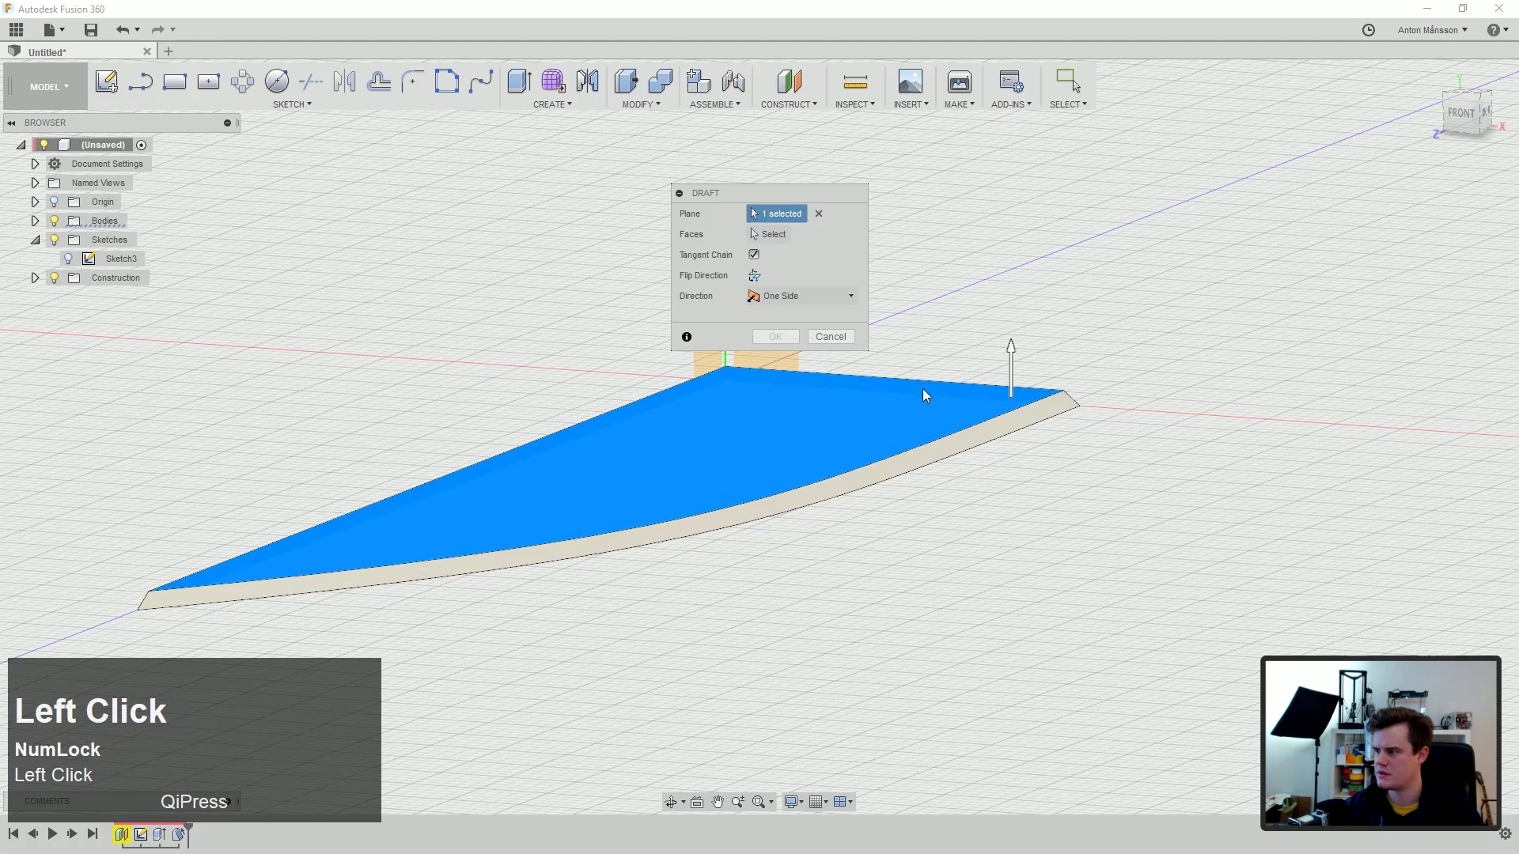
click(831, 337)
Step: Chamfer the curved top edge using the Distance and angle type, with a distance of 9 mm and an angle of 5 degrees
right_click(915, 449)
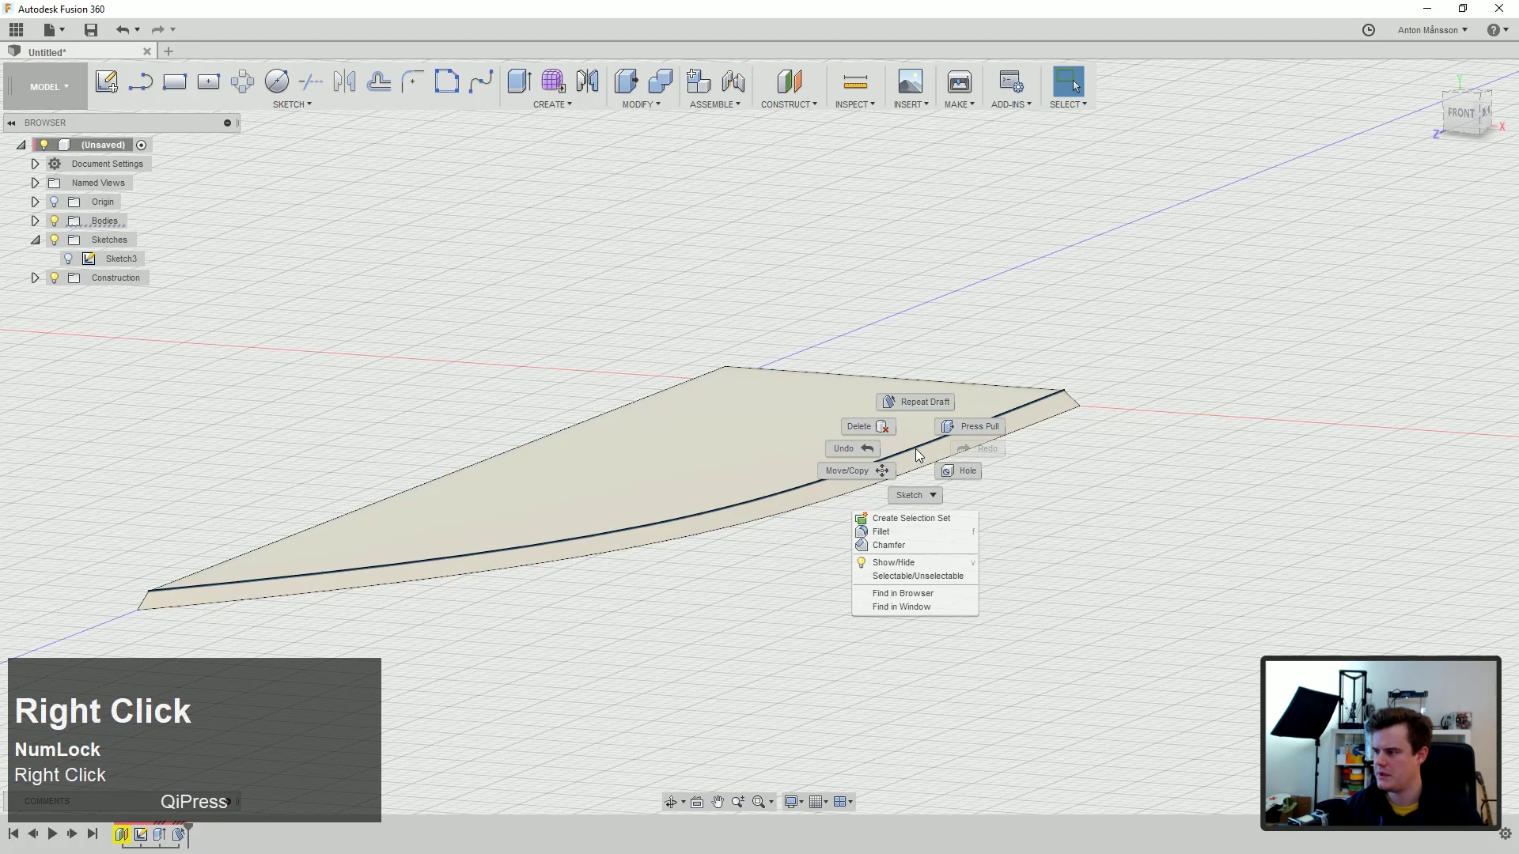
click(897, 542)
scroll(603, 502, down, 2)
middle_drag(603, 499, 869, 457)
drag(749, 468, 745, 470)
mouse_move(745, 470)
middle_down()
mouse_move(801, 365)
mouse_move(766, 473)
middle_up()
click(801, 254)
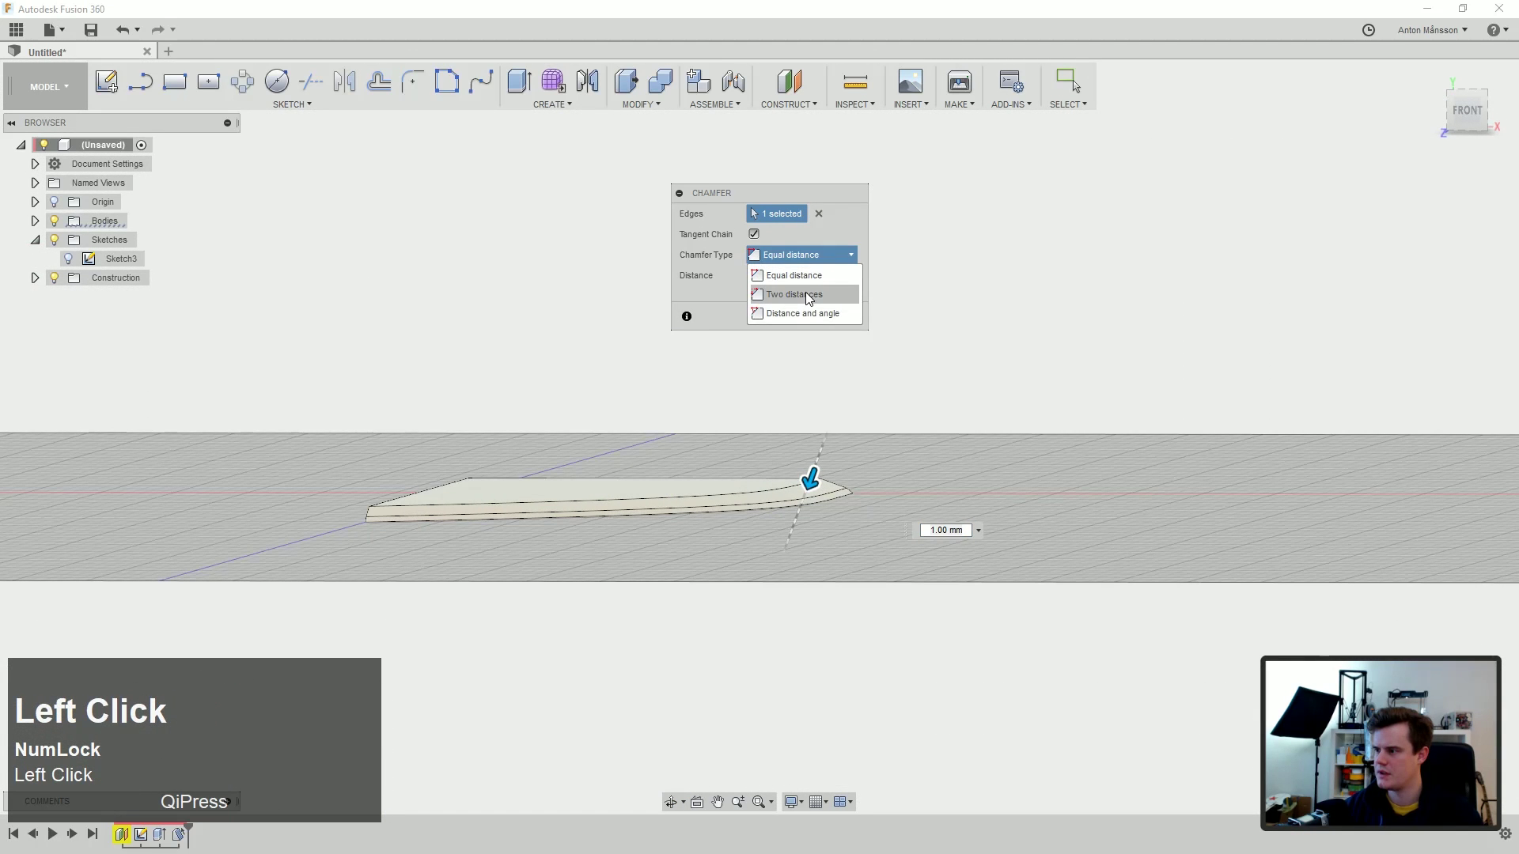
click(813, 312)
drag(848, 540, 761, 480)
shift+middle_drag(761, 479, 807, 473)
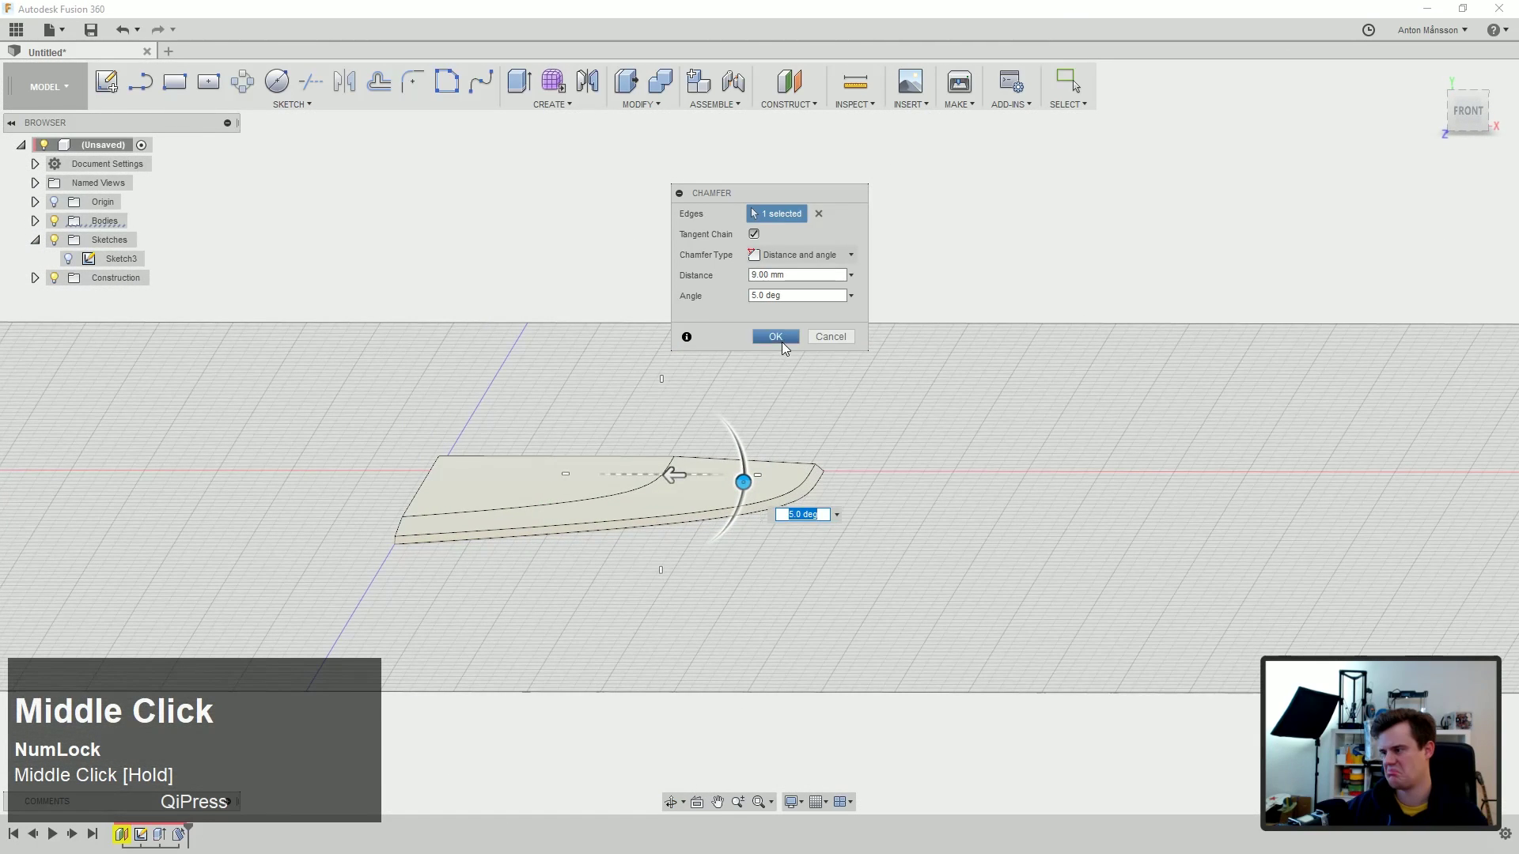
click(776, 337)
Step: Try to fillet the inner edge of the wide chamfer with a 0.1 mm radius
click(656, 479)
right_click(656, 479)
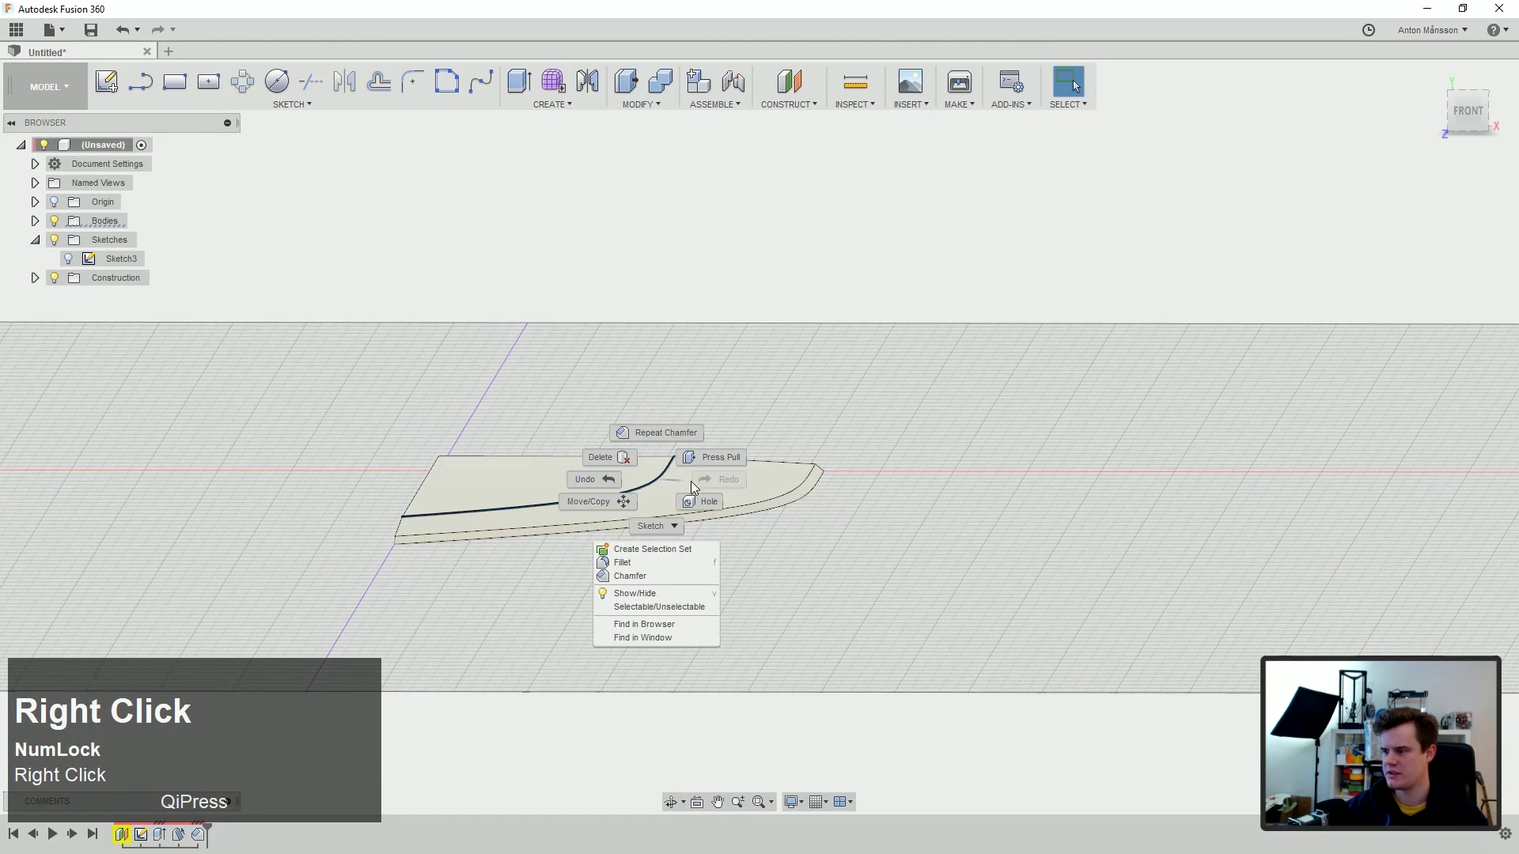
click(658, 564)
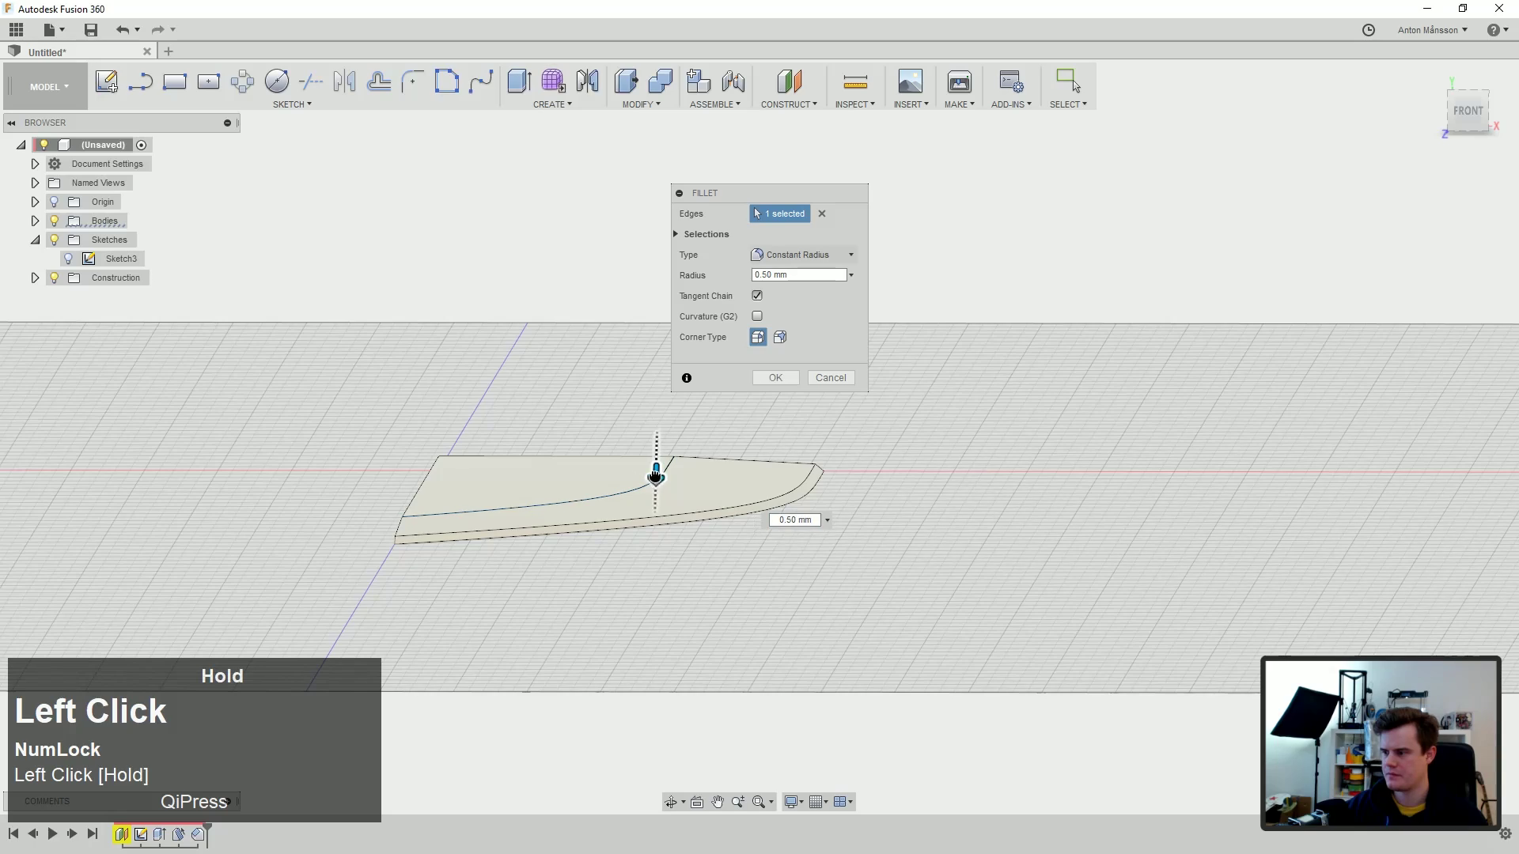
text(0.1)
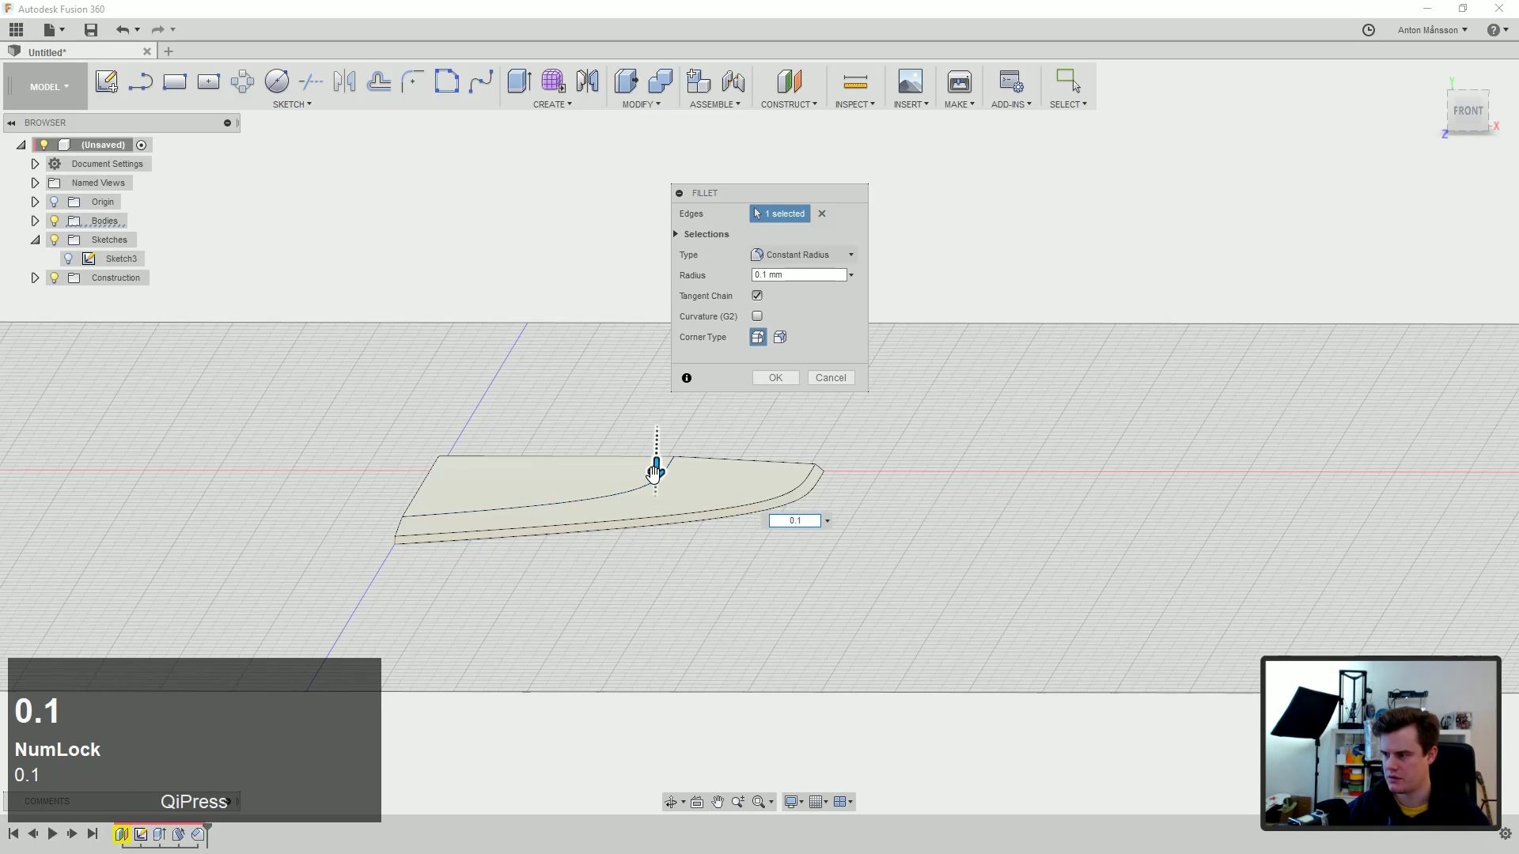
key(Return)
middle_click(653, 472)
scroll(906, 513, down, 2)
click(1059, 230)
right_click(1060, 231)
click(782, 318)
shift+middle_drag(821, 367, 390, 298)
click(439, 308)
click(387, 292)
scroll(388, 292, down, 2)
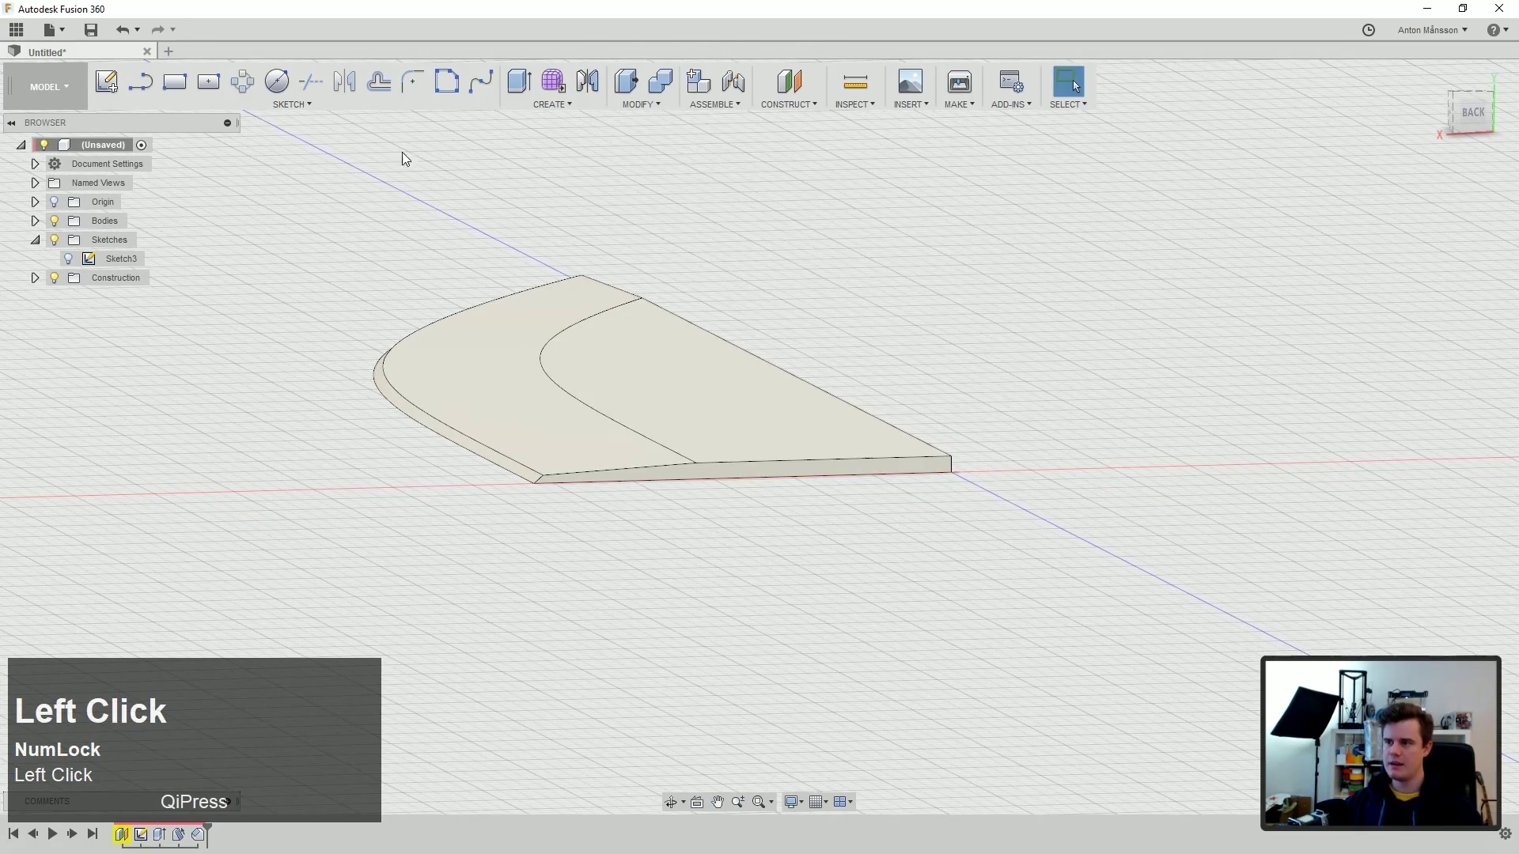
Step: Mirror the blade body across its flat bottom face, with the pattern type set to Bodies
click(641, 104)
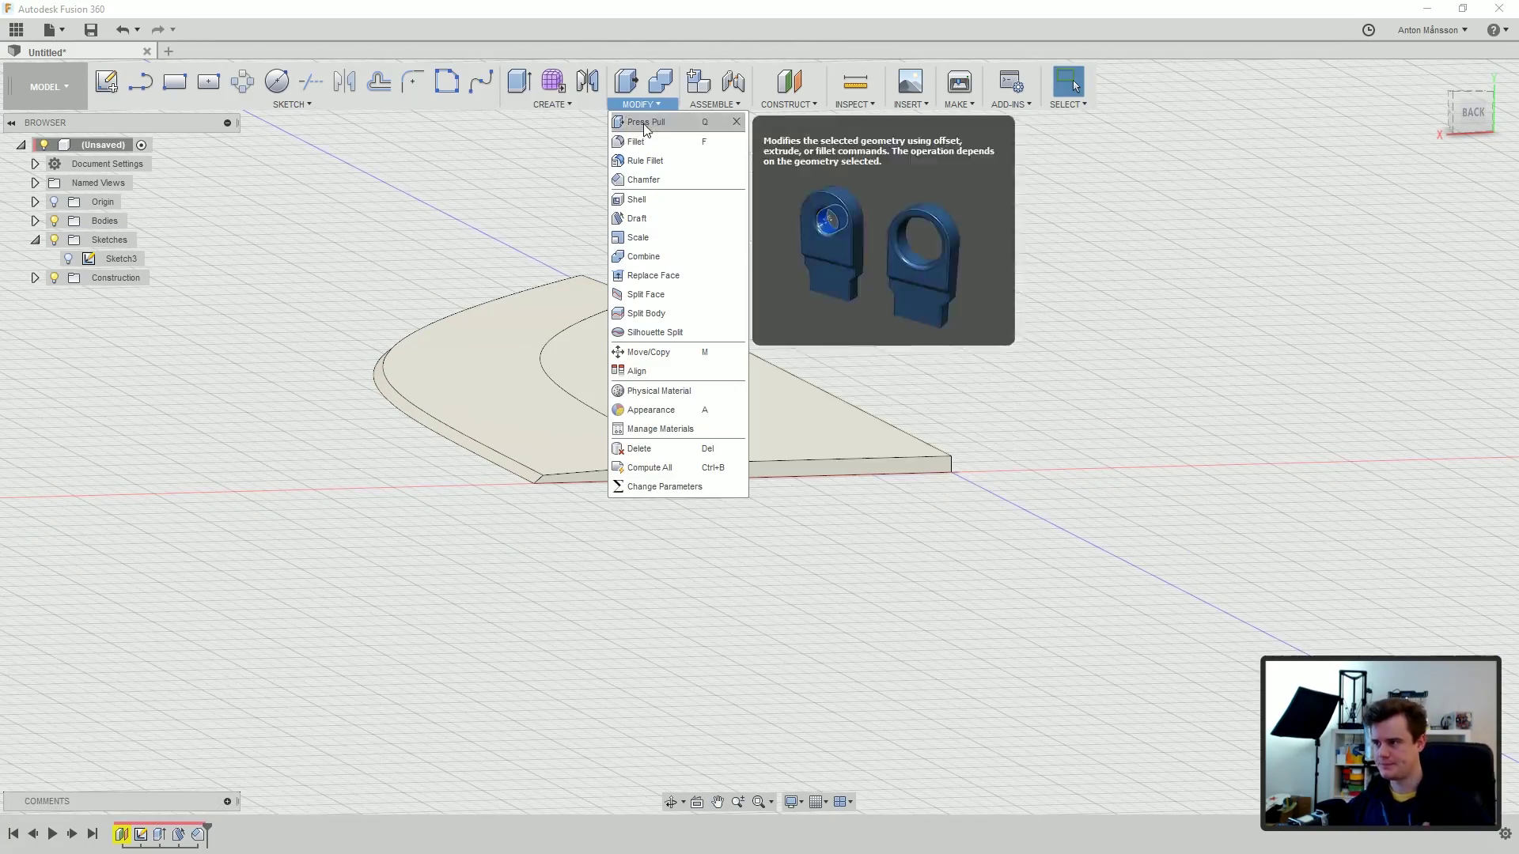
click(587, 81)
click(663, 395)
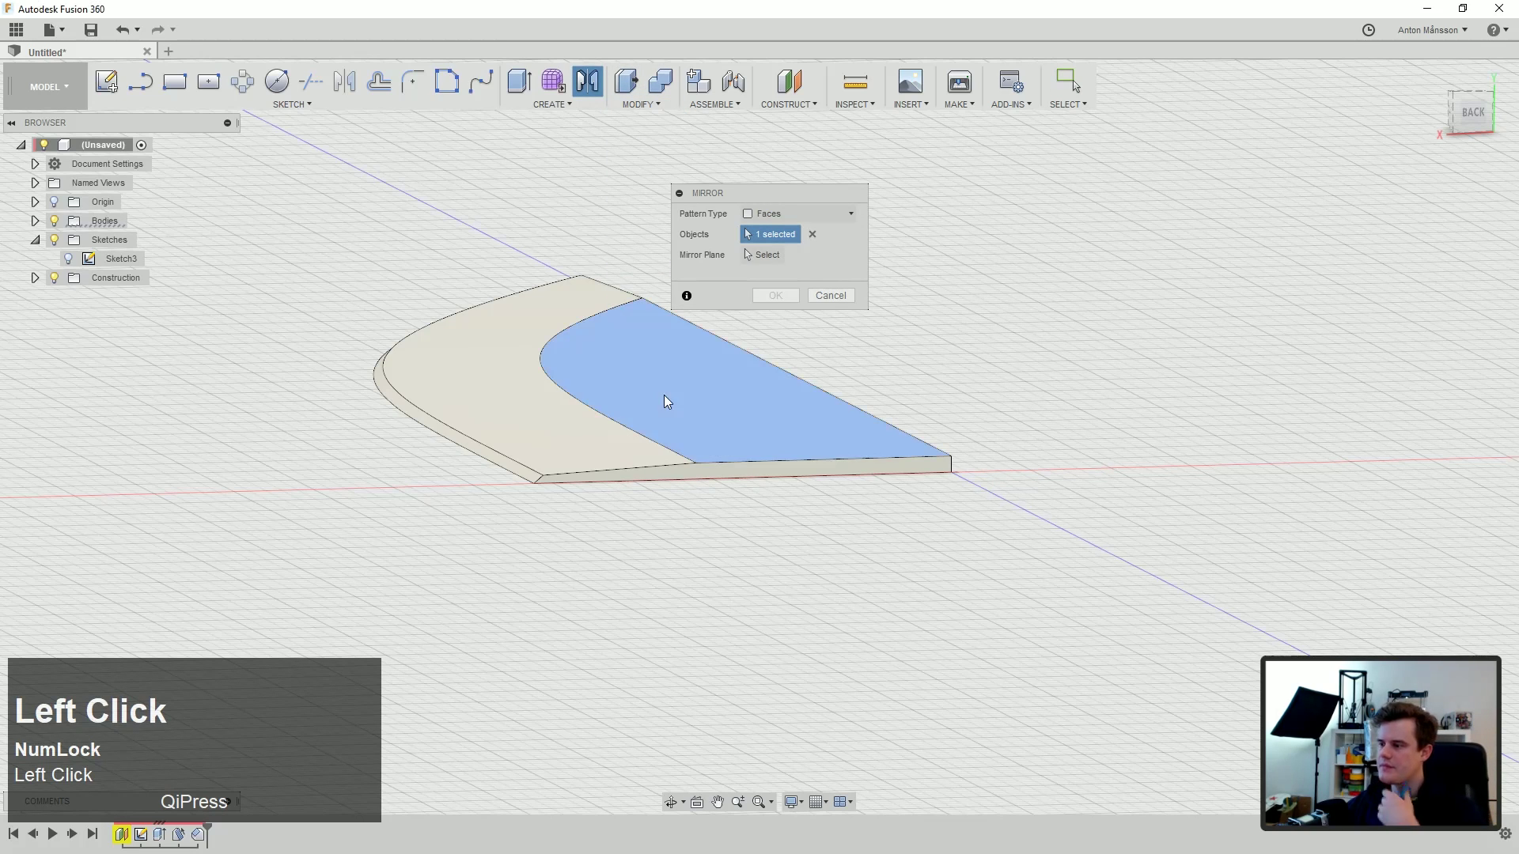
click(771, 215)
click(772, 253)
click(663, 388)
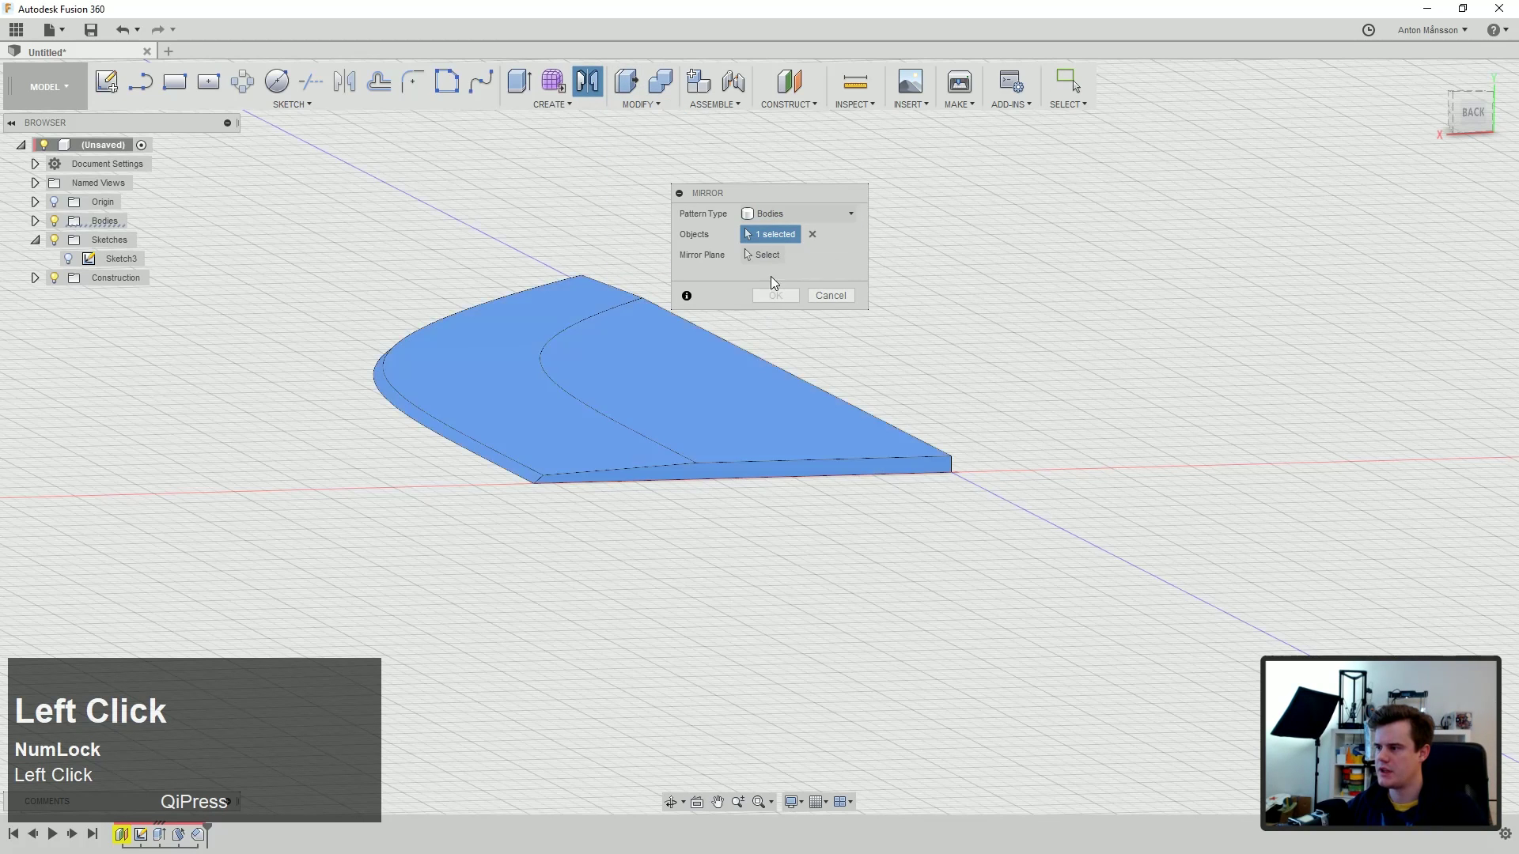
click(763, 255)
middle_drag(593, 400, 581, 412)
click(582, 412)
click(774, 296)
Step: Pick the blade's flat bottom face as the mirror plane and complete the mirror
middle_drag(775, 318, 570, 395)
scroll(562, 392, down, 5)
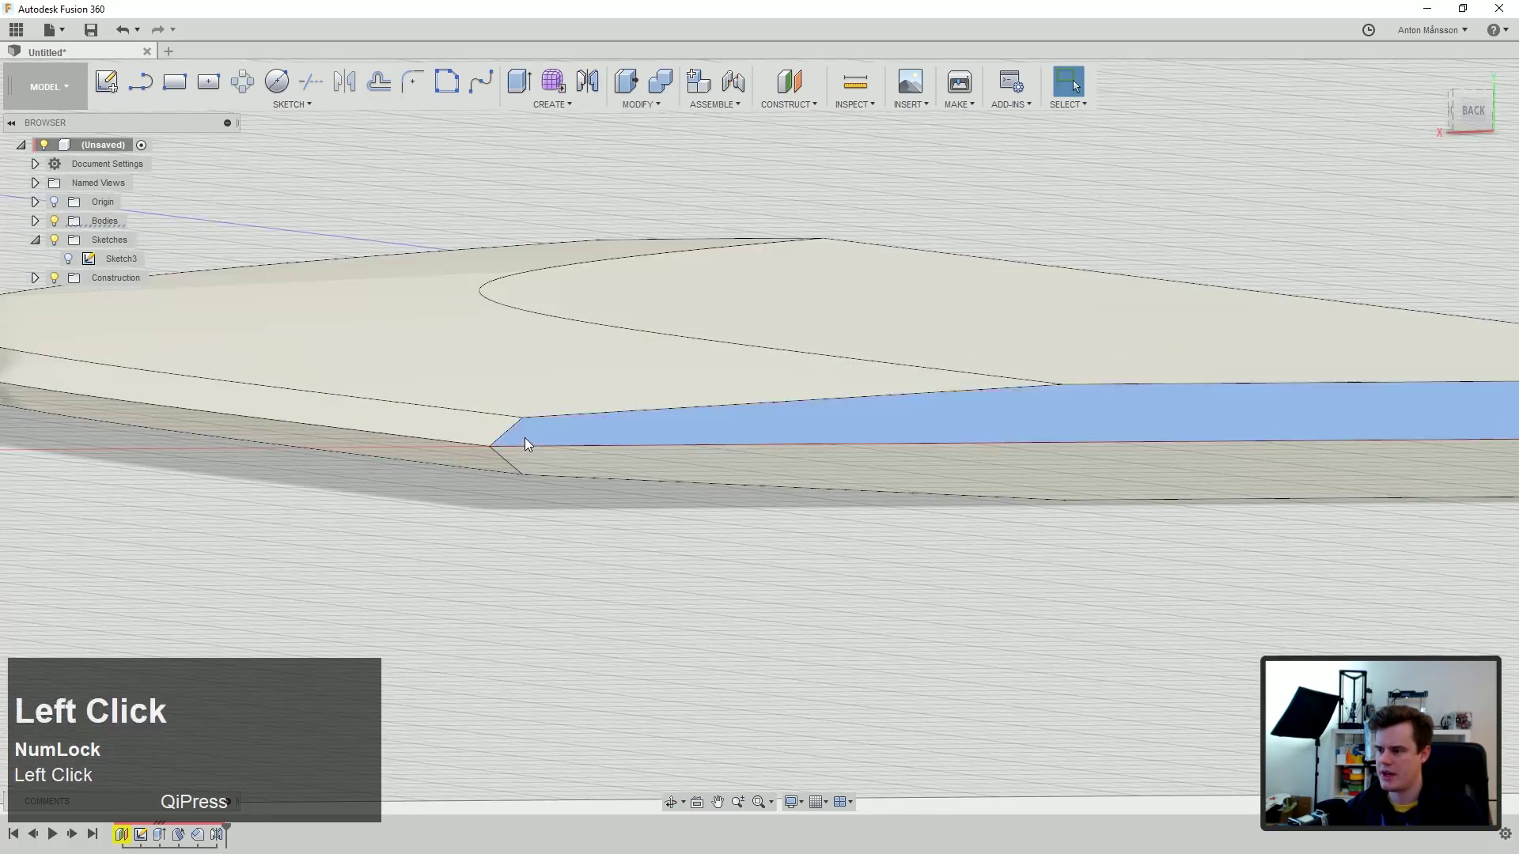
scroll(526, 441, up, 5)
middle_drag(539, 448, 759, 356)
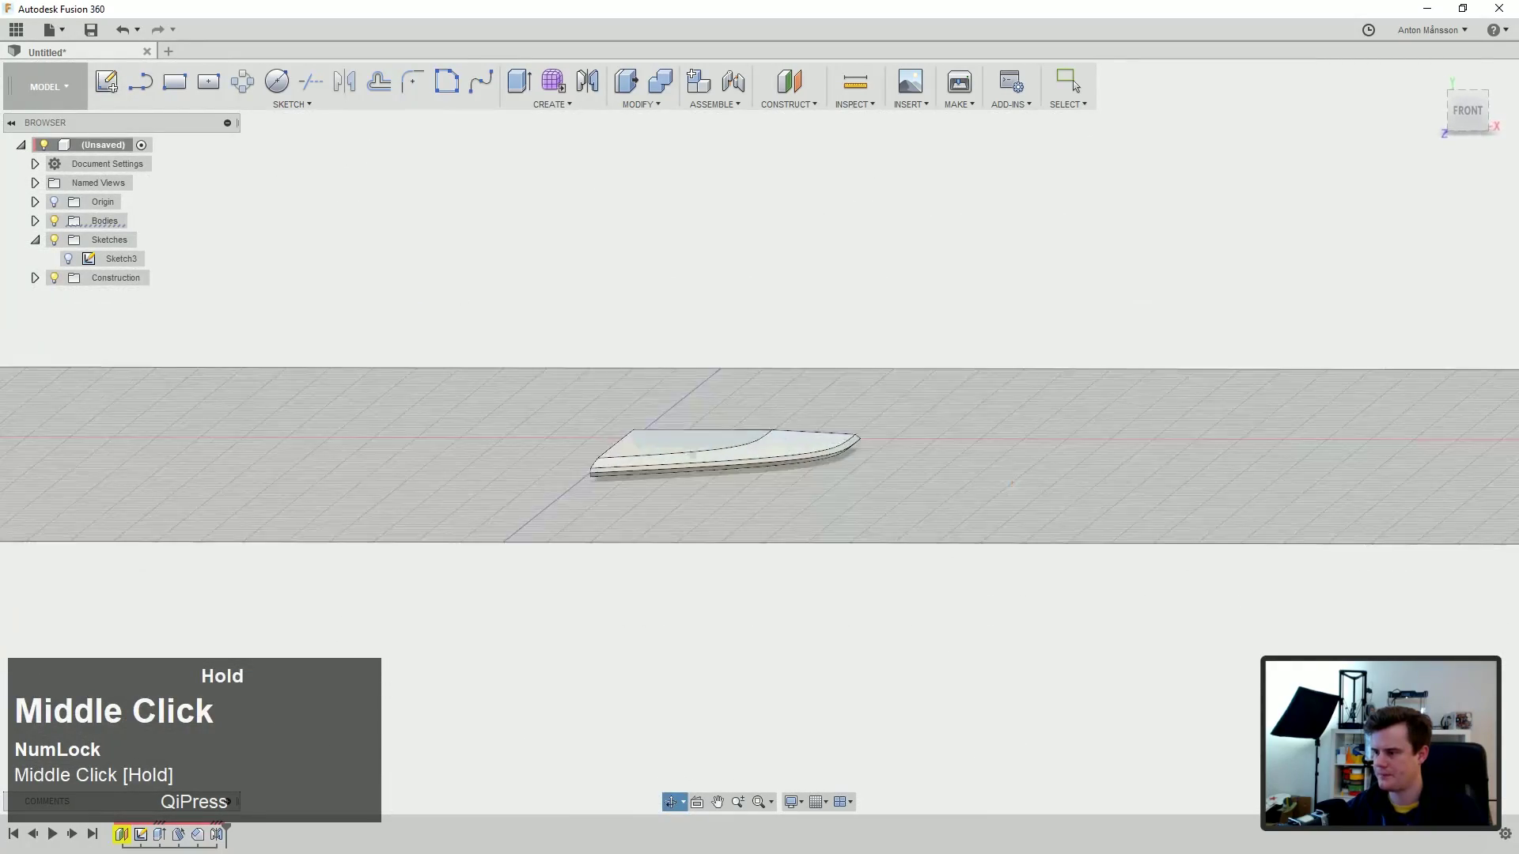
scroll(590, 520, down, 3)
middle_drag(590, 521, 358, 382)
click(524, 381)
right_click(358, 381)
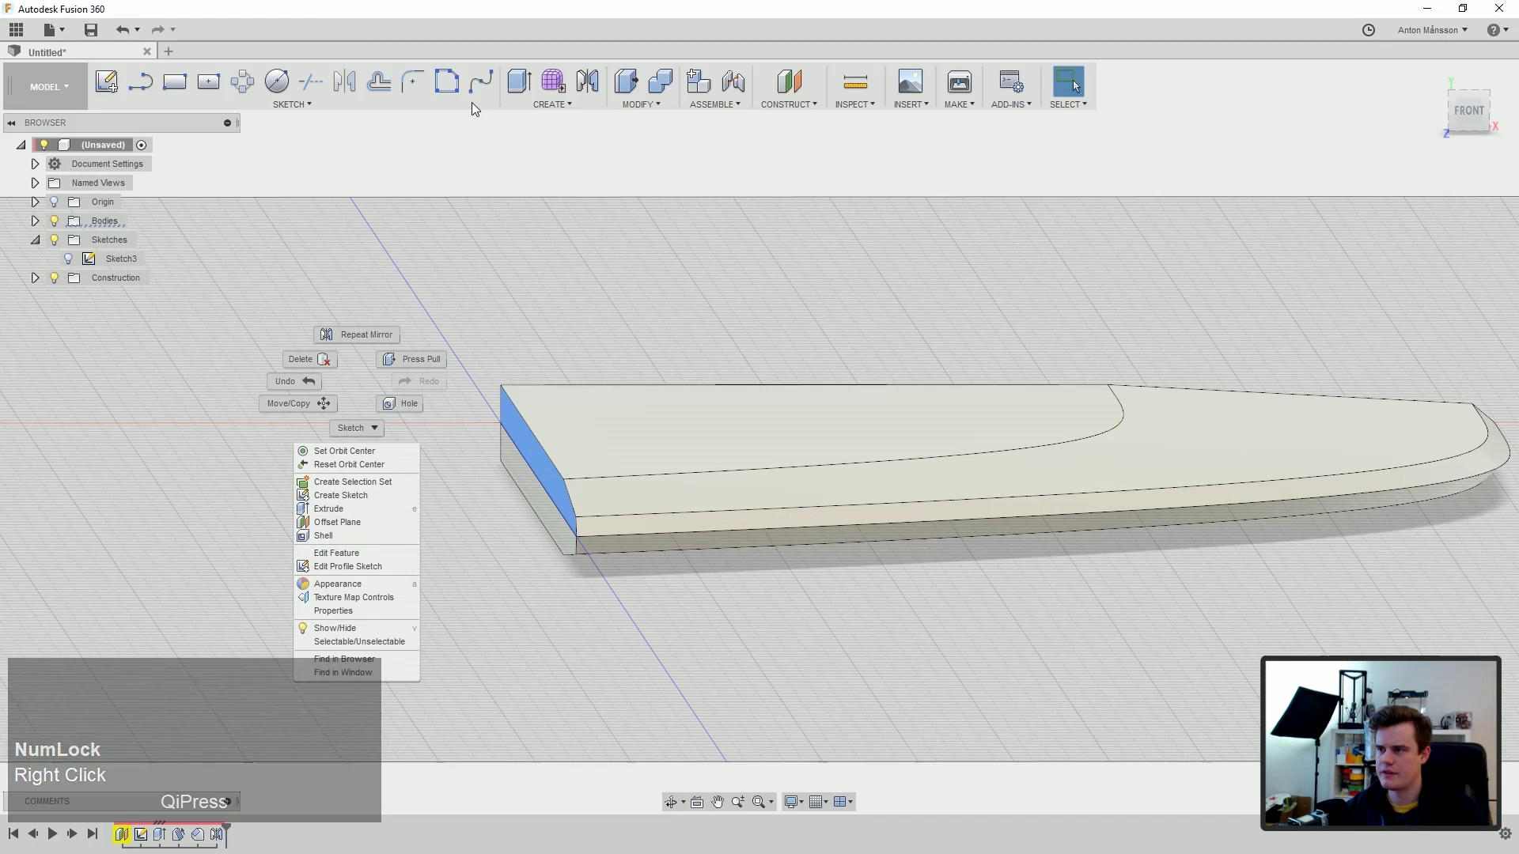
click(462, 101)
mouse_move(443, 159)
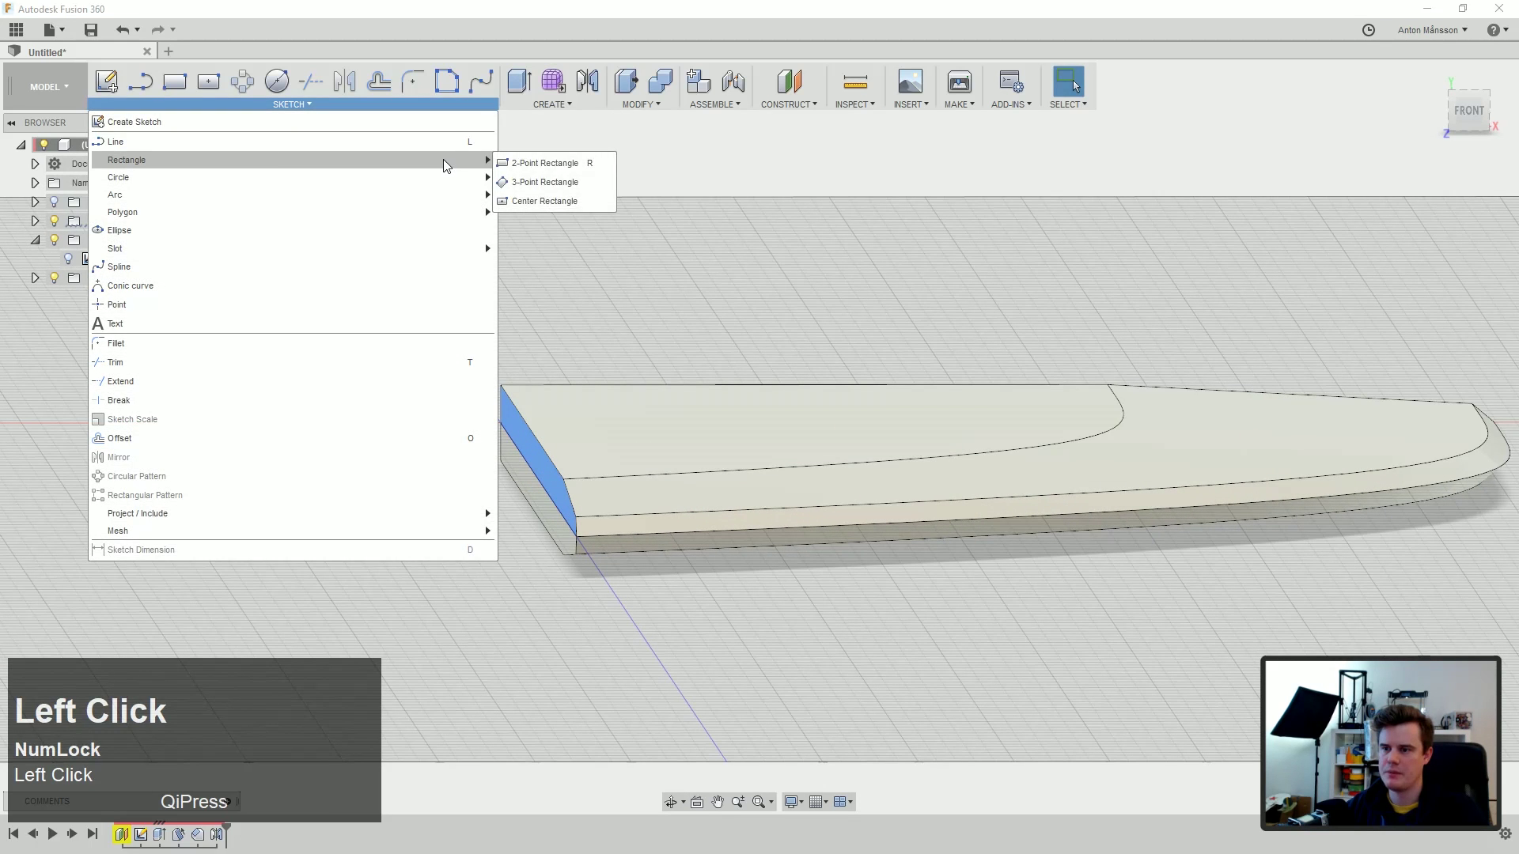
click(708, 250)
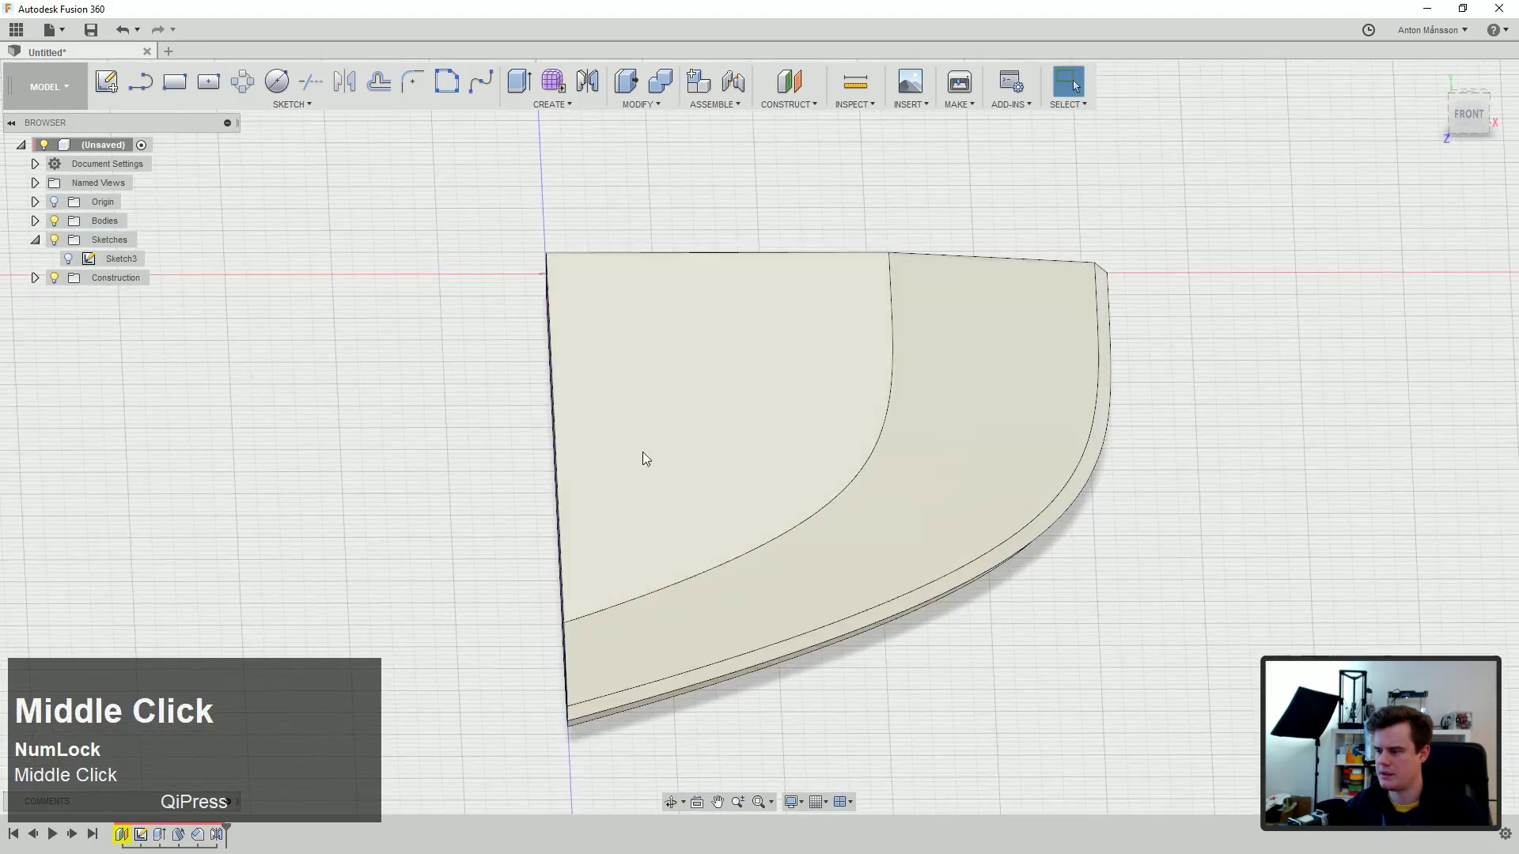
shift+middle_drag(642, 453, 577, 352)
click(119, 299)
ctrl+middle_click(630, 388)
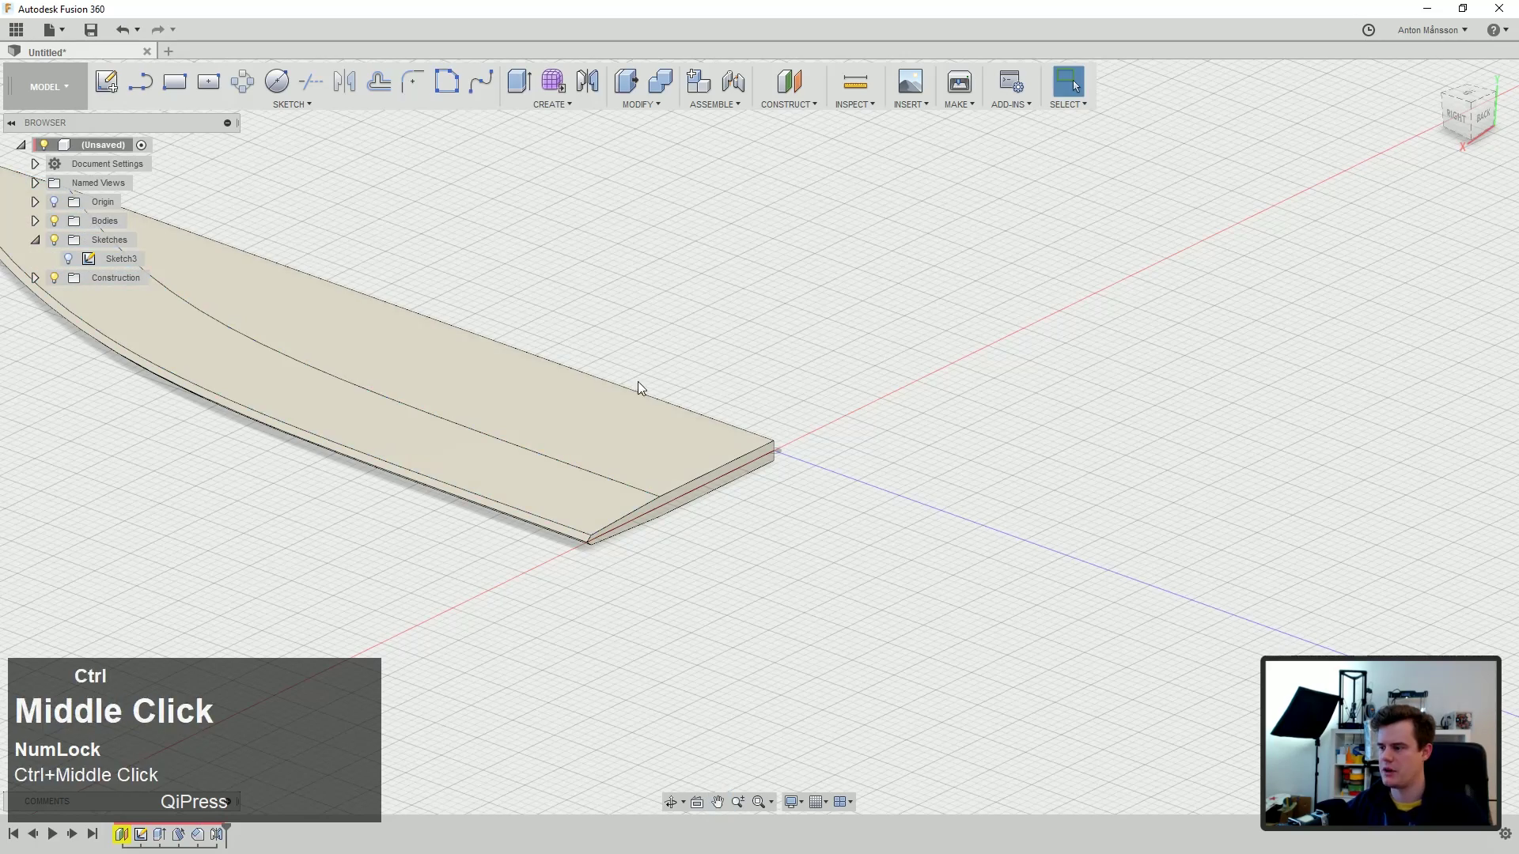
Step: Combine the original blade half and its mirrored half into a single body
scroll(766, 352, down, 2)
click(661, 502)
scroll(658, 495, up, 2)
right_click(658, 495)
click(784, 553)
click(663, 84)
click(570, 390)
shift+click(678, 490)
click(774, 337)
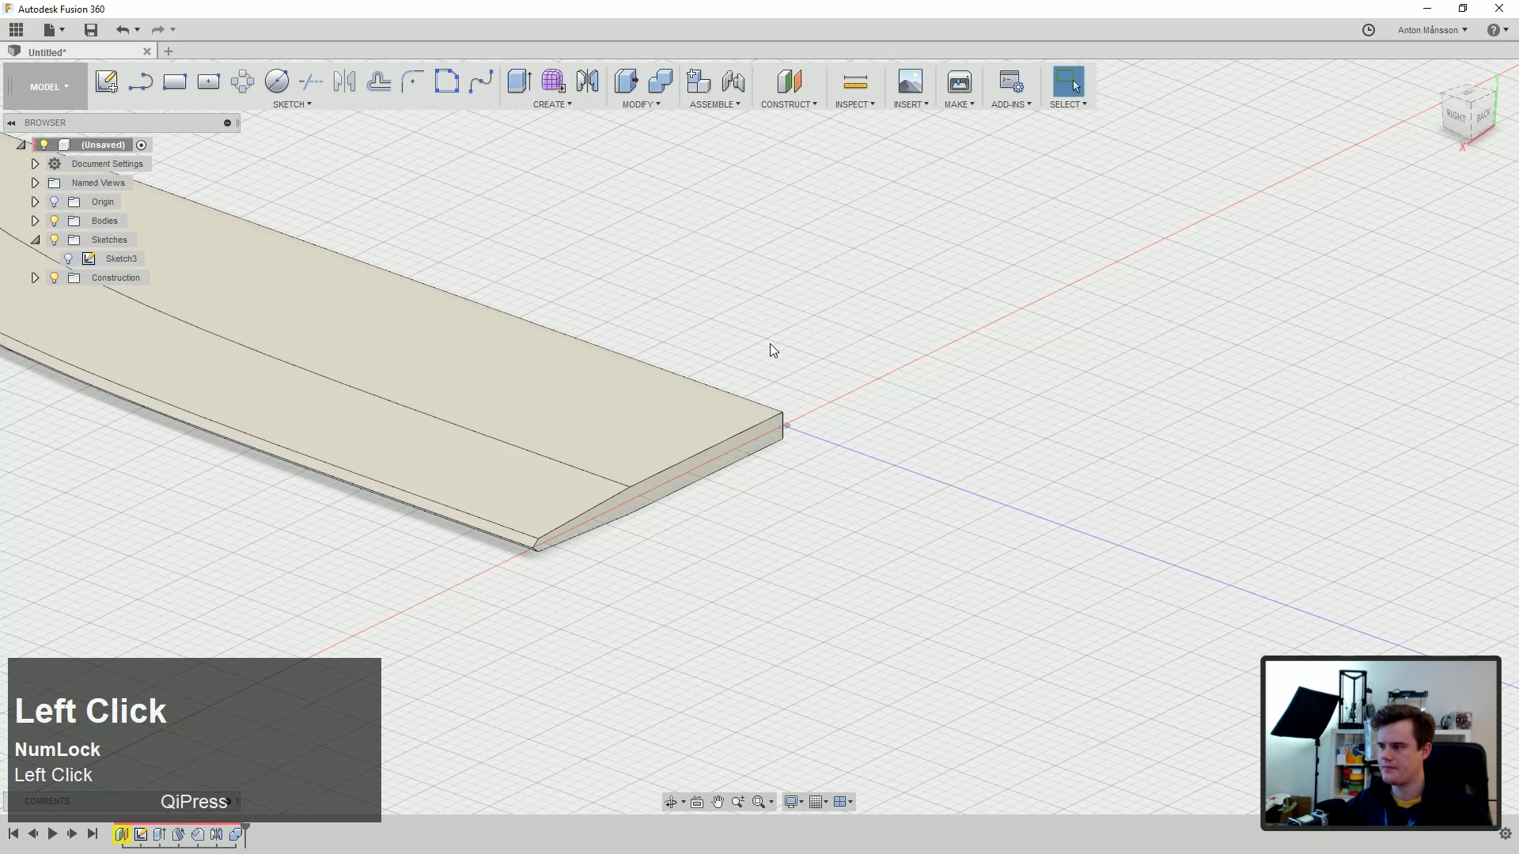
Step: Create a new form to begin T-Spline sculpting alongside the blade body
click(720, 458)
right_click(837, 429)
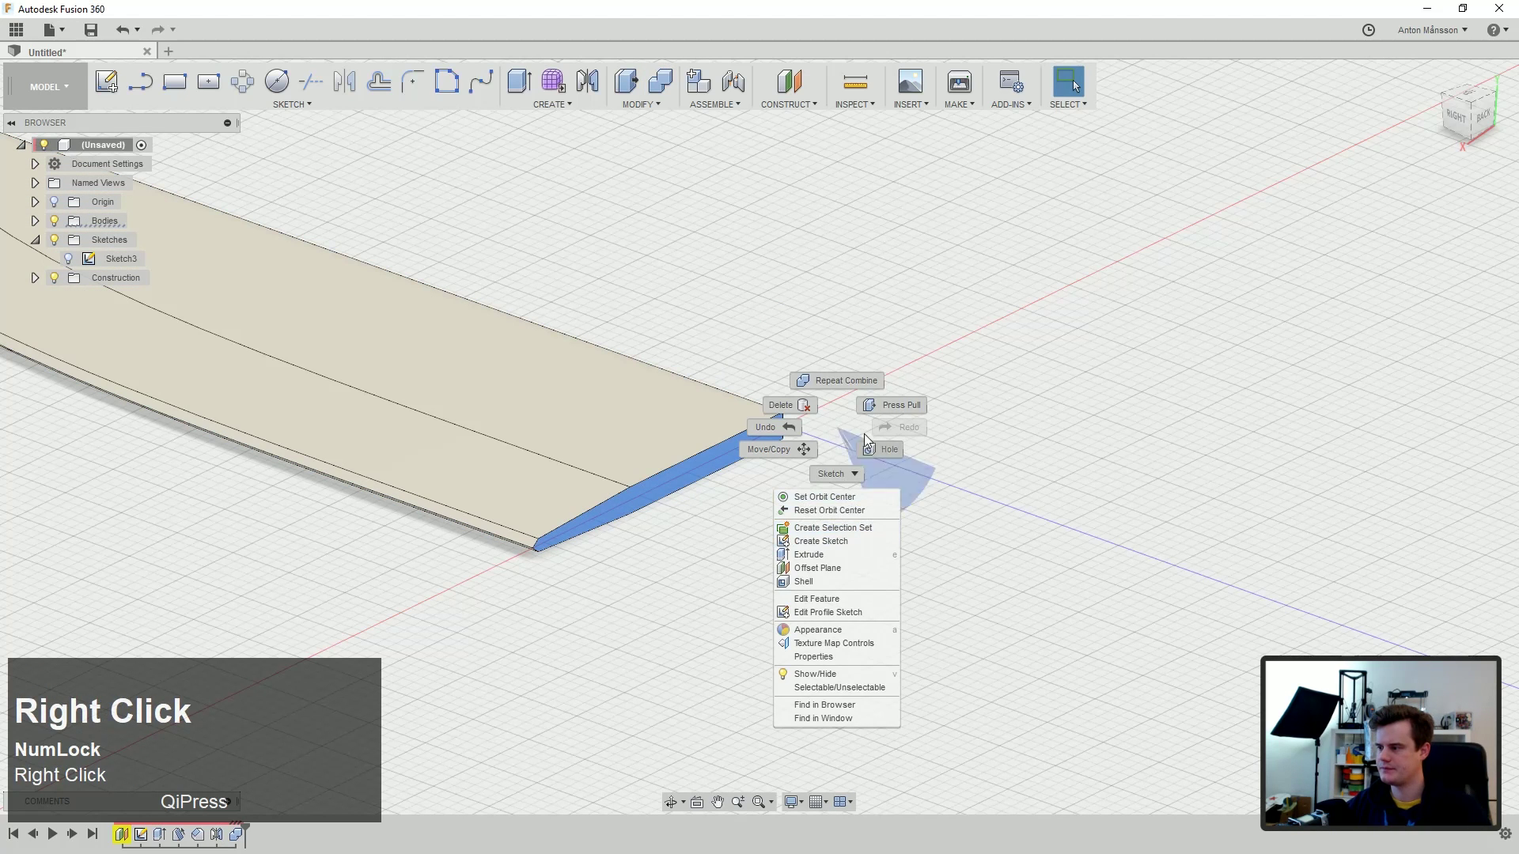
click(511, 266)
click(553, 81)
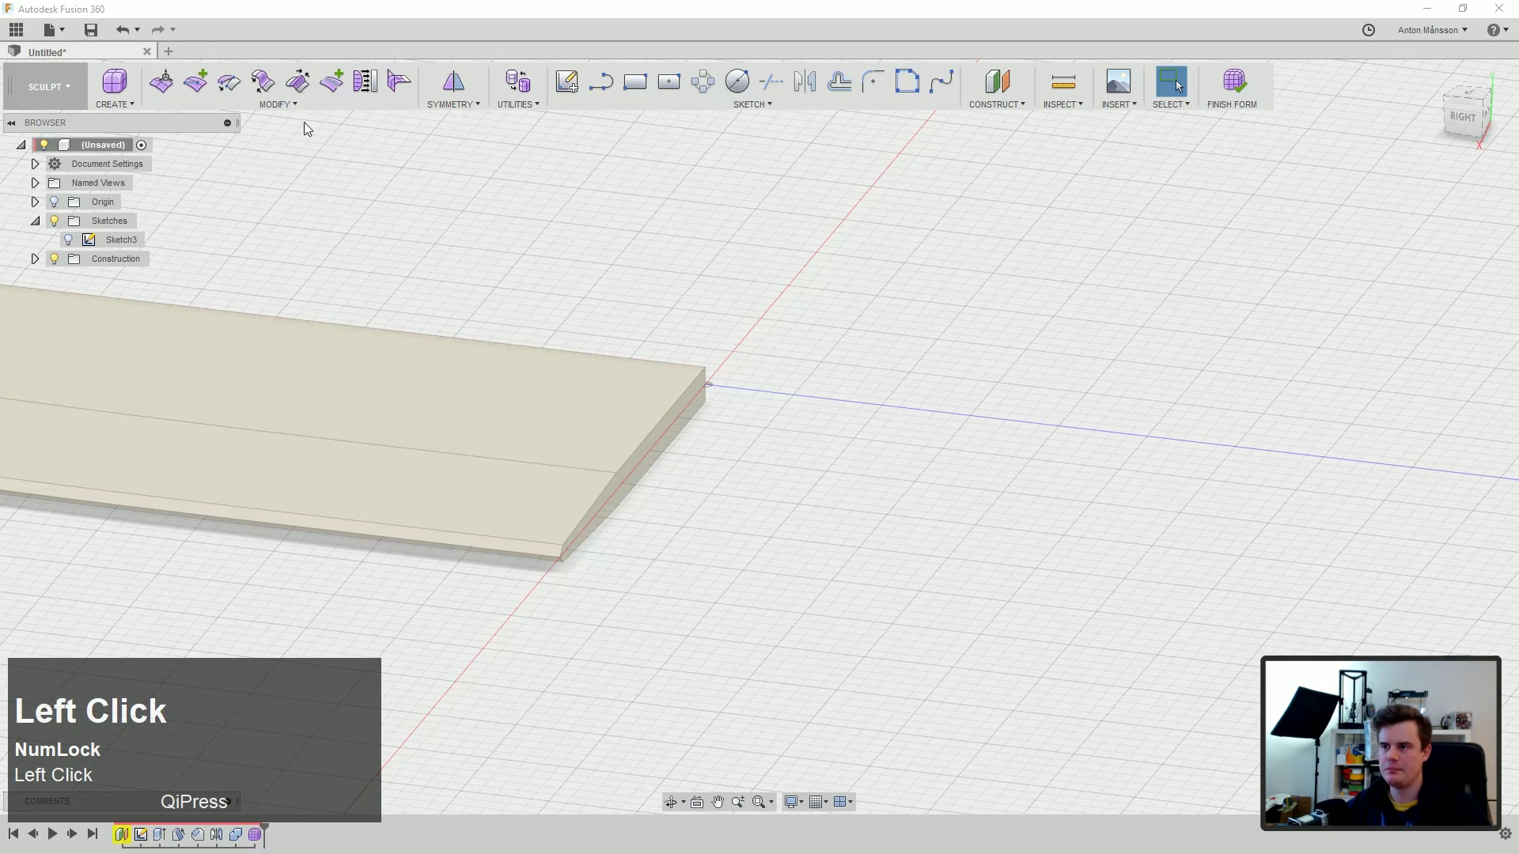
Step: Place a T-Spline cylinder 12 mm in diameter on the vertical plane at the blade's straight end
click(120, 104)
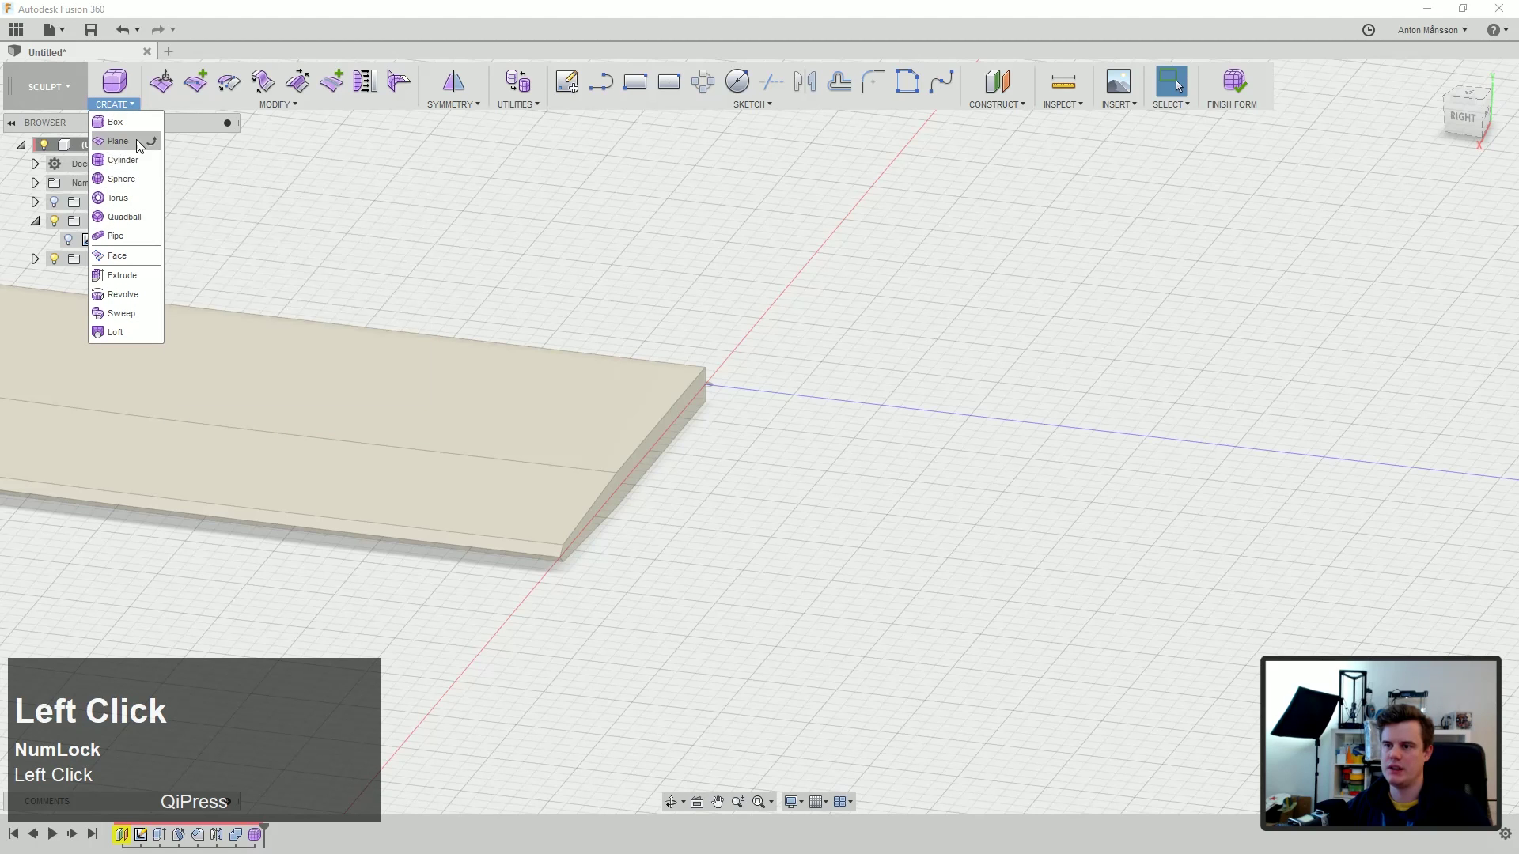
middle_click(174, 130)
click(116, 106)
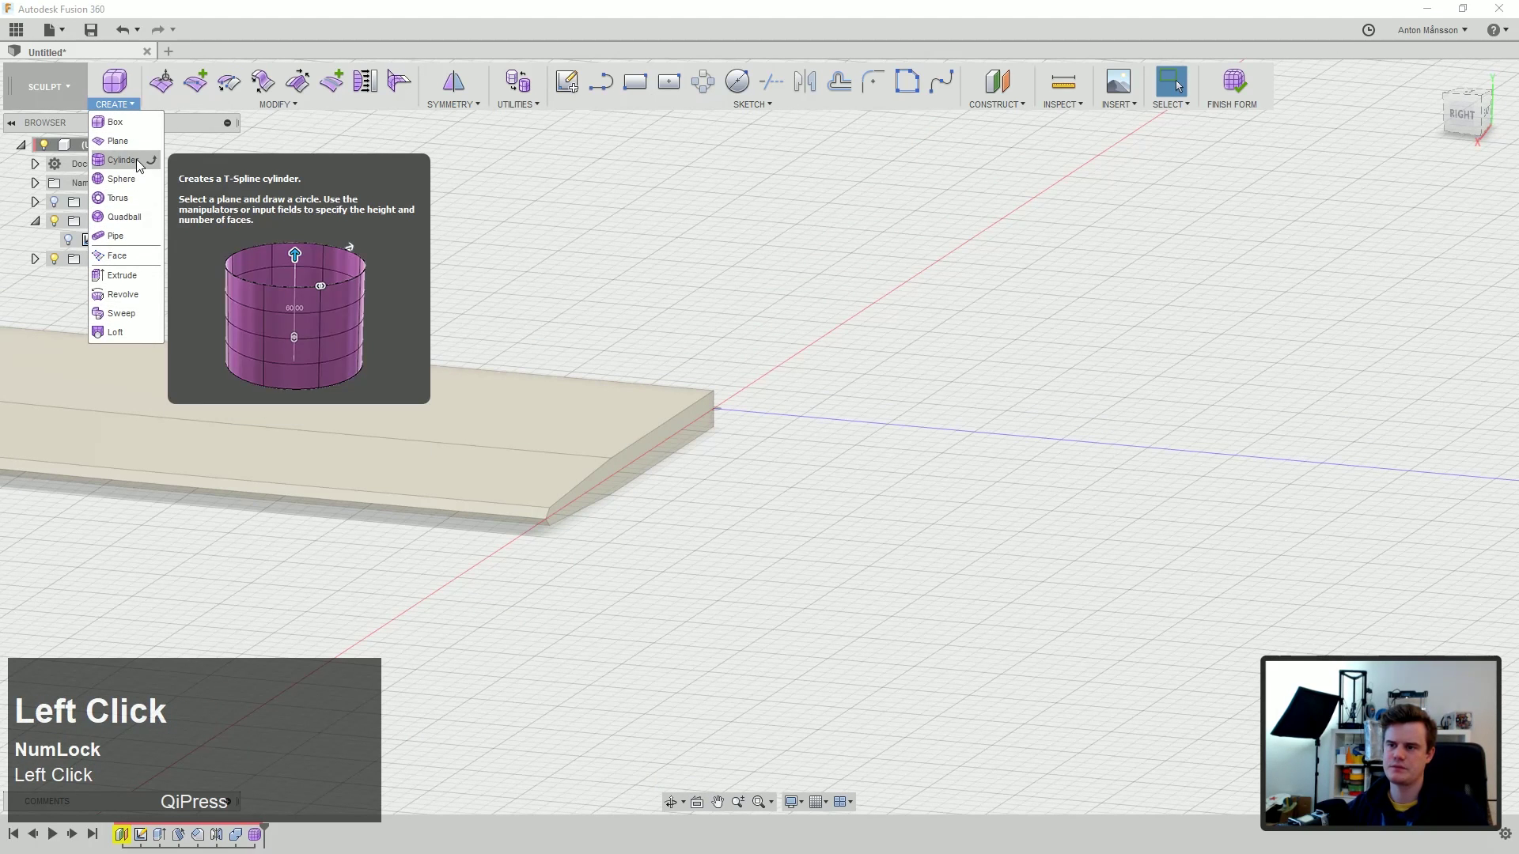
click(136, 159)
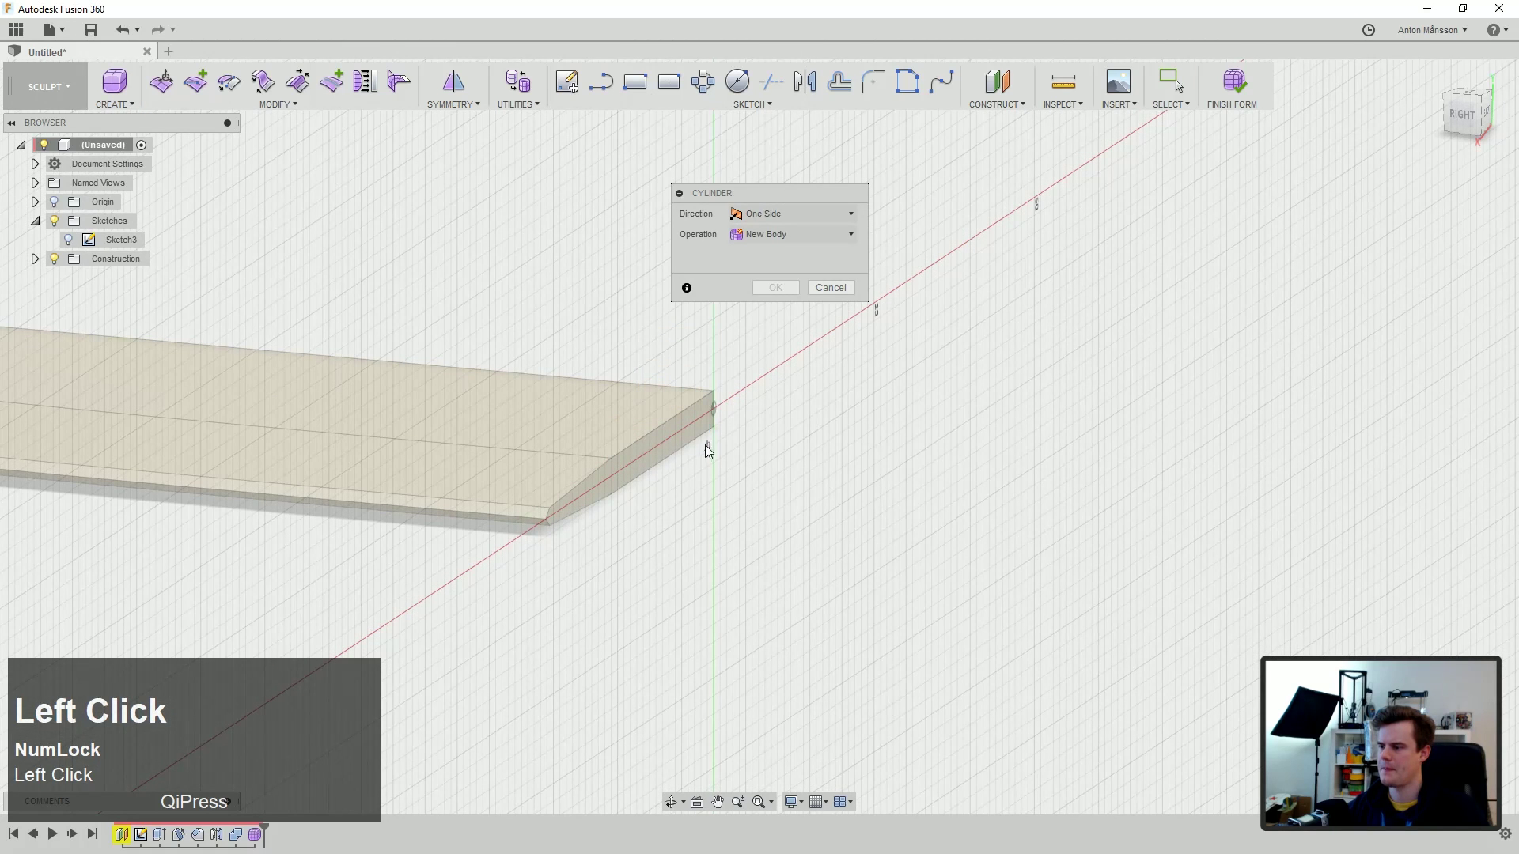
click(652, 450)
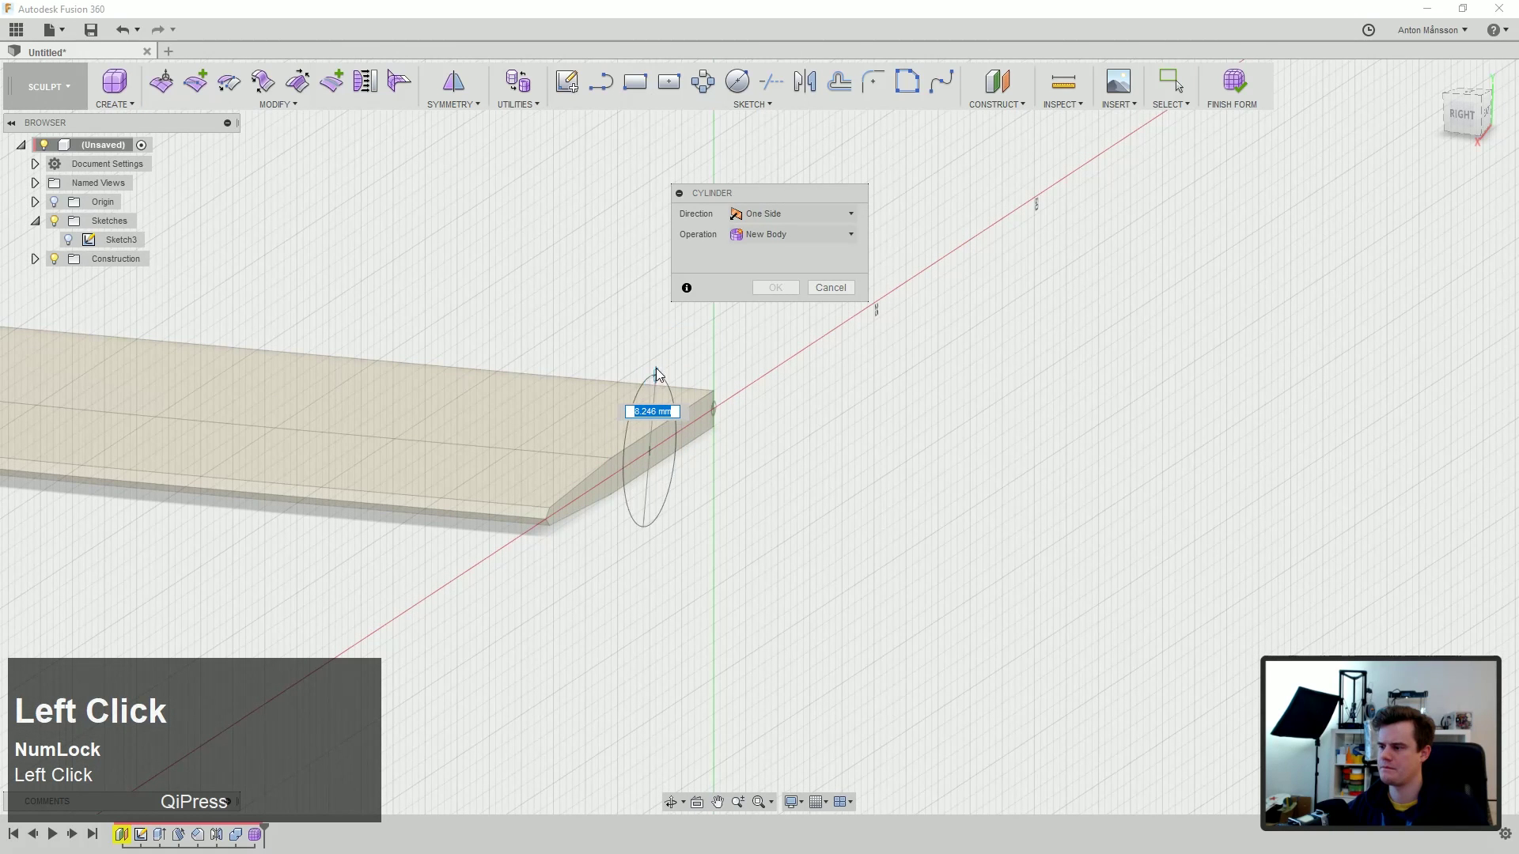
click(650, 343)
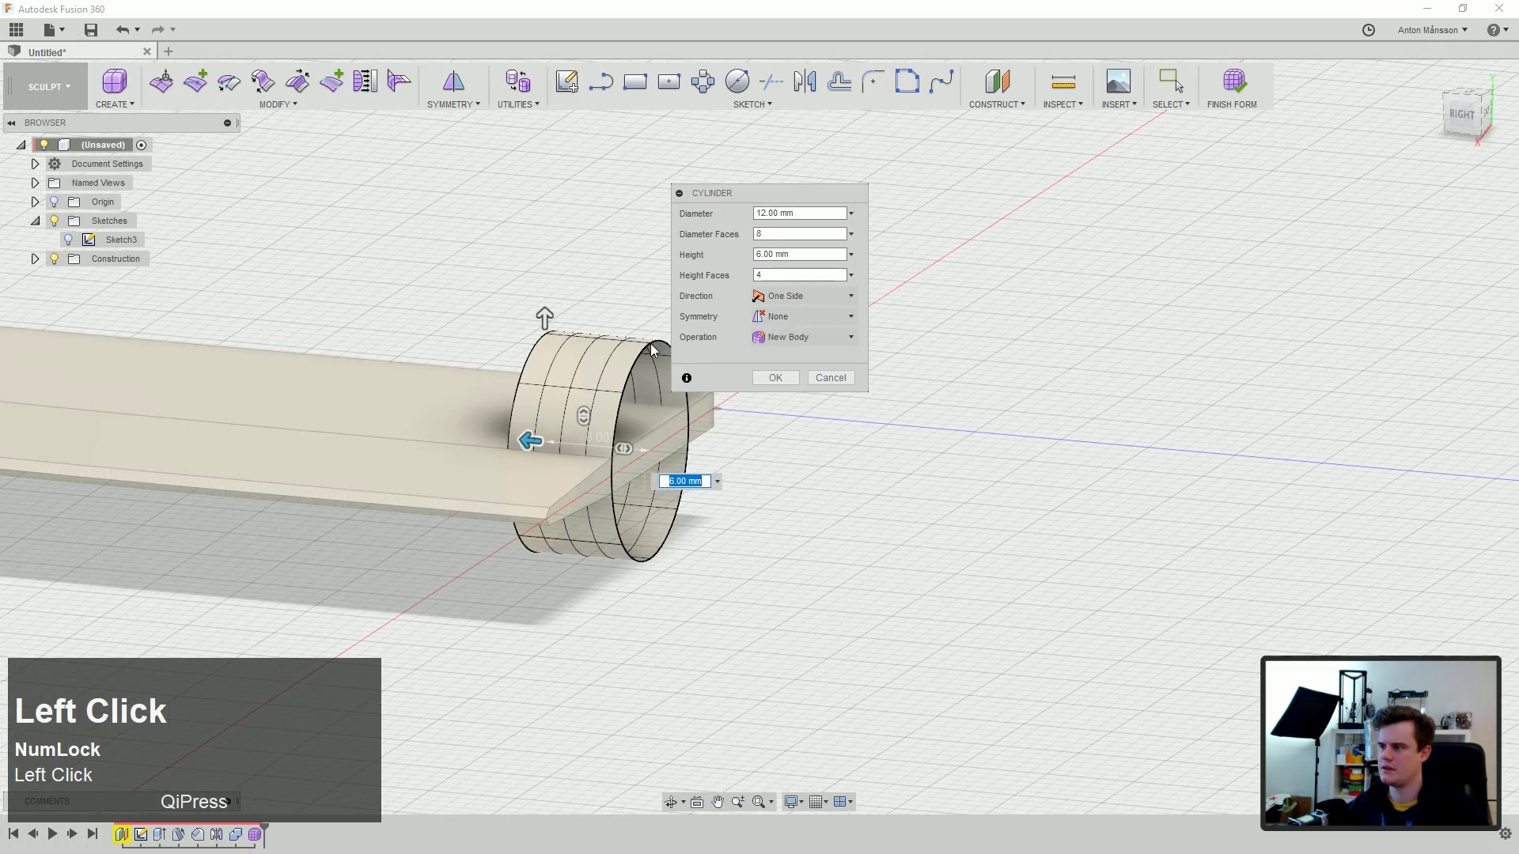
Step: Give the cylinder mirror symmetry along its length, with 10 diameter faces and 1 height face, and create it
click(811, 357)
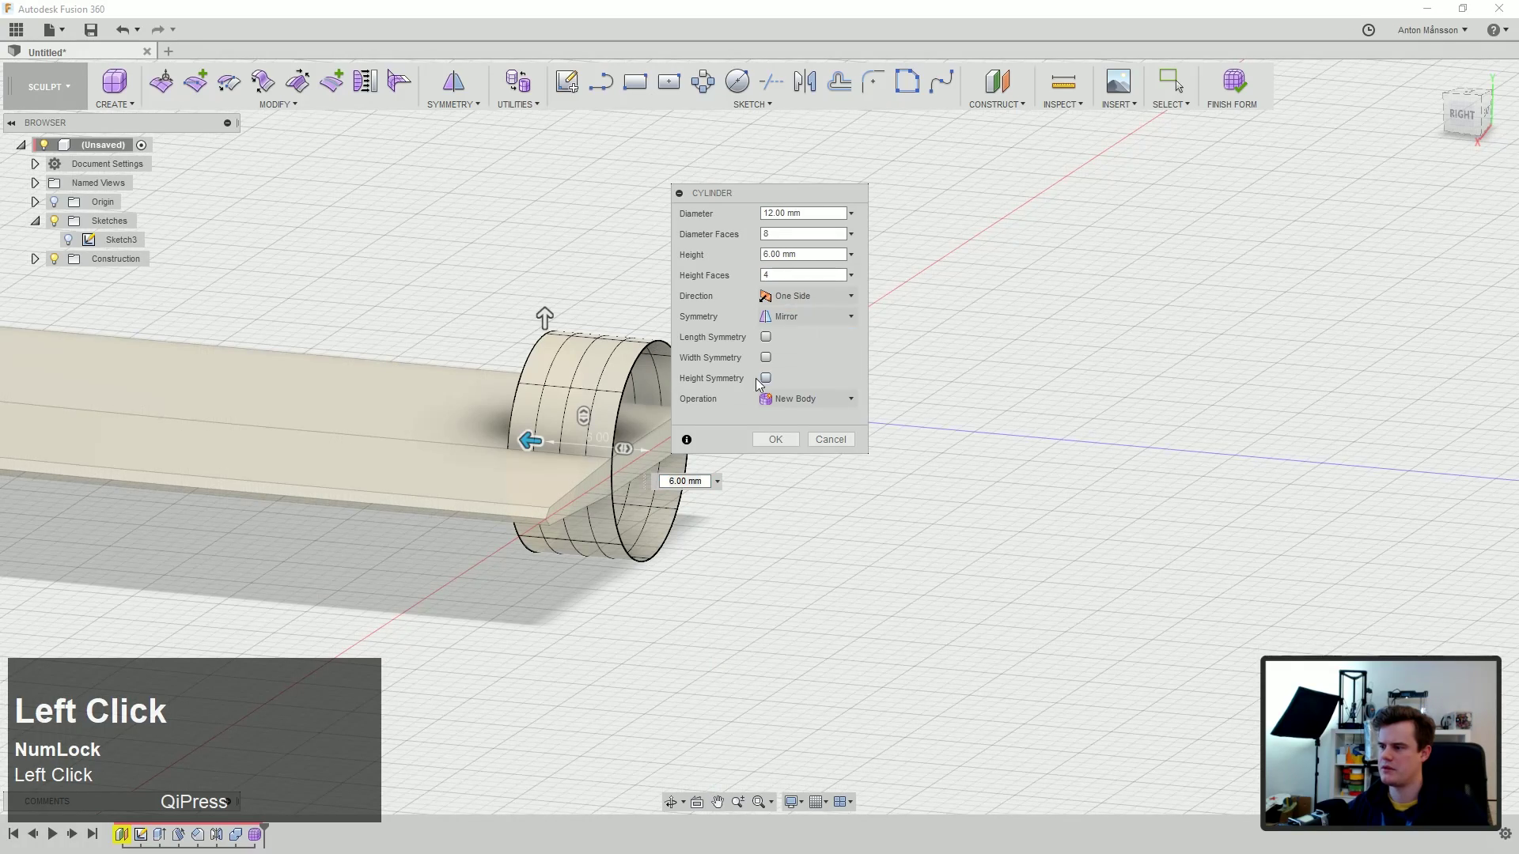
middle_drag(766, 343, 722, 366)
click(765, 358)
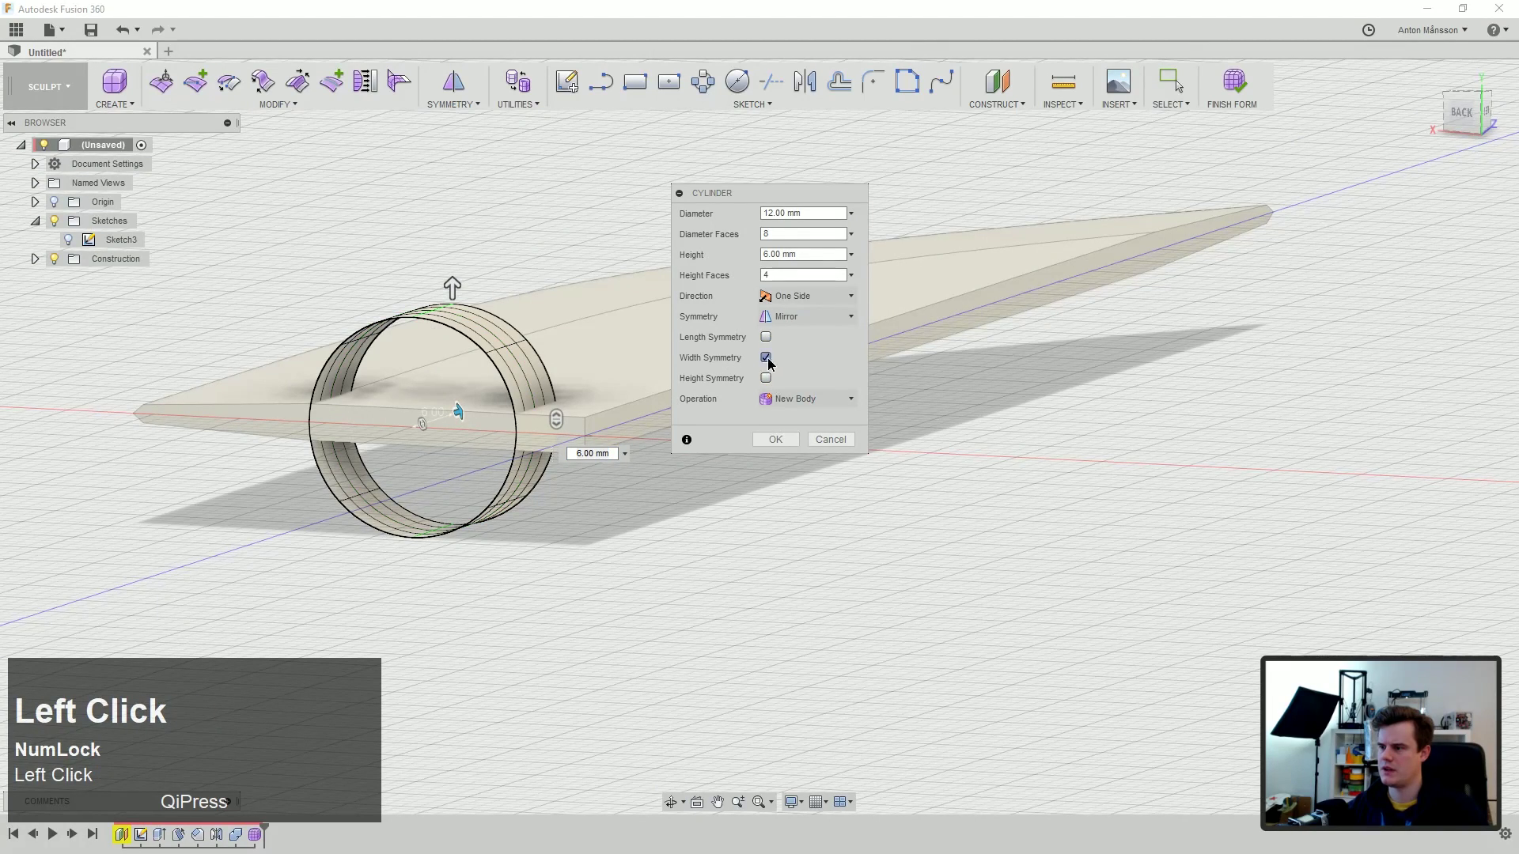
middle_drag(767, 346, 599, 448)
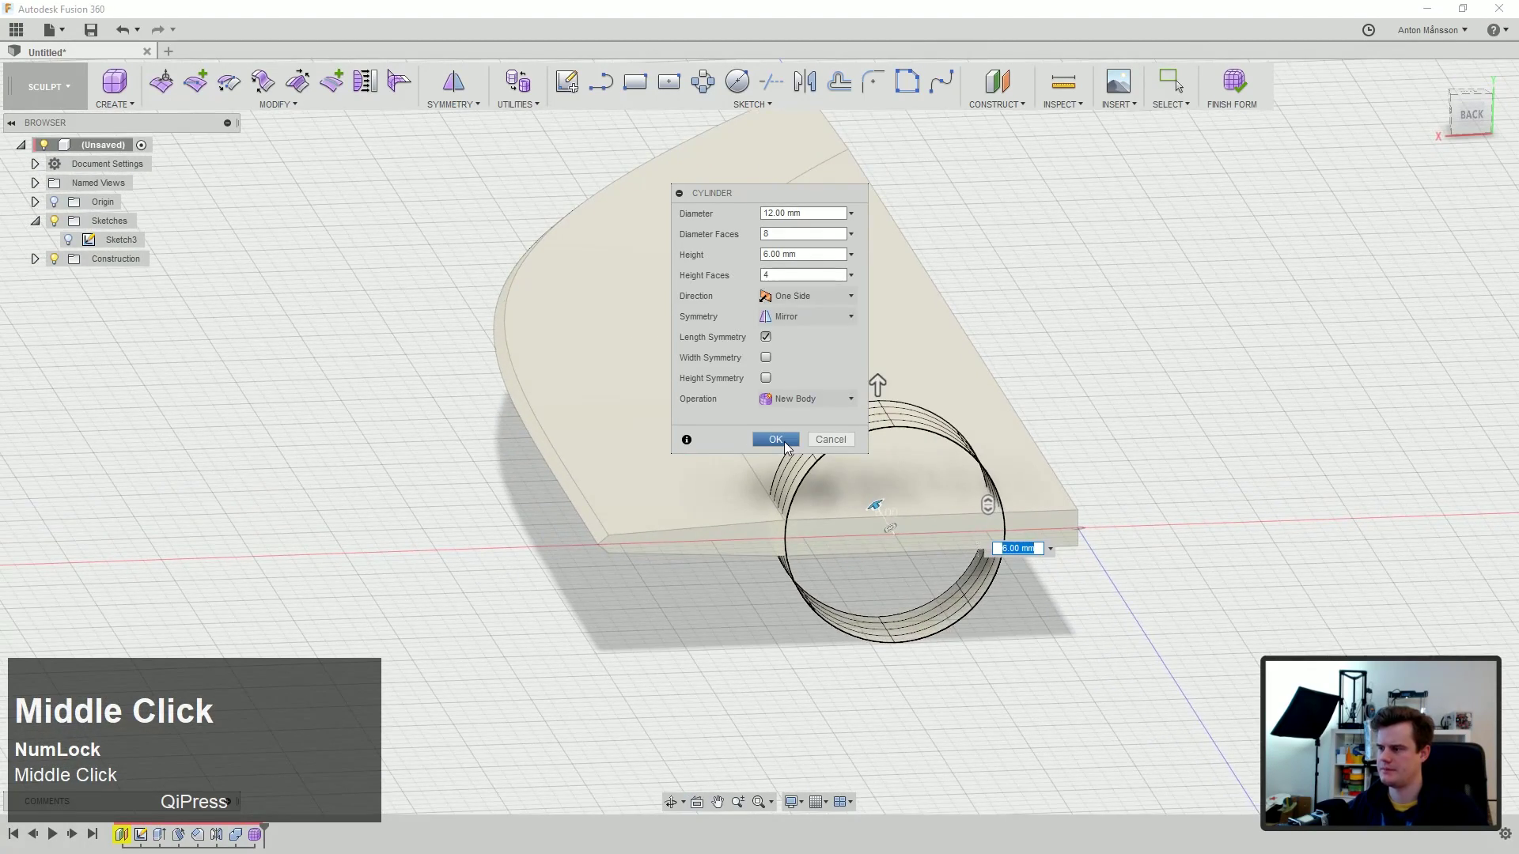
click(807, 234)
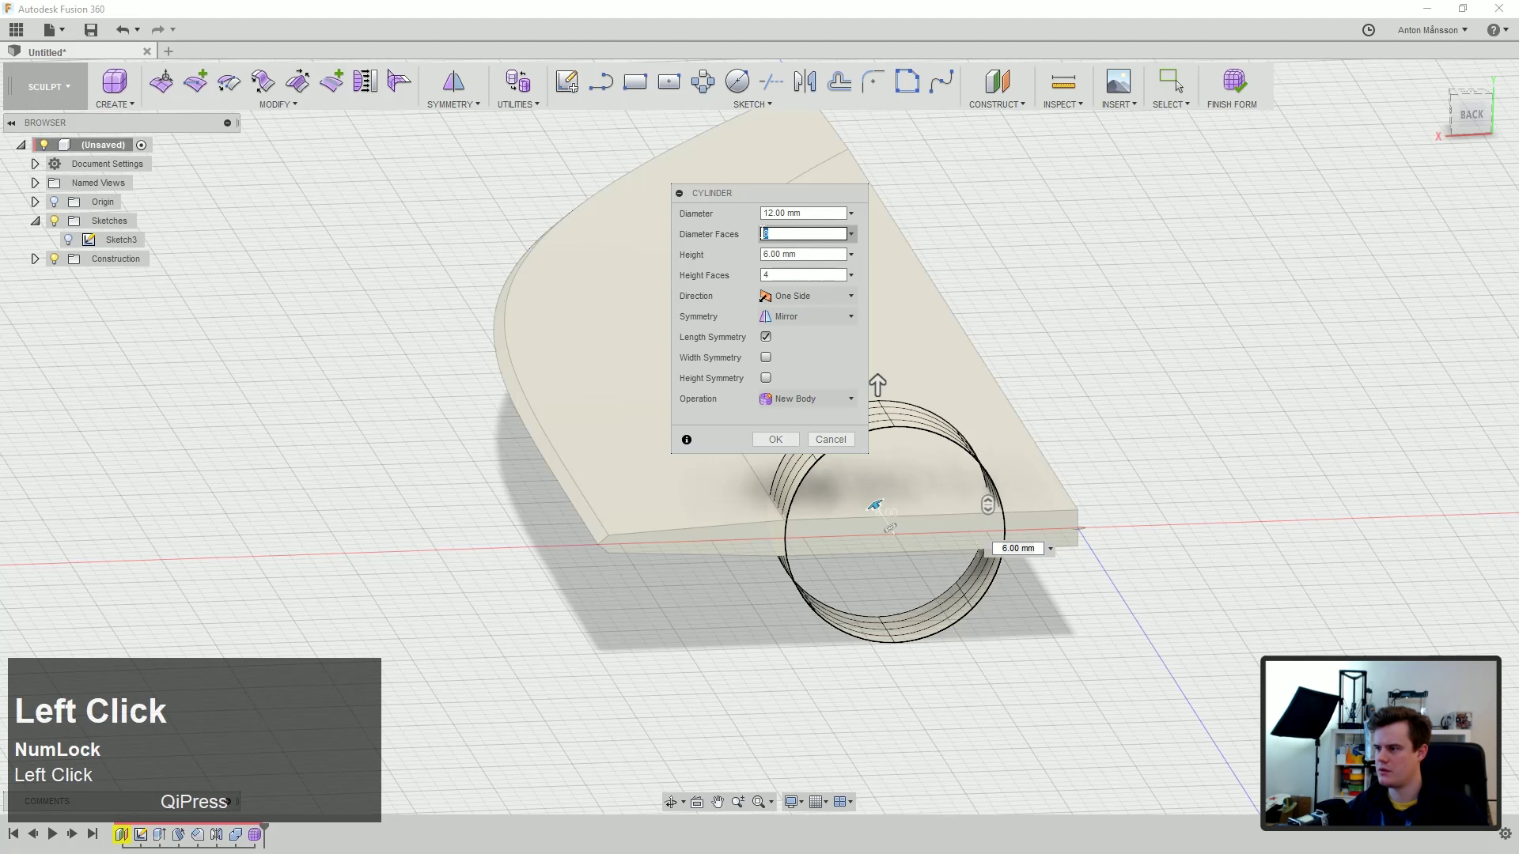
text(10)
click(792, 277)
text(1)
click(775, 439)
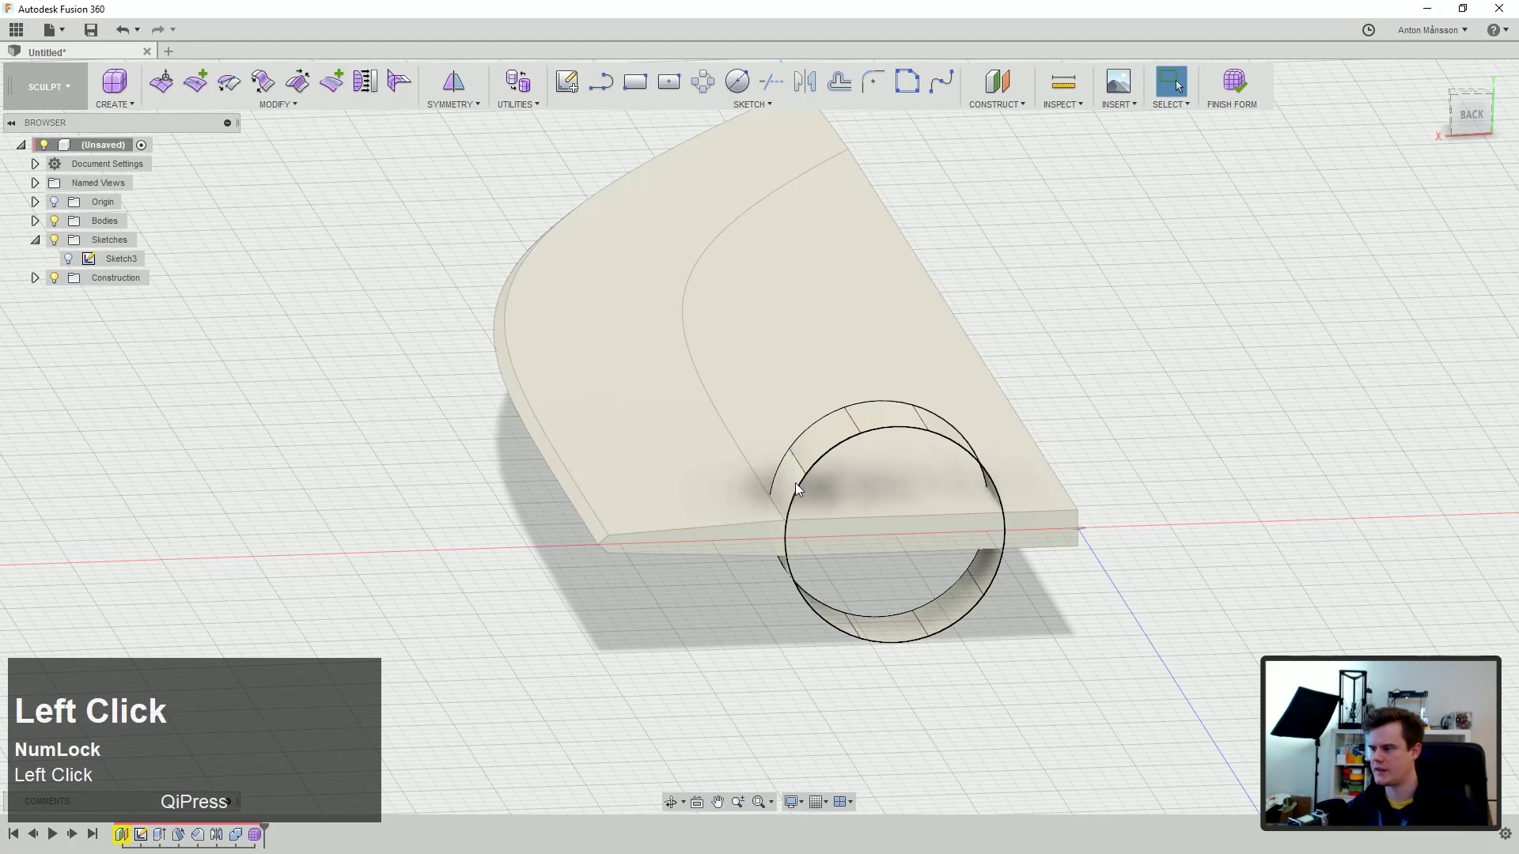
Step: Widen the cylinder's blade-side rim by moving its outer edge about 9 mm toward the cutting edge and the opposite edge toward the spine
click(780, 482)
right_click(780, 475)
click(831, 419)
middle_drag(738, 464, 719, 441)
ctrl+middle_drag(655, 362, 520, 407)
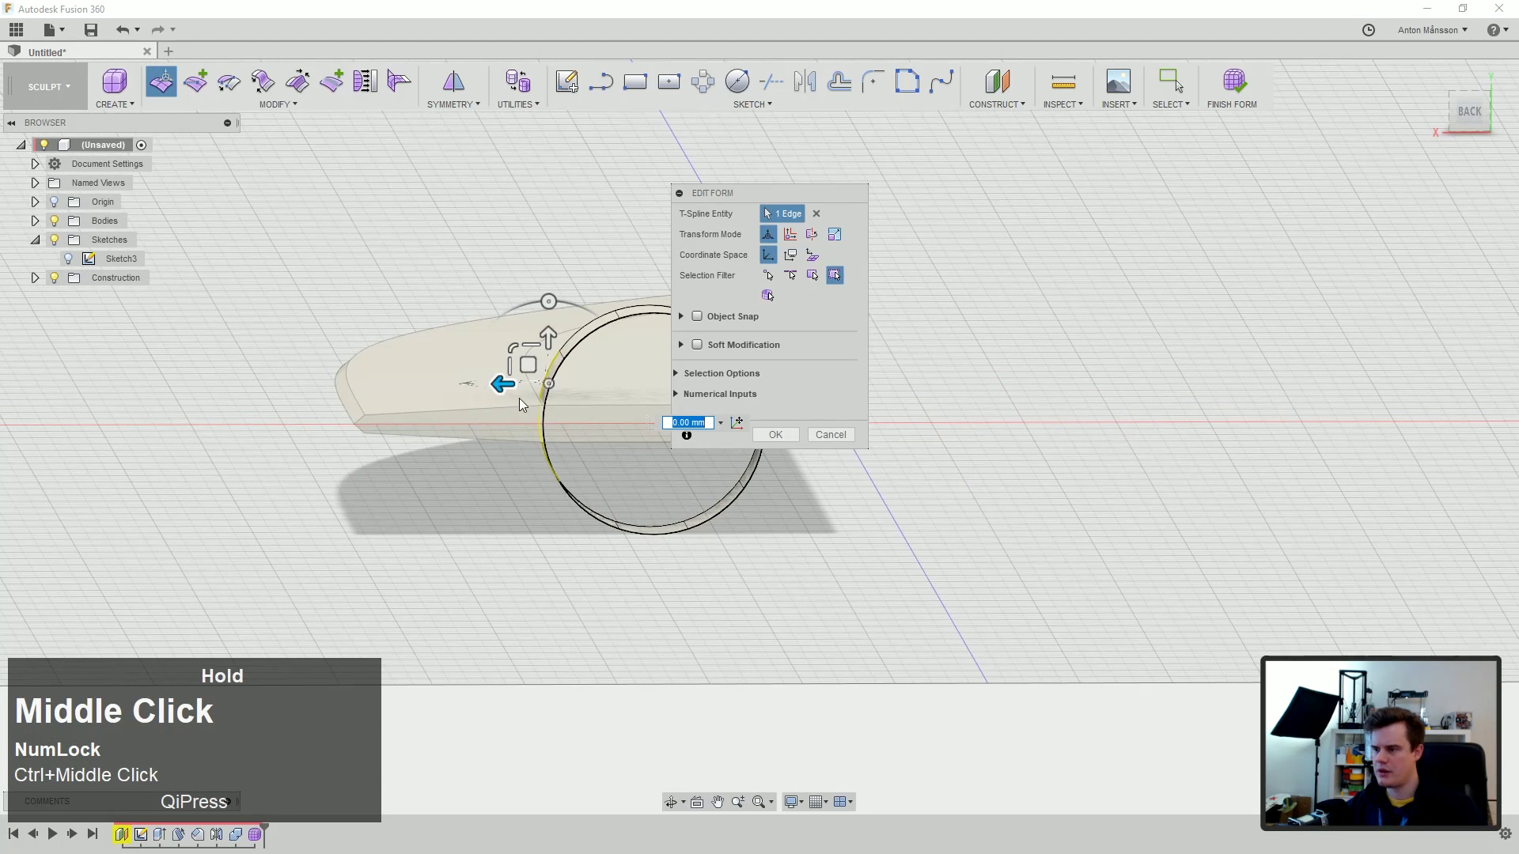
drag(505, 386, 340, 401)
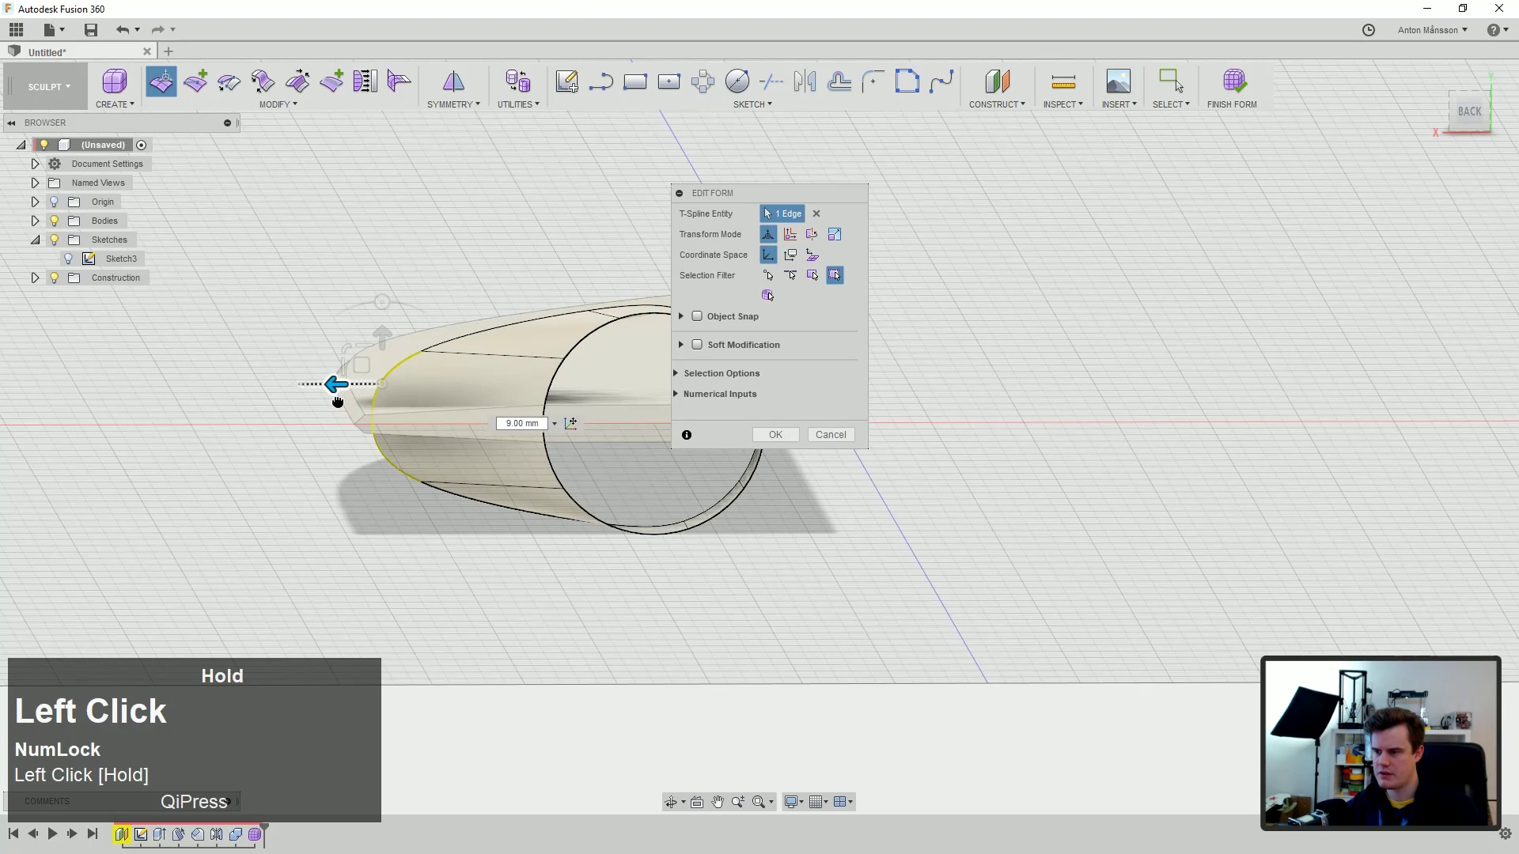
ctrl+middle_drag(636, 347, 491, 399)
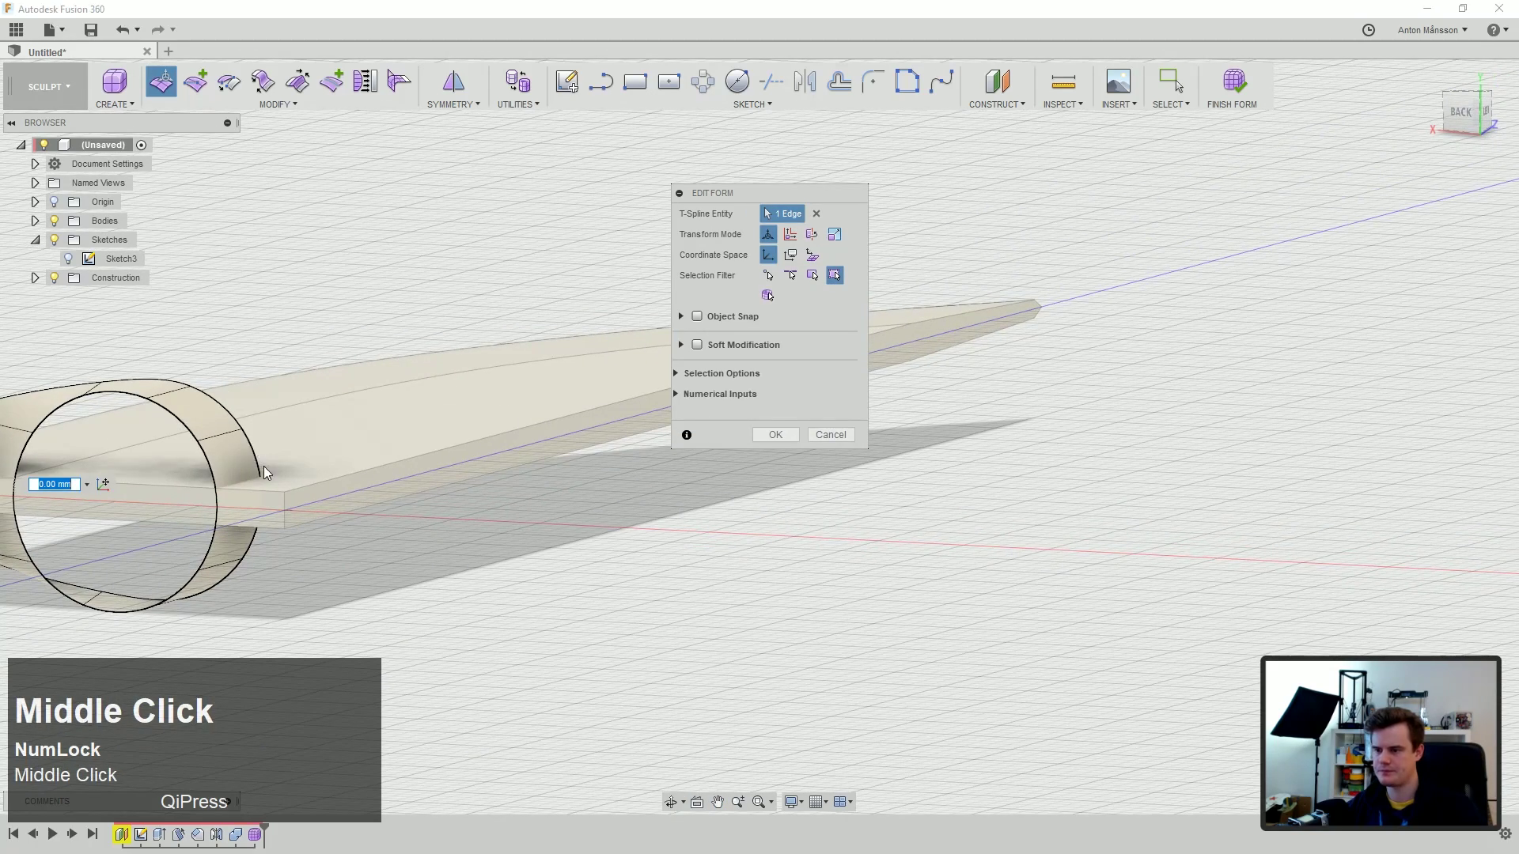
click(260, 480)
drag(218, 462, 473, 389)
middle_drag(473, 389, 300, 536)
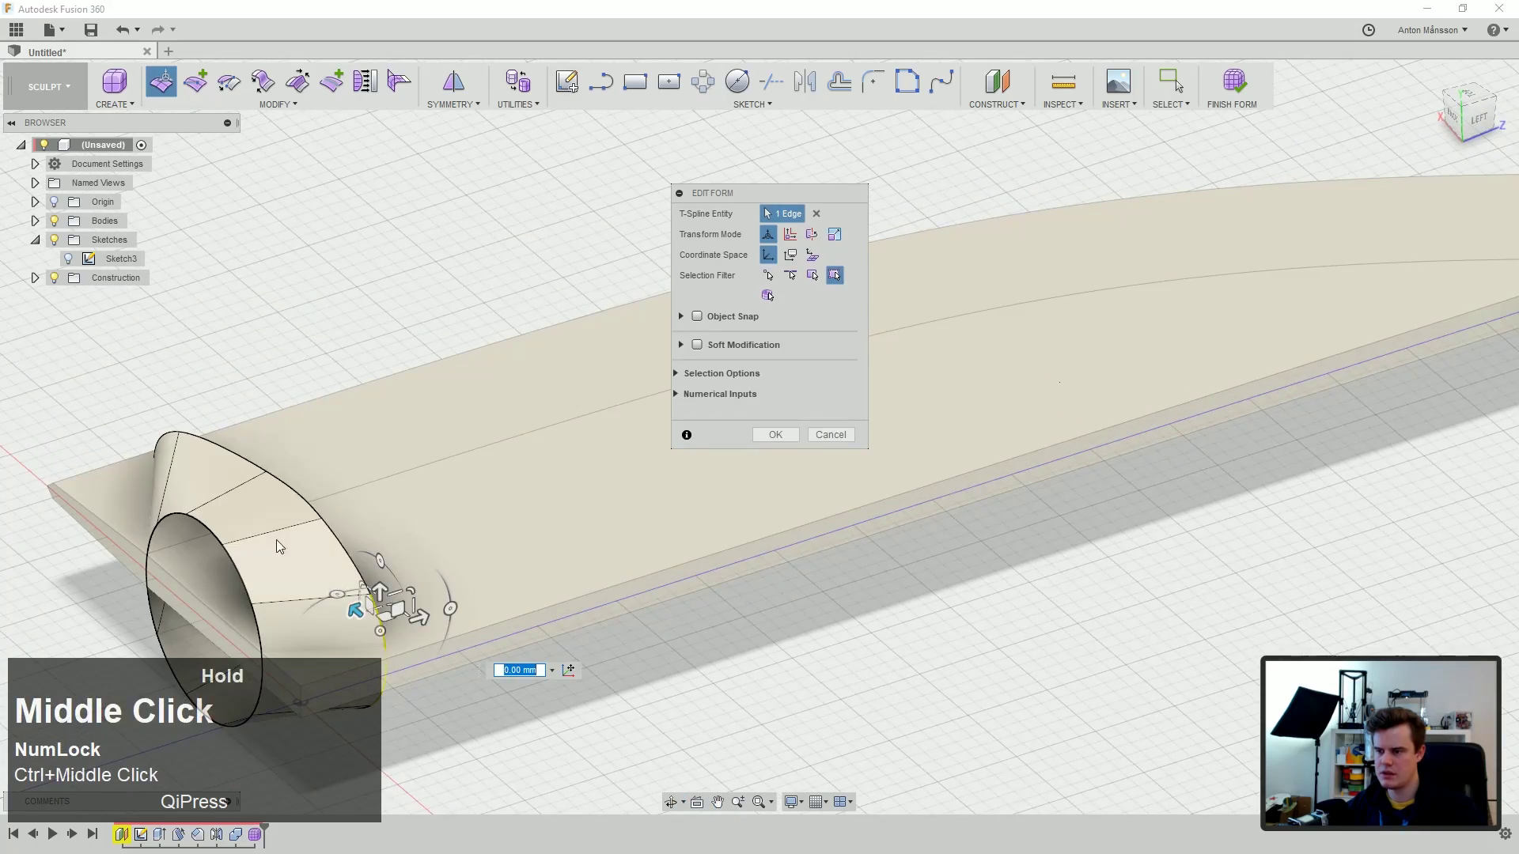
Step: Select both rim loops of the form and move the whole ring out beyond the blade's straight end
double_click(315, 512)
scroll(366, 475, up, 3)
middle_drag(366, 475, 481, 702)
click(1467, 107)
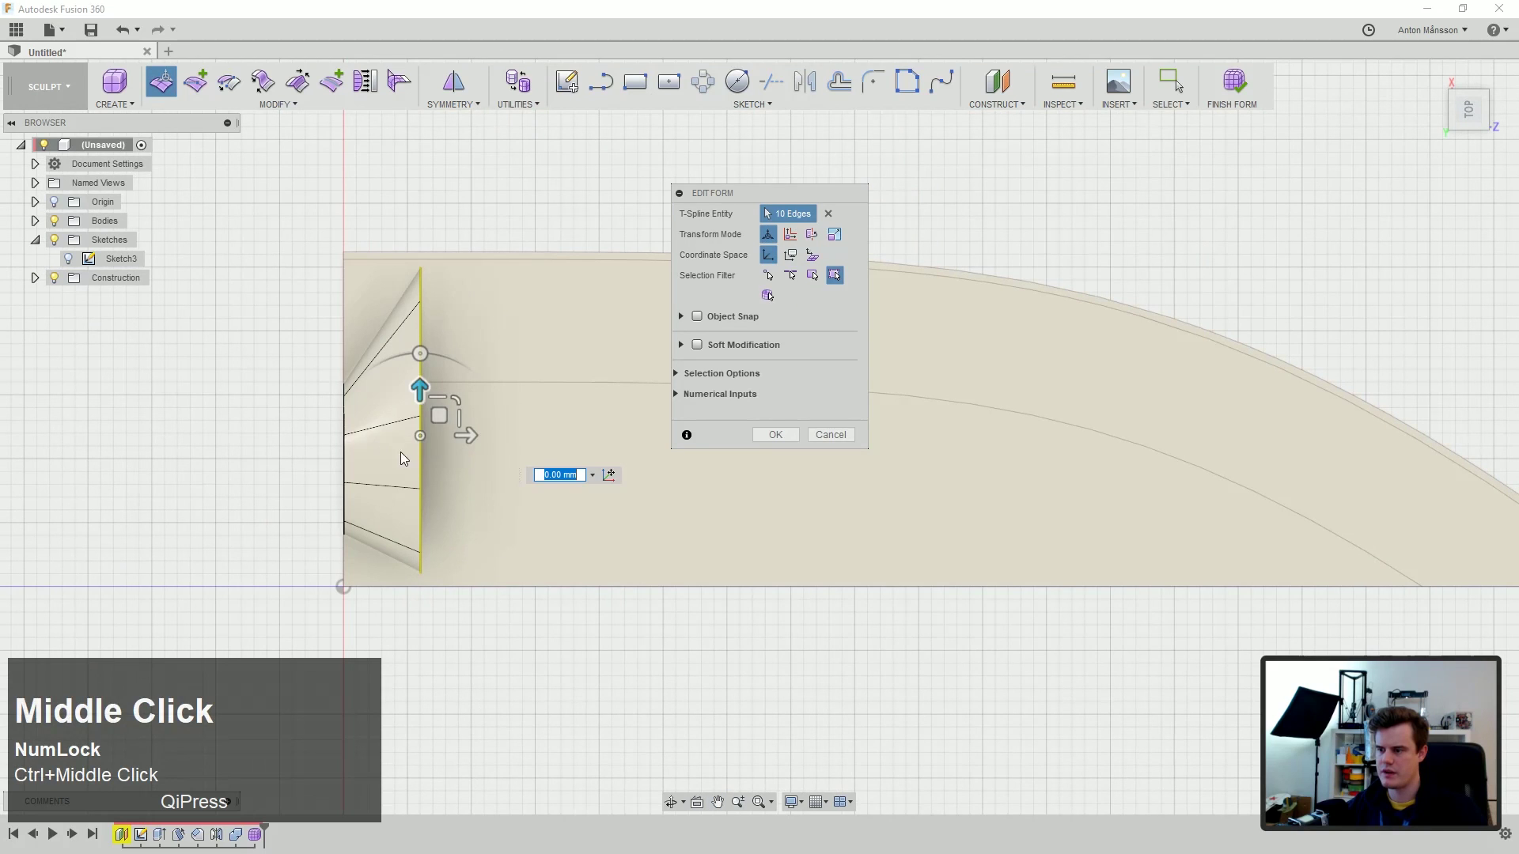
ctrl+double_click(341, 427)
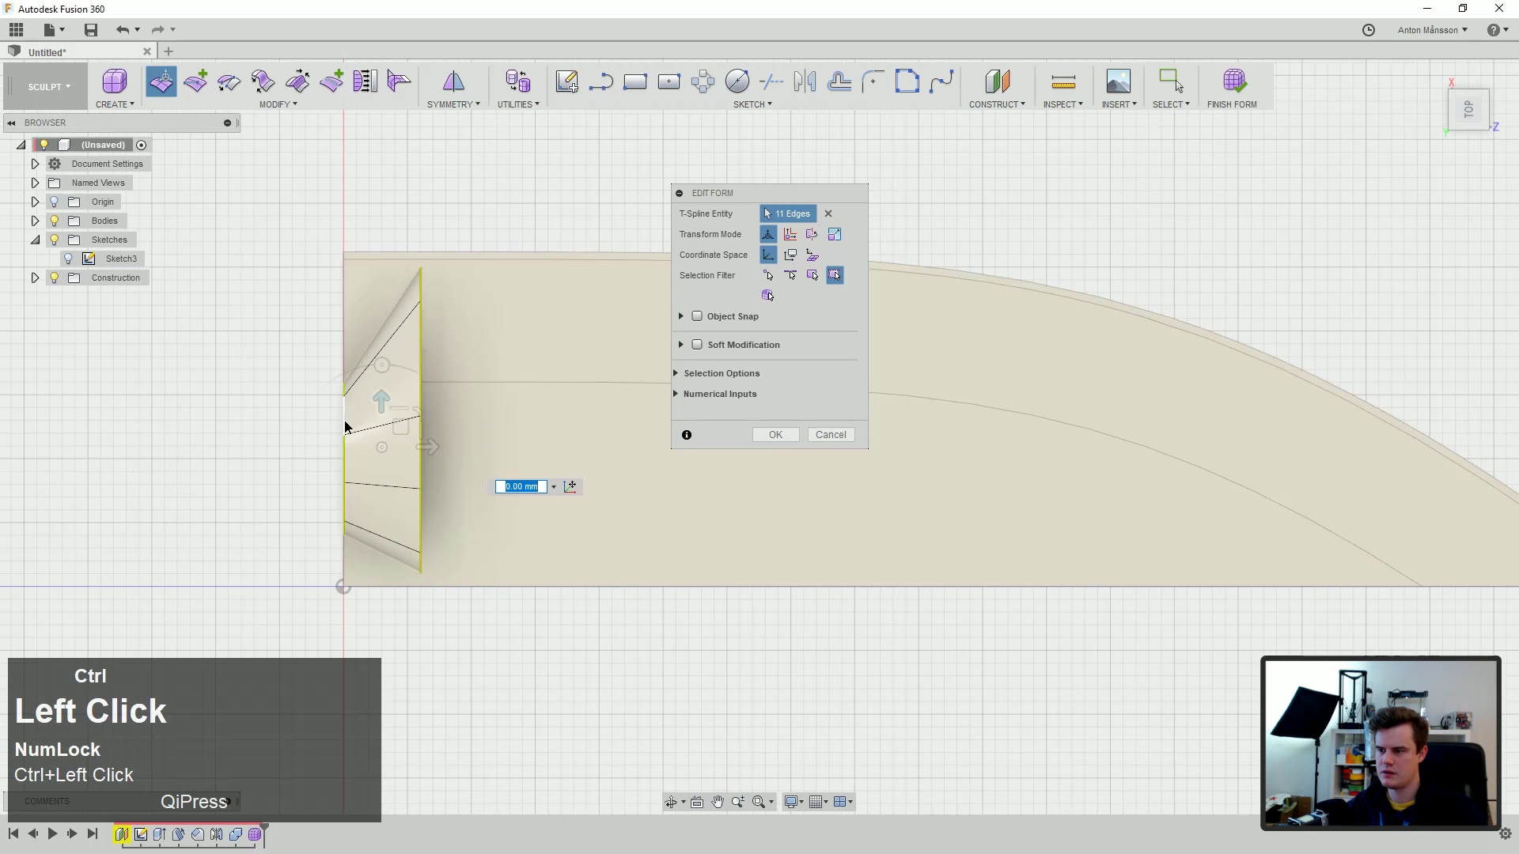
ctrl+drag(424, 449, 352, 449)
Step: Shift individual side edges of the ring so both rims form matching wide ovals around the blade's end
ctrl+middle_drag(418, 535, 581, 416)
scroll(504, 464, down, 3)
click(406, 412)
middle_drag(410, 394, 538, 340)
click(457, 399)
drag(402, 401, 417, 403)
click(195, 394)
ctrl+middle_drag(206, 395, 388, 433)
drag(336, 428, 312, 429)
middle_drag(378, 432, 118, 378)
drag(137, 379, 125, 387)
Step: Try to match the ring's ten blade-side rim edges to the edges of the blade's end face
click(228, 328)
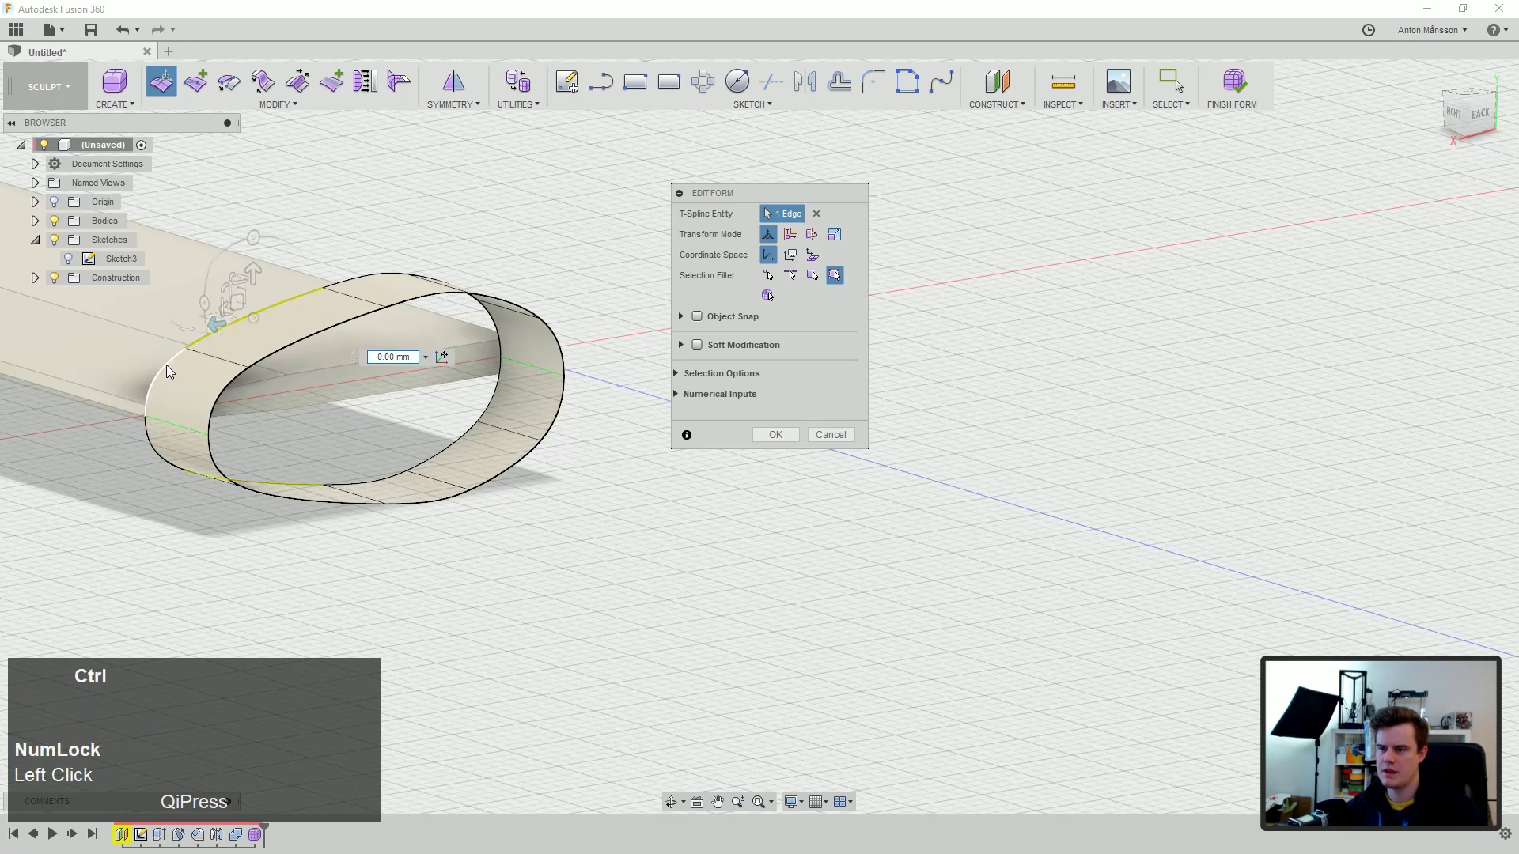
ctrl+click(167, 366)
ctrl+click(357, 276)
middle_drag(358, 278, 464, 298)
ctrl+click(497, 284)
ctrl+click(548, 325)
middle_drag(549, 324, 503, 346)
click(400, 85)
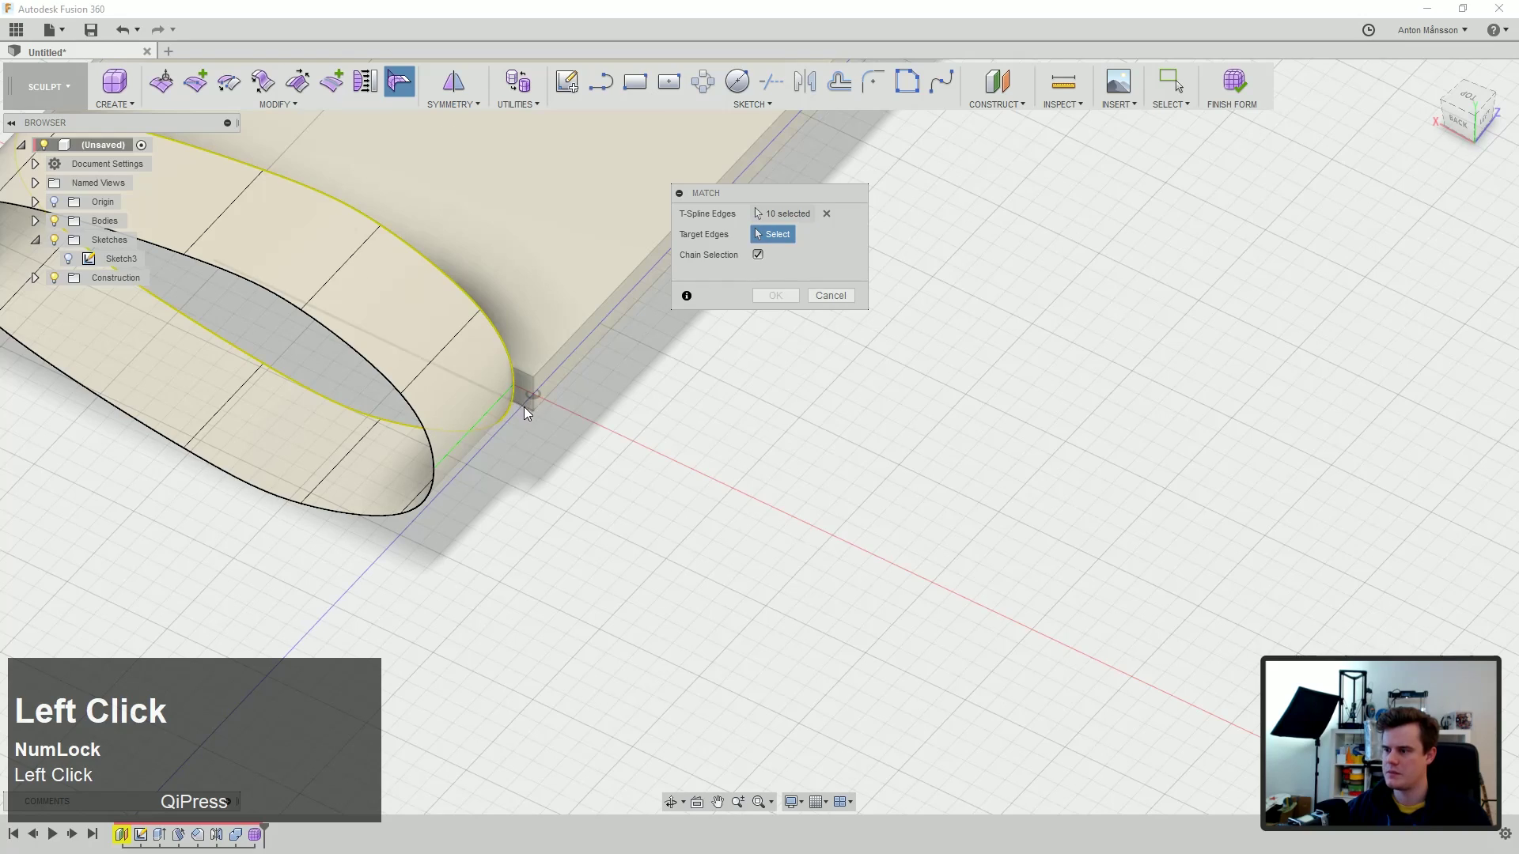
click(523, 407)
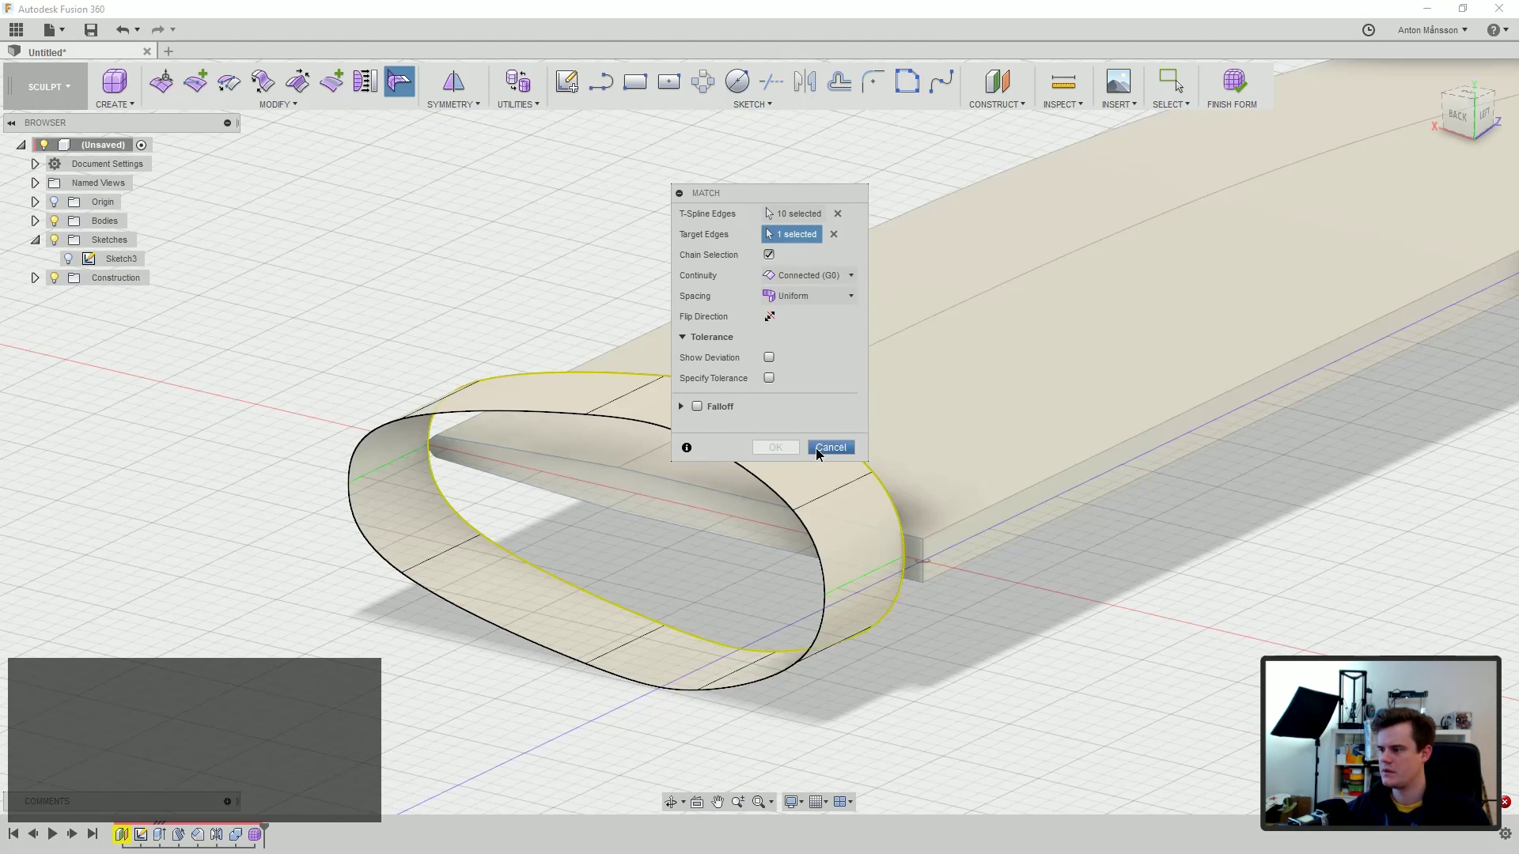
click(820, 448)
click(796, 411)
Step: Switch the T-Spline ring to box display mode
middle_drag(805, 452, 767, 437)
click(870, 558)
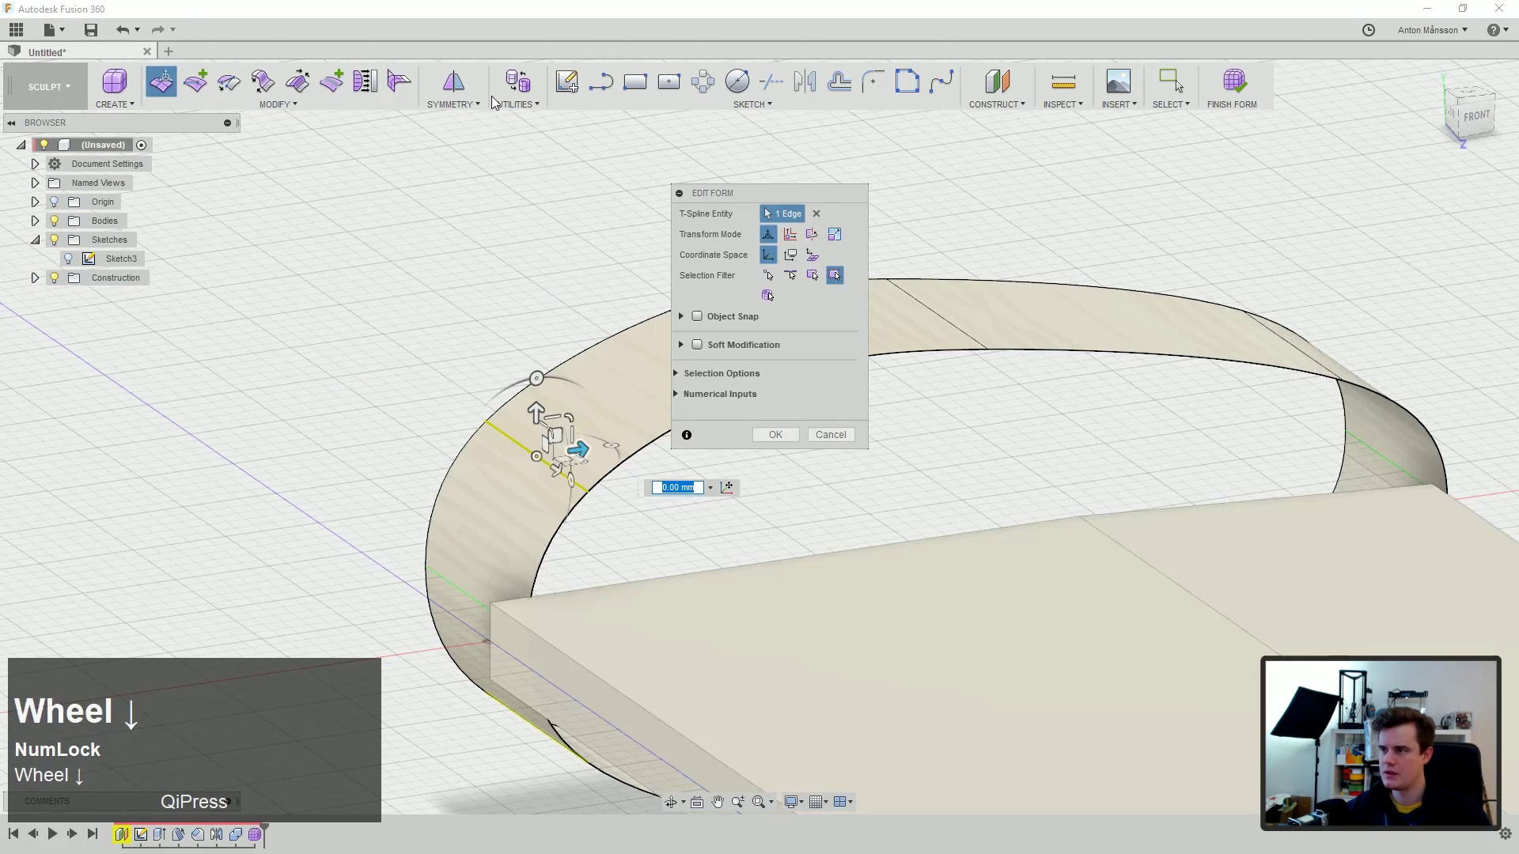
click(519, 82)
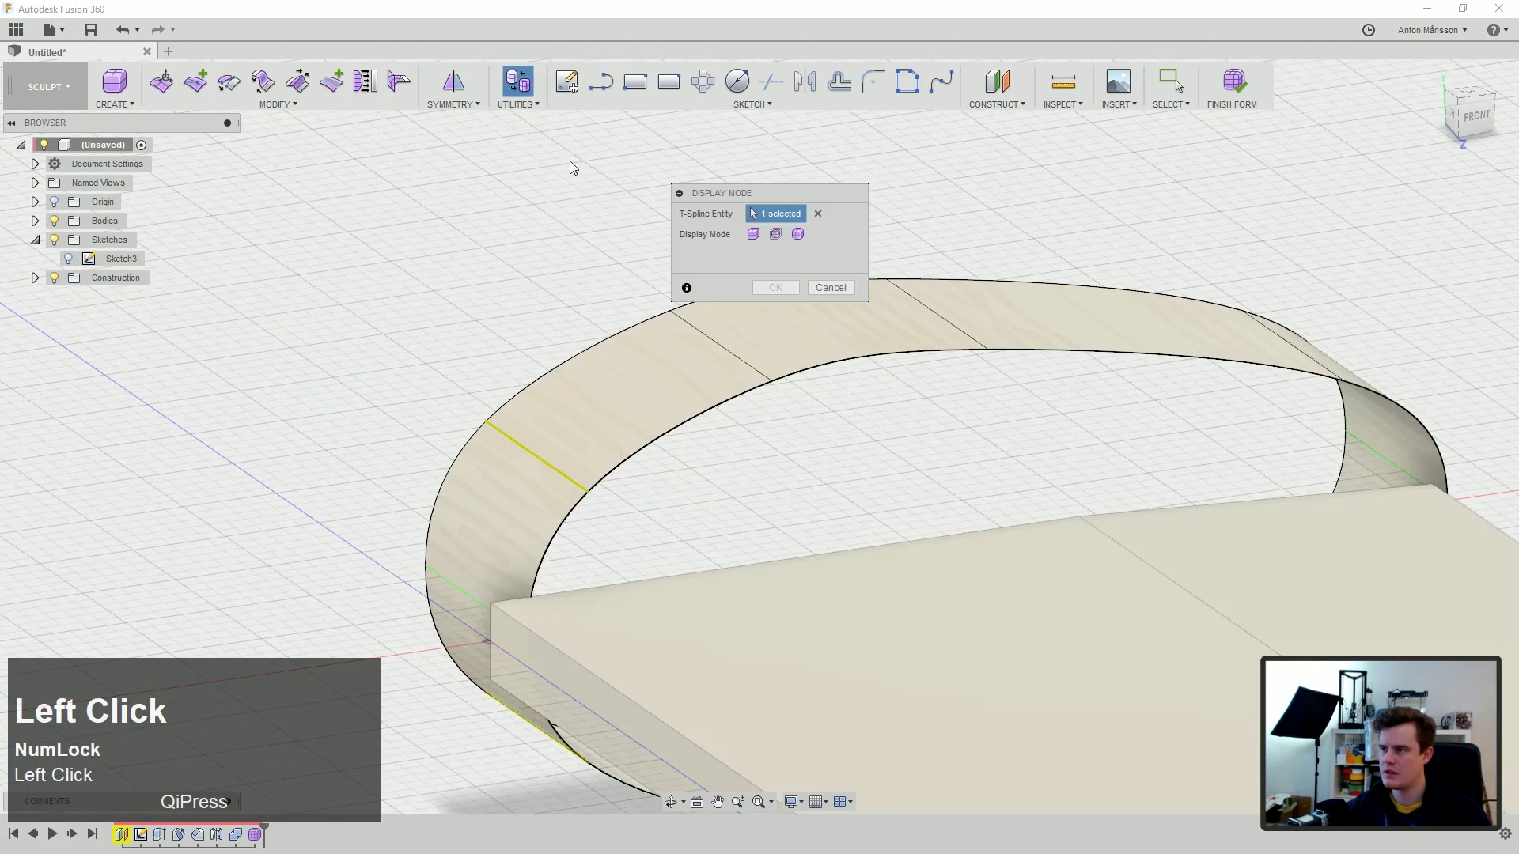
click(757, 234)
click(775, 287)
Step: Lower the ring's two upper cross edges nearest the spine to just above the blade's flat face
right_click(521, 467)
click(578, 444)
middle_drag(530, 440, 524, 428)
drag(524, 428, 483, 527)
middle_drag(483, 527, 224, 525)
click(509, 359)
click(508, 357)
drag(509, 324, 365, 504)
Step: Lower the ring's other two upper cross edges, shifting the bevel-side one about 6 mm inward and 2.4 mm down
ctrl+middle_drag(365, 504, 213, 503)
click(492, 339)
drag(514, 314, 519, 495)
click(1008, 407)
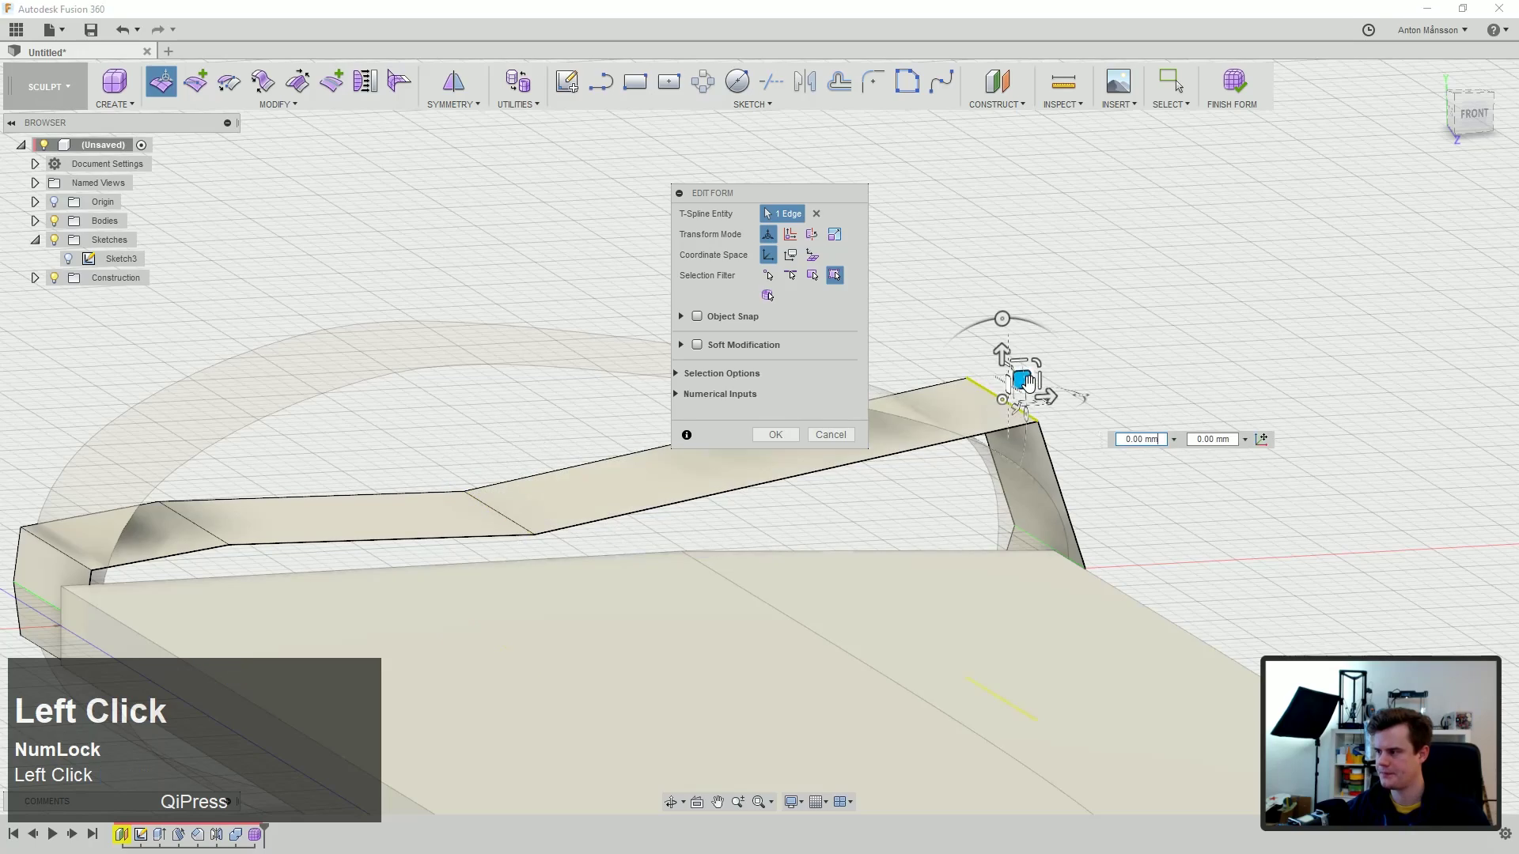
drag(1021, 380, 790, 488)
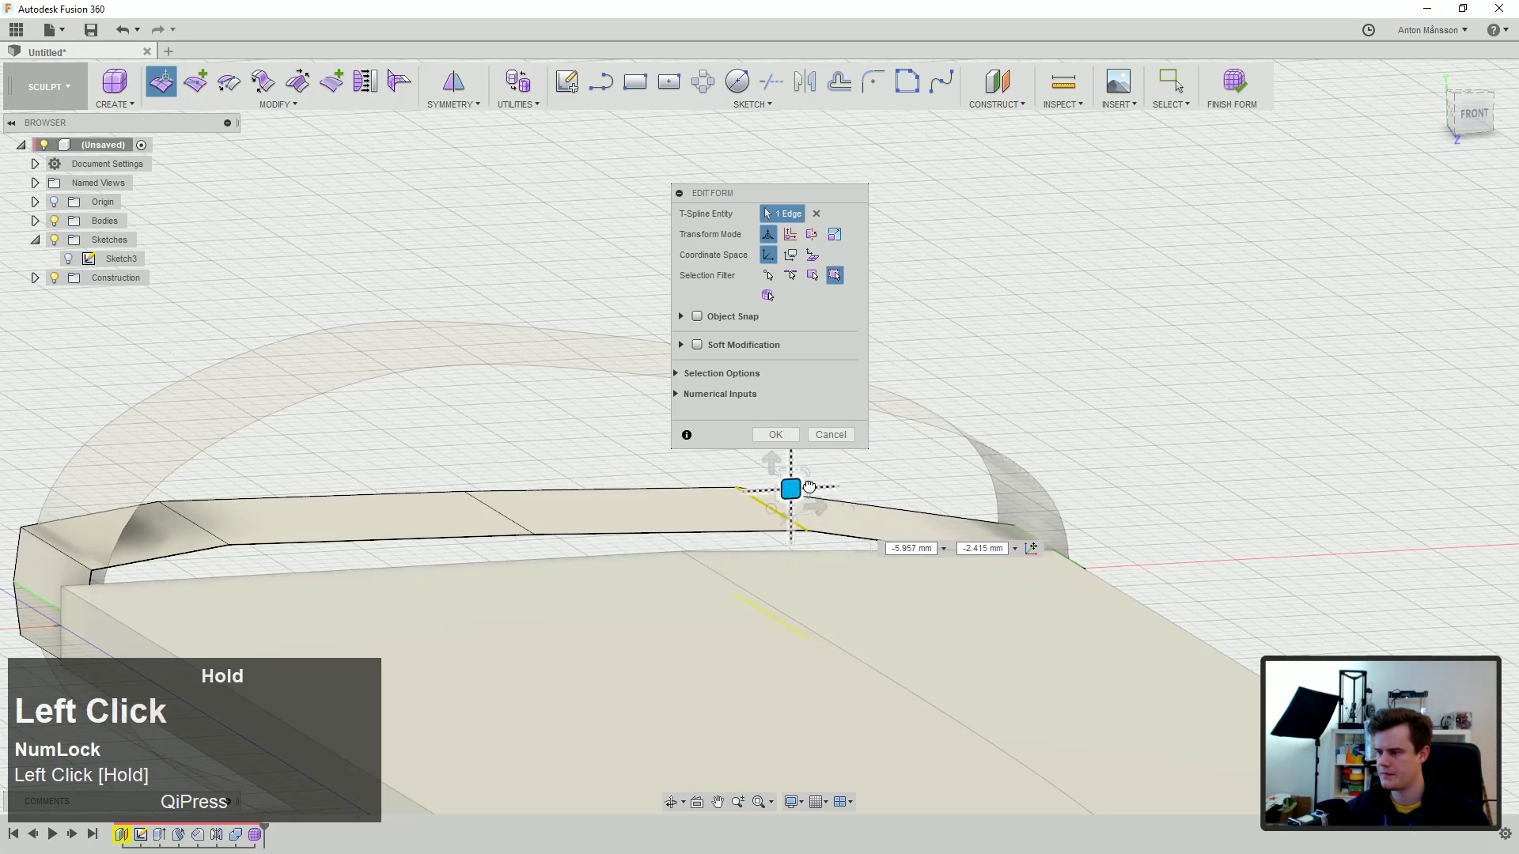
Step: Insert two cross edges on the ring between its bevel-side edge and its tip, using Simple mode on a single side
scroll(951, 492, up, 3)
middle_drag(953, 492, 761, 435)
scroll(918, 486, down, 2)
click(765, 435)
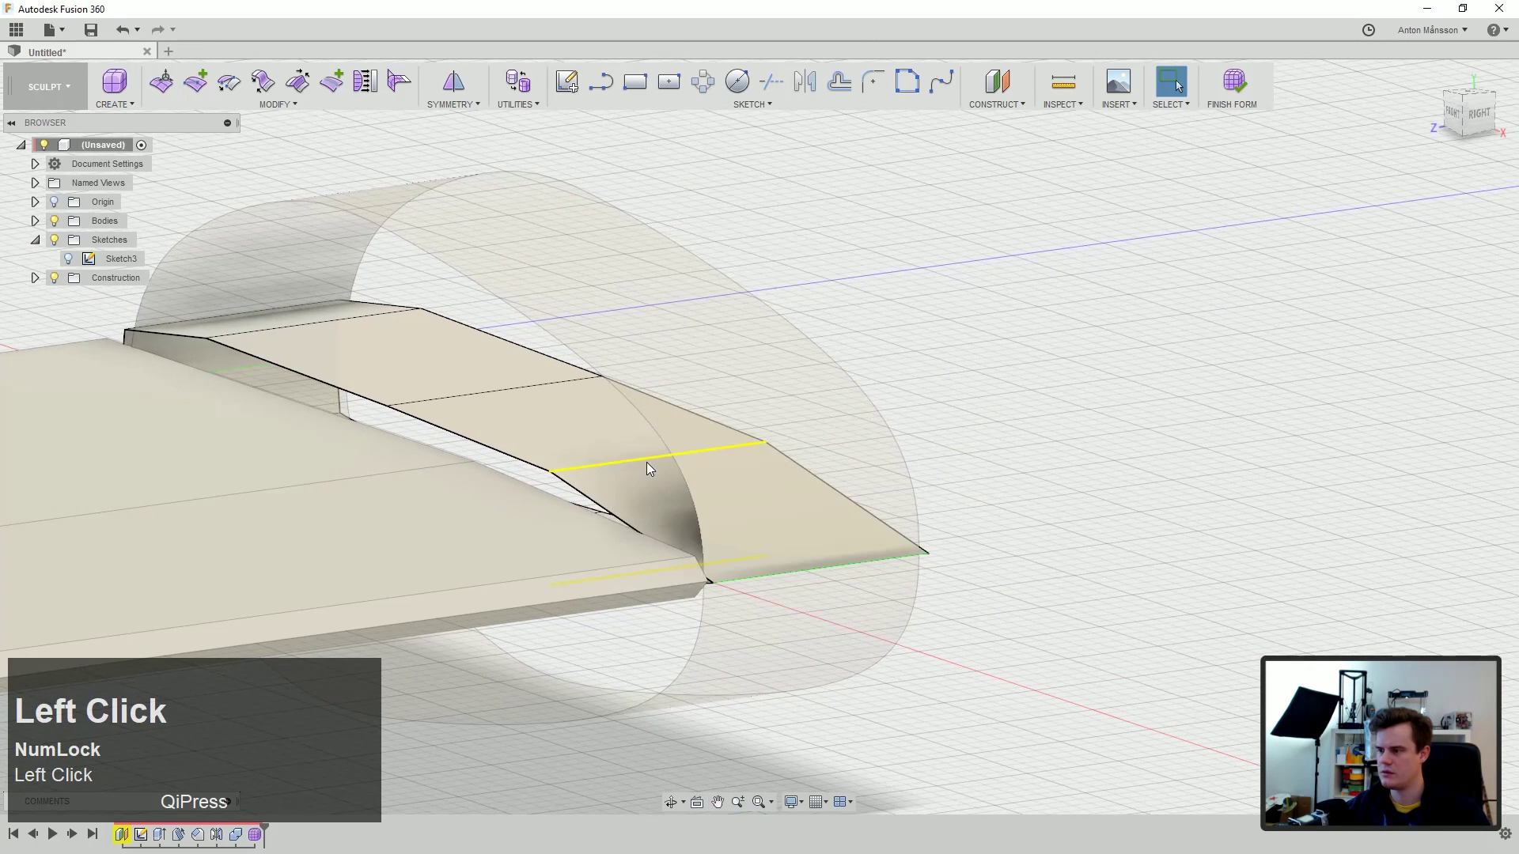
click(331, 82)
drag(657, 456, 864, 551)
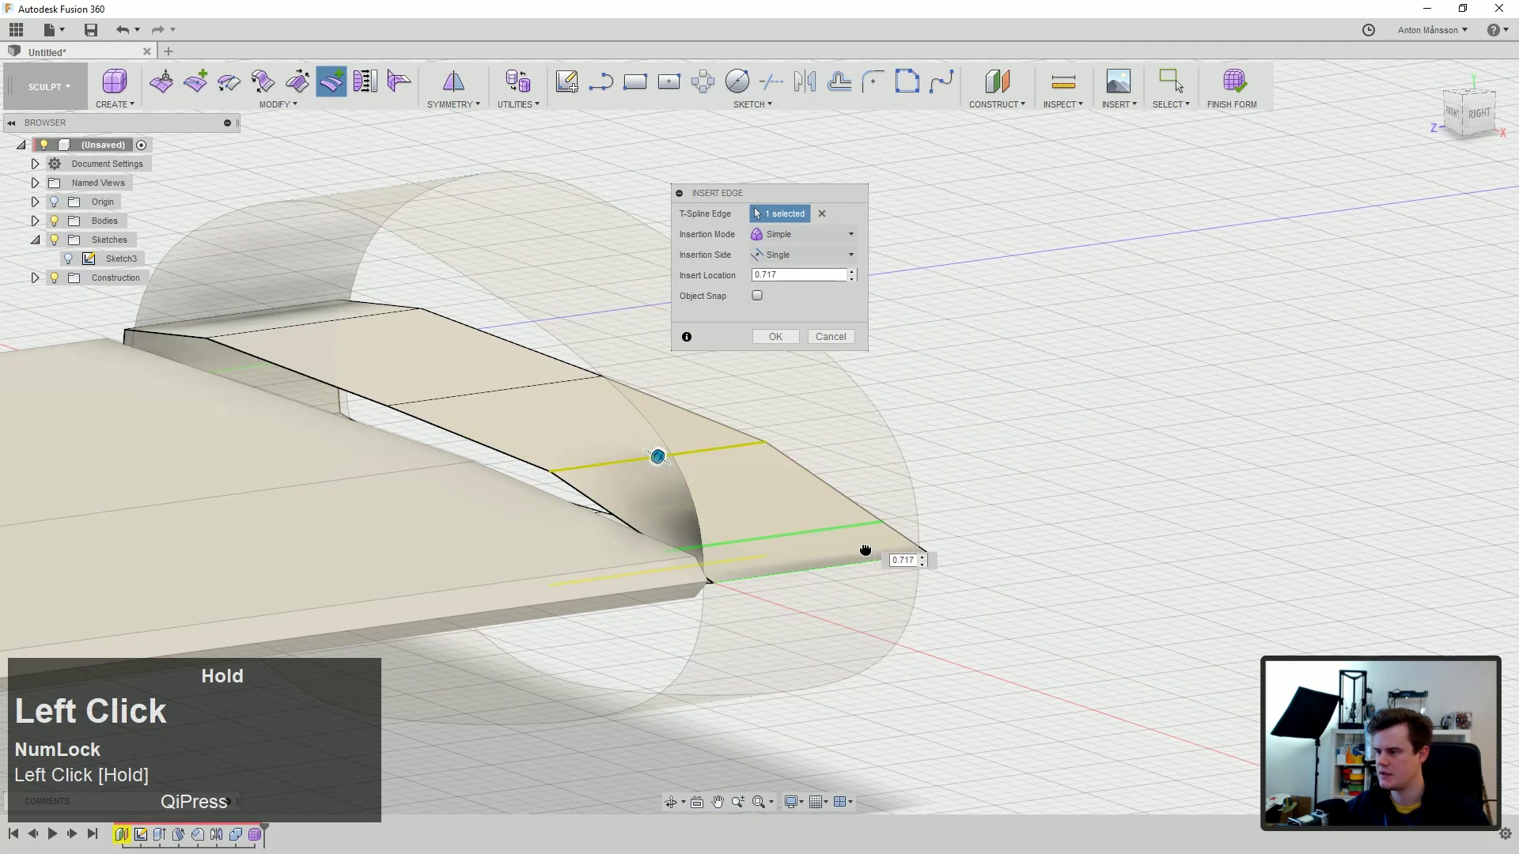
click(778, 331)
right_click(718, 451)
click(717, 405)
drag(714, 489, 746, 503)
click(776, 337)
Step: Reposition an inserted cross edge so the ring's outline follows the blade's bevel more closely
right_click(737, 528)
click(770, 521)
shift+middle_drag(770, 521, 783, 506)
drag(784, 507, 727, 481)
shift+middle_drag(727, 481, 380, 554)
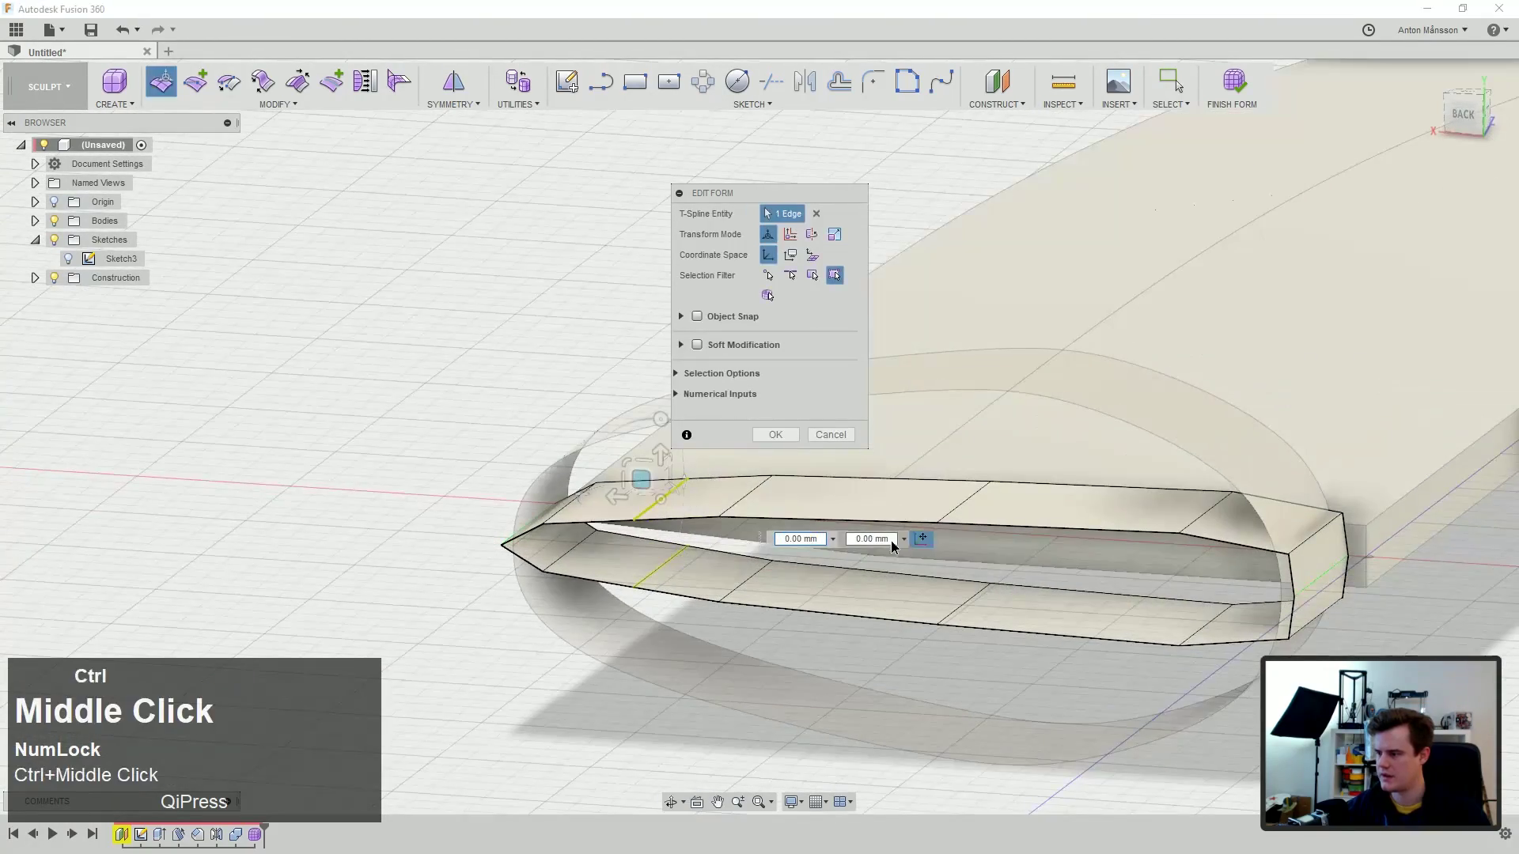
ctrl+middle_drag(1101, 517, 787, 505)
click(1074, 674)
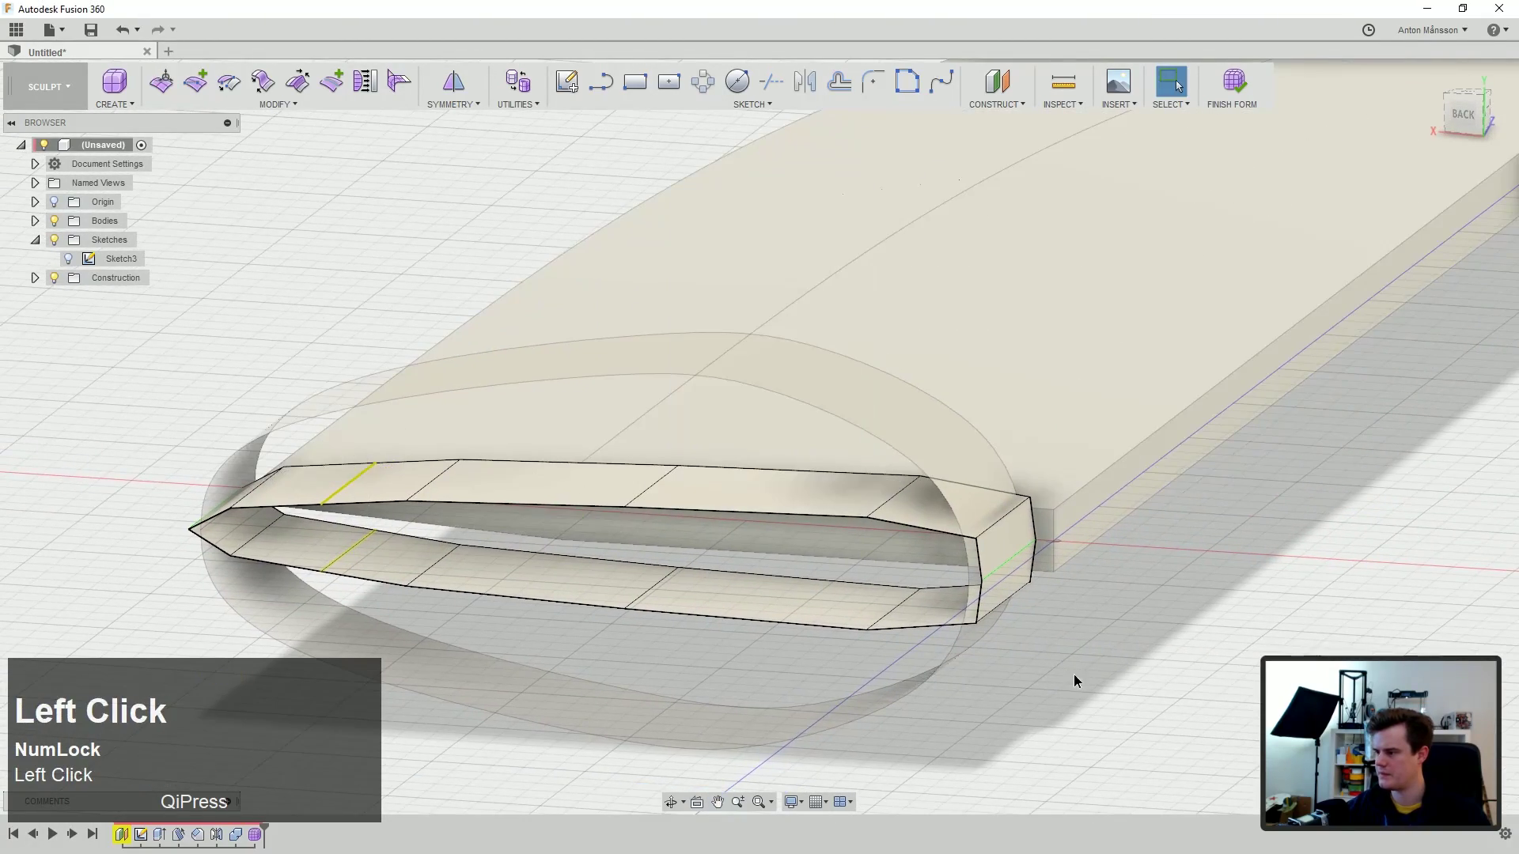
click(399, 82)
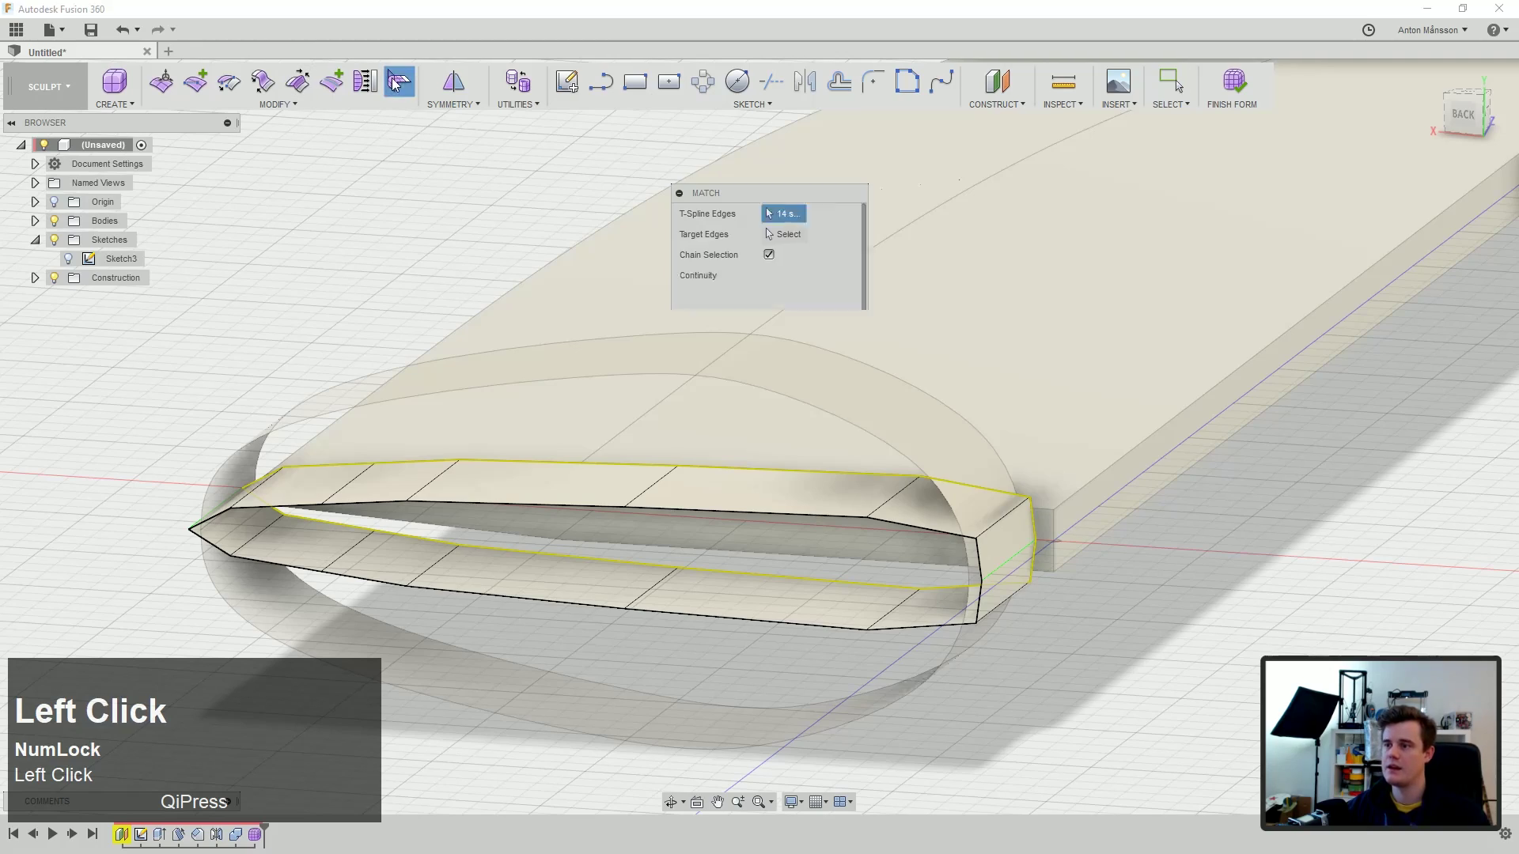
click(1046, 511)
scroll(1056, 521, up, 3)
shift+middle_drag(1056, 520, 949, 506)
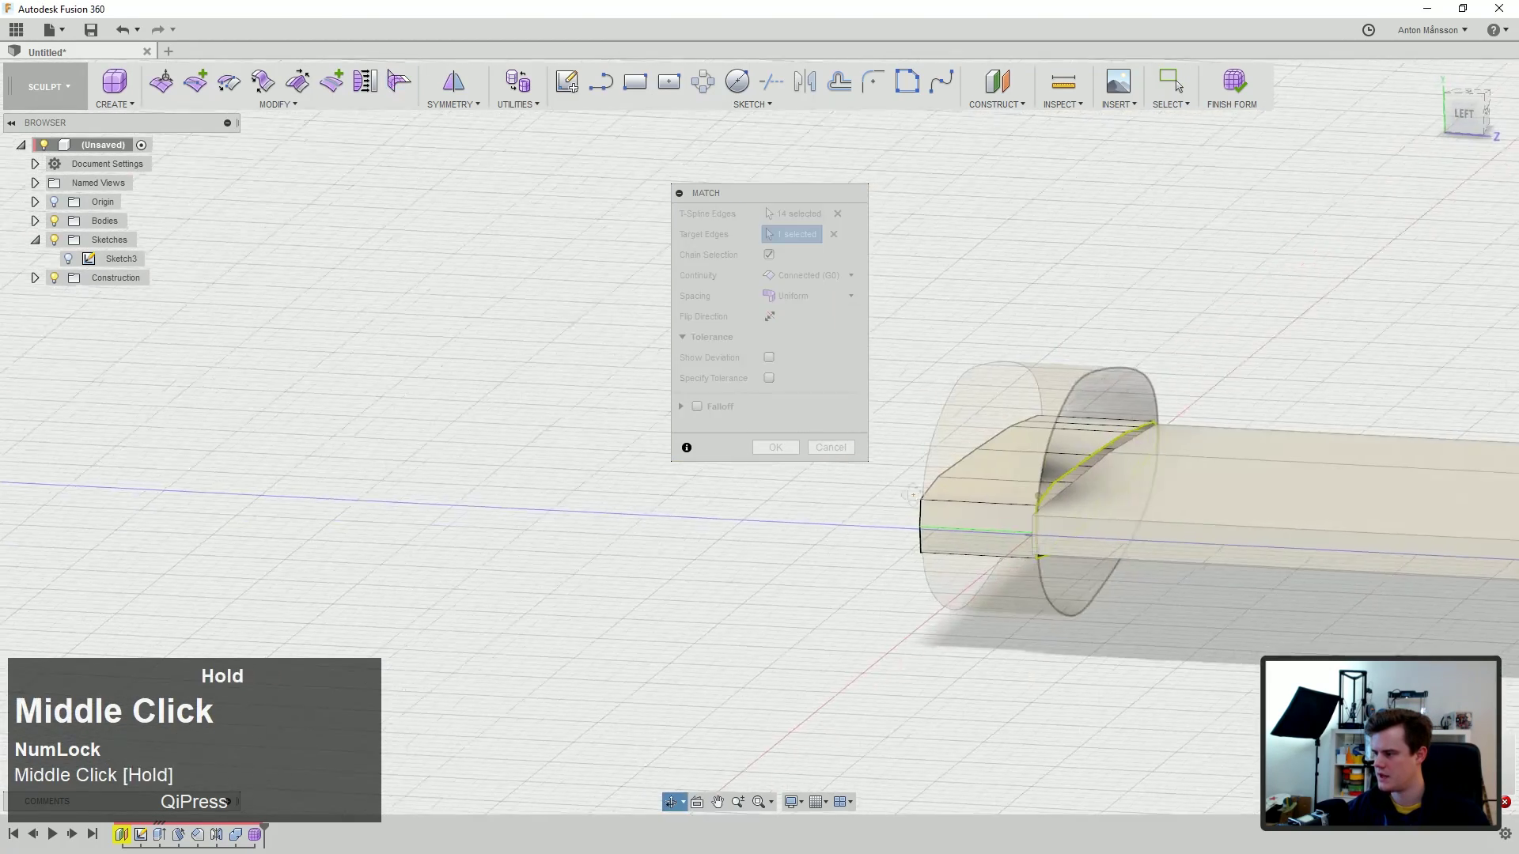
middle_drag(1082, 466, 853, 493)
scroll(838, 435, down, 1)
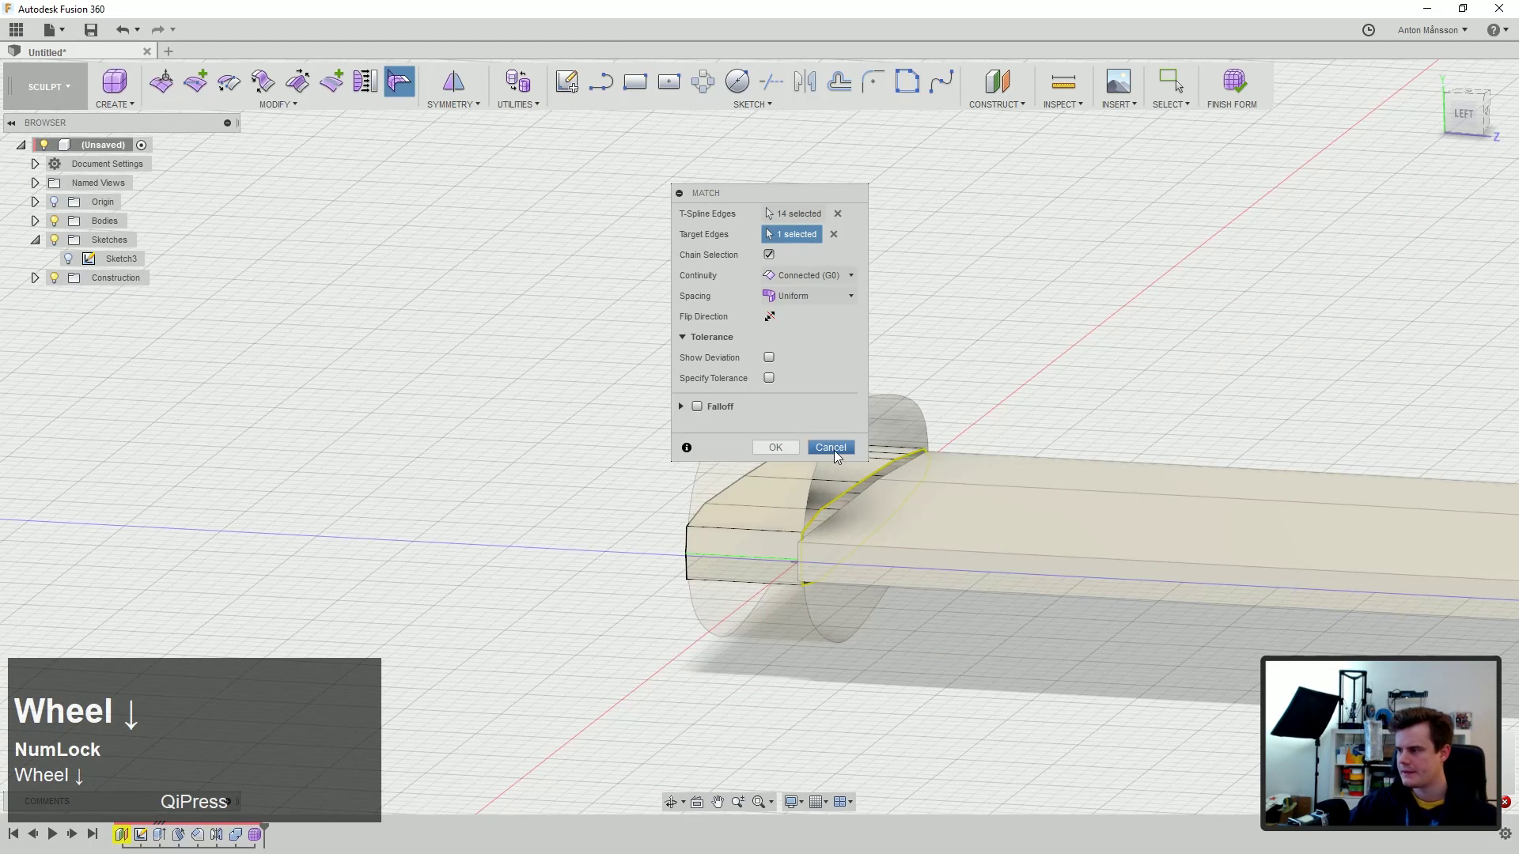
click(795, 448)
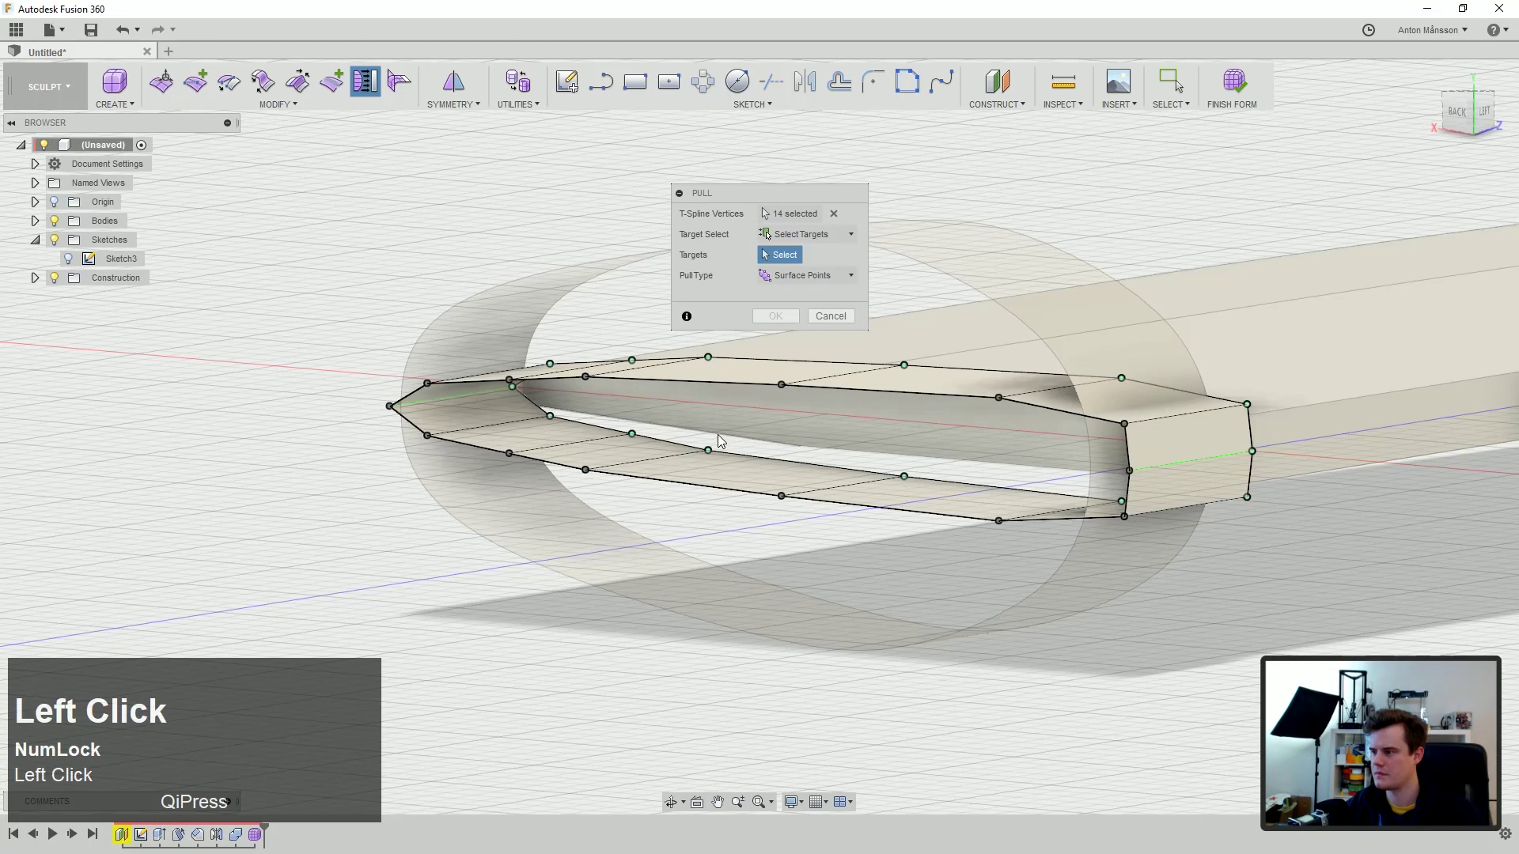
Step: Pull the ring's blade-side loop vertices onto the blade body as surface points and crease the ring's two spine-side corner edges
ctrl+middle_drag(718, 425, 759, 312)
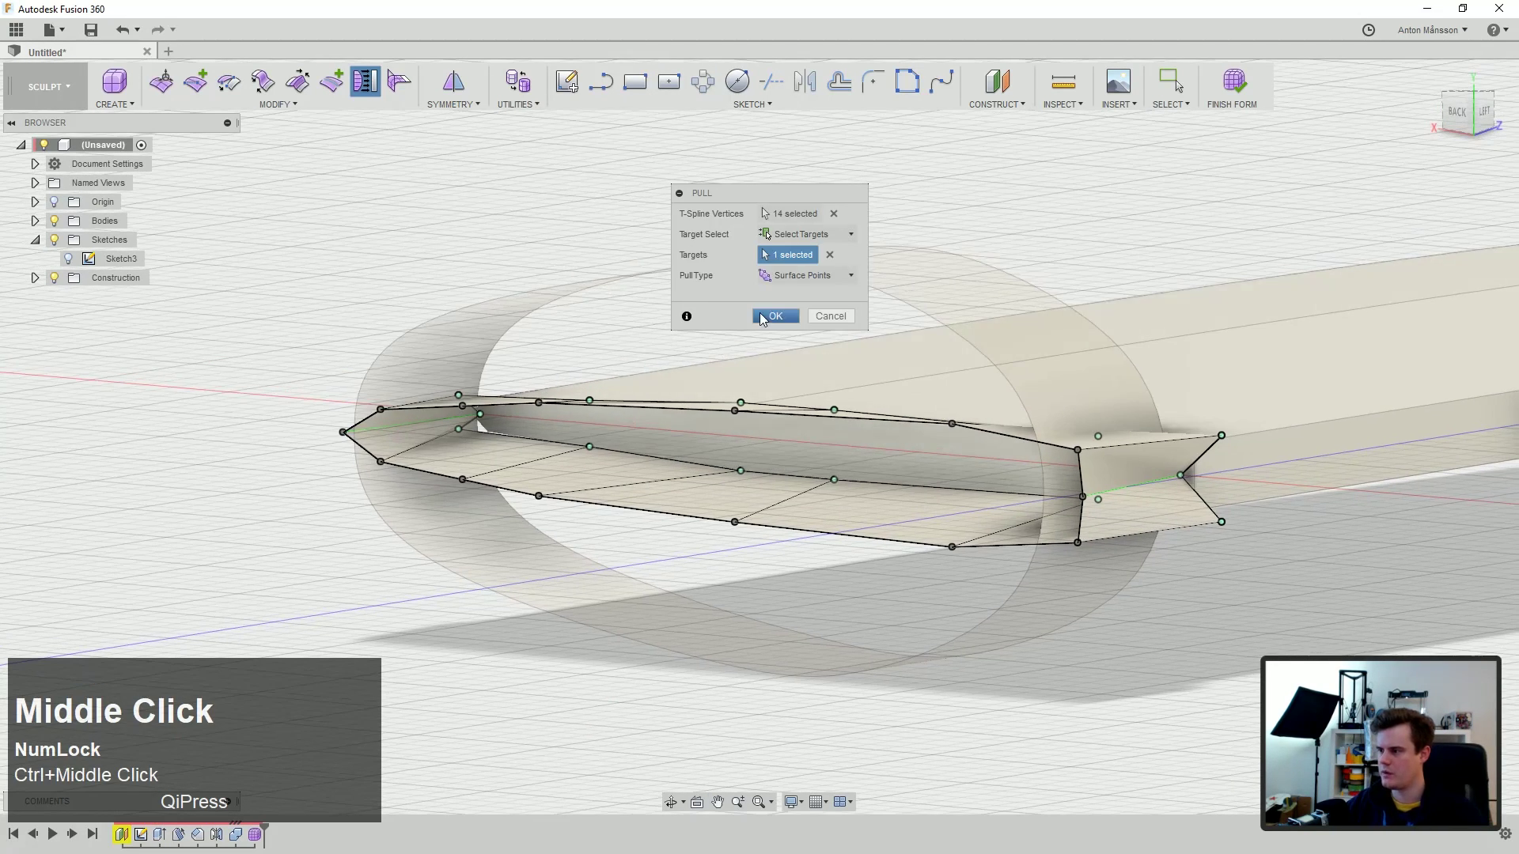
click(773, 315)
click(1184, 440)
ctrl+click(1175, 529)
right_click(1165, 435)
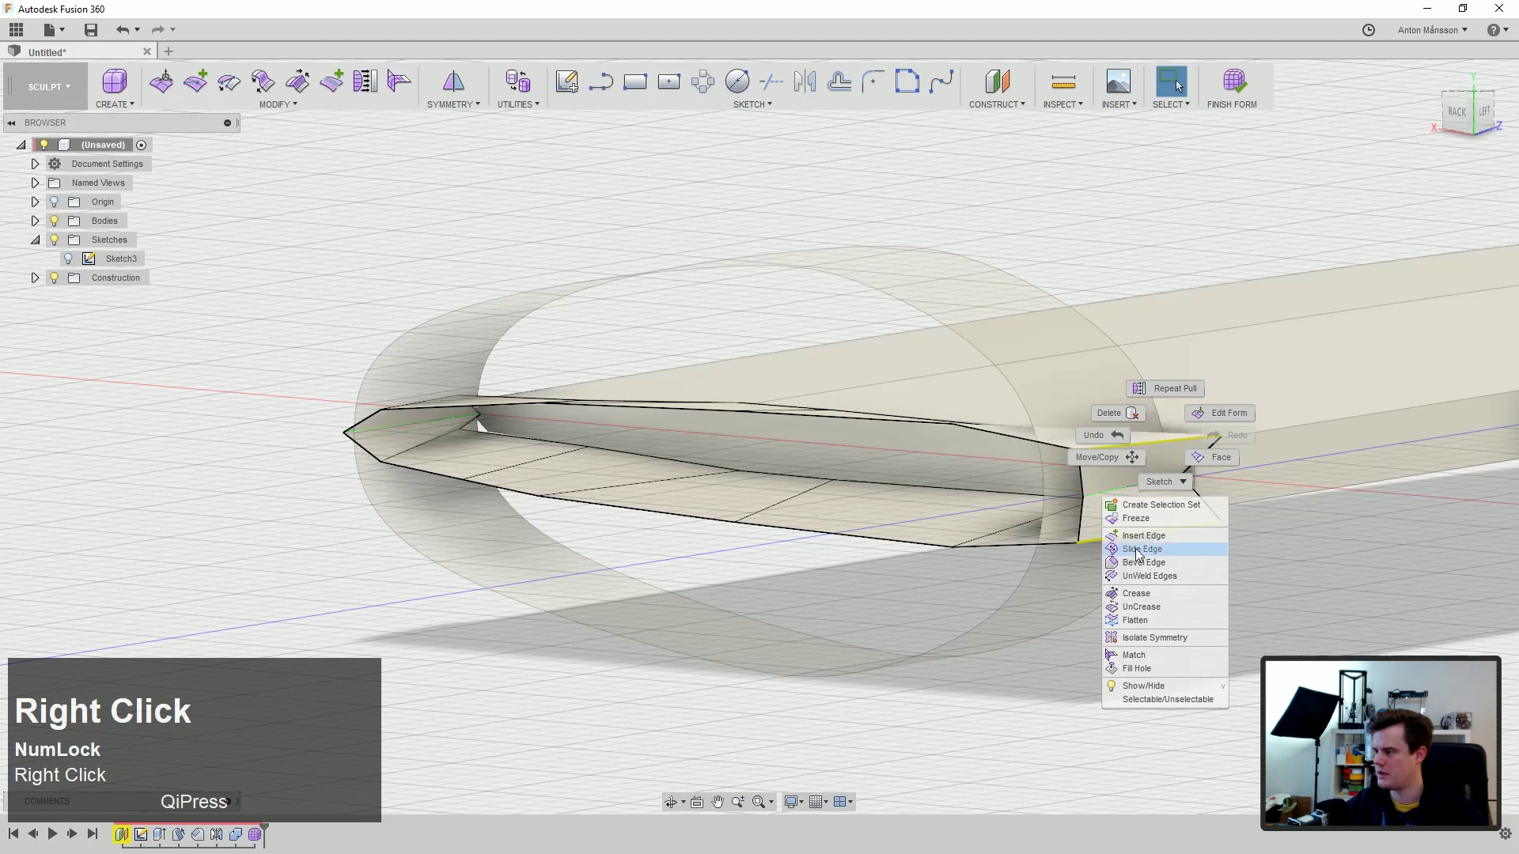
click(1160, 589)
middle_drag(1128, 477, 1043, 445)
click(792, 289)
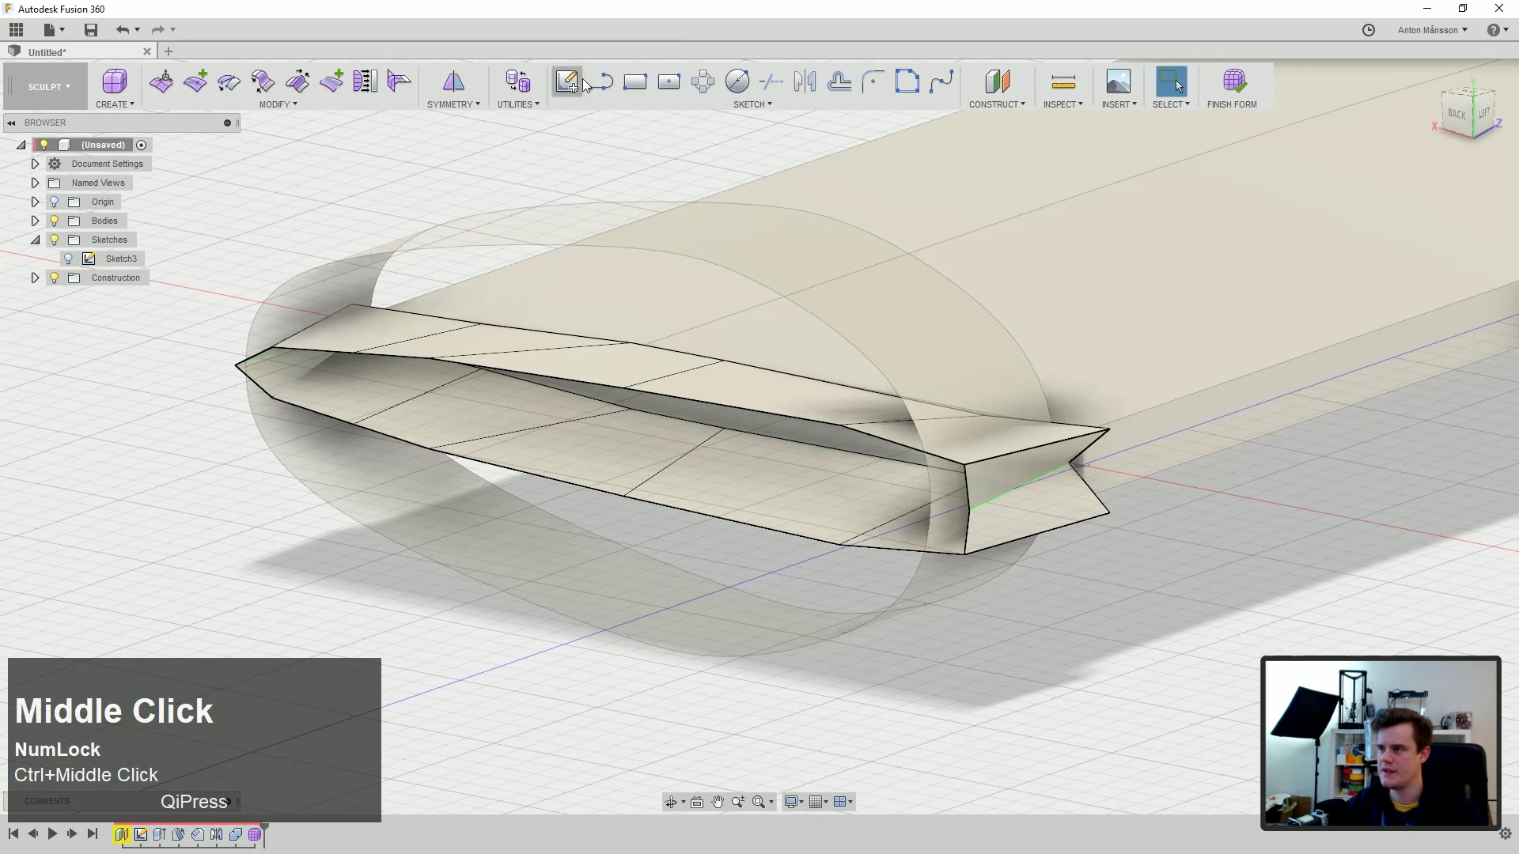
Step: Switch the sculpted form's display from box to smooth
click(518, 82)
click(797, 234)
click(779, 288)
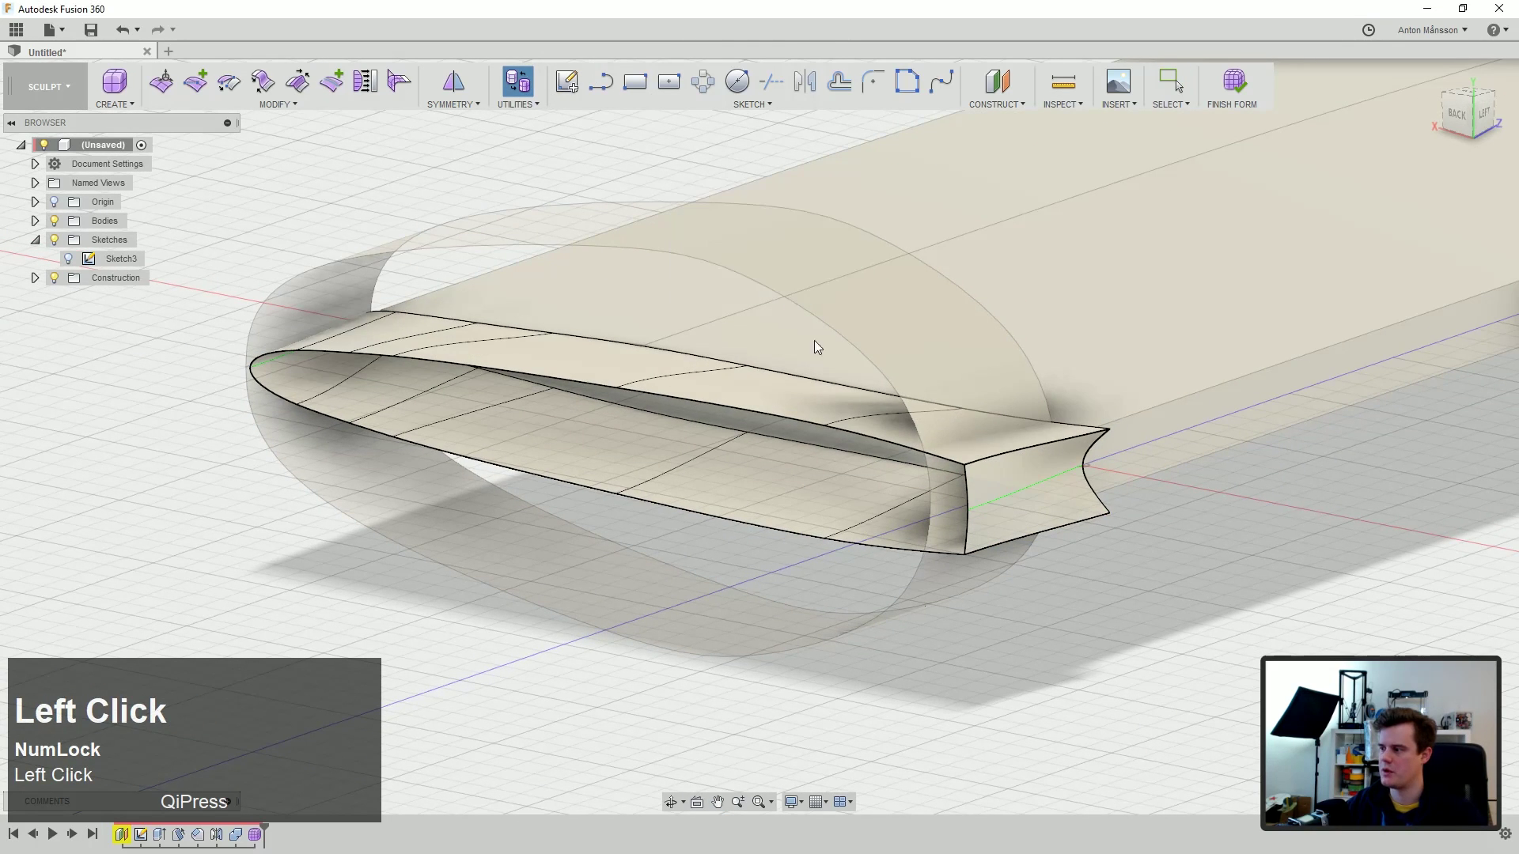
Step: Match the form's two curved spine-side rim edges to the blade's vertical corner edge
middle_drag(1170, 518, 863, 507)
ctrl+middle_drag(863, 506, 722, 491)
scroll(740, 466, down, 3)
ctrl+middle_drag(764, 435, 492, 338)
click(398, 86)
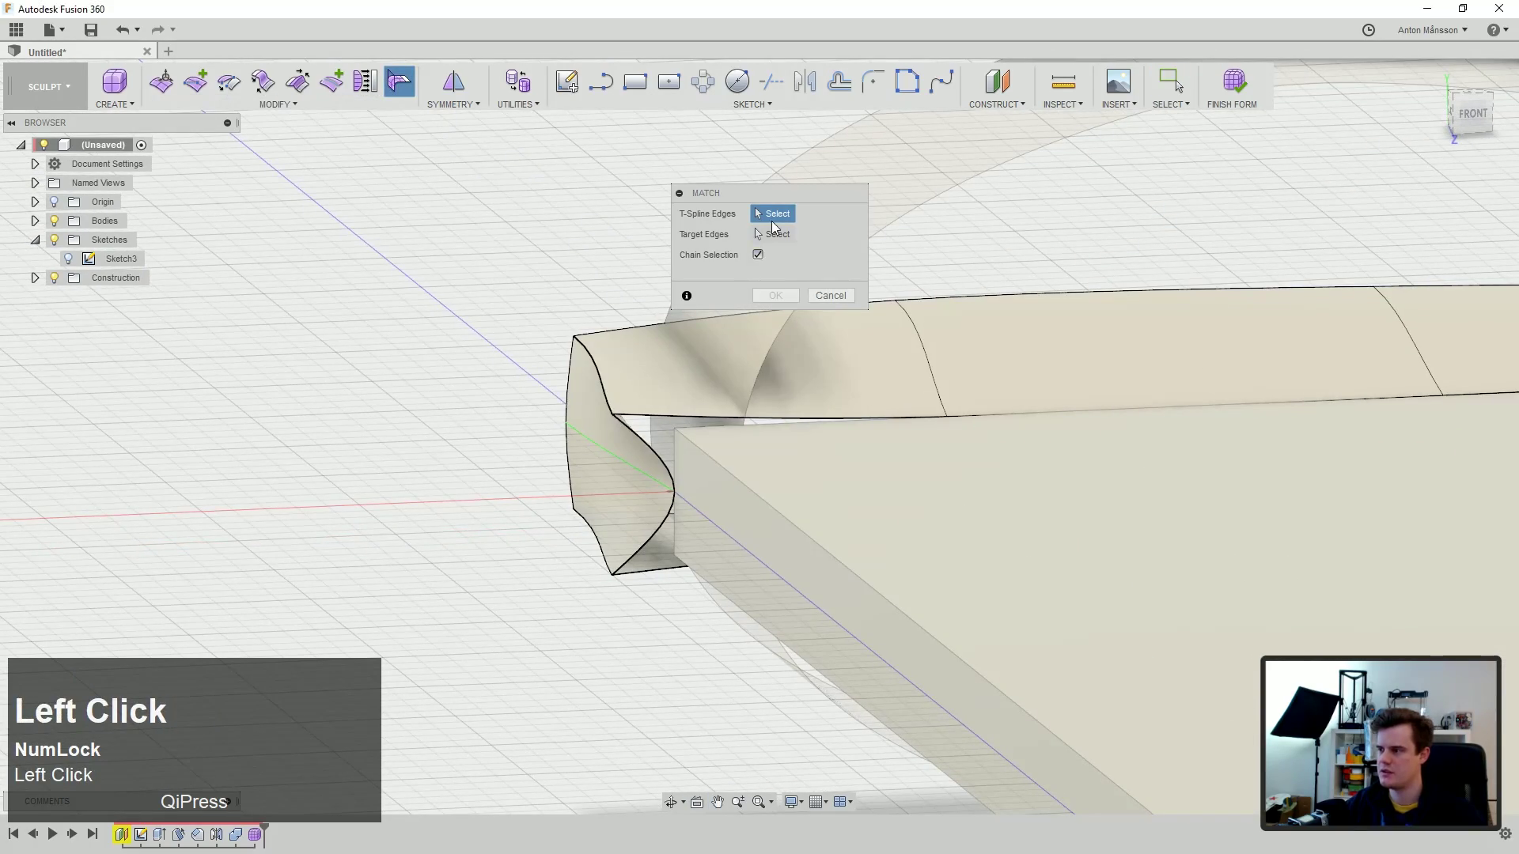
click(646, 445)
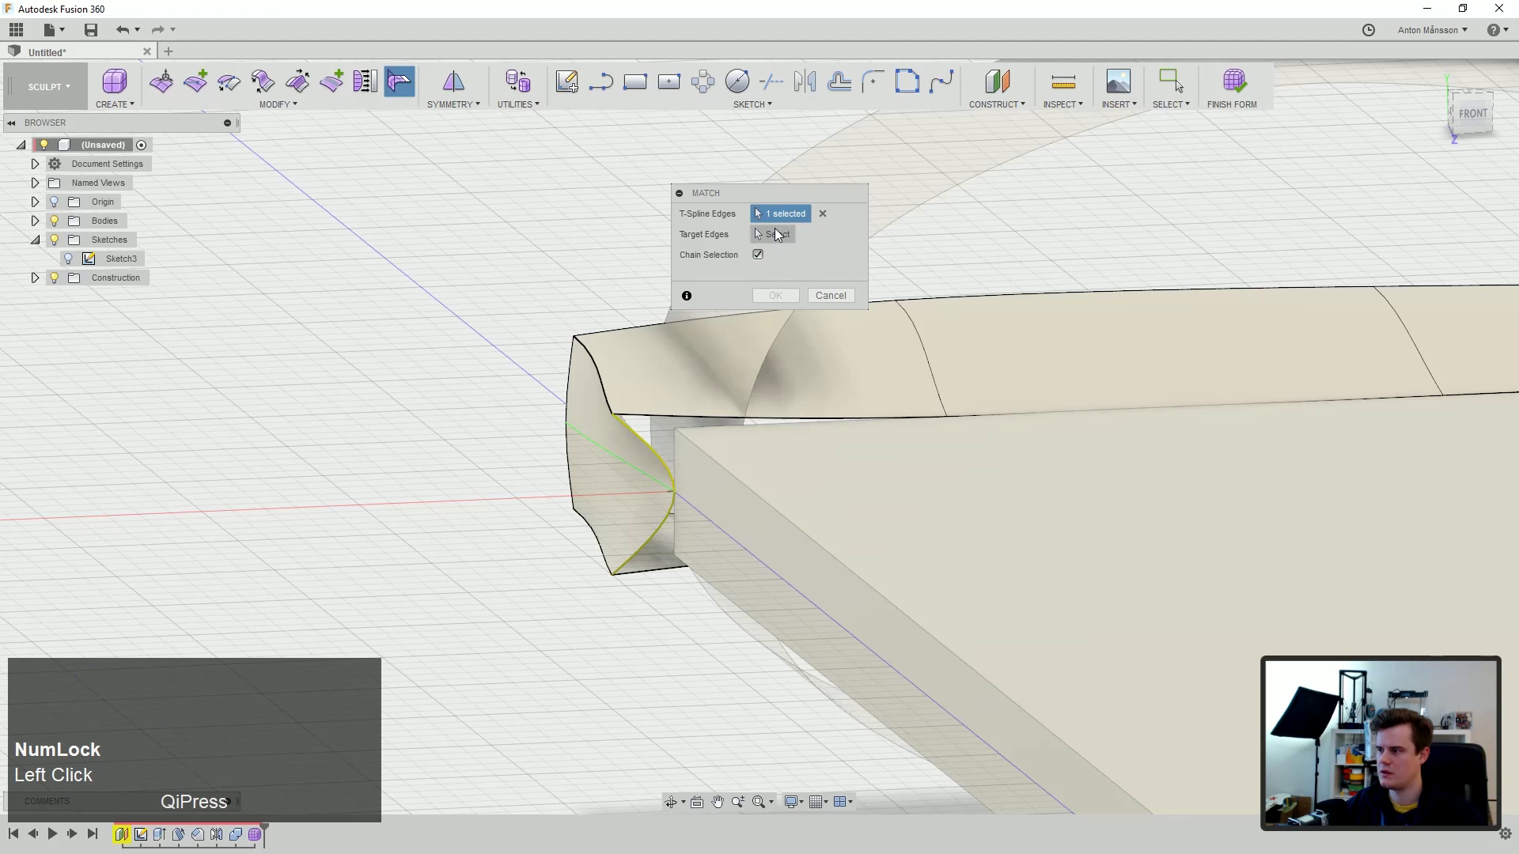
click(780, 214)
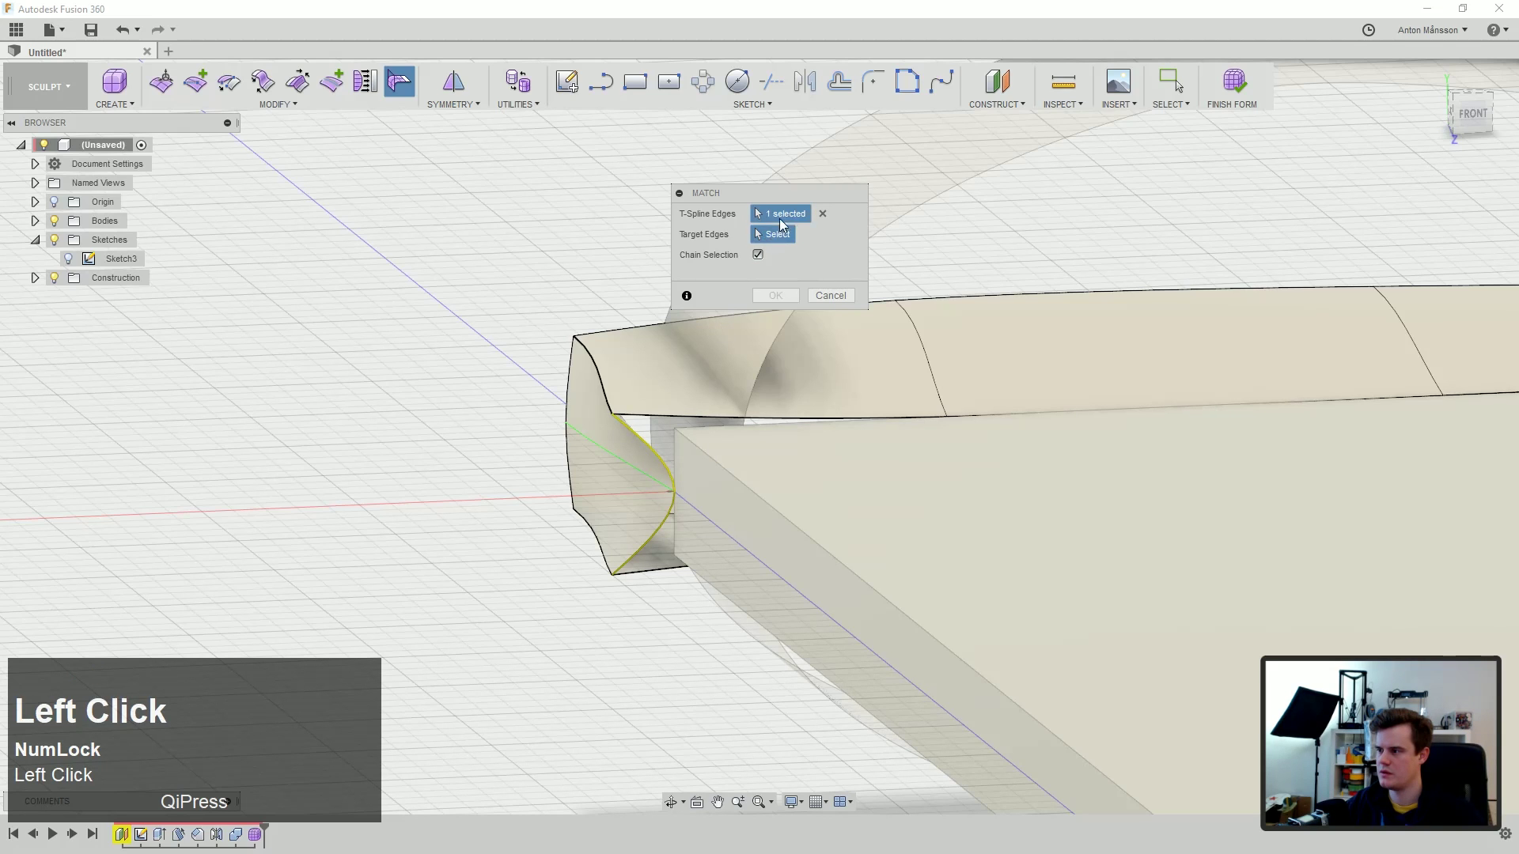
ctrl+click(657, 525)
click(774, 235)
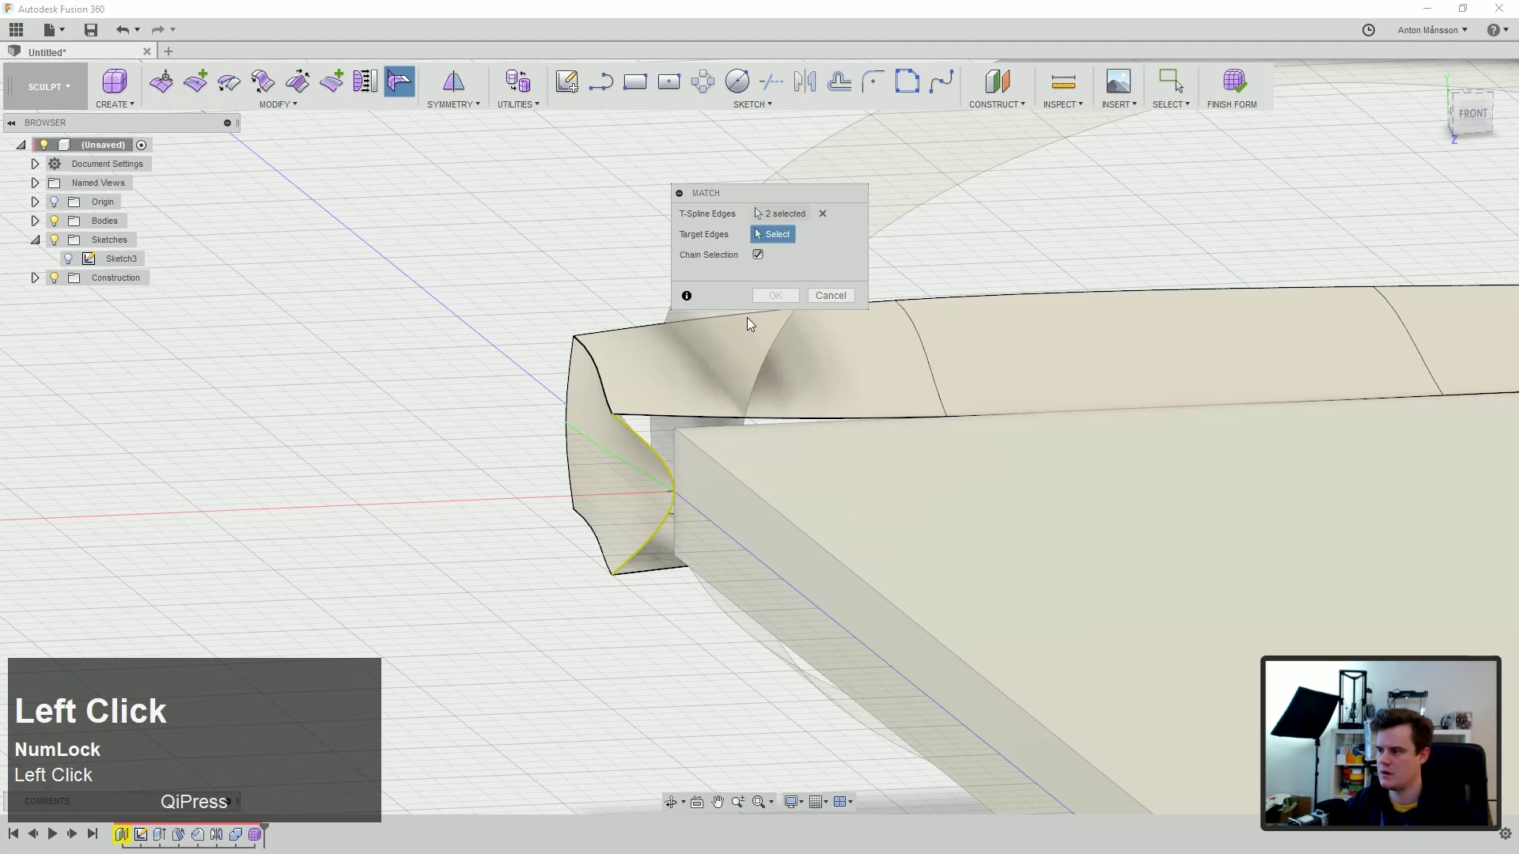
click(673, 469)
click(776, 449)
Step: Try to delete the lower face on the form's spine side
shift+middle_drag(706, 377, 771, 400)
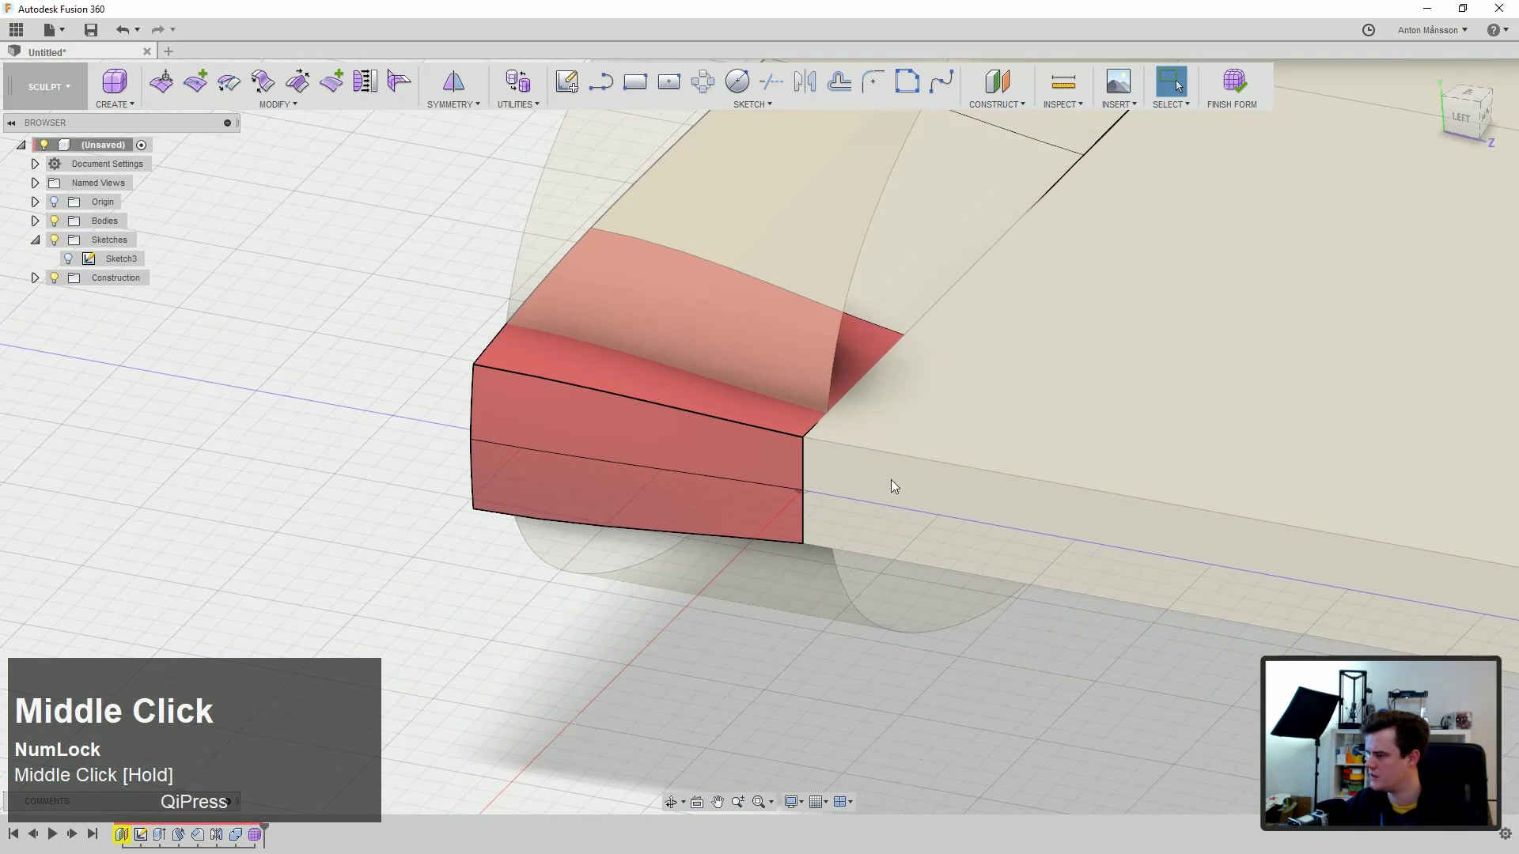
ctrl+middle_drag(571, 479, 635, 443)
click(571, 575)
middle_drag(613, 544, 569, 567)
click(496, 578)
key(Delete)
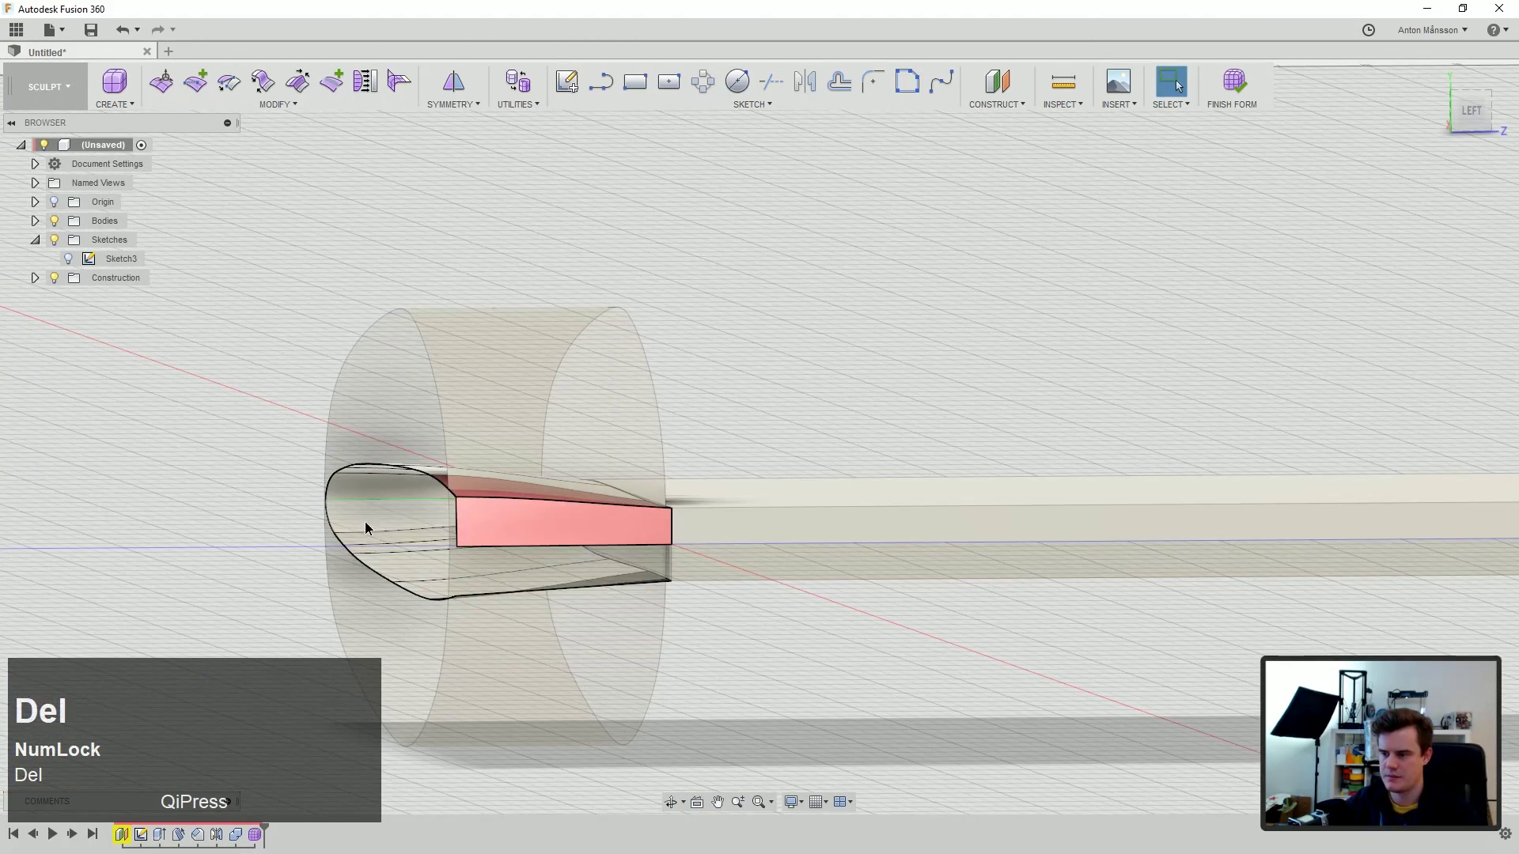
Step: Clear the mirror symmetry from the whole sculpted form
click(373, 541)
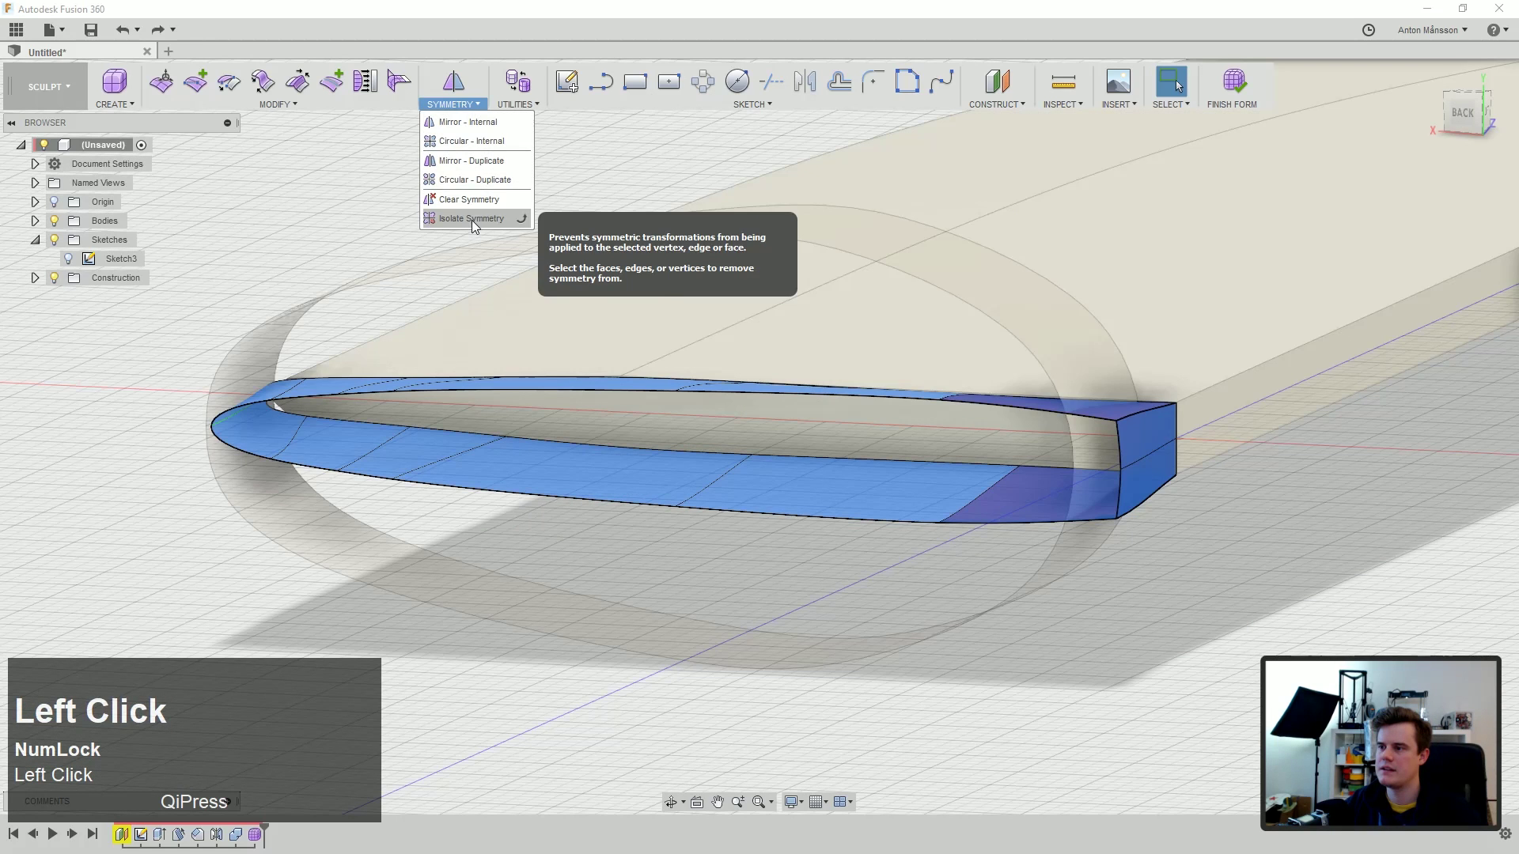
click(475, 202)
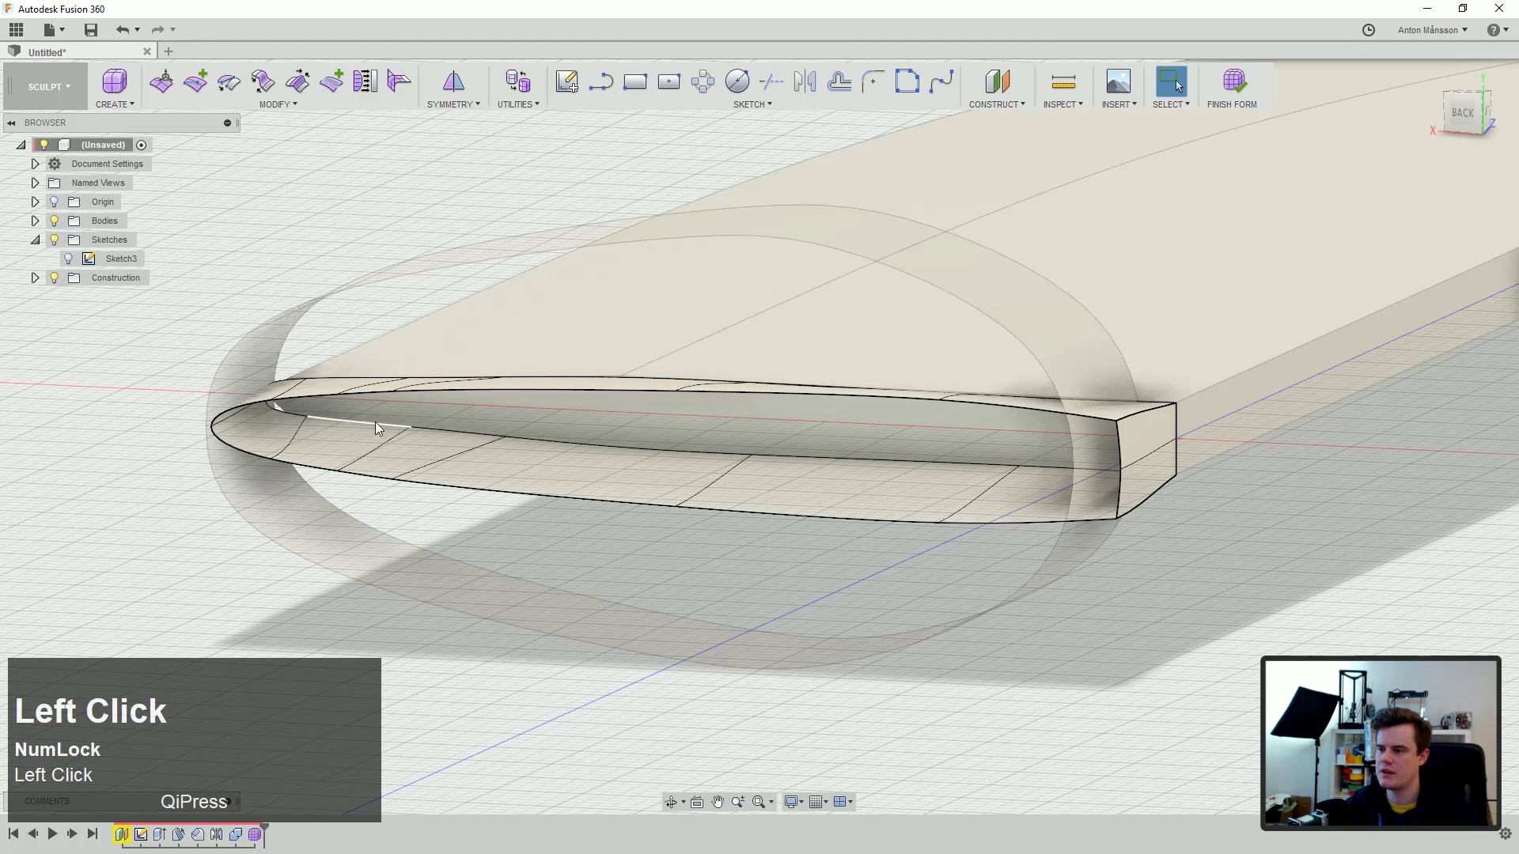
click(398, 82)
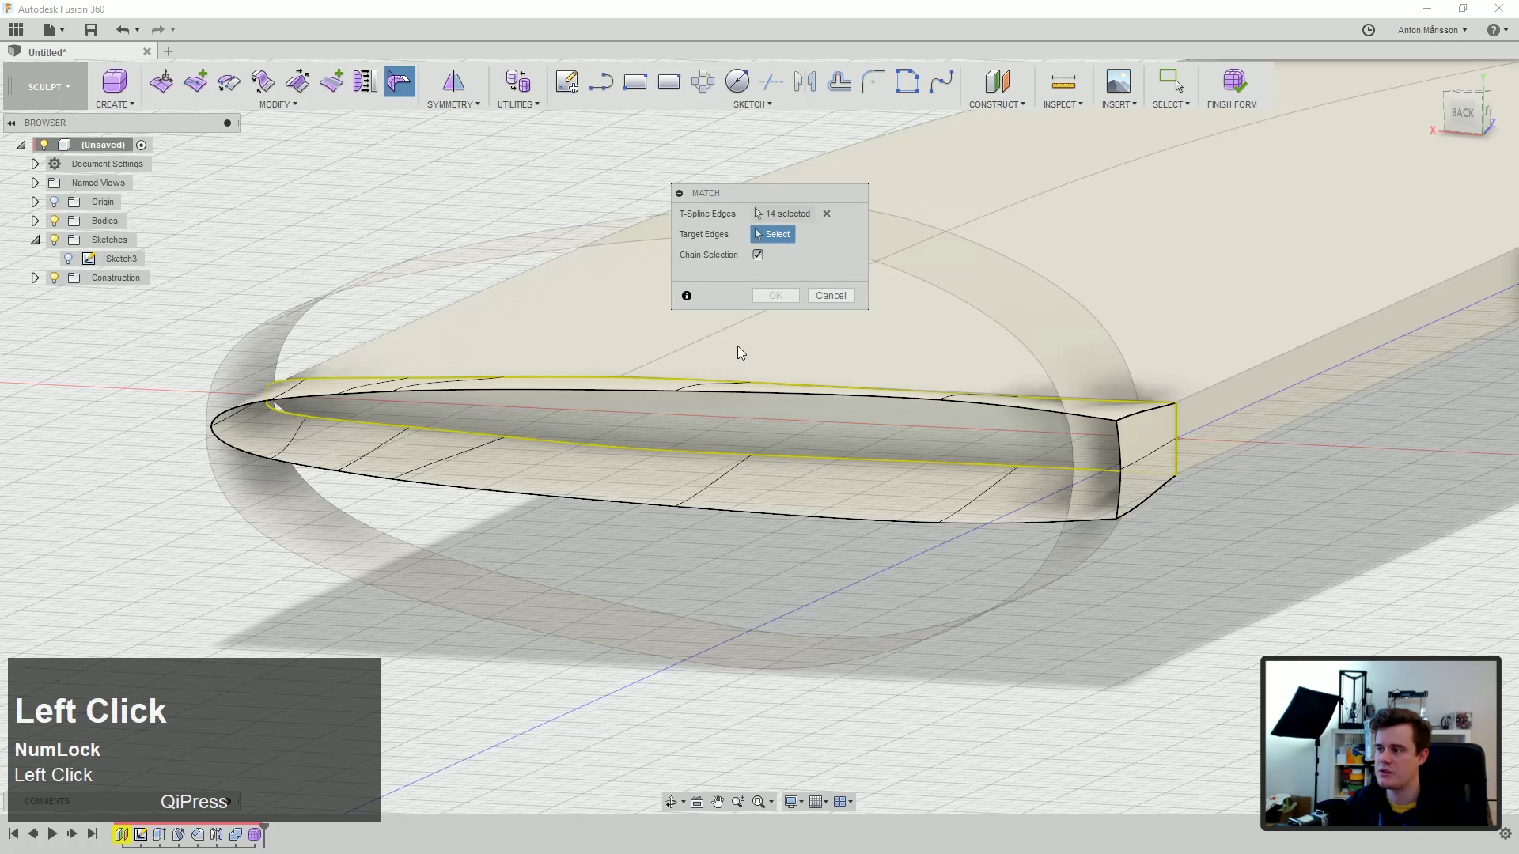
click(831, 295)
Step: Pull the vertices of the form's blade-side edge loop onto the blade body again
click(364, 82)
key(Escape)
click(365, 82)
shift+middle_drag(710, 326, 782, 463)
scroll(782, 463, down, 3)
click(775, 315)
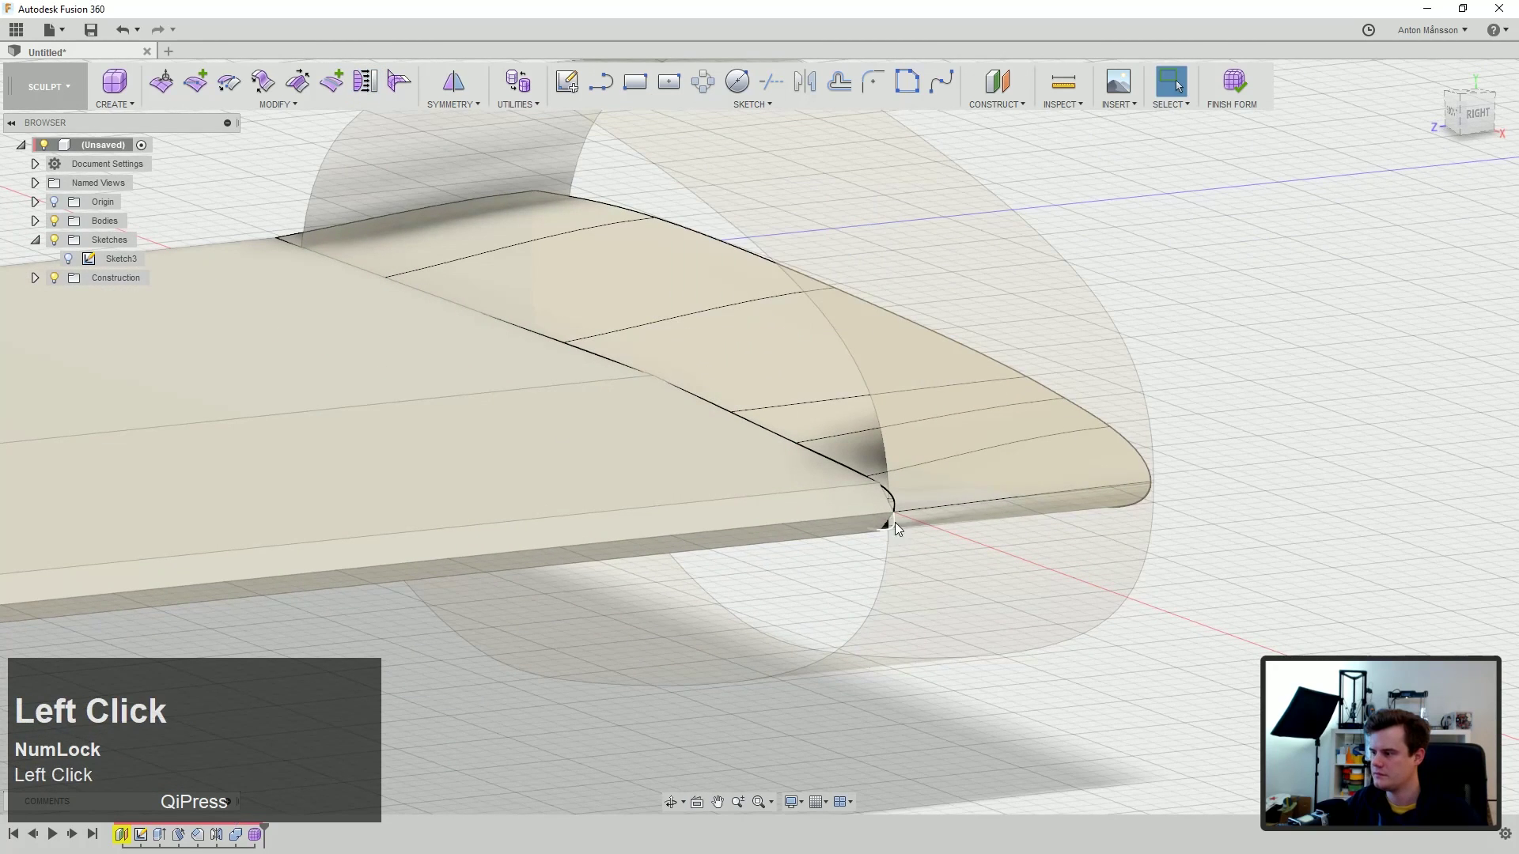
Step: Crease the cross edge at the form's bevel-side tip and the two cross edges flanking it
right_click(911, 511)
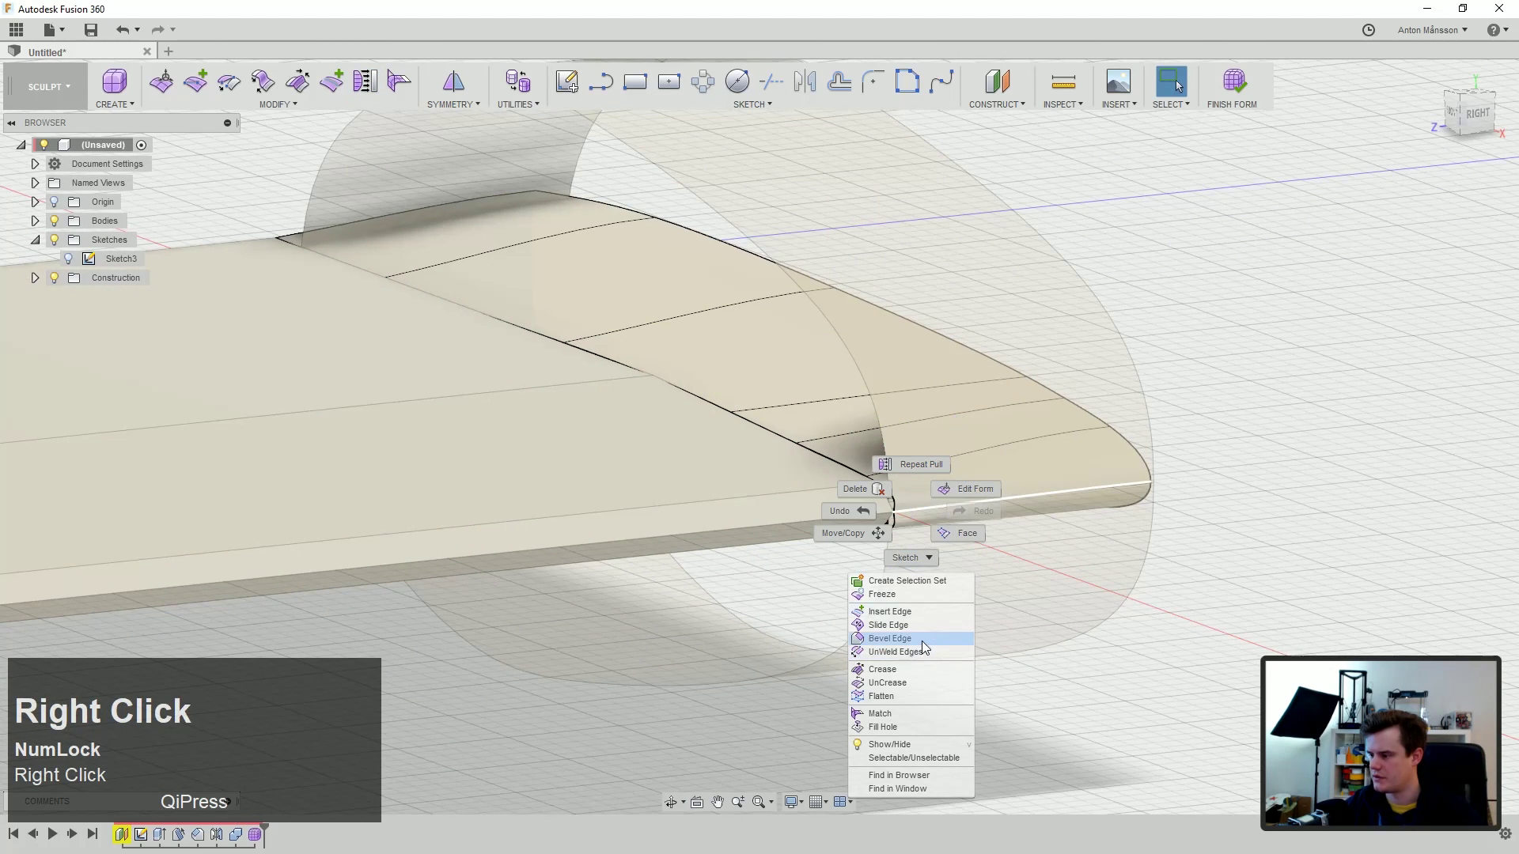
click(914, 672)
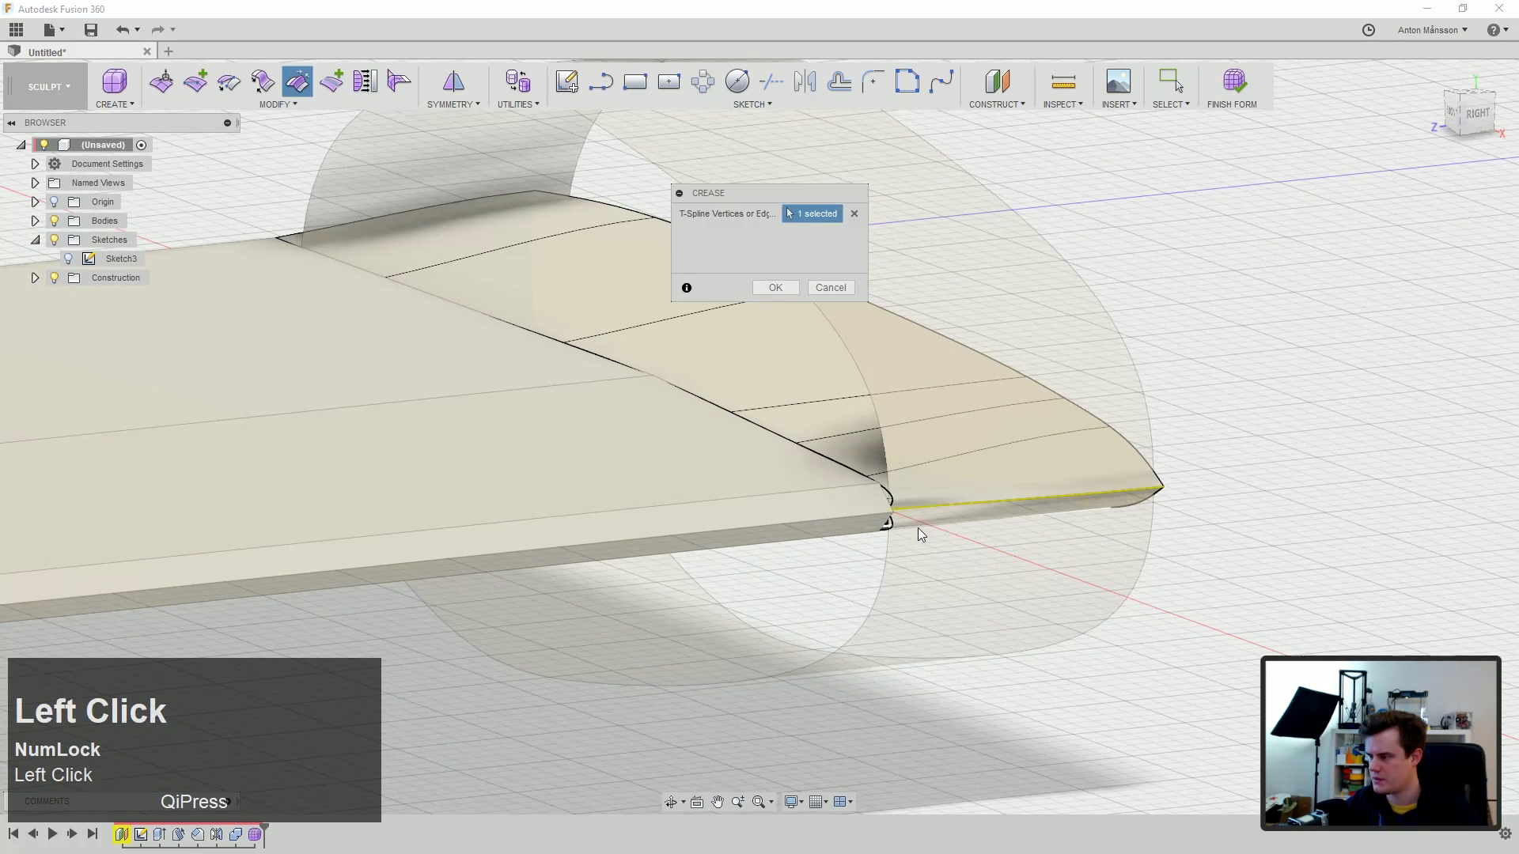
click(760, 287)
shift+middle_drag(898, 532, 885, 562)
right_click(956, 446)
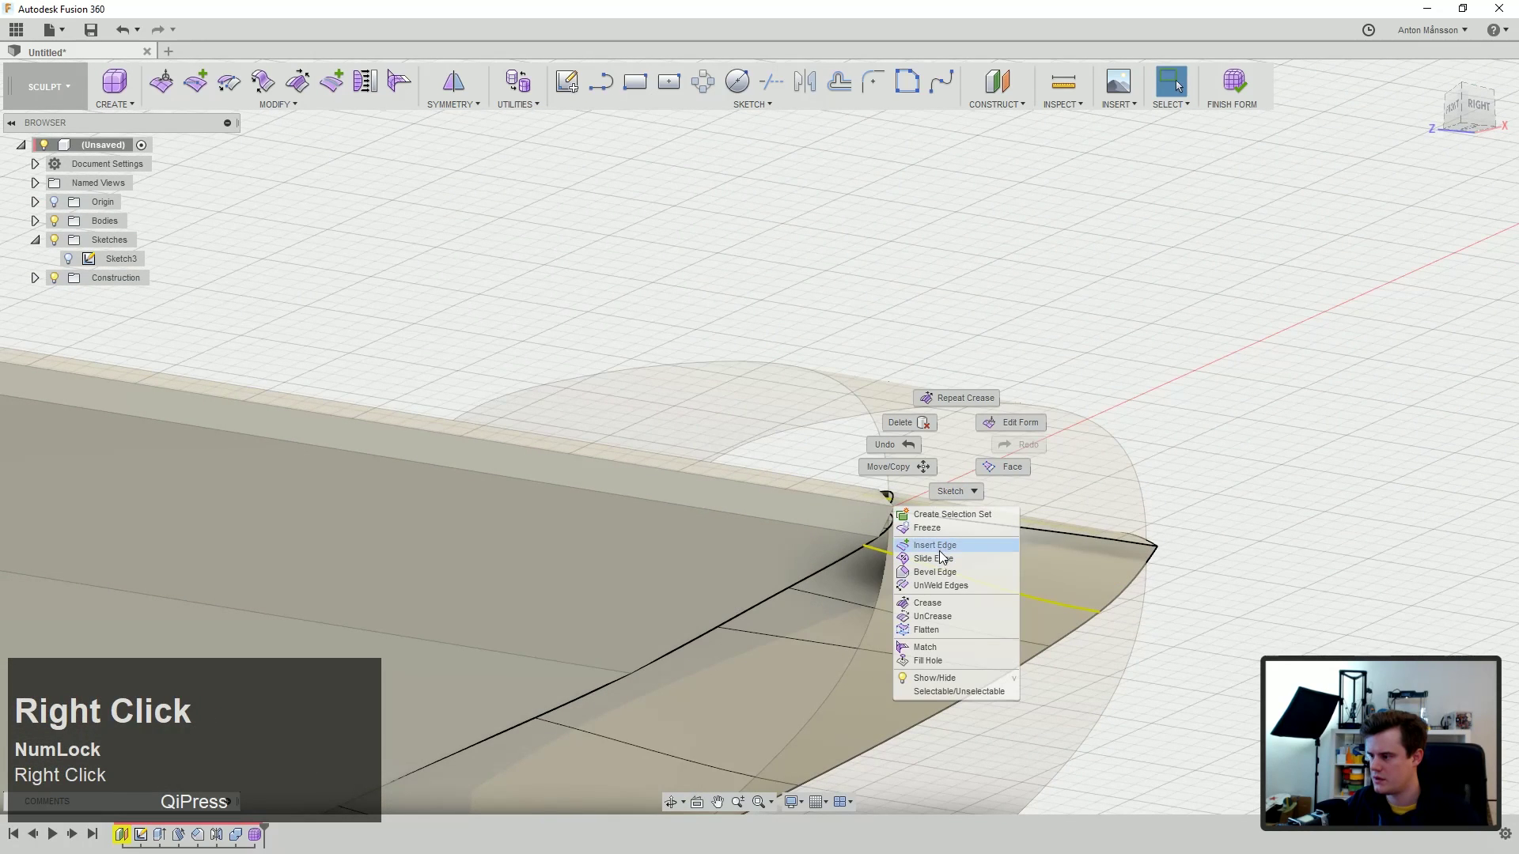
click(924, 603)
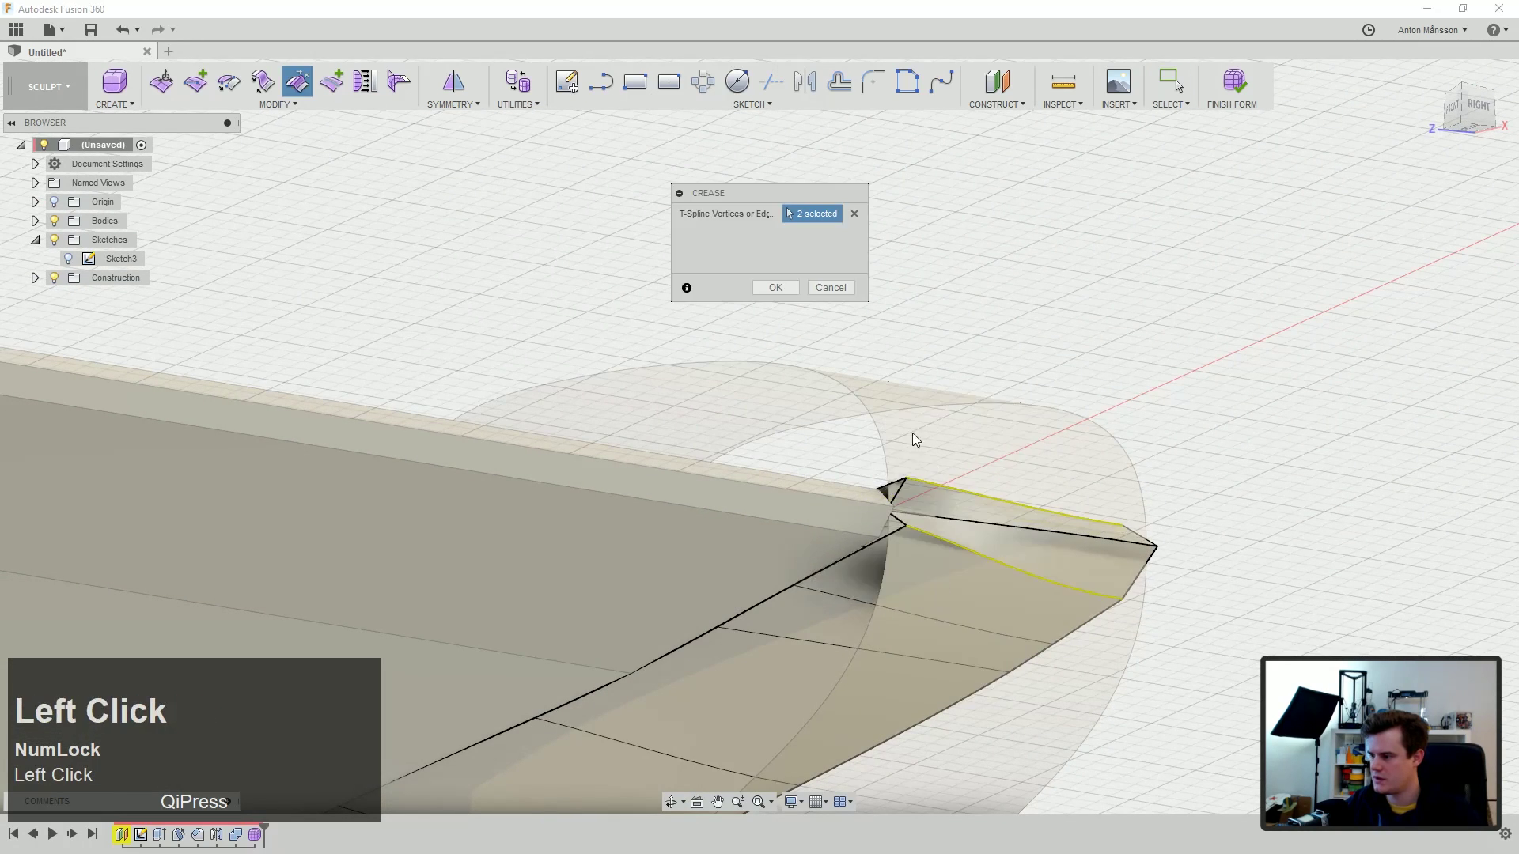
click(775, 287)
Step: Match the two short rim edges at the form's tip to the blade's thin bevel-side edge with Connected (G0) continuity and uniform spacing
ctrl+click(896, 515)
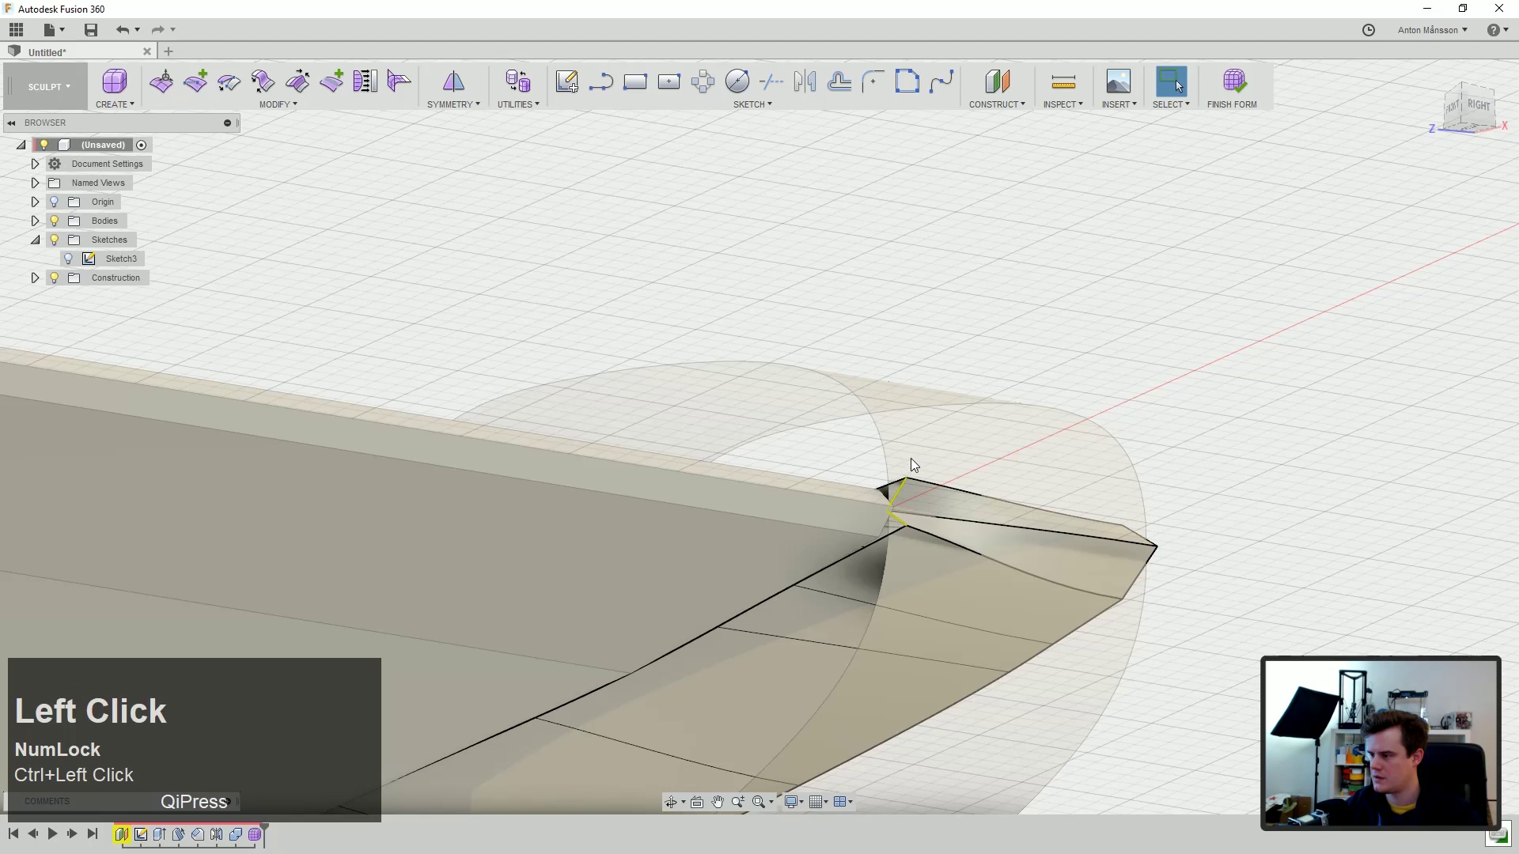
scroll(911, 465, down, 2)
click(403, 87)
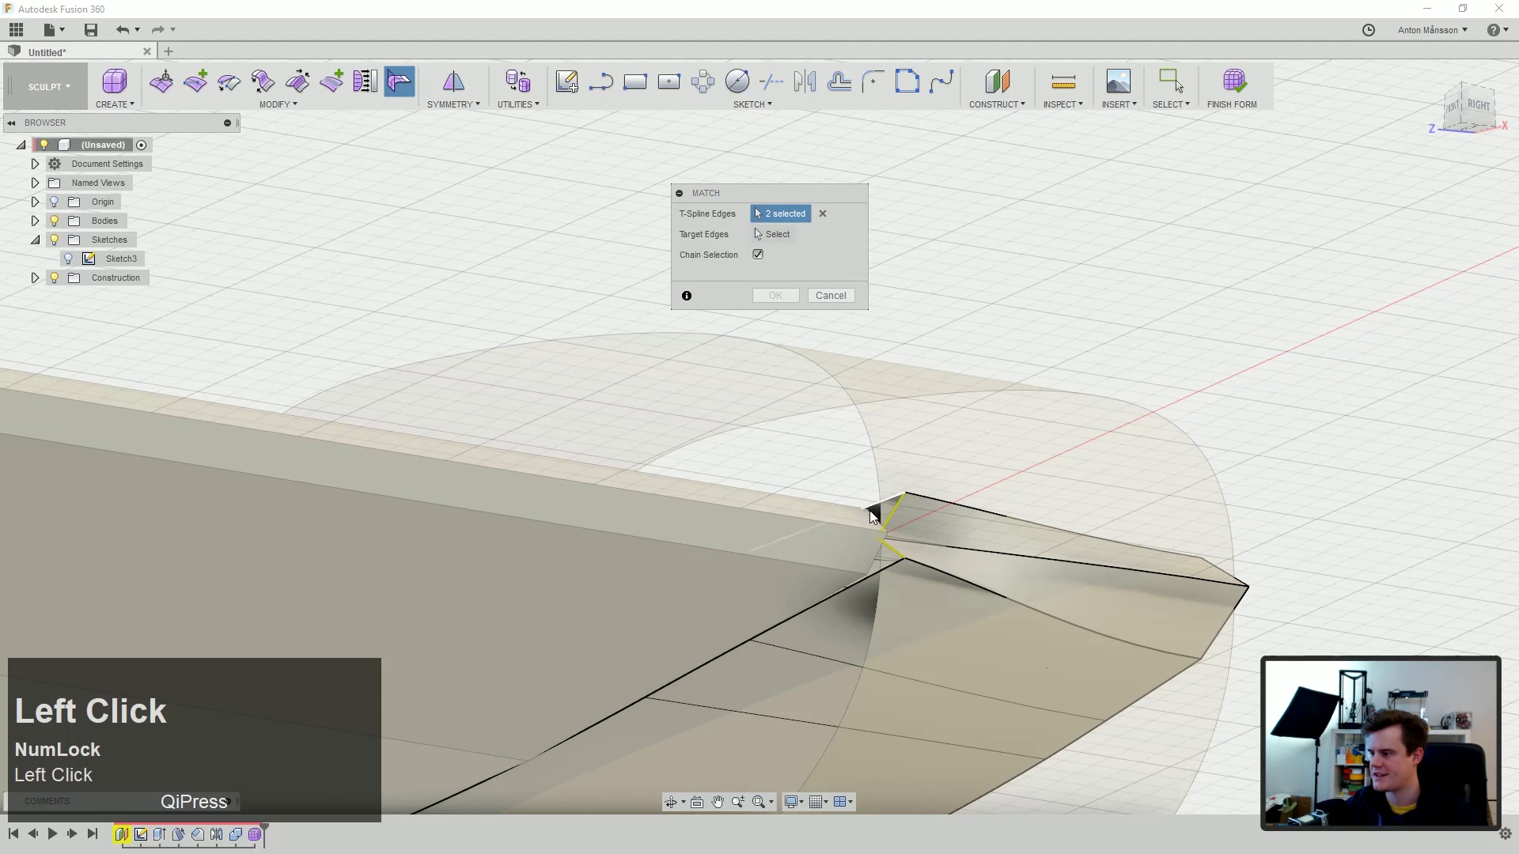
click(765, 235)
ctrl+click(875, 550)
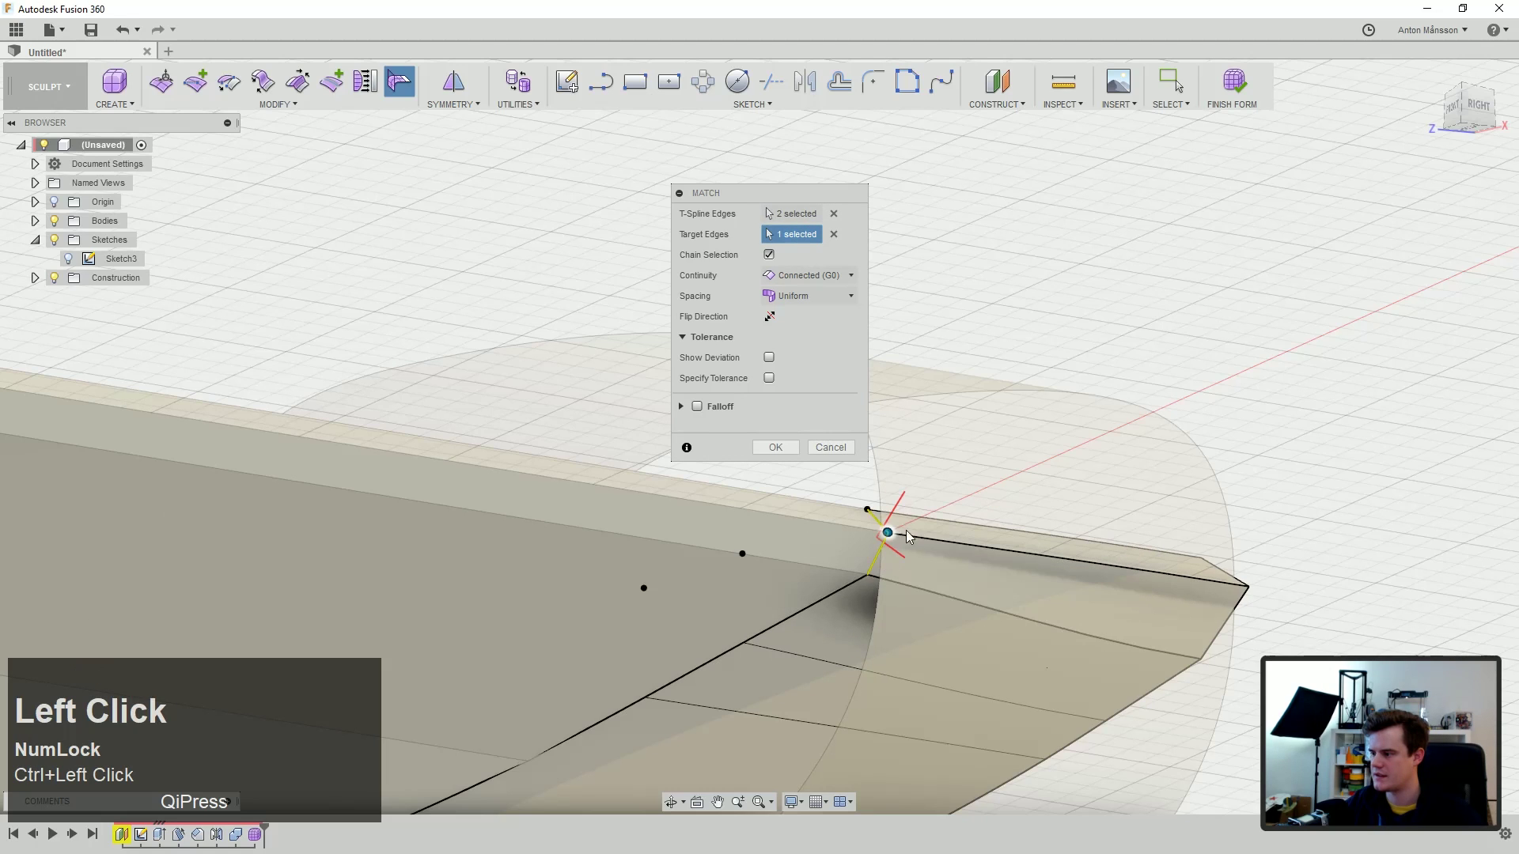
click(778, 447)
Step: Move the form's outer edge loop toward the blade so only a short row of faces remains beyond the blade's end
scroll(886, 510, up, 2)
middle_drag(886, 509, 715, 562)
scroll(933, 508, up, 2)
scroll(672, 418, up, 1)
middle_drag(673, 418, 804, 364)
right_drag(804, 364, 910, 386)
middle_drag(805, 445, 805, 503)
click(757, 503)
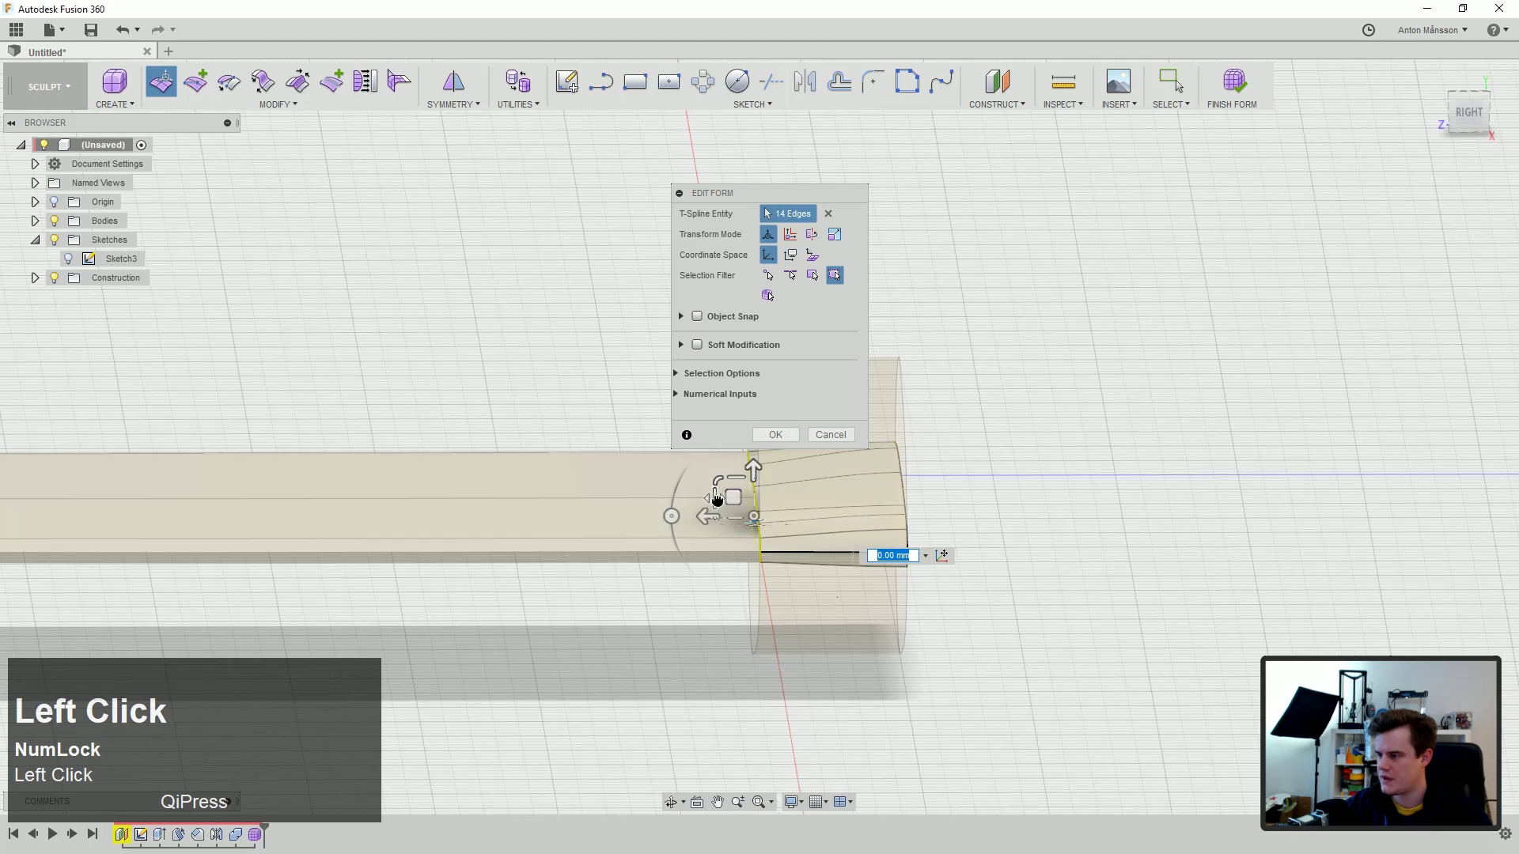
click(904, 545)
double_click(907, 544)
drag(848, 520, 771, 518)
scroll(760, 520, up, 3)
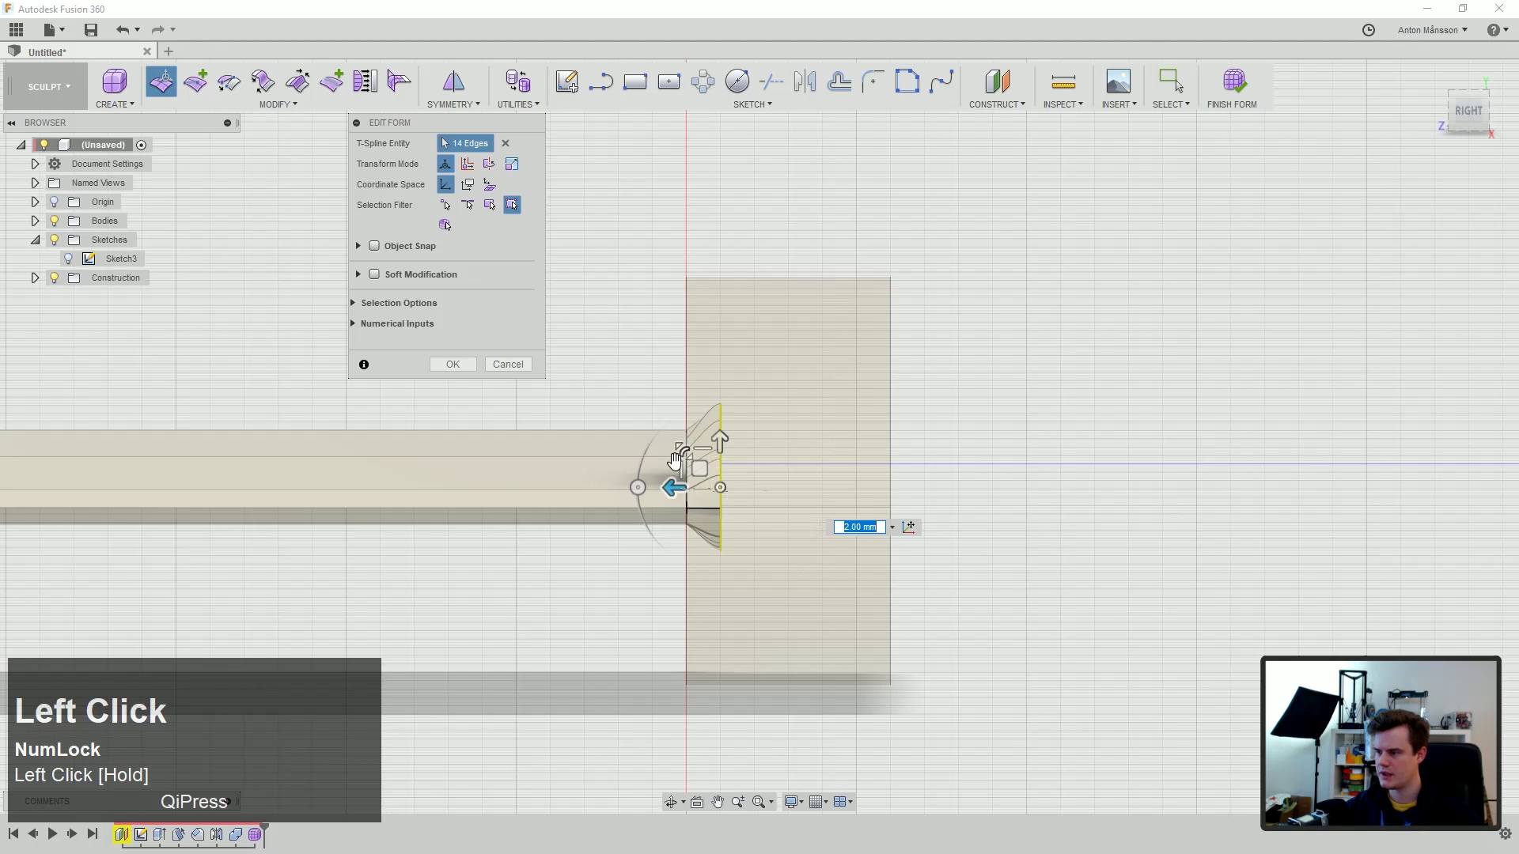
Step: Flatten the form's outer and blade-side edge loops by scaling each along the blade's length
middle_drag(865, 487, 688, 470)
drag(681, 471, 744, 475)
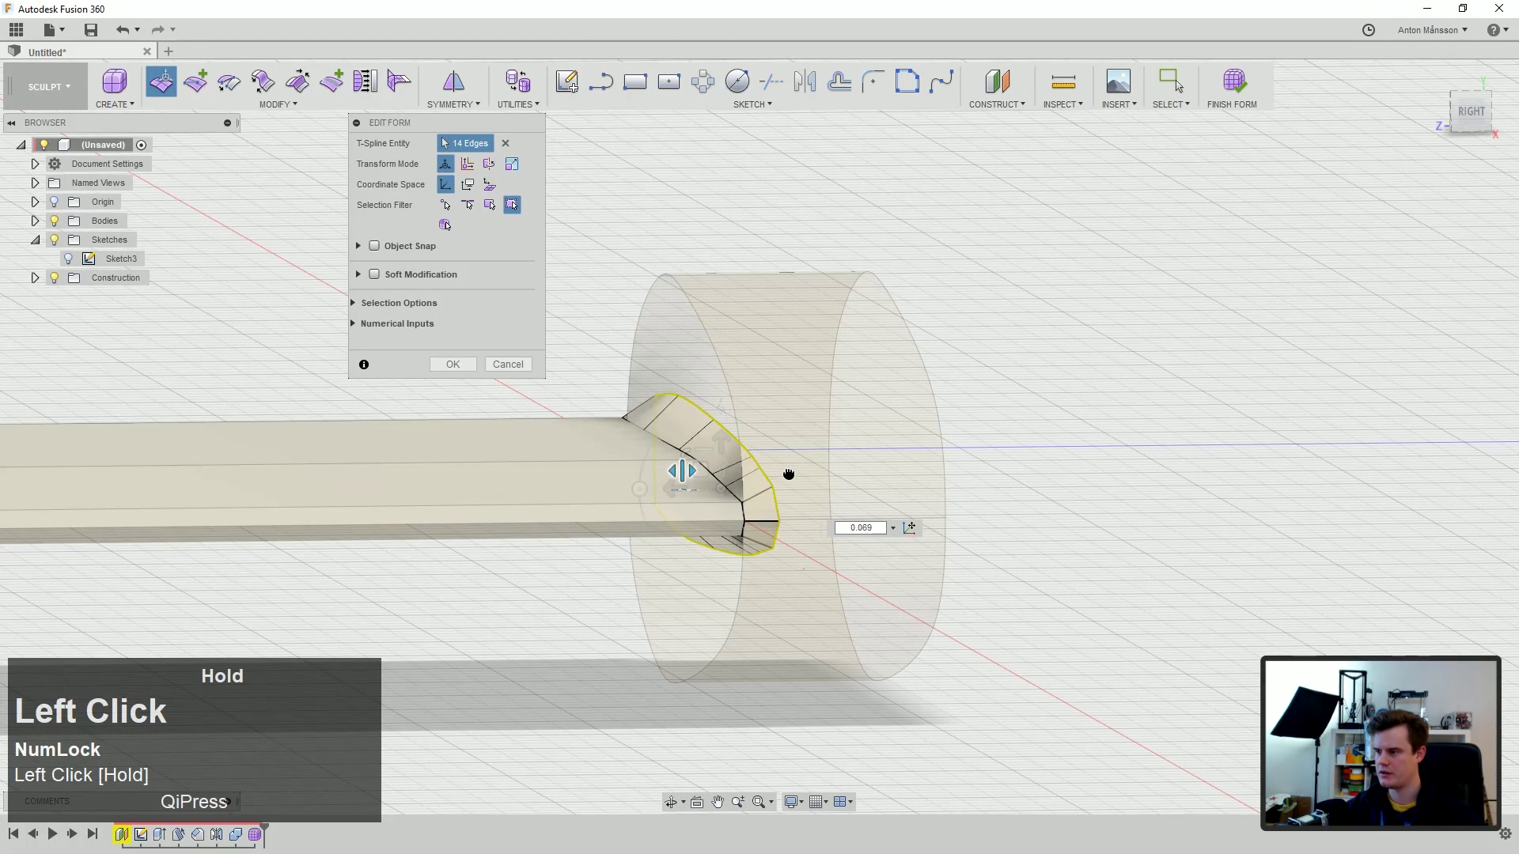
drag(666, 447, 671, 445)
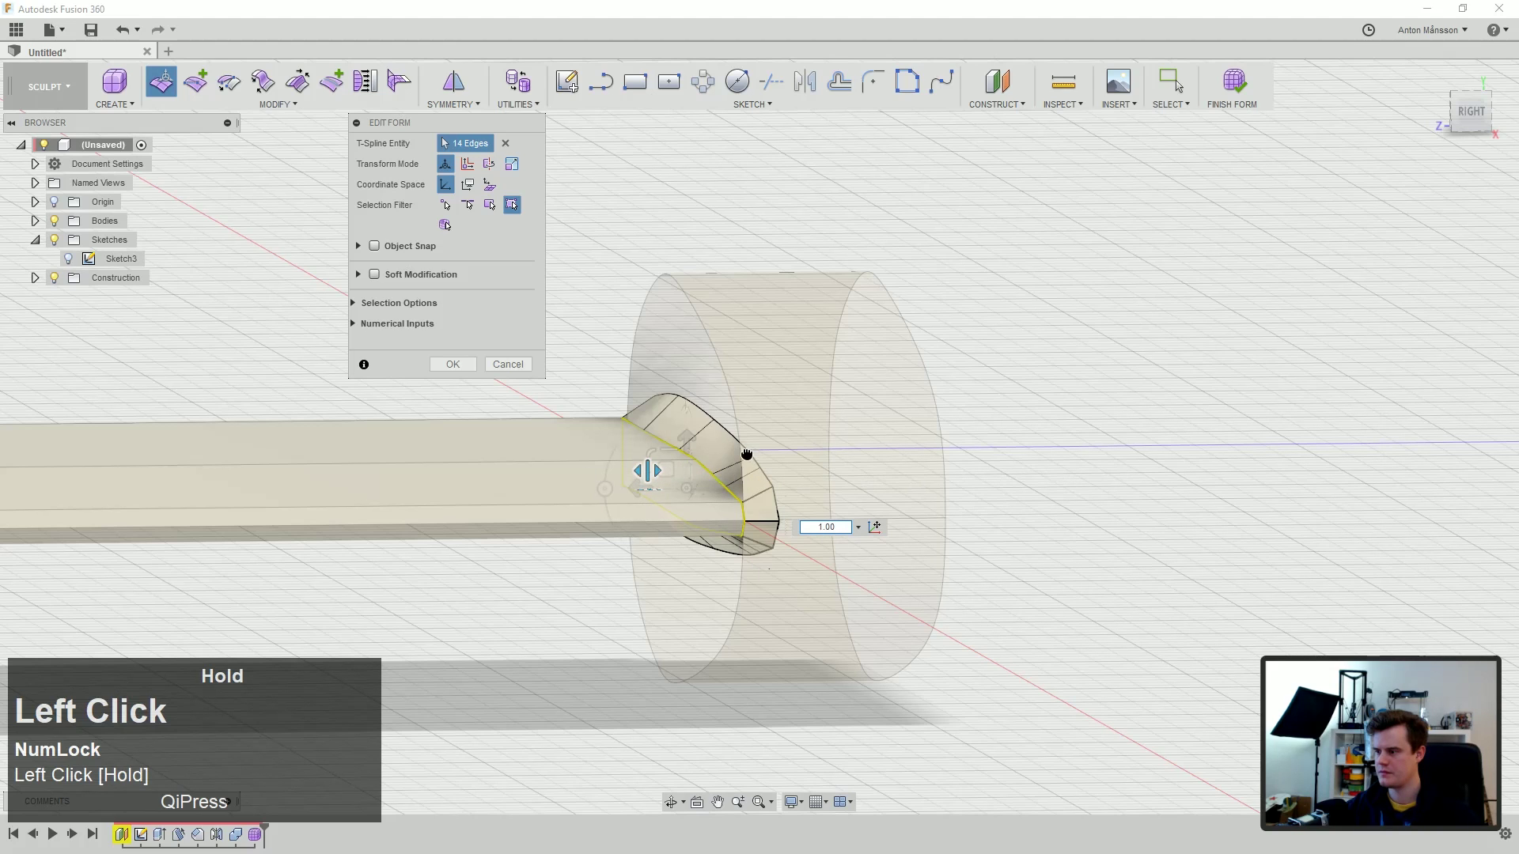
drag(729, 439, 724, 431)
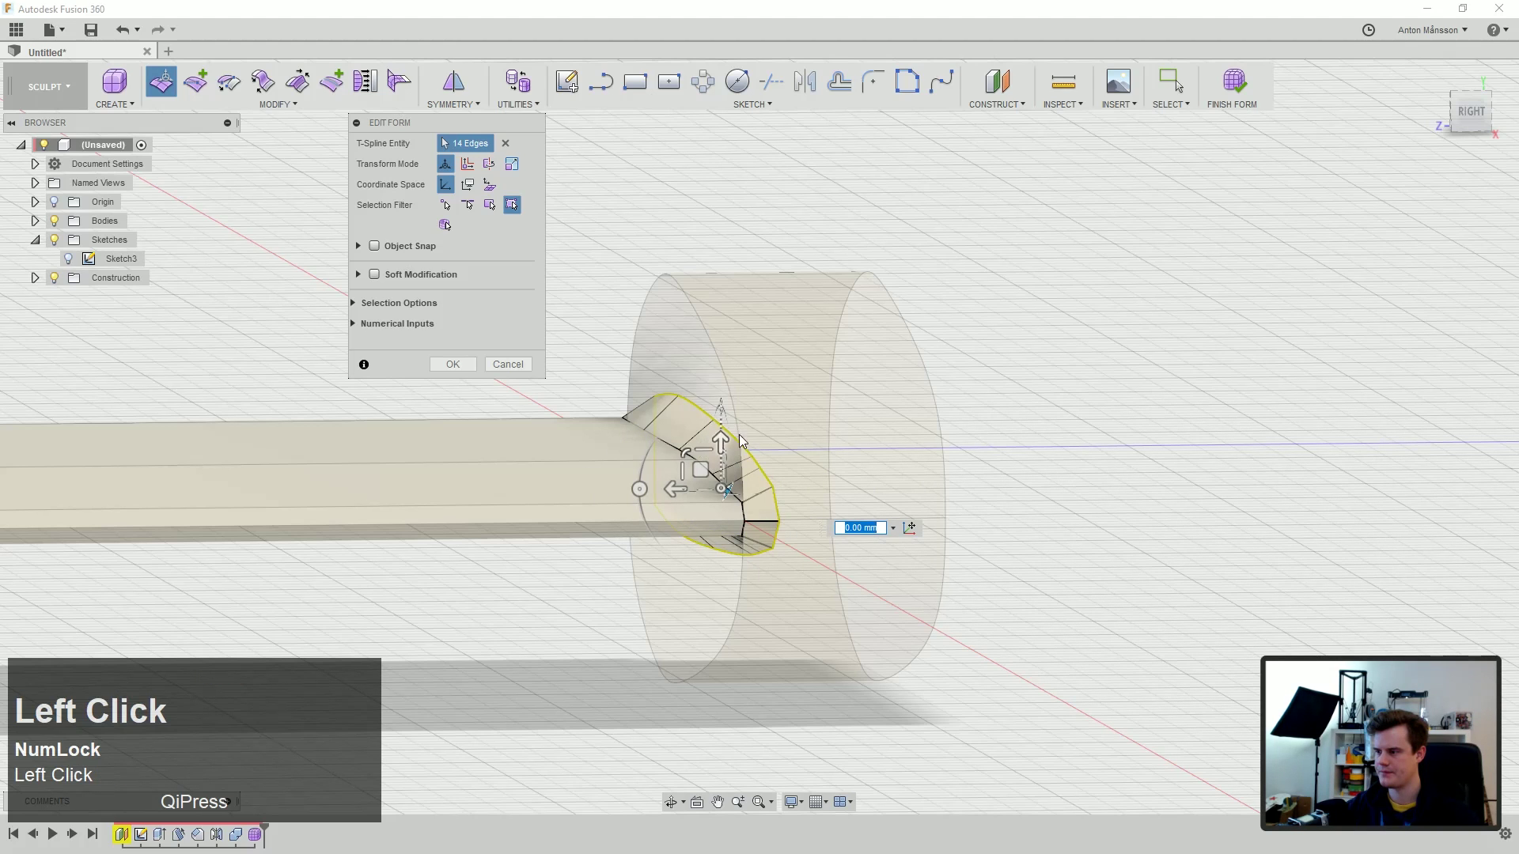
right_click(734, 434)
Step: Extrude a flared face row from the outer edge loop, scaling its height about 1.7 times and shifting it 0.5 mm toward the blade
scroll(763, 421, down, 2)
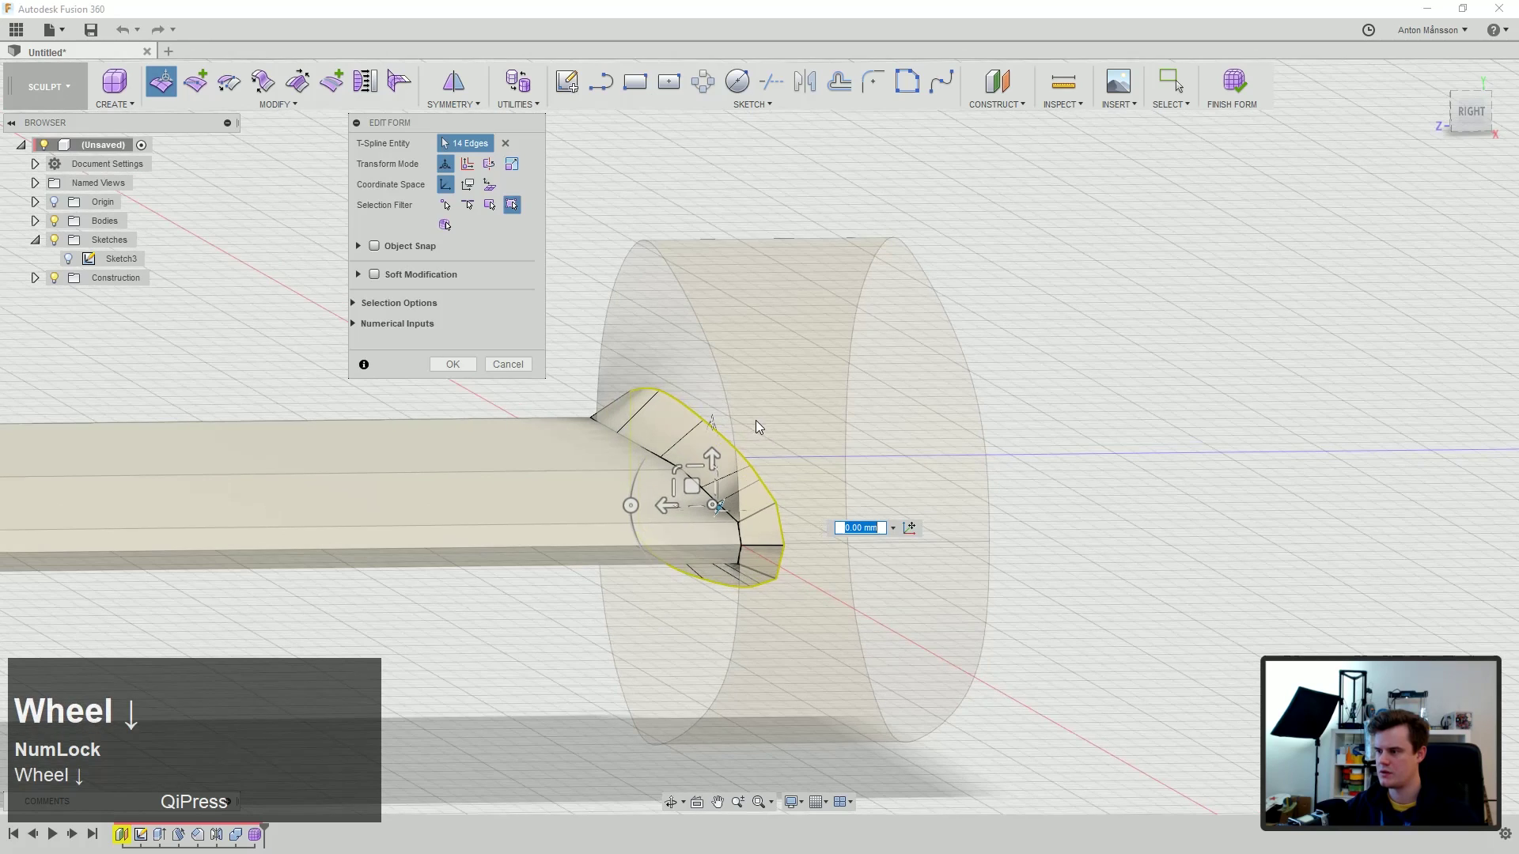
drag(694, 466, 696, 479)
middle_drag(711, 457, 694, 452)
alt+drag(663, 502, 731, 438)
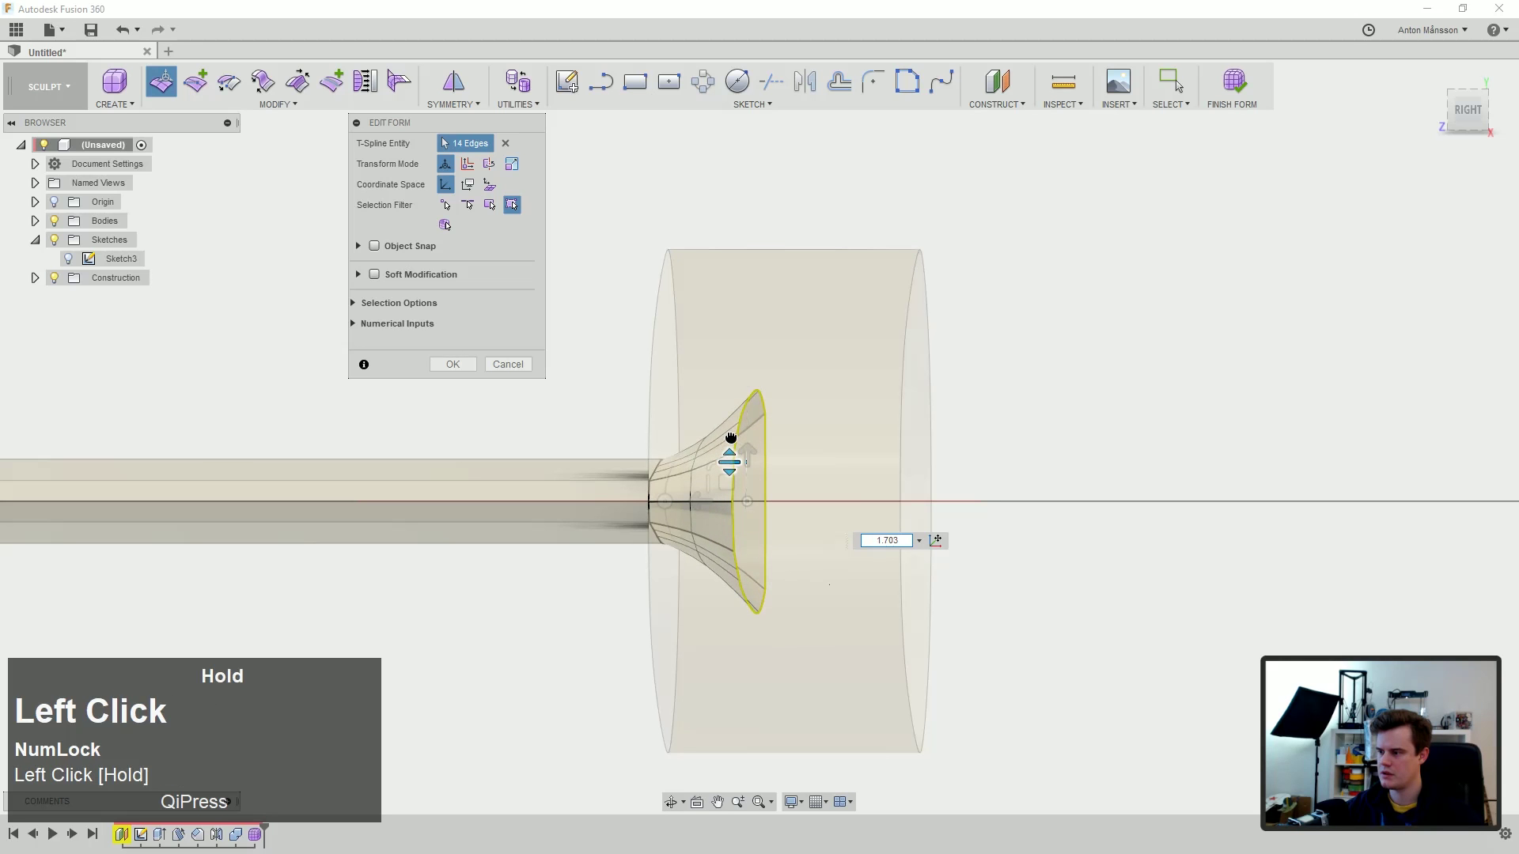
drag(695, 501, 675, 502)
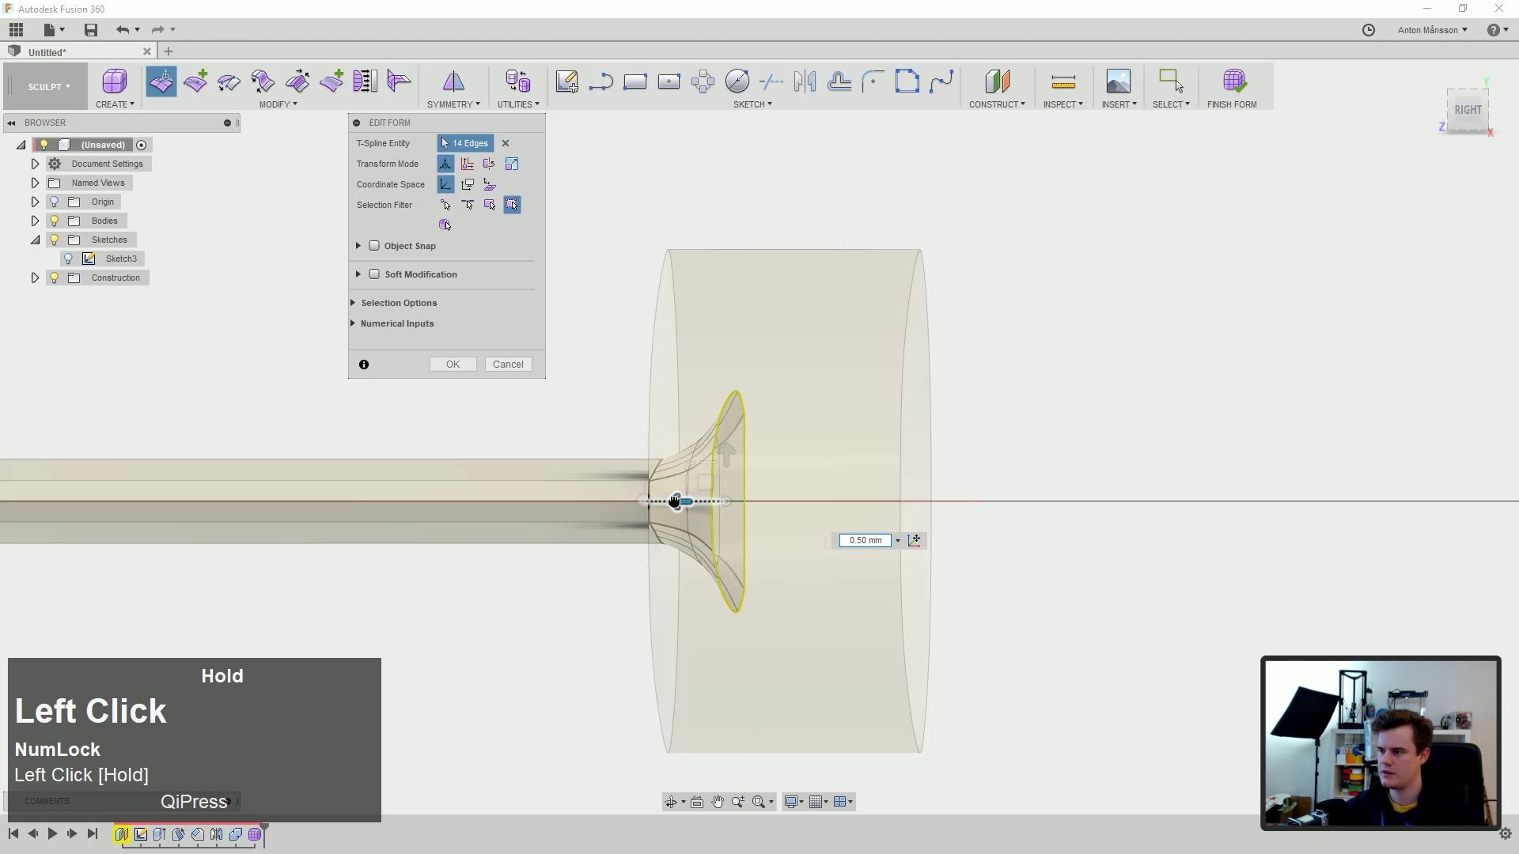
Step: Uncrease the two short diagonal edges at the spine-side corner of the form's outer face row
shift+middle_drag(663, 476, 678, 492)
scroll(707, 525, up, 3)
shift+middle_drag(796, 431, 470, 426)
click(469, 425)
ctrl+click(461, 566)
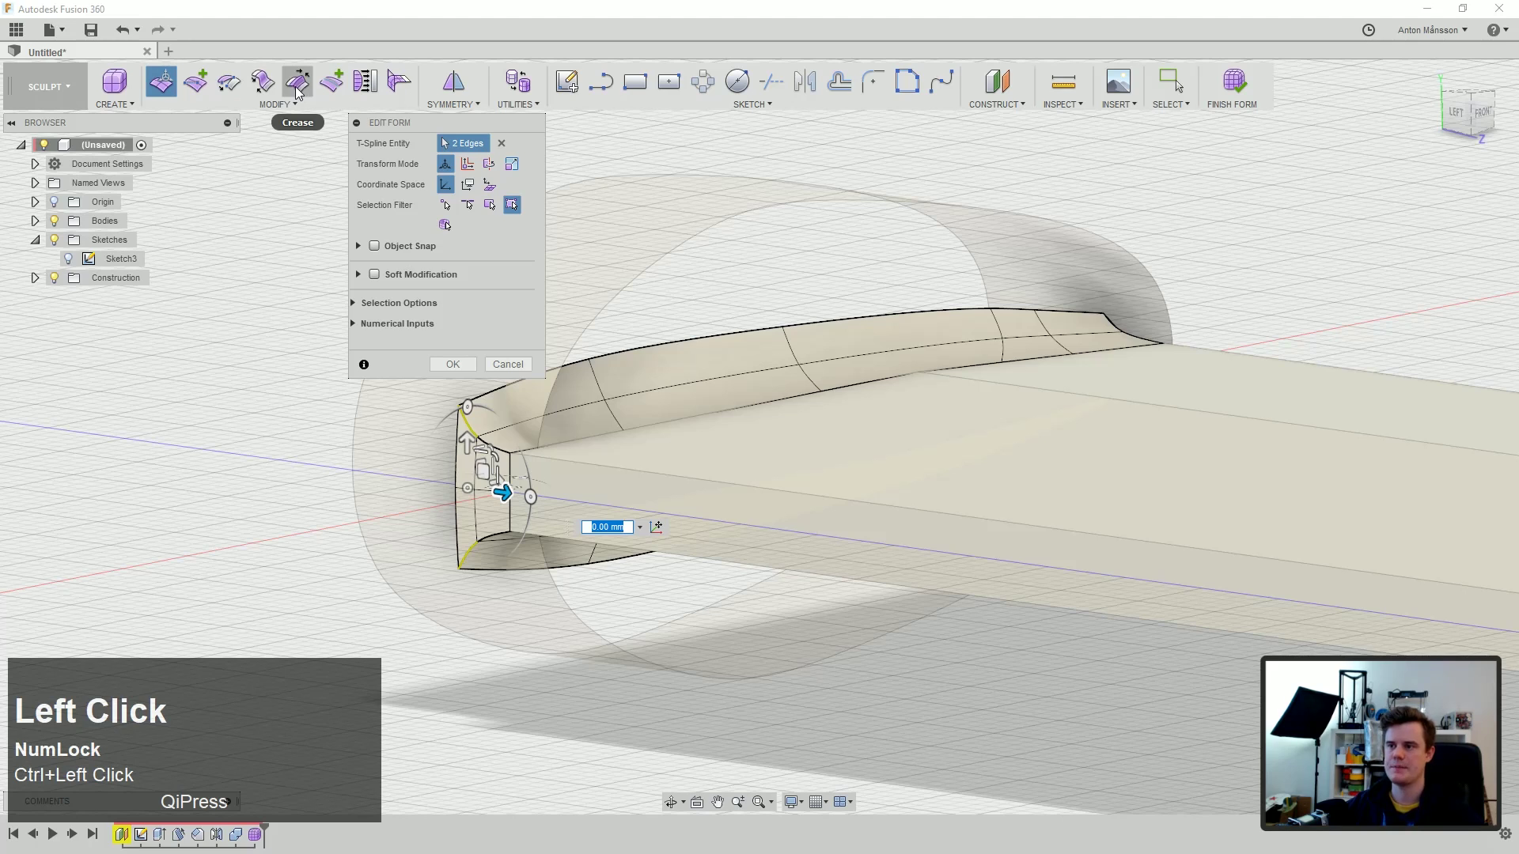
right_click(312, 364)
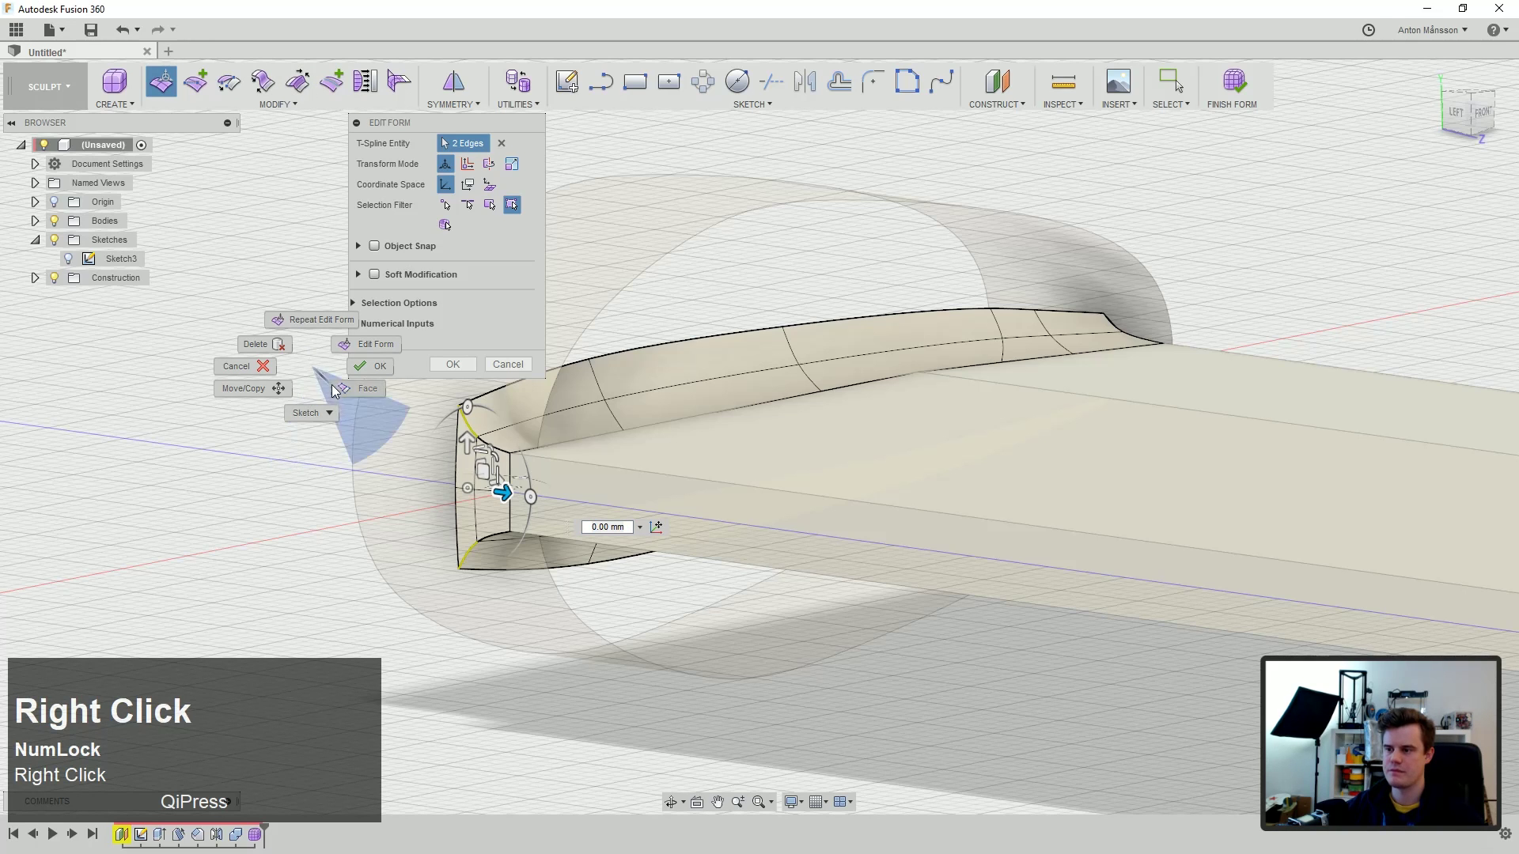
click(472, 368)
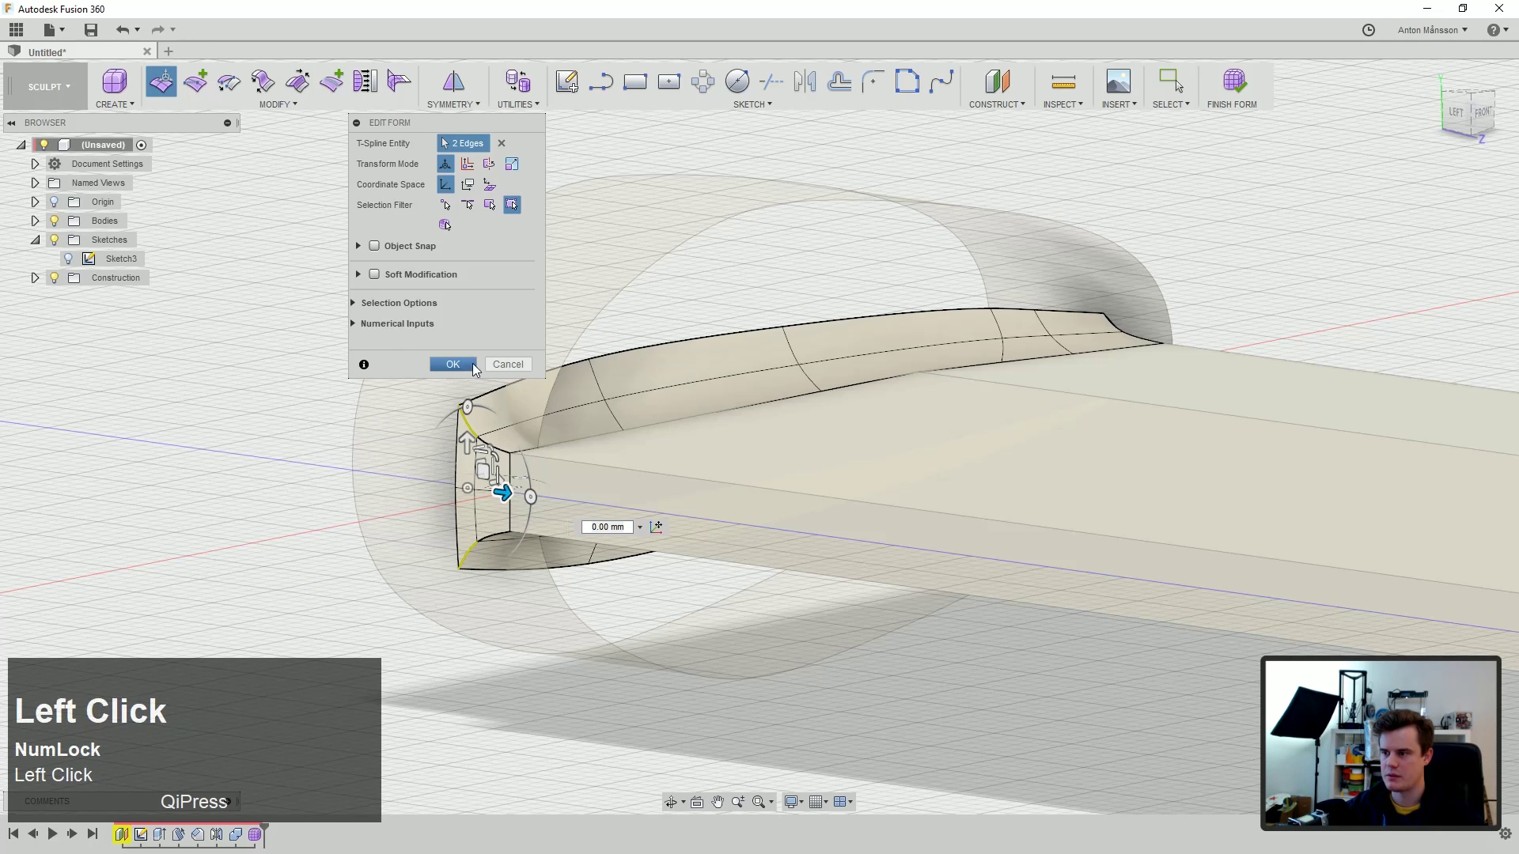
click(475, 369)
right_click(342, 382)
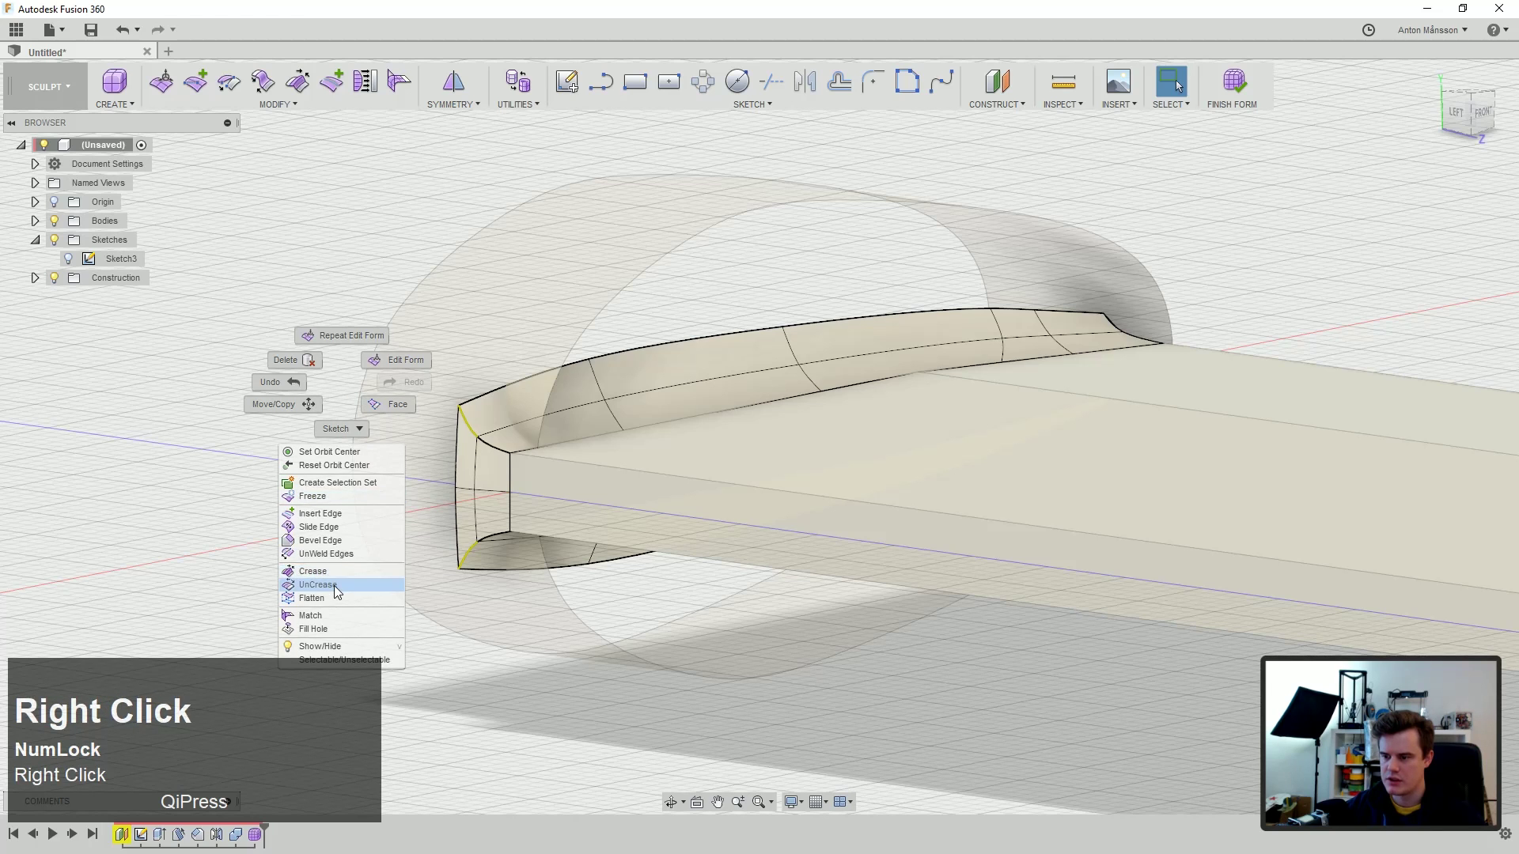
click(317, 584)
click(462, 218)
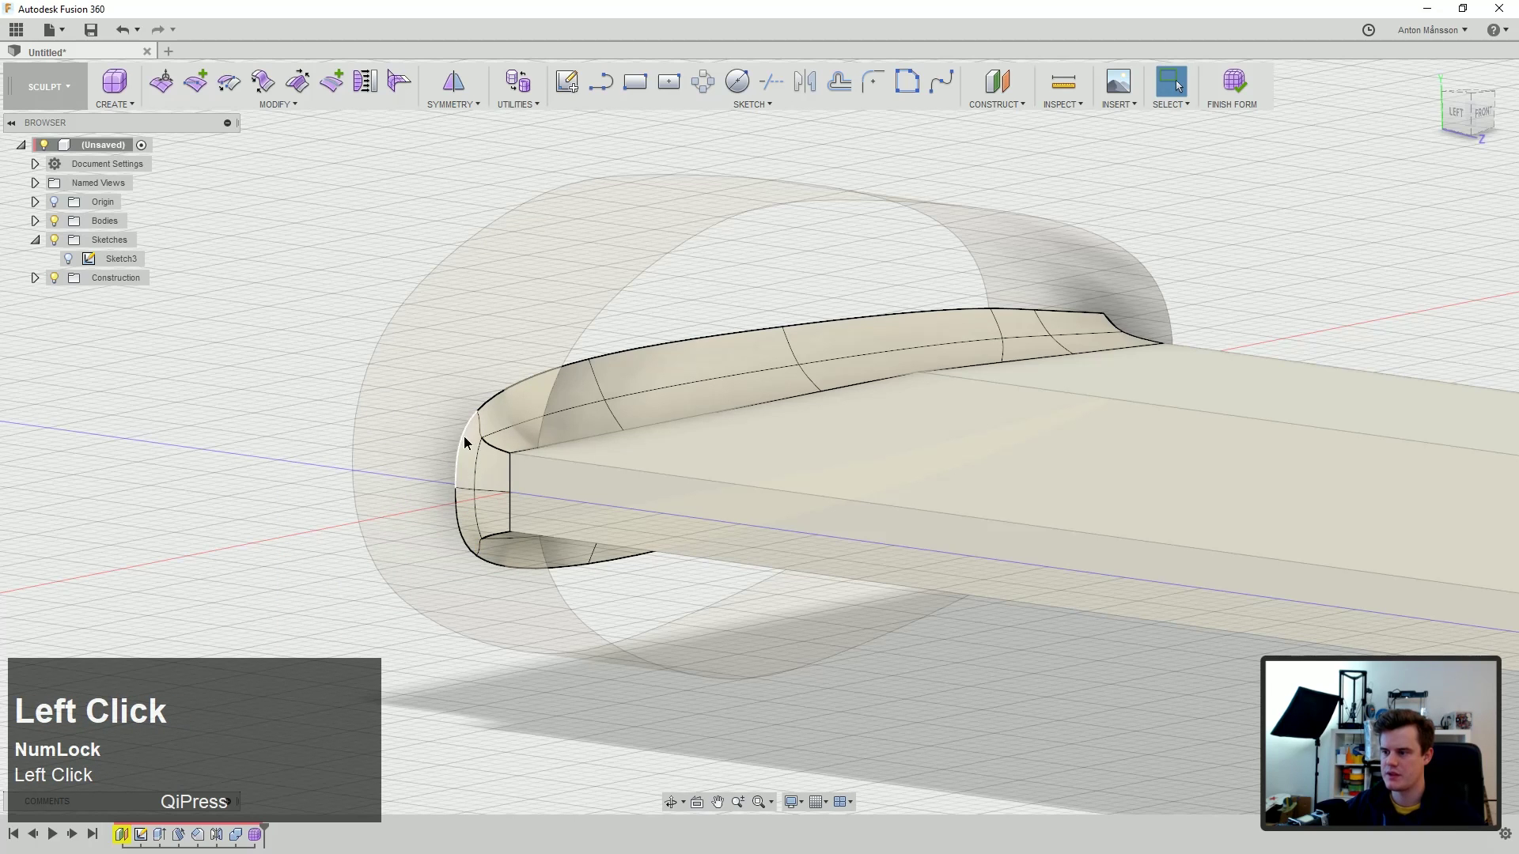
Step: Scale the two inner vertices at the form's spine-side corner slightly apart in height
ctrl+click(458, 516)
middle_drag(464, 468, 476, 591)
click(486, 458)
click(480, 454)
ctrl+click(477, 591)
click(473, 590)
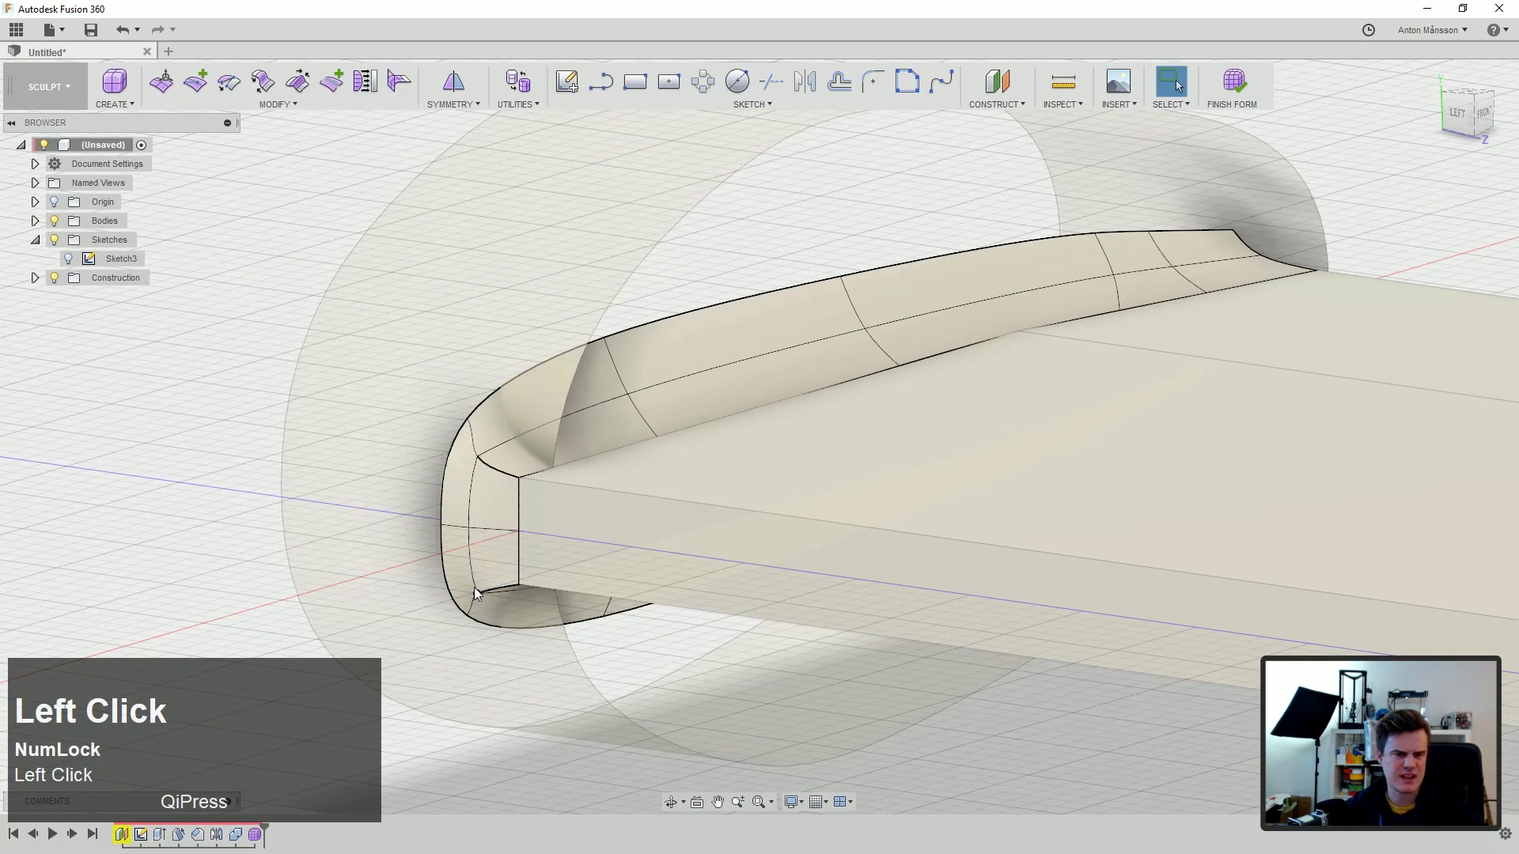
ctrl+click(497, 446)
right_click(496, 446)
click(552, 429)
middle_drag(549, 431, 488, 502)
mouse_move(488, 502)
mouse_down()
mouse_move(504, 500)
mouse_move(461, 508)
mouse_move(505, 499)
mouse_move(473, 500)
mouse_up()
scroll(478, 501, down, 2)
click(447, 464)
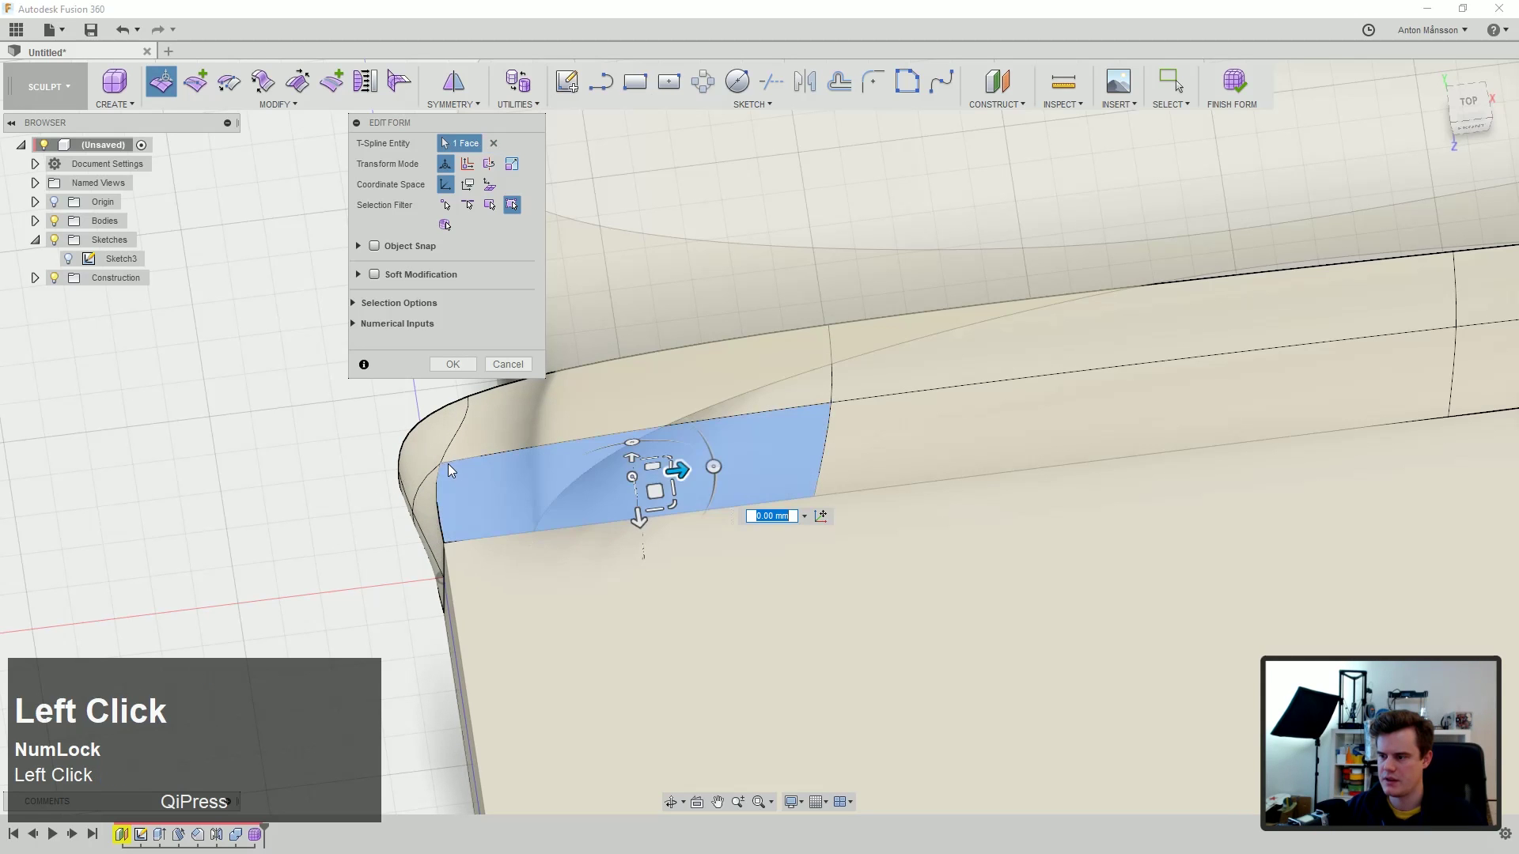
click(442, 461)
mouse_move(442, 465)
middle_down()
mouse_move(437, 618)
mouse_move(421, 451)
middle_up()
ctrl+click(421, 629)
middle_drag(421, 628, 427, 759)
drag(447, 544, 343, 580)
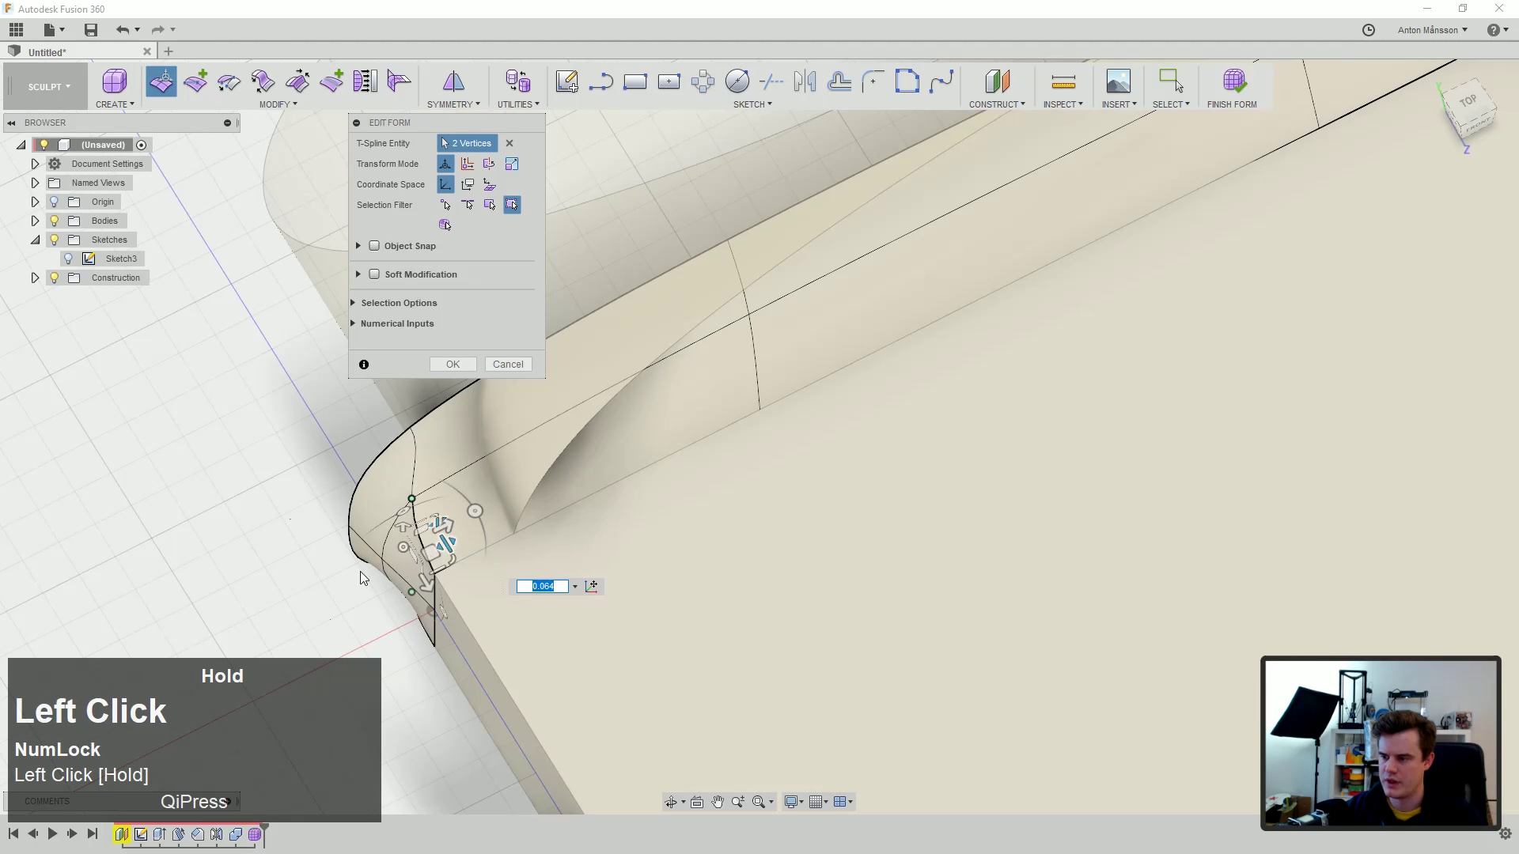
drag(433, 520, 433, 521)
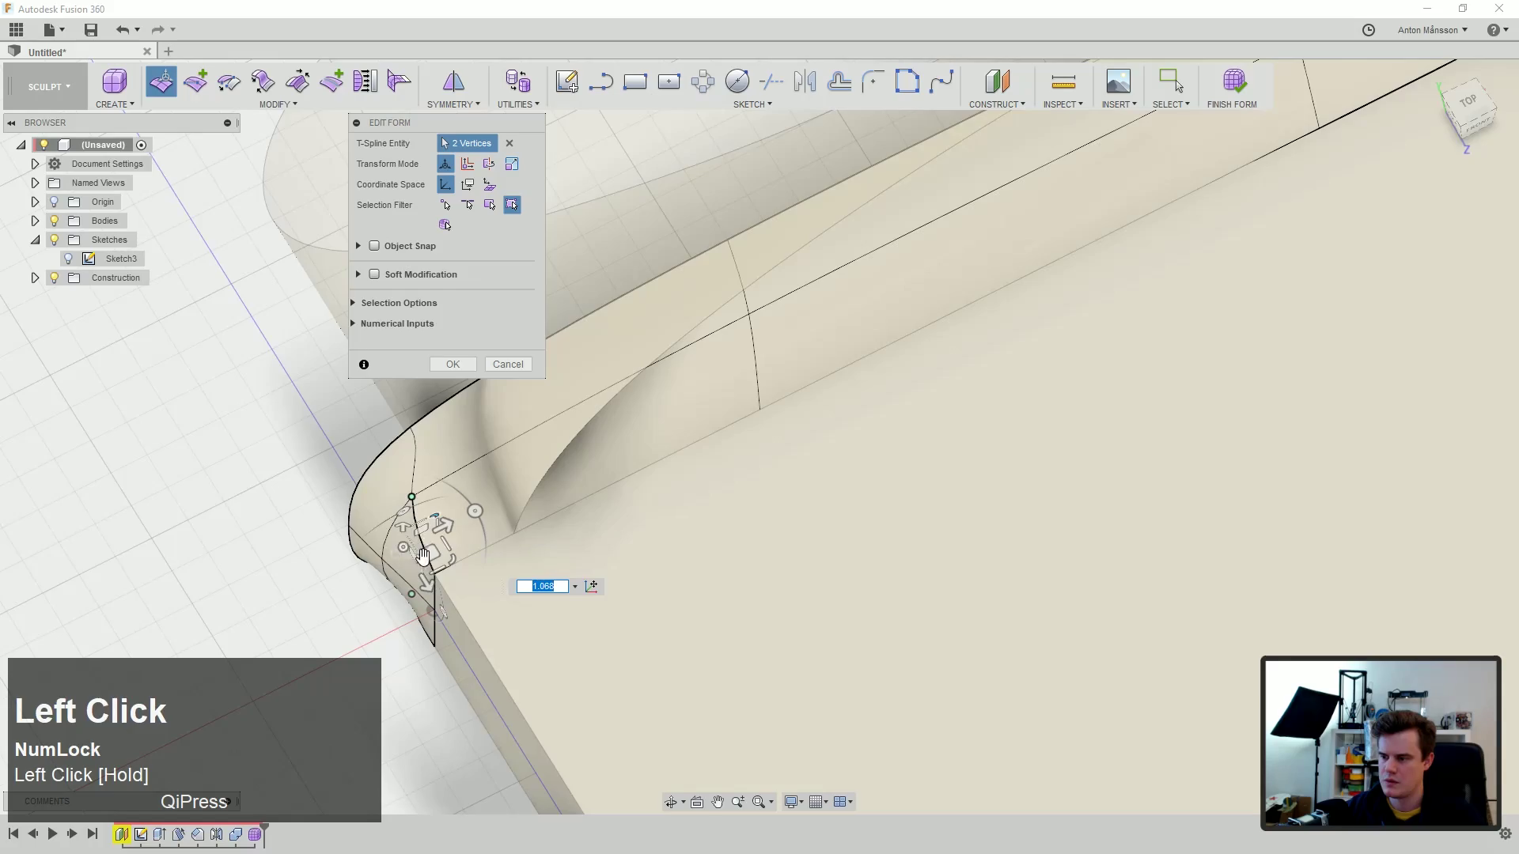
scroll(433, 440, up, 3)
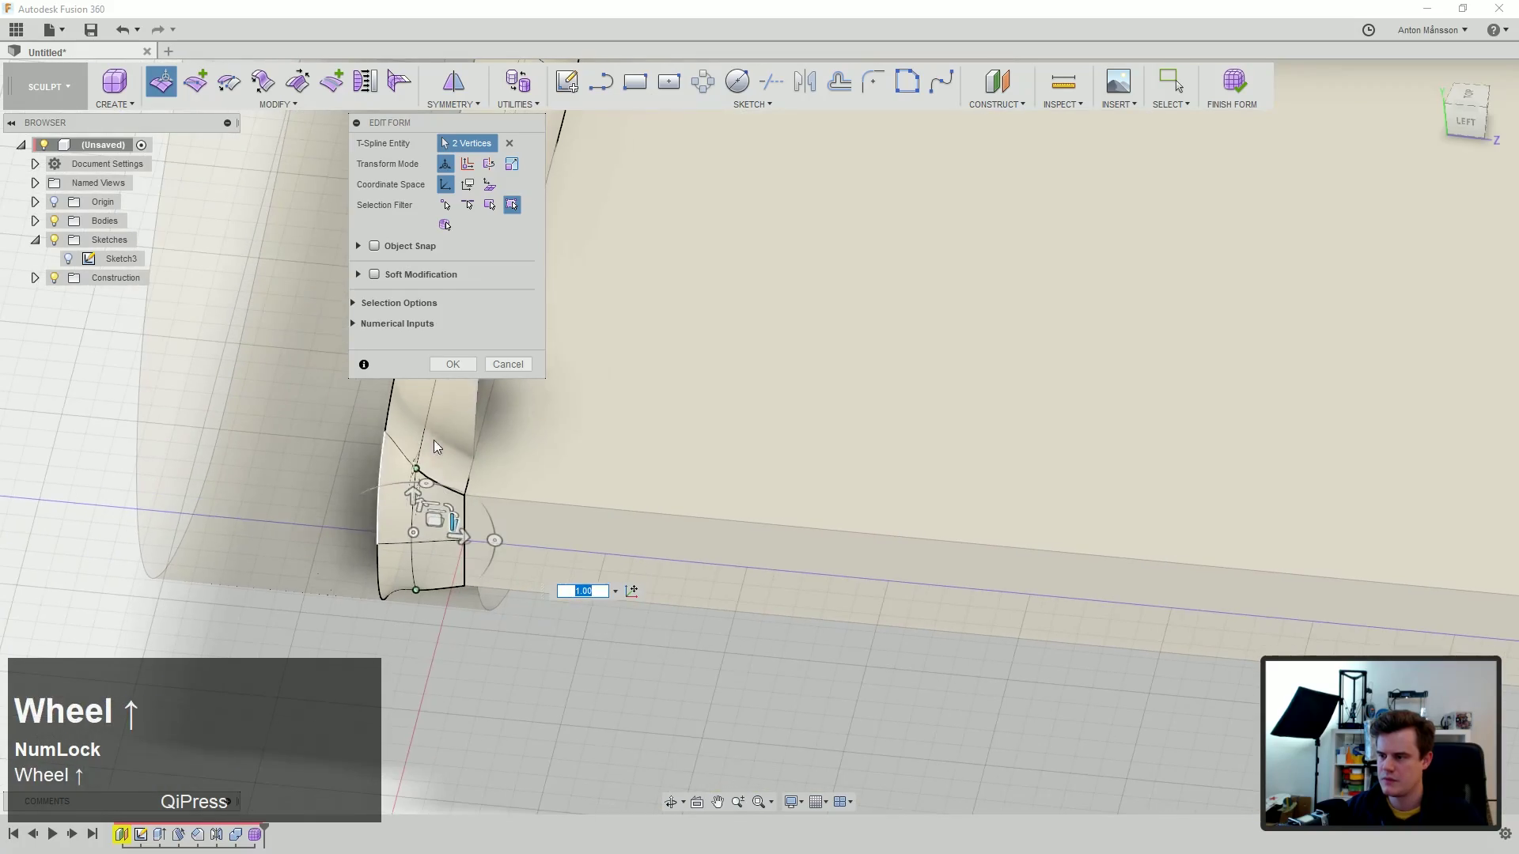
click(468, 369)
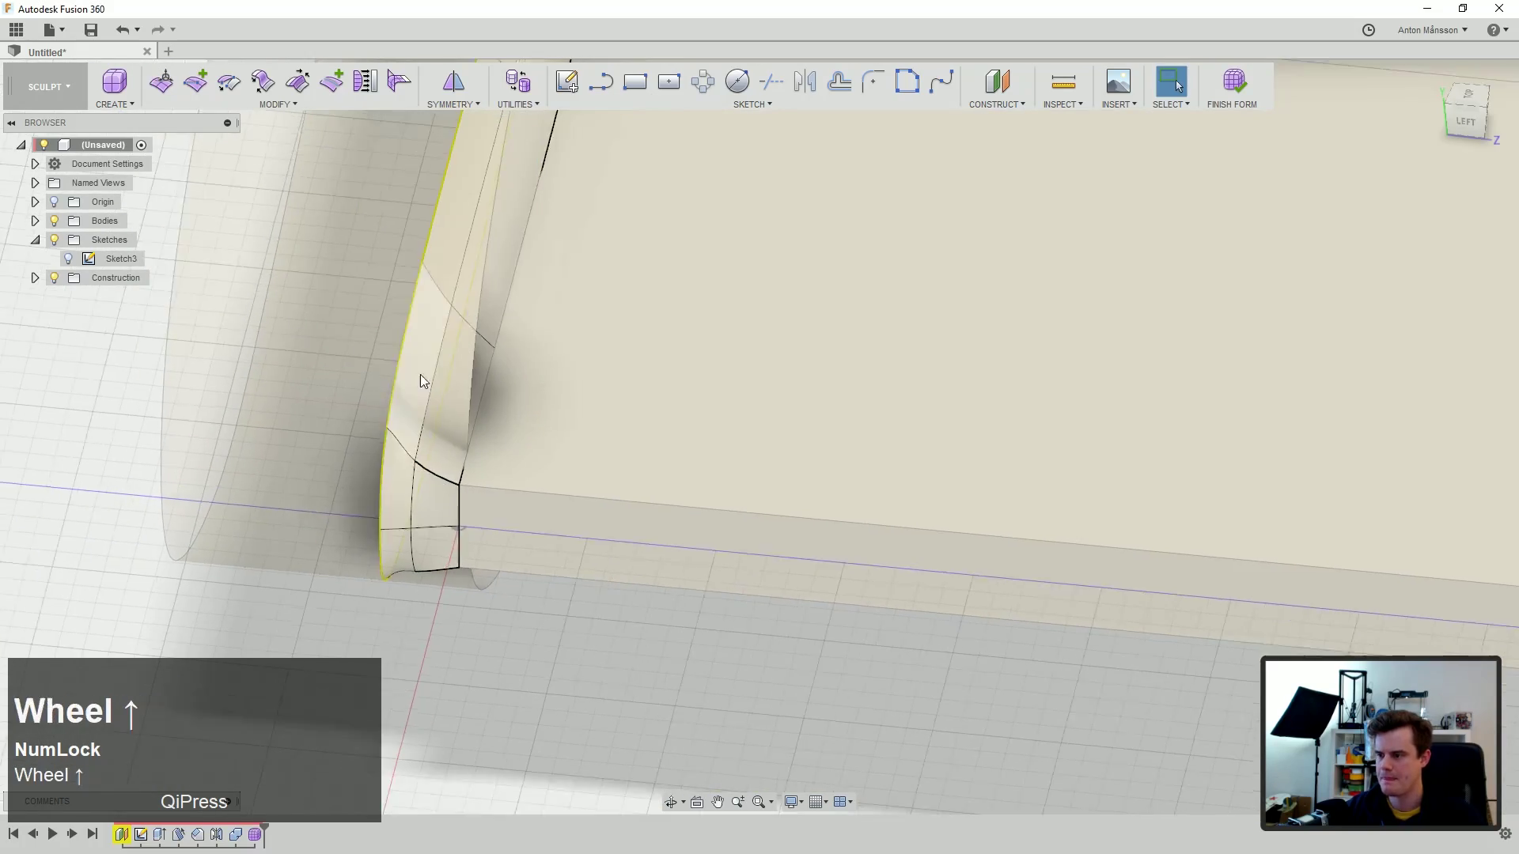
Step: Extrude a face row away from the blade from the 14-edge outer loop and scale up its height toward the guide outline
scroll(405, 385, down, 3)
ctrl+middle_drag(474, 324, 496, 530)
middle_drag(672, 530, 529, 465)
right_click(686, 380)
click(718, 367)
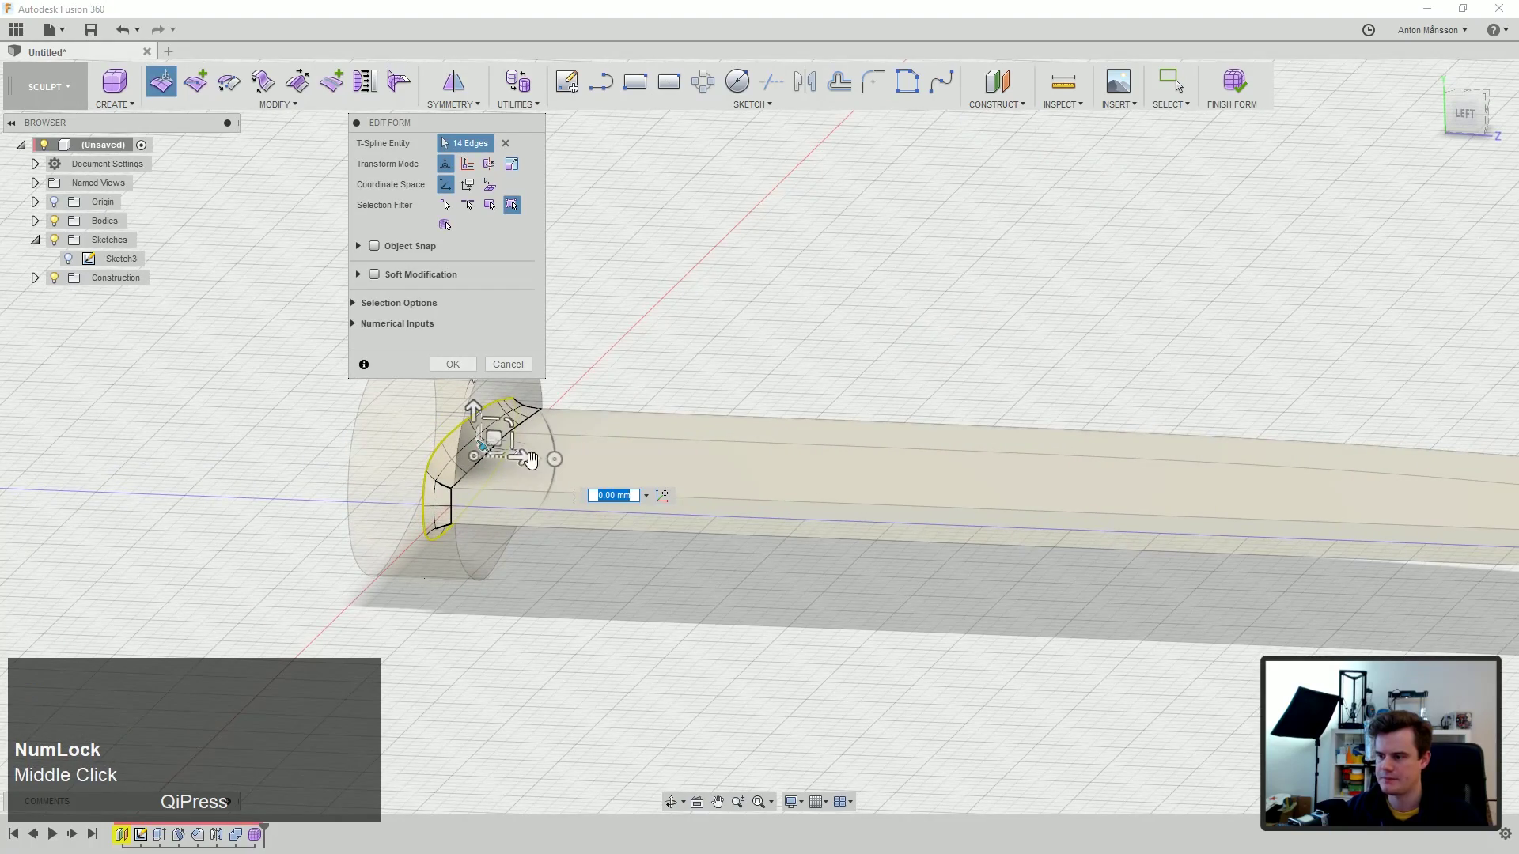
alt+drag(520, 458, 342, 444)
scroll(496, 435, up, 3)
shift+middle_drag(496, 435, 779, 484)
ctrl+middle_drag(779, 484, 549, 393)
middle_drag(550, 394, 759, 447)
ctrl+middle_drag(760, 446, 711, 493)
scroll(724, 501, down, 3)
drag(711, 494, 608, 532)
middle_drag(608, 532, 685, 497)
drag(642, 493, 641, 484)
mouse_move(645, 484)
middle_down()
mouse_move(658, 514)
mouse_move(669, 475)
middle_up()
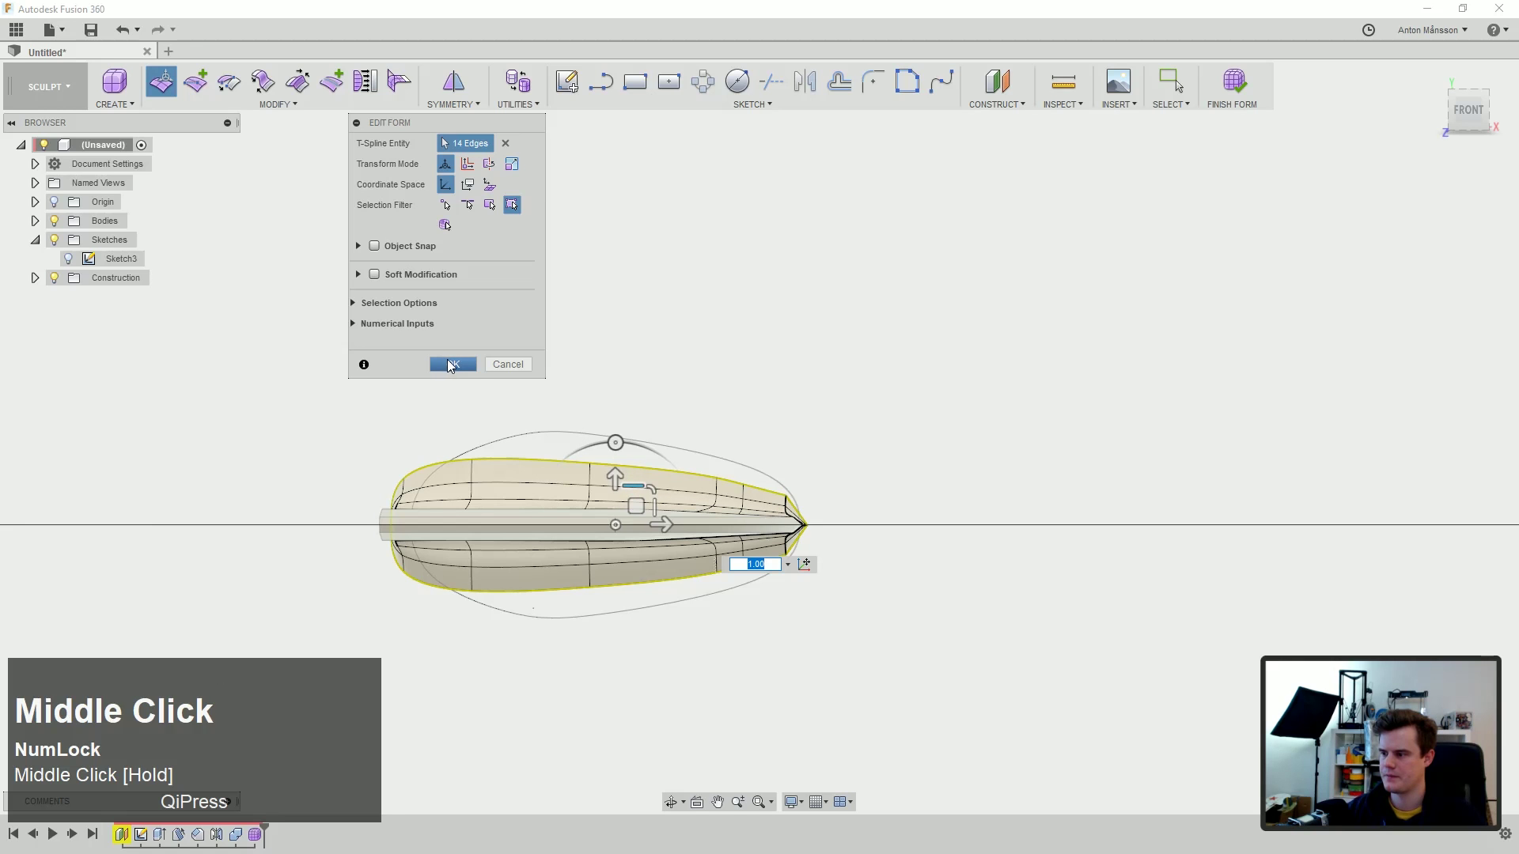
click(450, 364)
Step: Scale the four long middle edges of the outer loop in height by about 1.41 to reach the guide outline
click(538, 459)
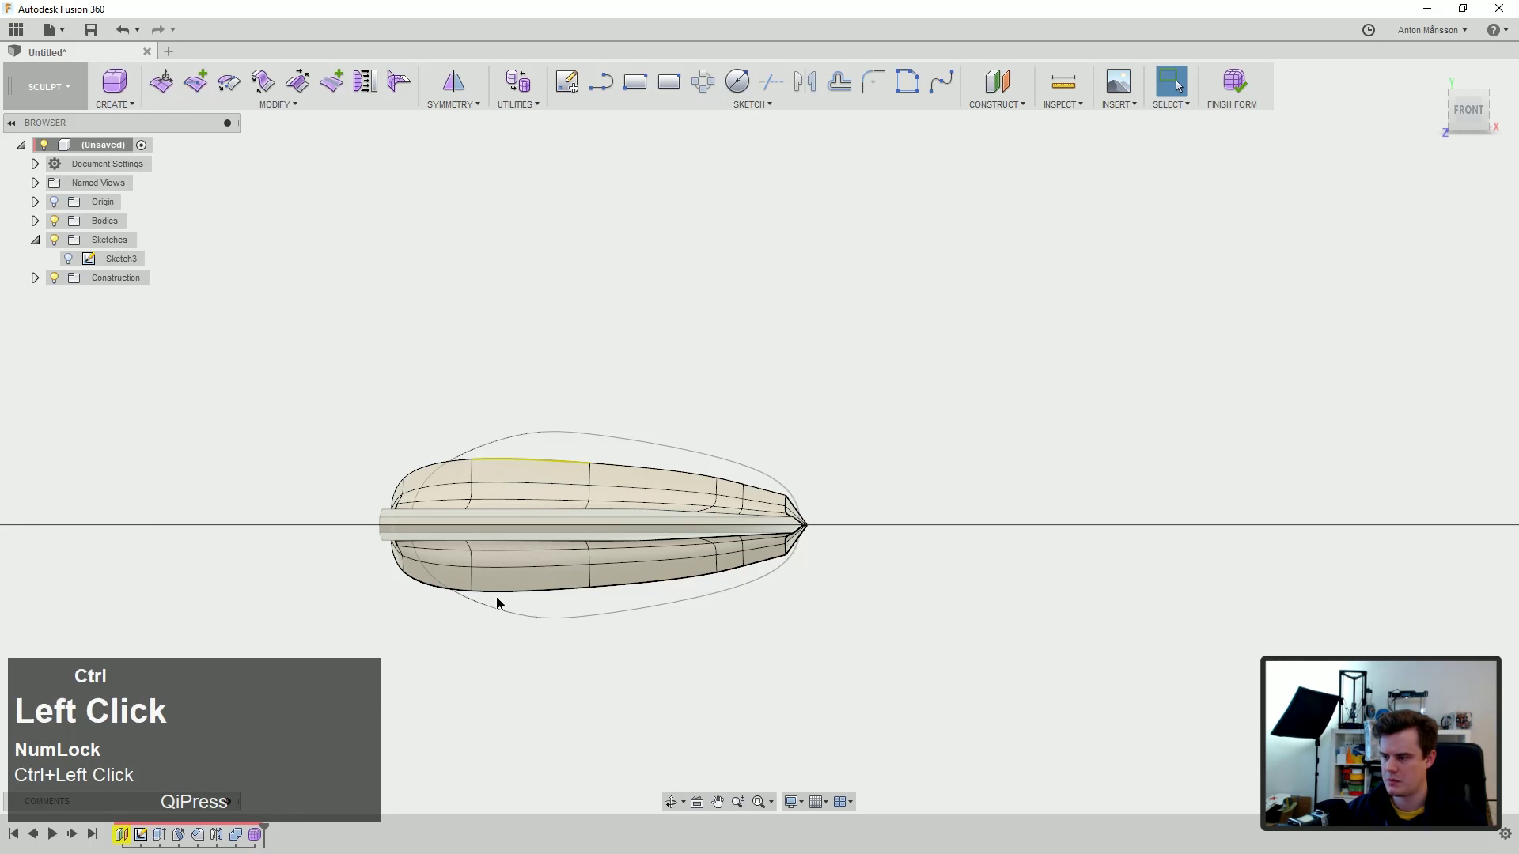
right_click(523, 379)
click(565, 358)
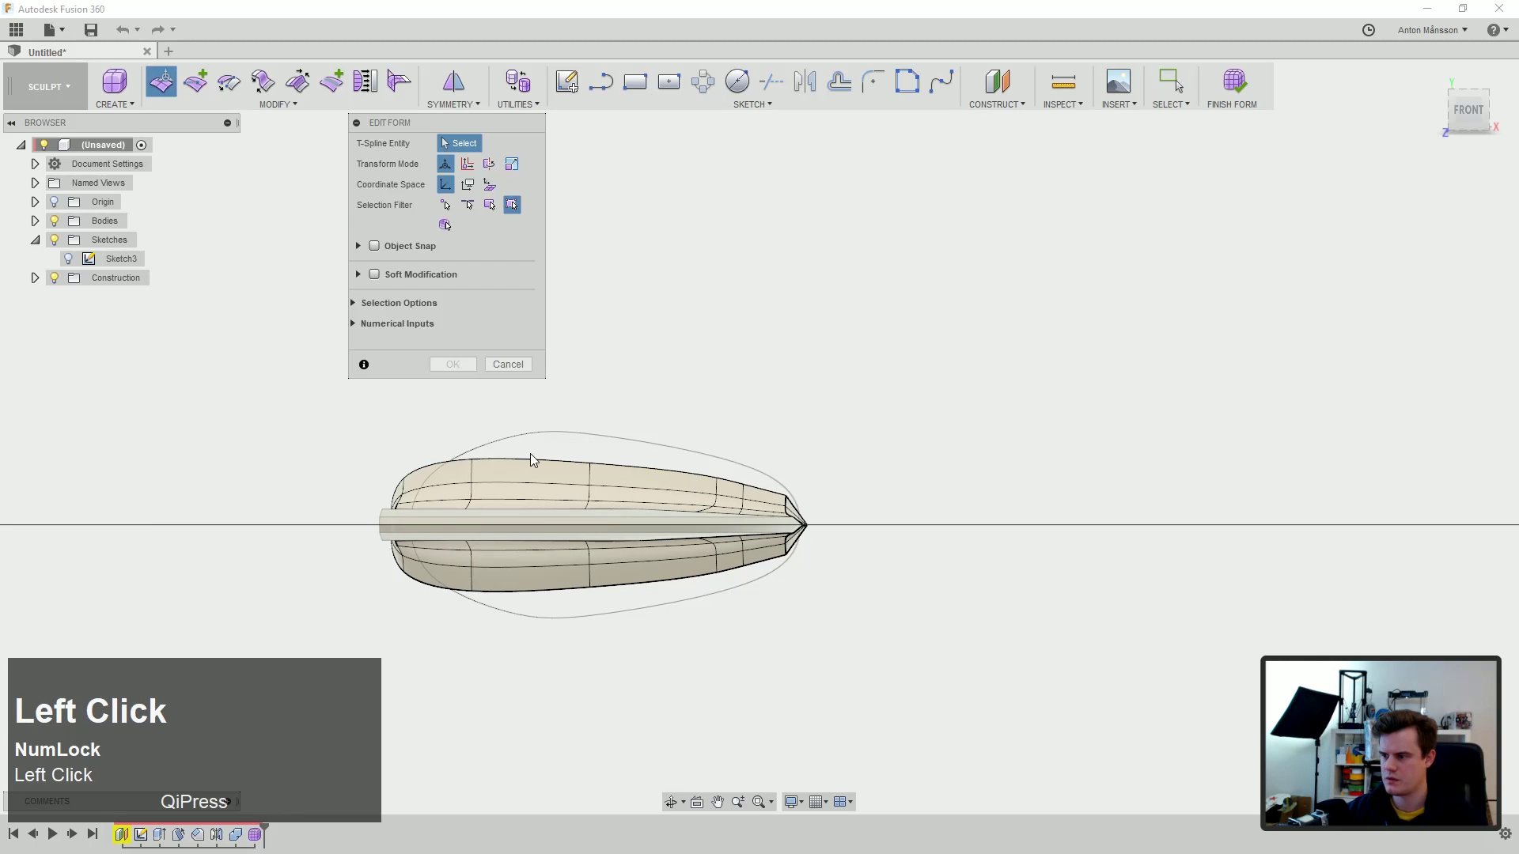
ctrl+click(595, 589)
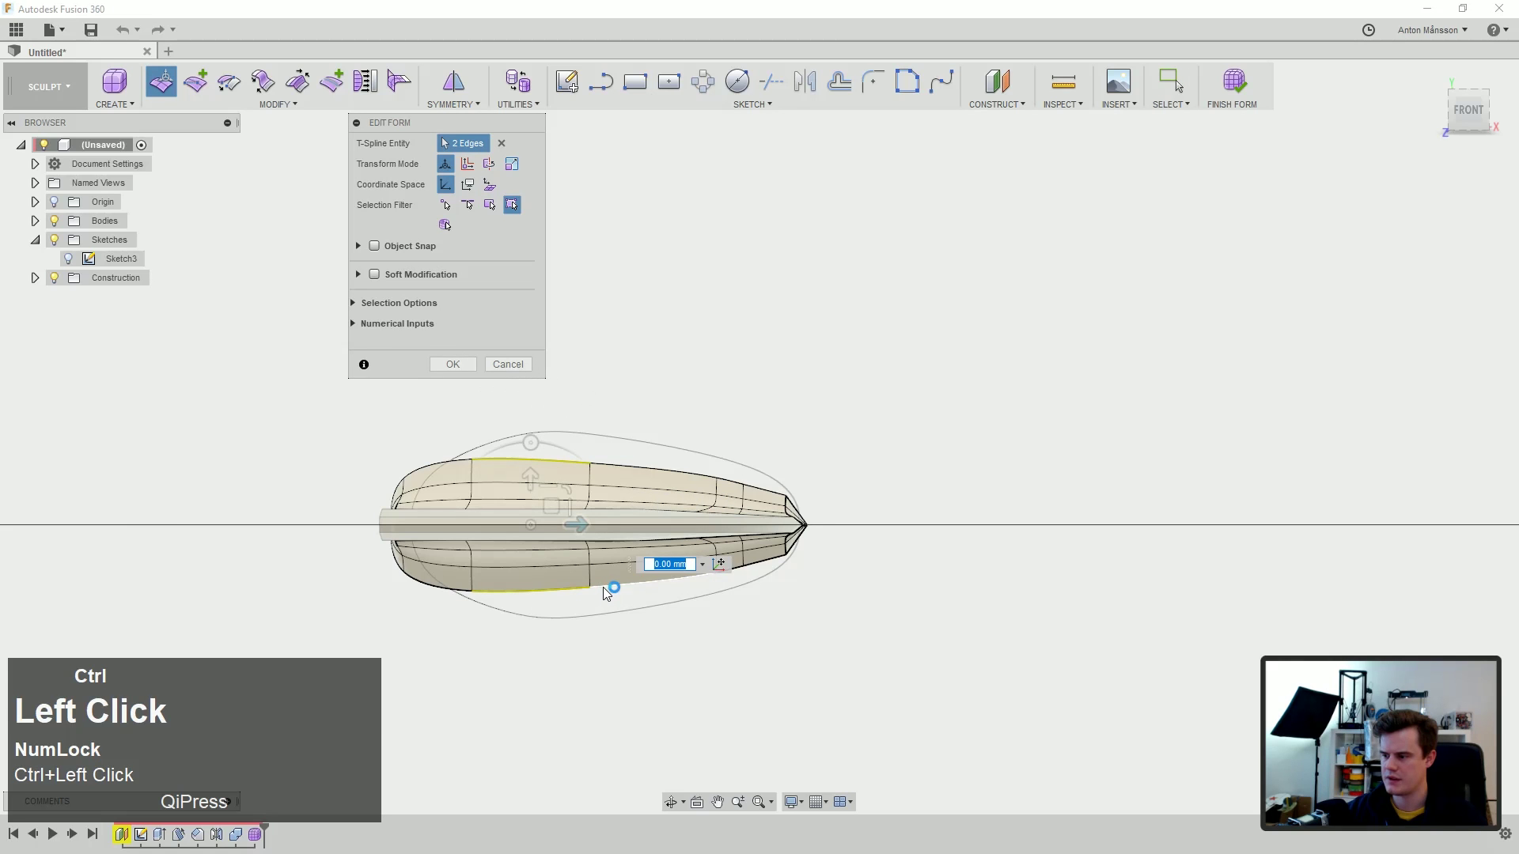
ctrl+click(611, 586)
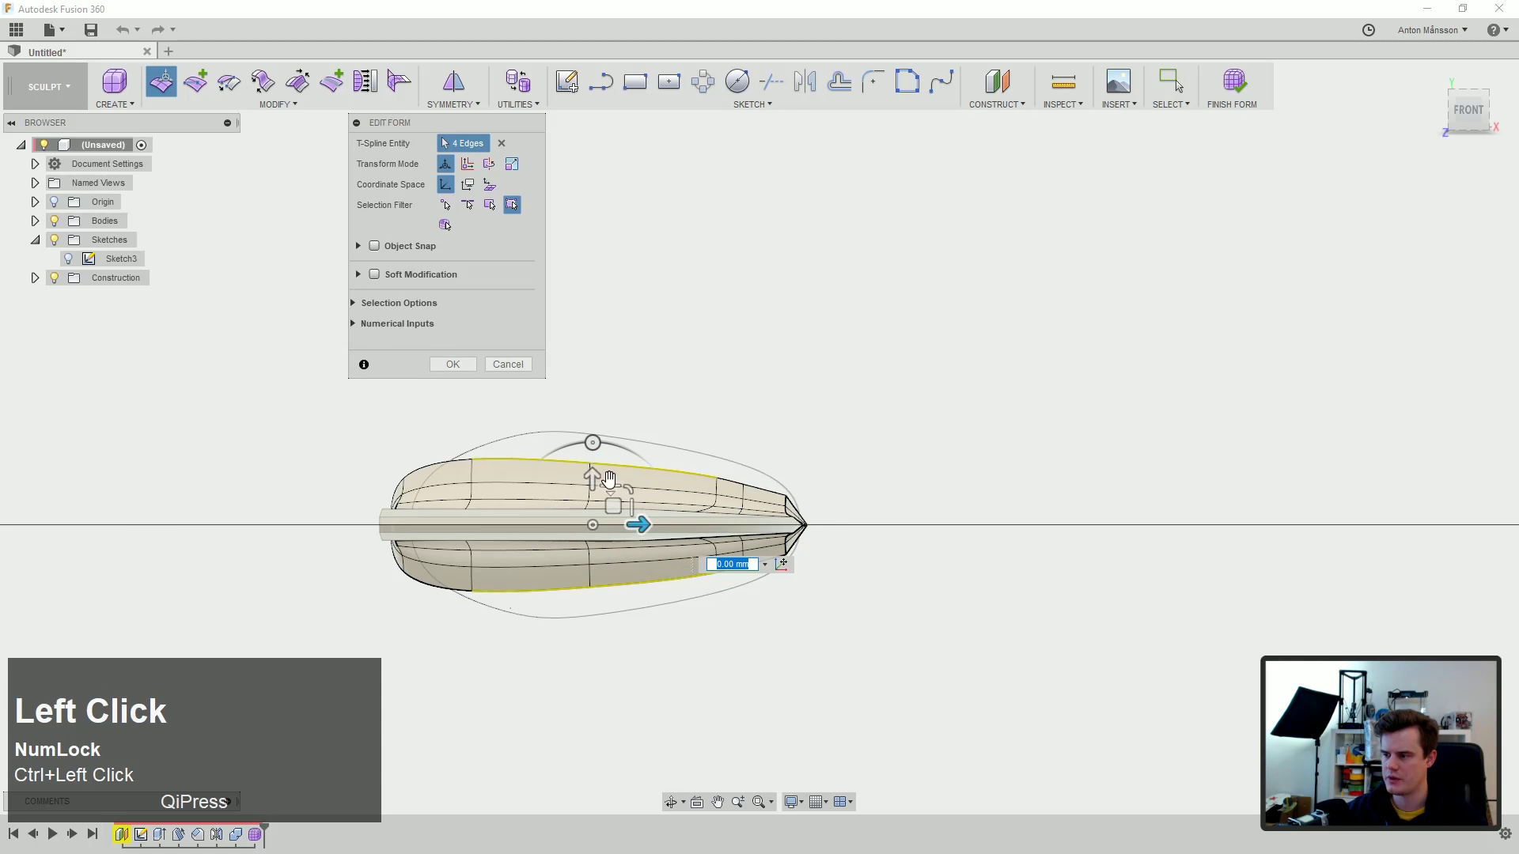
drag(590, 462, 618, 480)
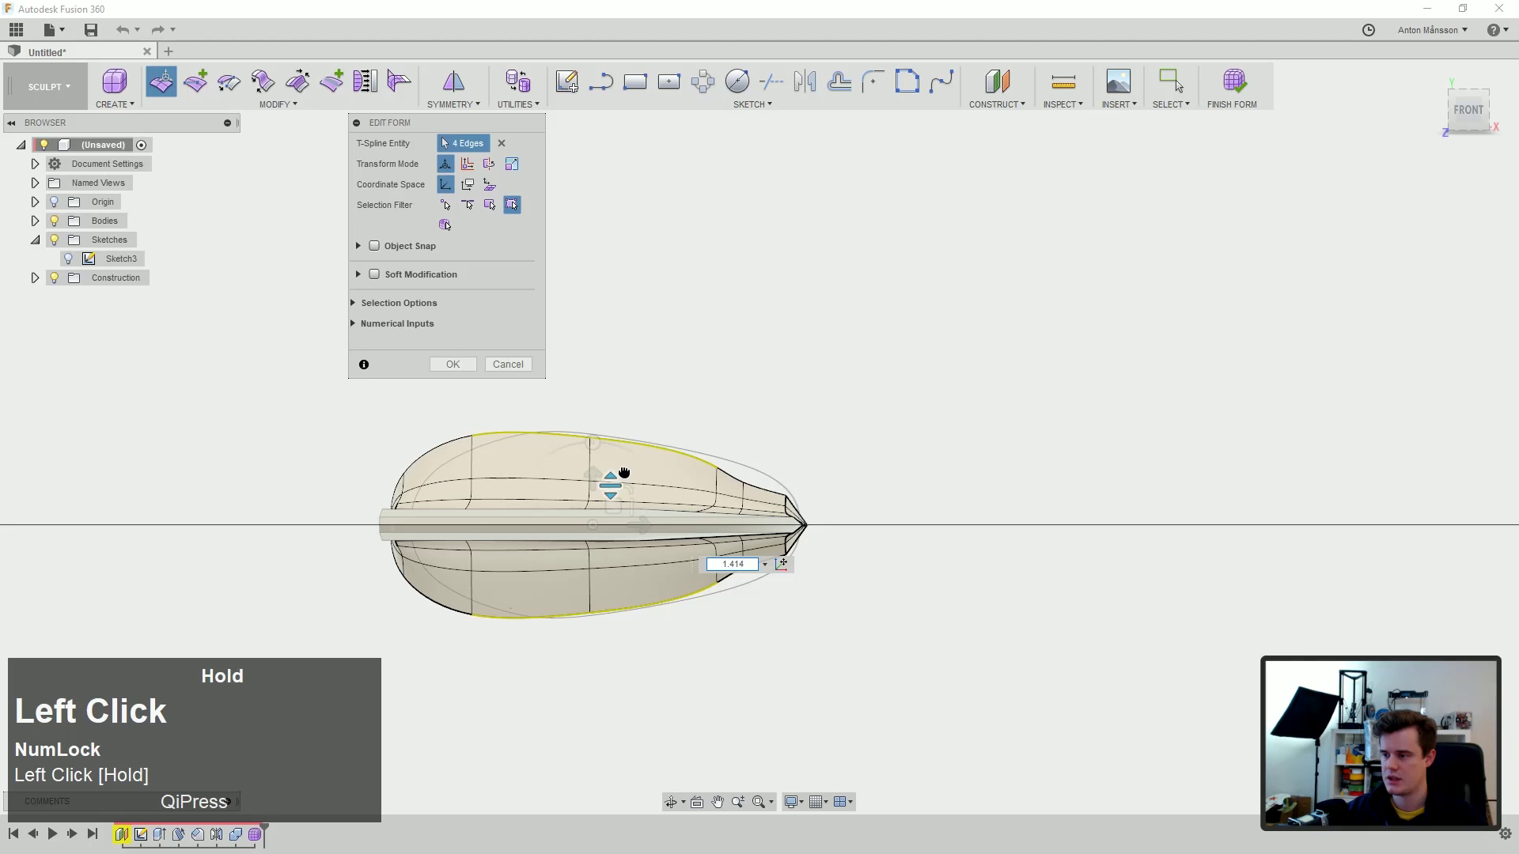
Step: Scale the outer-loop vertex pair near the bevel-side tip by about 1.18 in height and move the tip vertex pair about 0.5 mm inward
click(742, 485)
scroll(740, 553, down, 2)
ctrl+click(738, 604)
scroll(759, 496, up, 1)
scroll(760, 496, down, 1)
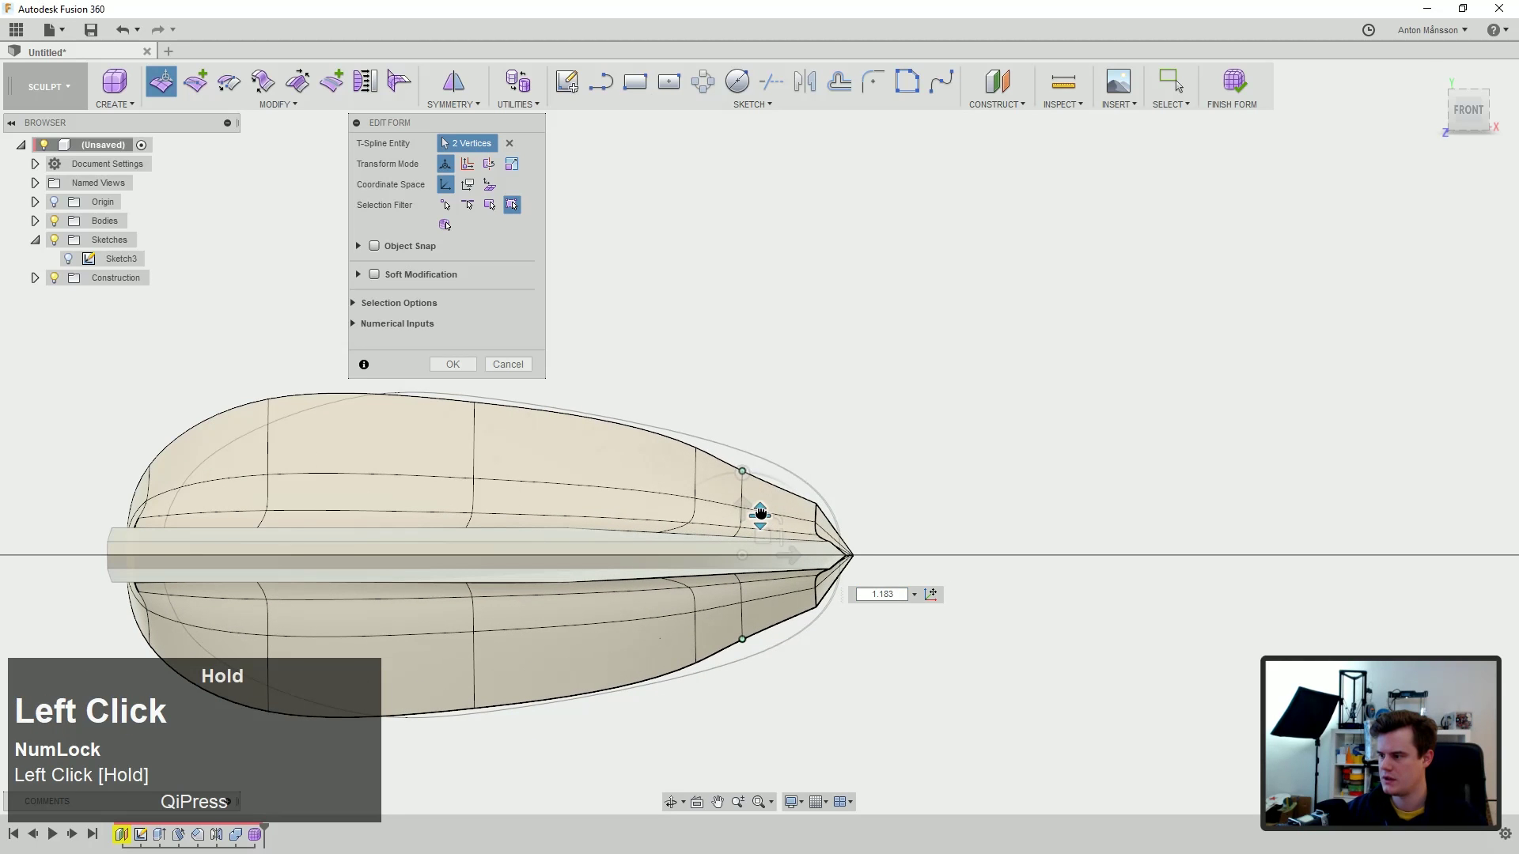
click(816, 504)
ctrl+click(816, 606)
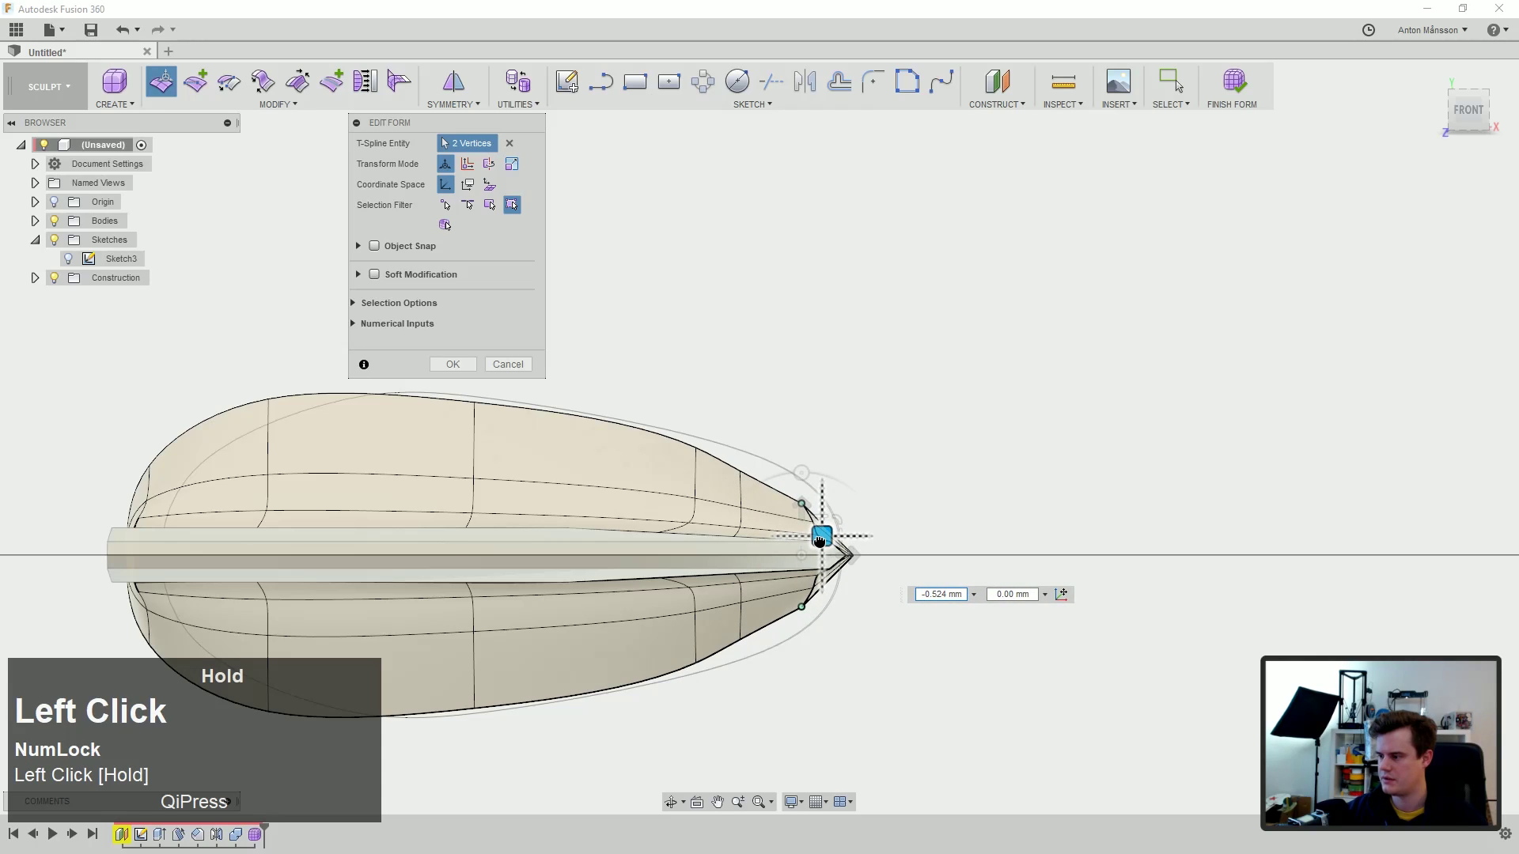
middle_drag(861, 528, 799, 565)
ctrl+middle_drag(1278, 322, 736, 621)
scroll(736, 621, down, 2)
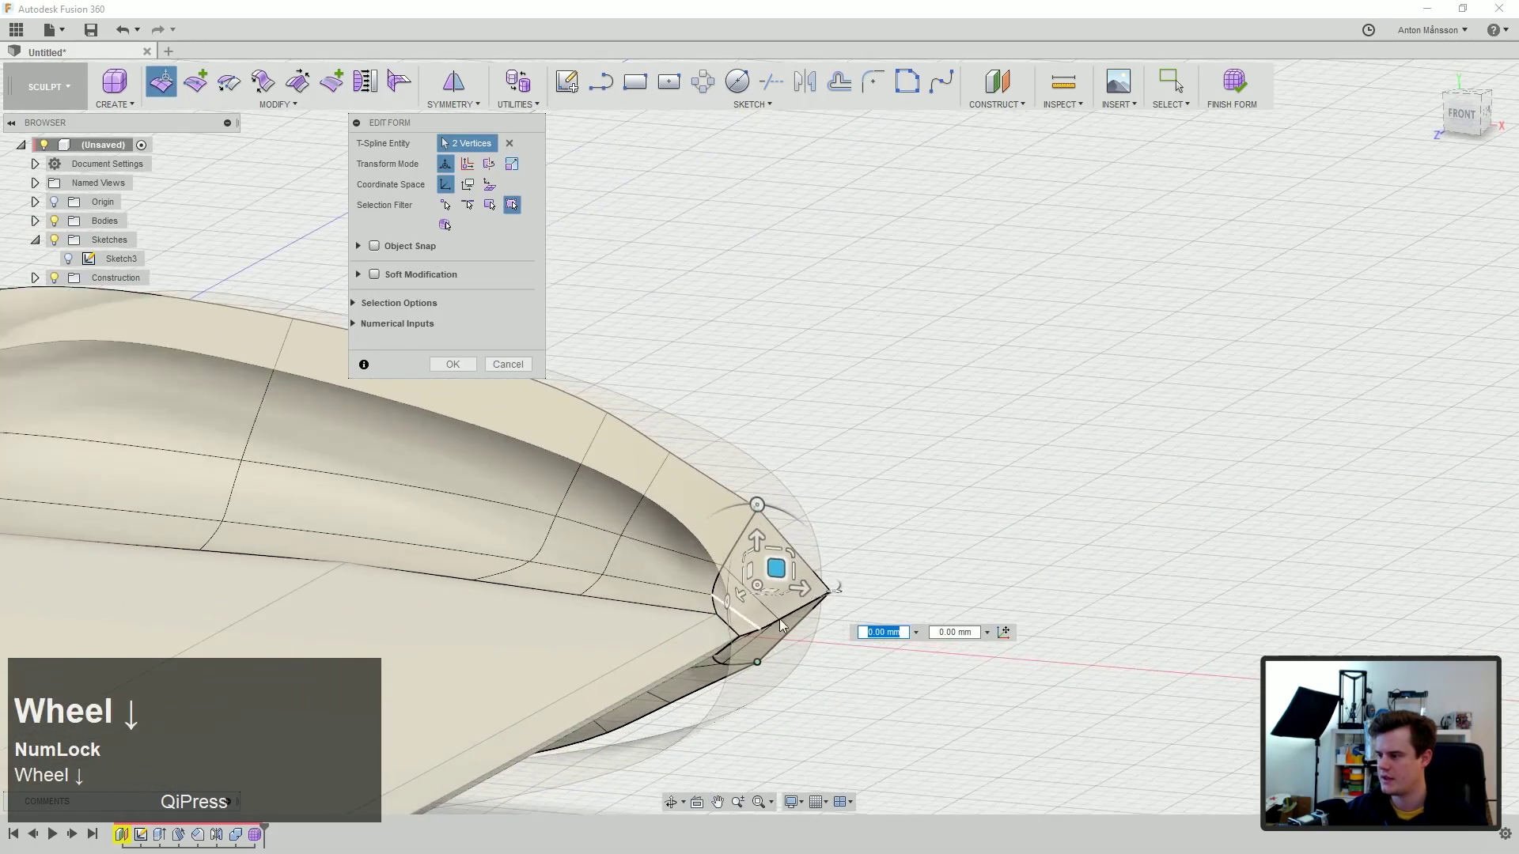
click(452, 365)
Step: Uncrease the crosswise edges running out from the form's bevel-side tip on both faces
scroll(820, 616, down, 1)
click(707, 688)
ctrl+click(734, 674)
ctrl+click(677, 533)
middle_drag(703, 668, 701, 611)
ctrl+click(652, 775)
ctrl+middle_drag(709, 720, 710, 575)
right_click(759, 607)
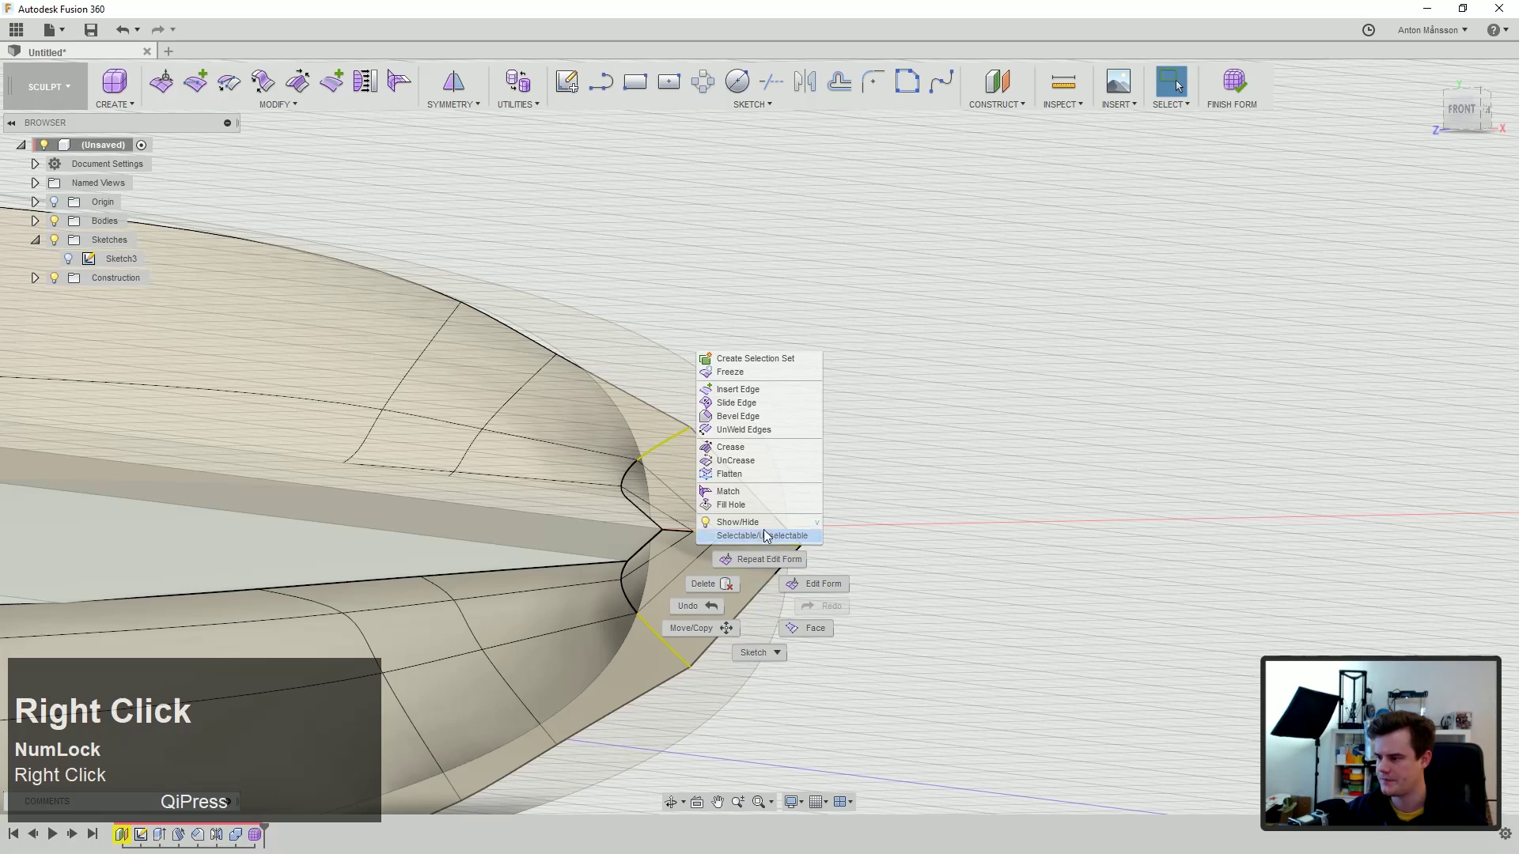
click(756, 460)
middle_drag(718, 495, 644, 595)
middle_drag(702, 524, 556, 358)
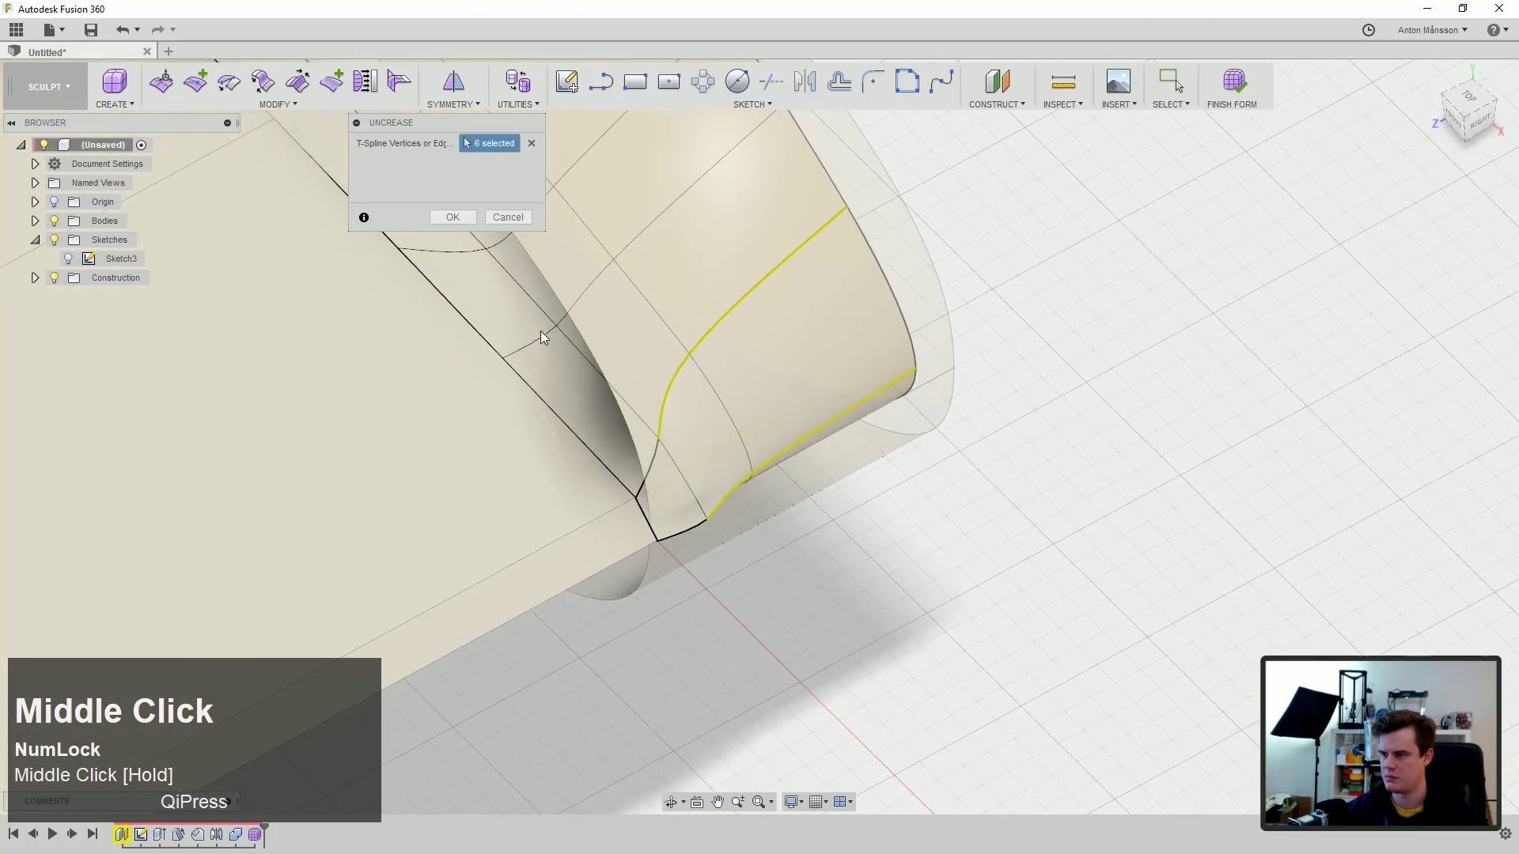
click(456, 216)
Step: Delete the extra crosswise edges near the form's bevel-side end on both the upper and lower faces
scroll(718, 433, up, 5)
ctrl+middle_drag(718, 433, 674, 549)
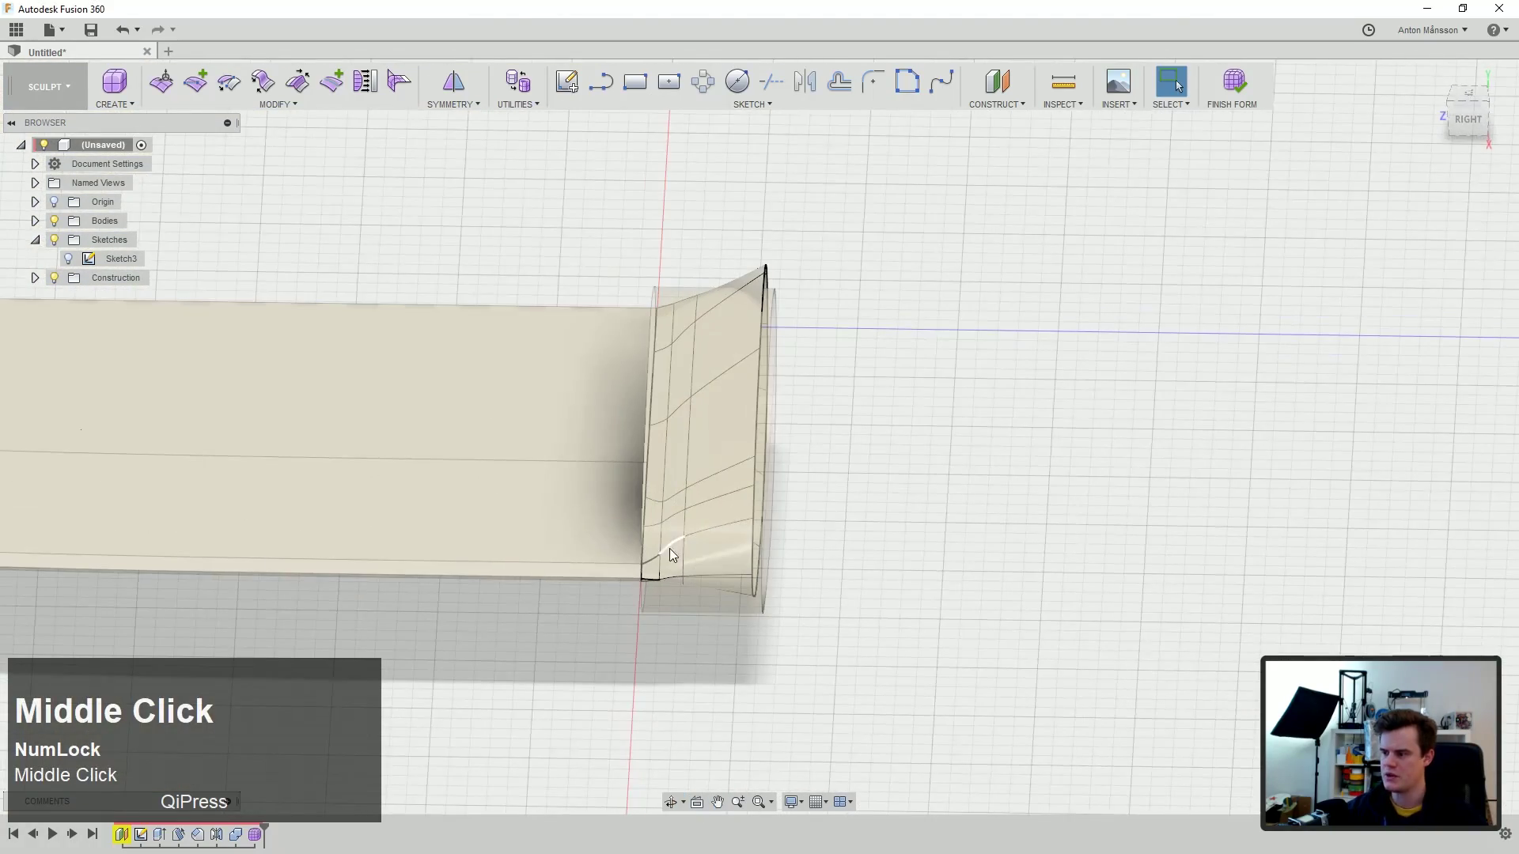
middle_drag(779, 542, 628, 414)
scroll(497, 411, down, 5)
scroll(502, 406, down, 3)
scroll(457, 393, up, 3)
ctrl+middle_drag(458, 393, 579, 483)
scroll(513, 458, down, 3)
click(490, 445)
middle_drag(490, 444, 491, 600)
ctrl+click(482, 609)
middle_drag(598, 543, 633, 514)
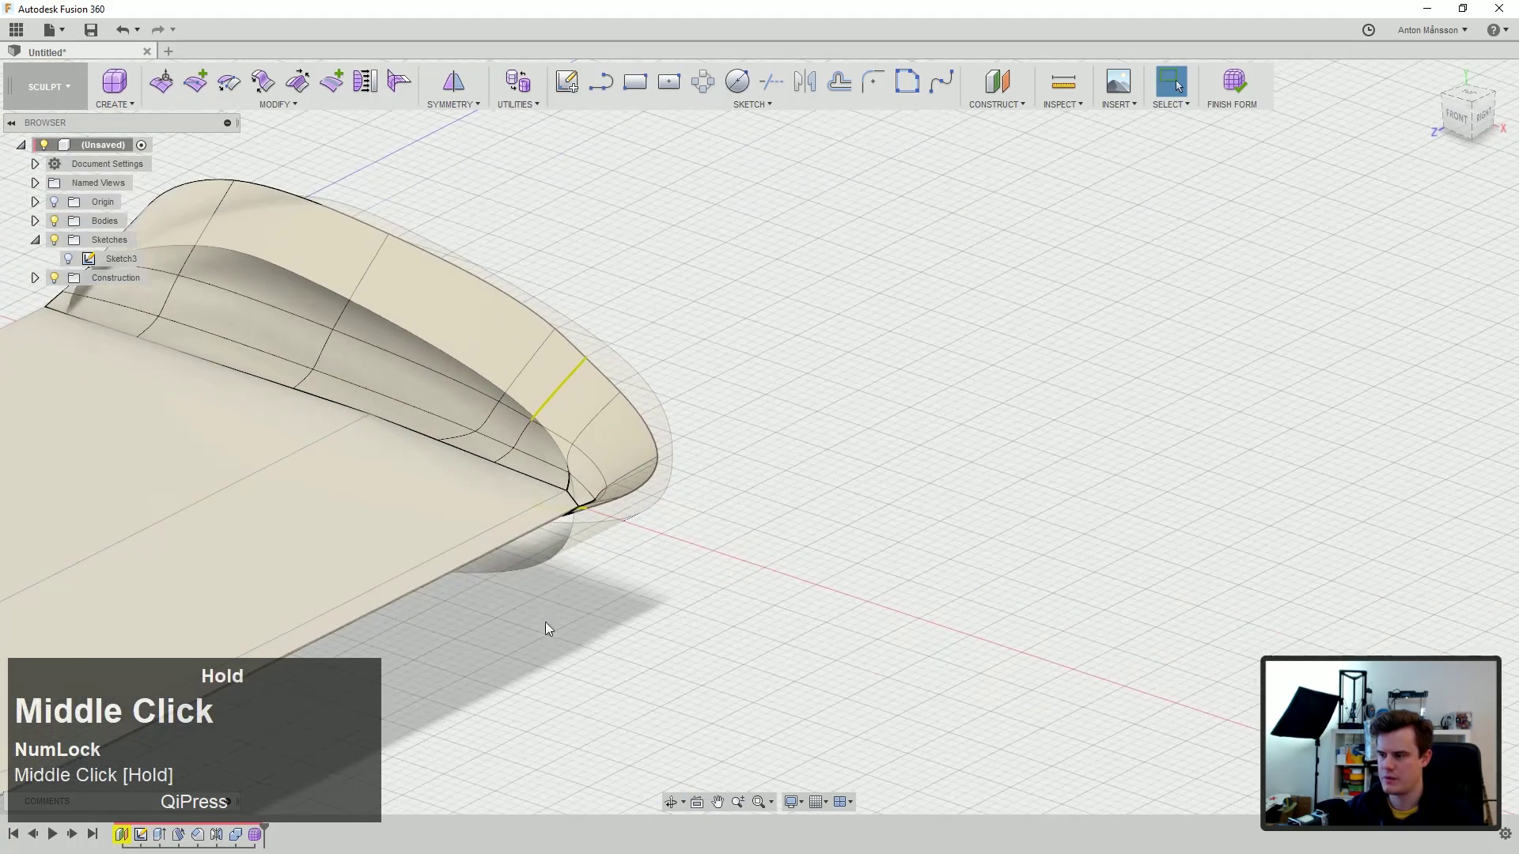
key(Delete)
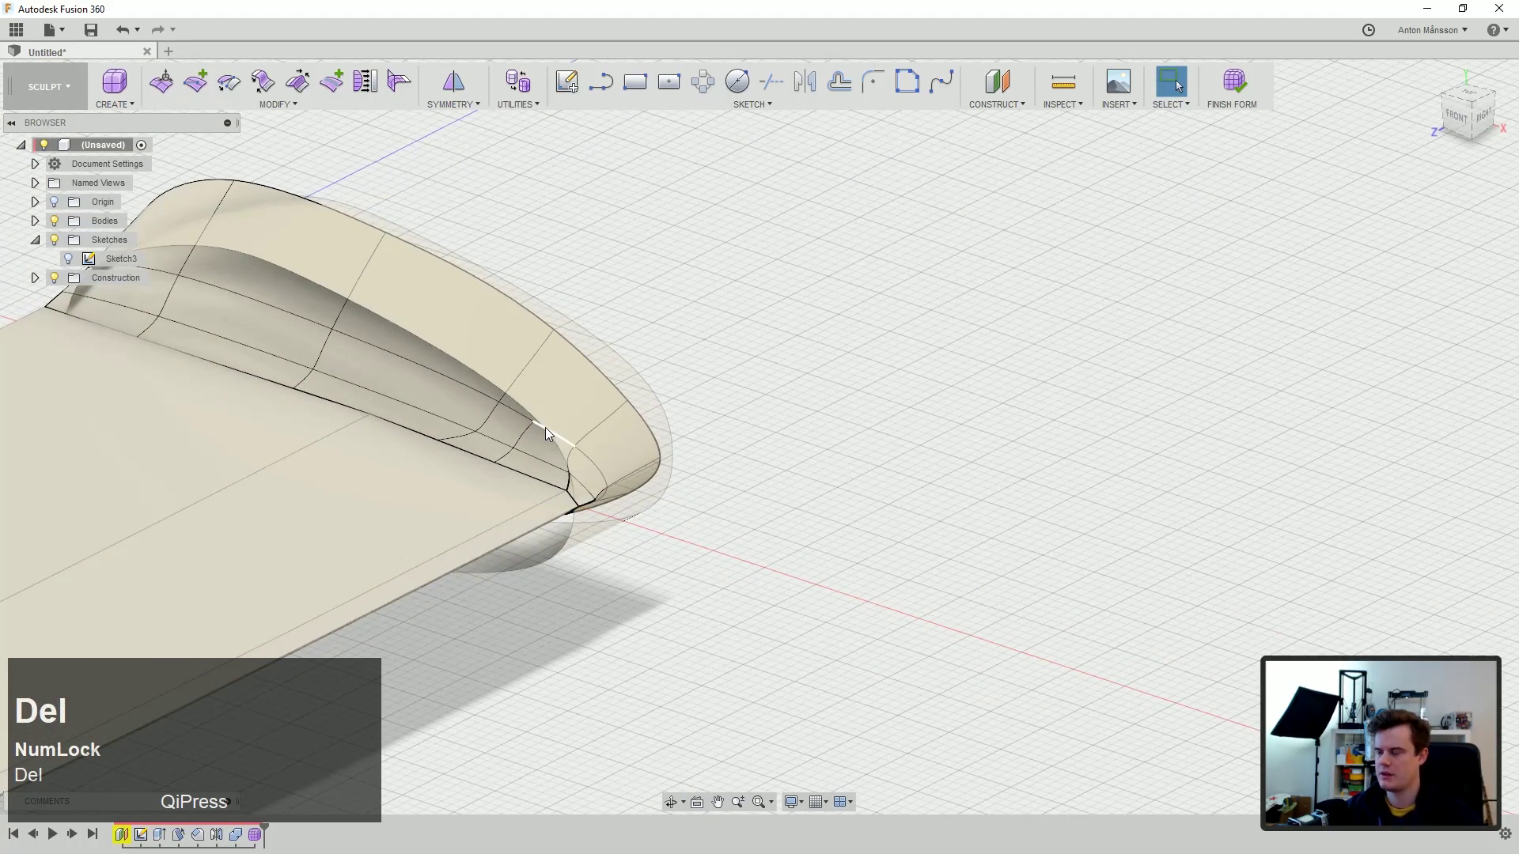
click(516, 458)
middle_drag(516, 458, 508, 507)
key(Delete)
Step: Extrude the 12-edge outer loop away from the blade to form two long handle sections
ctrl+middle_click(609, 472)
click(609, 471)
right_click(702, 420)
click(739, 399)
ctrl+middle_click(688, 475)
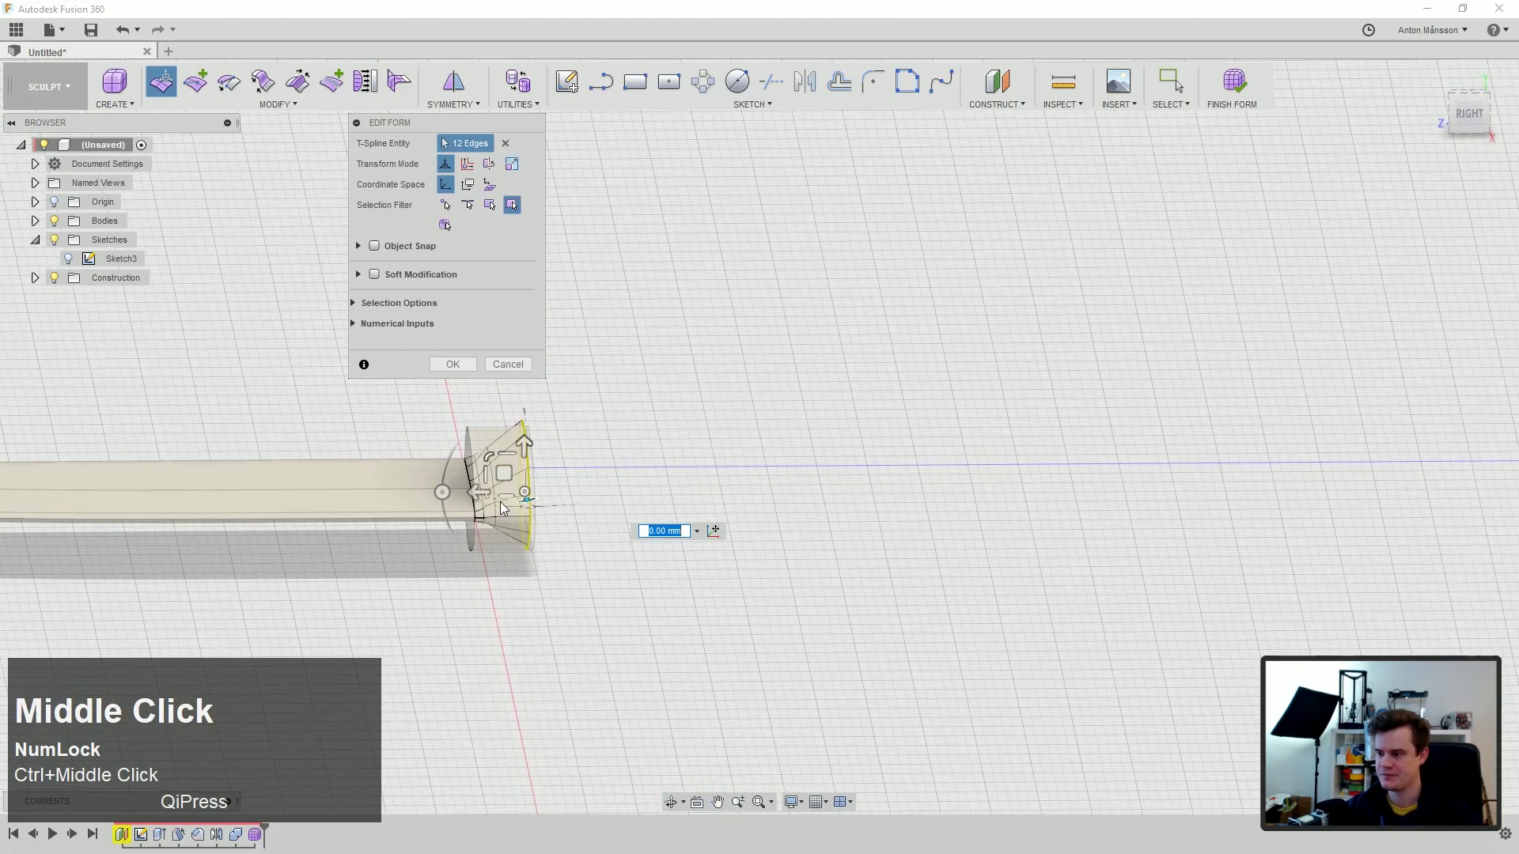
alt+drag(479, 493, 869, 490)
scroll(762, 443, down, 3)
middle_drag(761, 443, 754, 538)
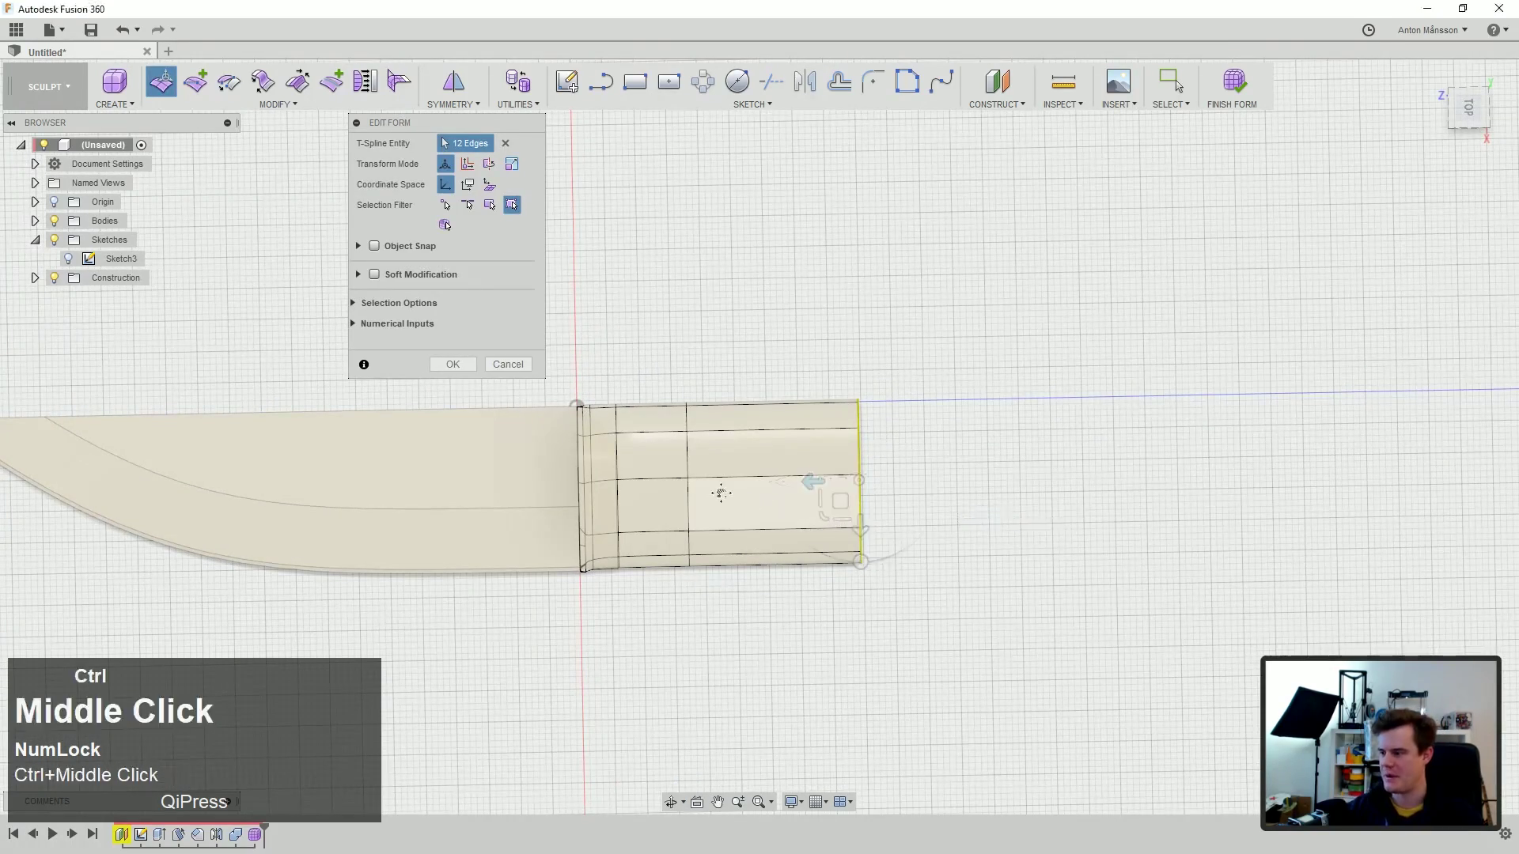
Step: Move the two bevel-side edges between the two handle sections inward to narrow the grip
scroll(672, 565, down, 5)
middle_drag(680, 561, 747, 618)
ctrl+click(689, 577)
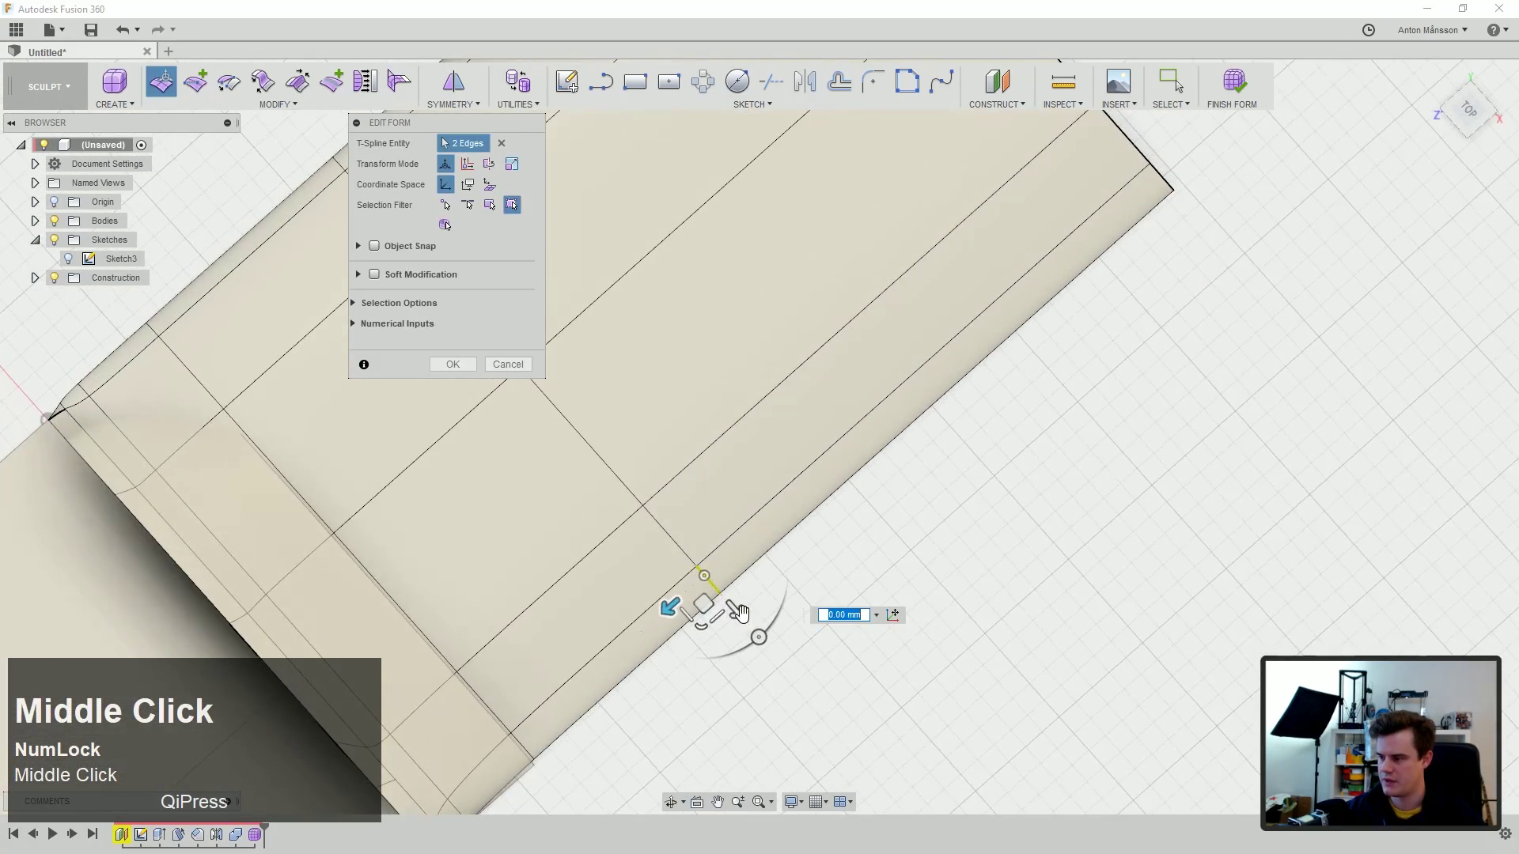
drag(705, 606, 668, 590)
Step: Extrude another long handle section from the 12-edge loop at the handle's open end
scroll(713, 492, up, 3)
middle_drag(714, 492, 726, 430)
double_click(960, 338)
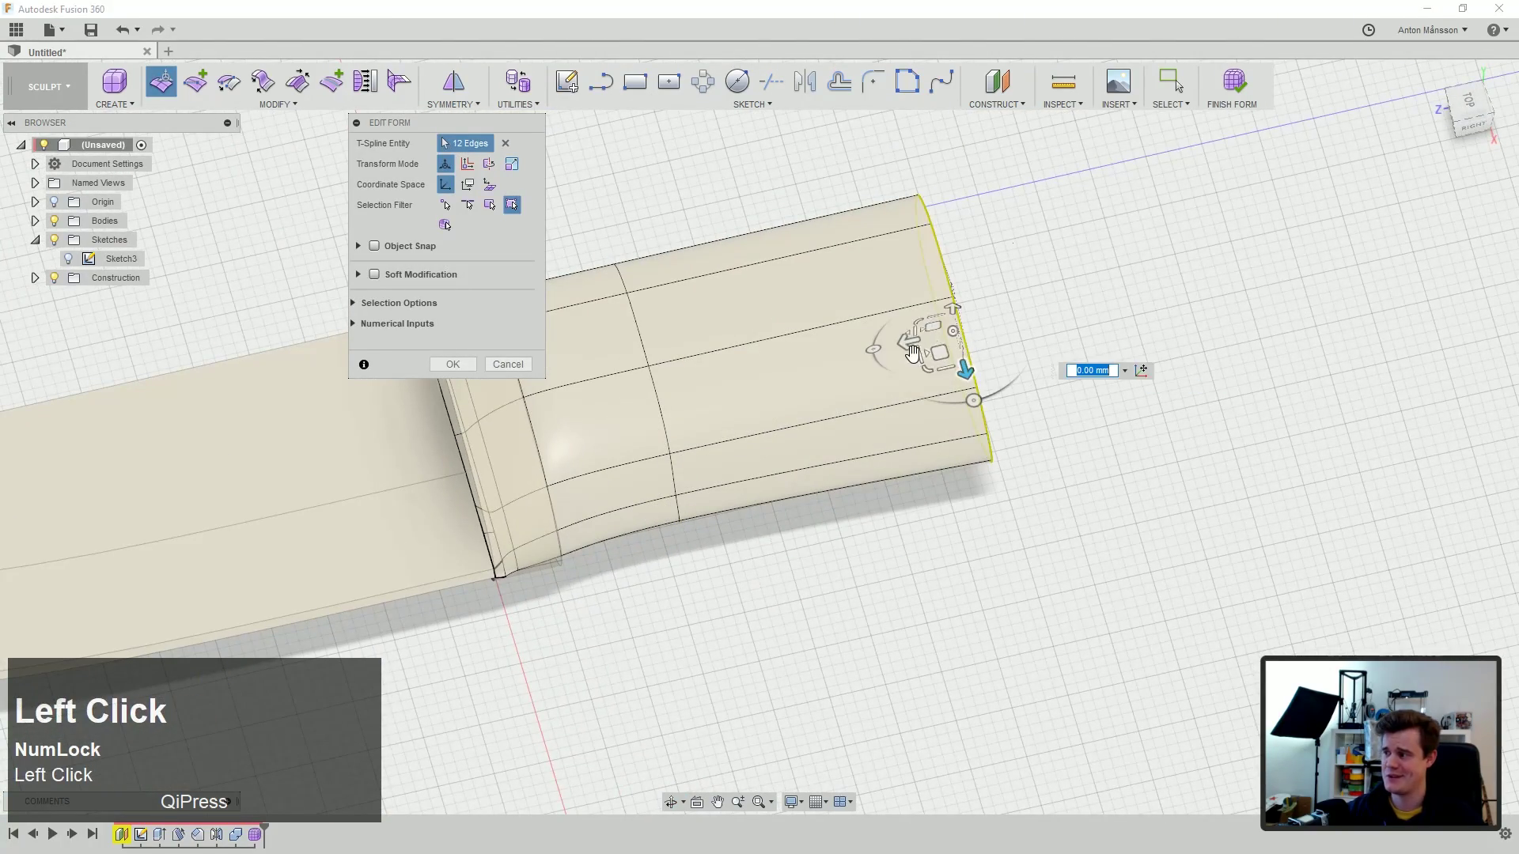
scroll(965, 304, up, 3)
ctrl+middle_drag(965, 304, 660, 403)
alt+drag(654, 415, 983, 410)
middle_drag(983, 411, 894, 362)
Step: Move the two spine-side mid-handle edges about 2.5 mm outward and 4.5 mm along the handle to bulge the spine
scroll(701, 492, down, 3)
click(716, 463)
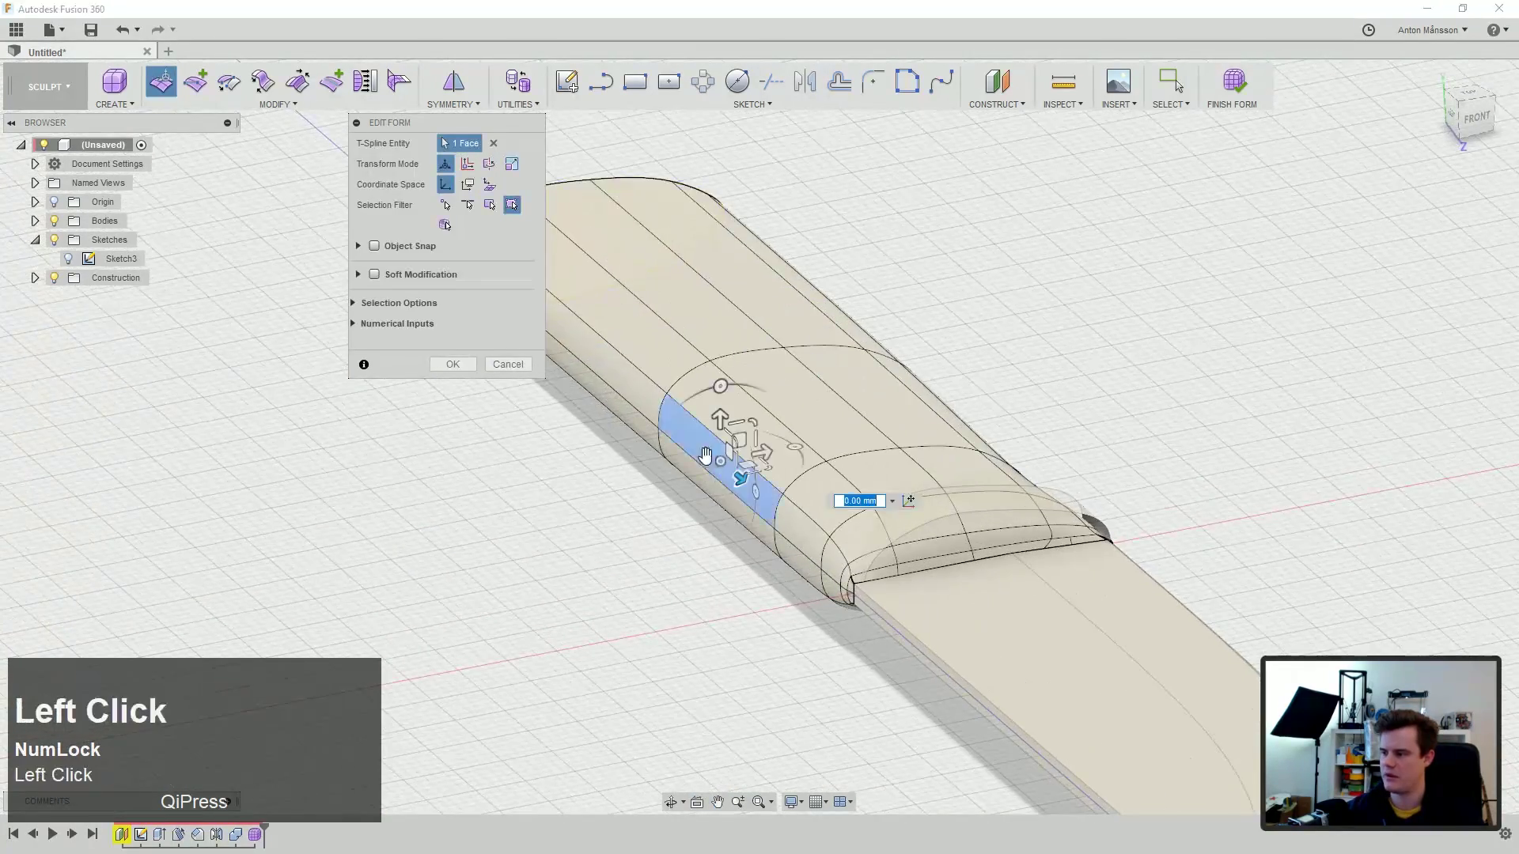
middle_drag(642, 414, 726, 428)
drag(715, 395, 740, 442)
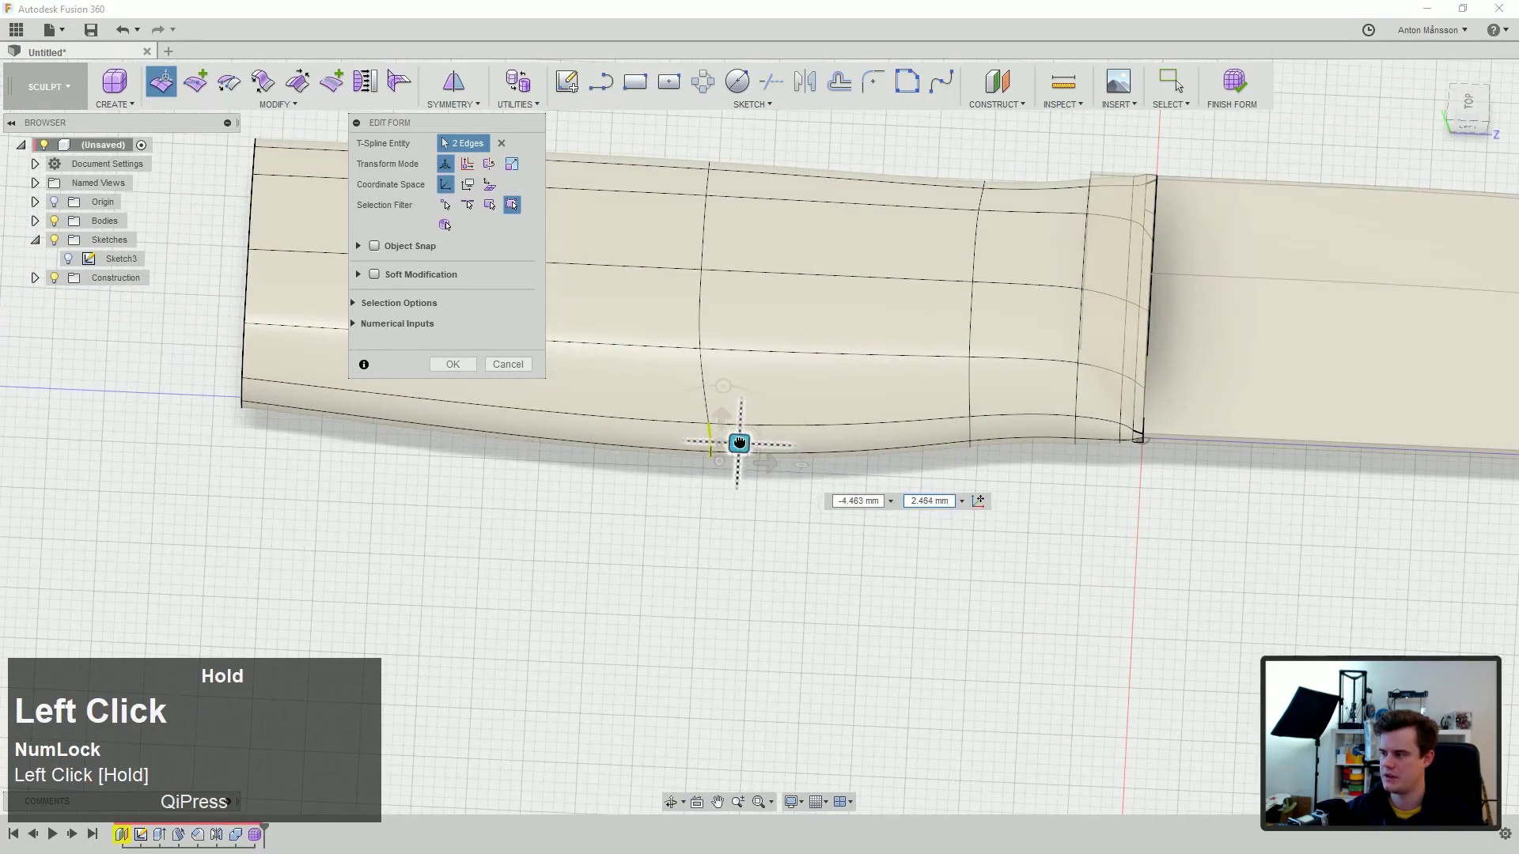
Step: Move the two spine-side edges of the handle's open end outward
middle_drag(735, 435, 664, 498)
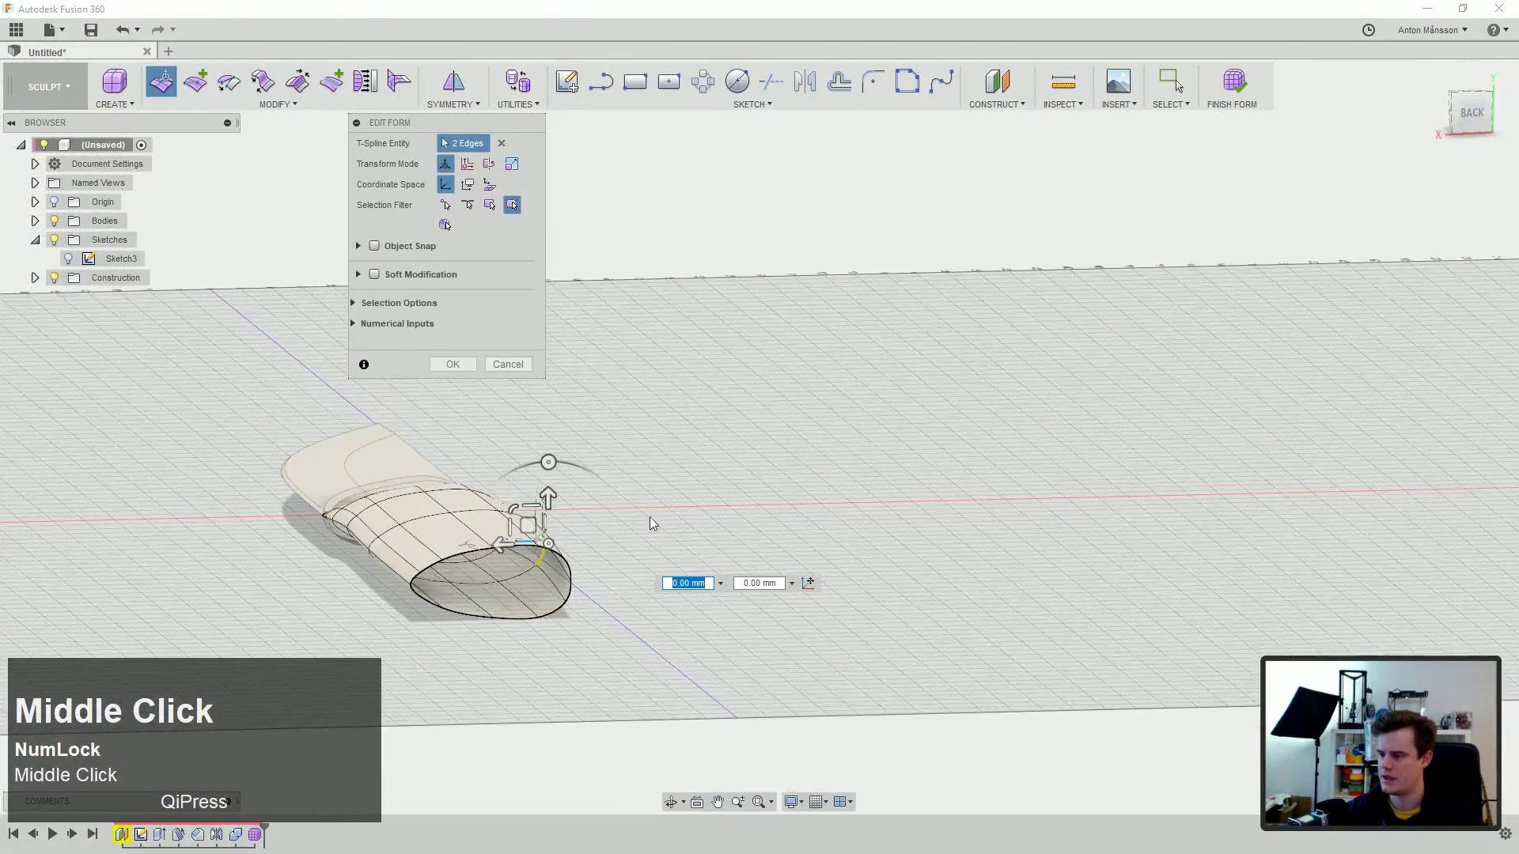
scroll(564, 601, down, 2)
scroll(564, 601, down, 1)
click(564, 601)
ctrl+click(564, 601)
middle_drag(563, 601, 686, 628)
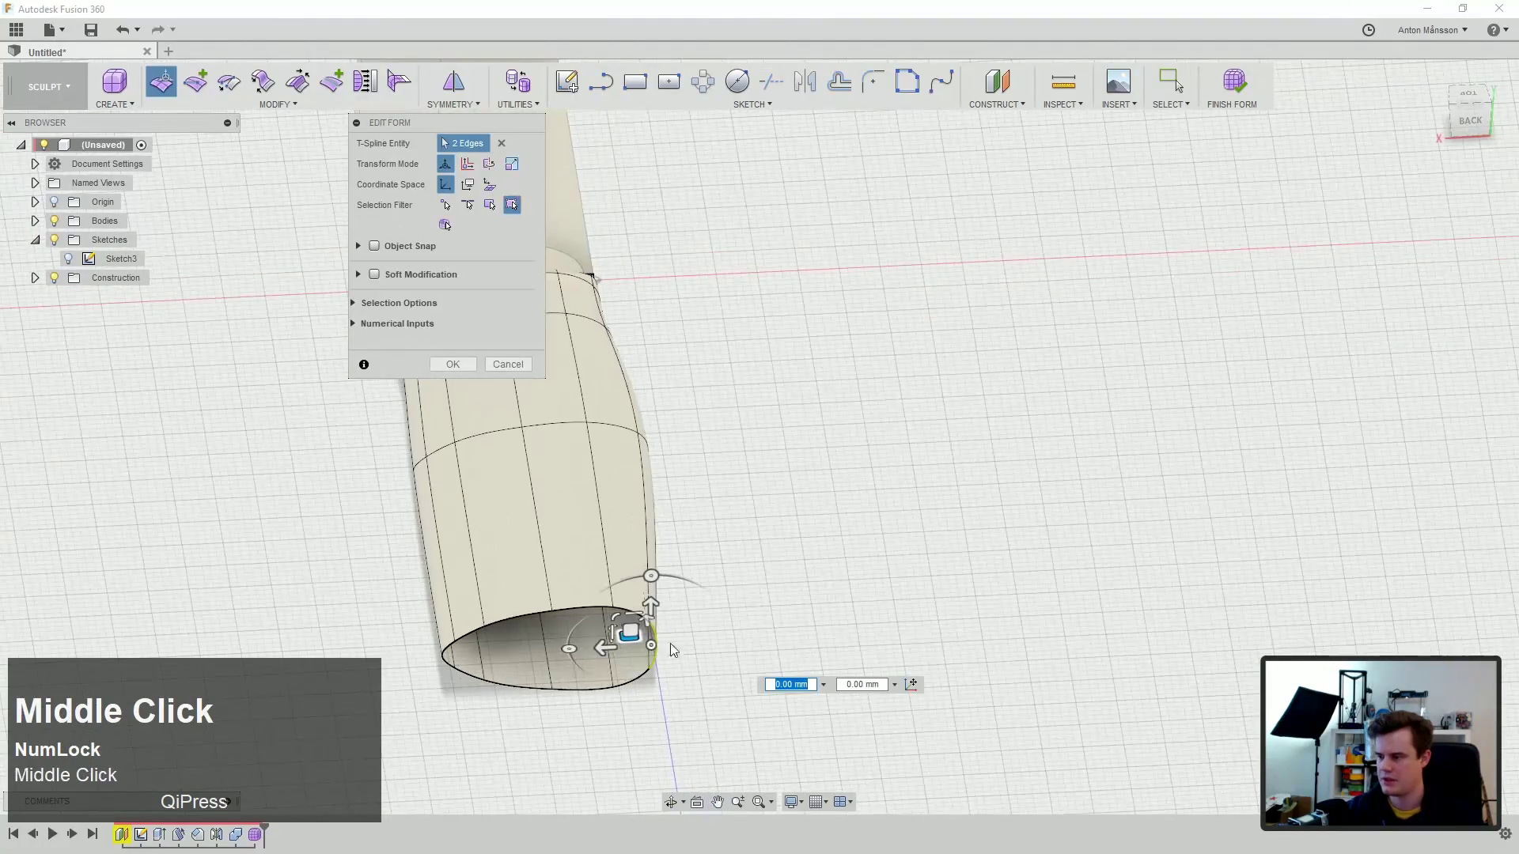
click(620, 644)
scroll(554, 601, up, 2)
middle_drag(554, 601, 618, 489)
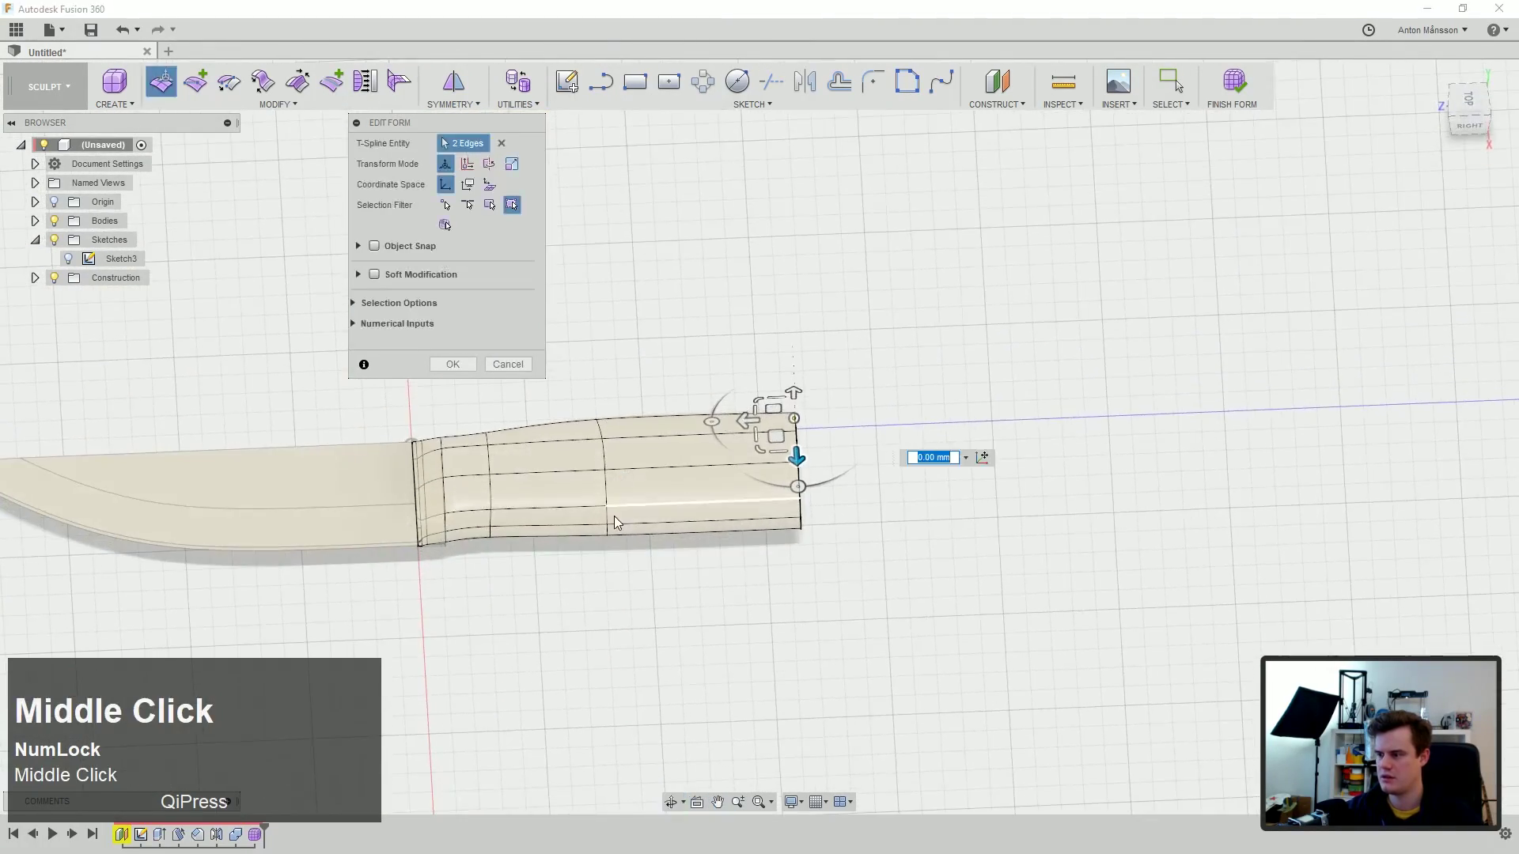
Step: Move the 12-edge loop at the handle's open end 19 mm back toward the blade
scroll(722, 545, down, 2)
middle_drag(721, 544, 866, 442)
double_click(920, 455)
drag(881, 437, 736, 415)
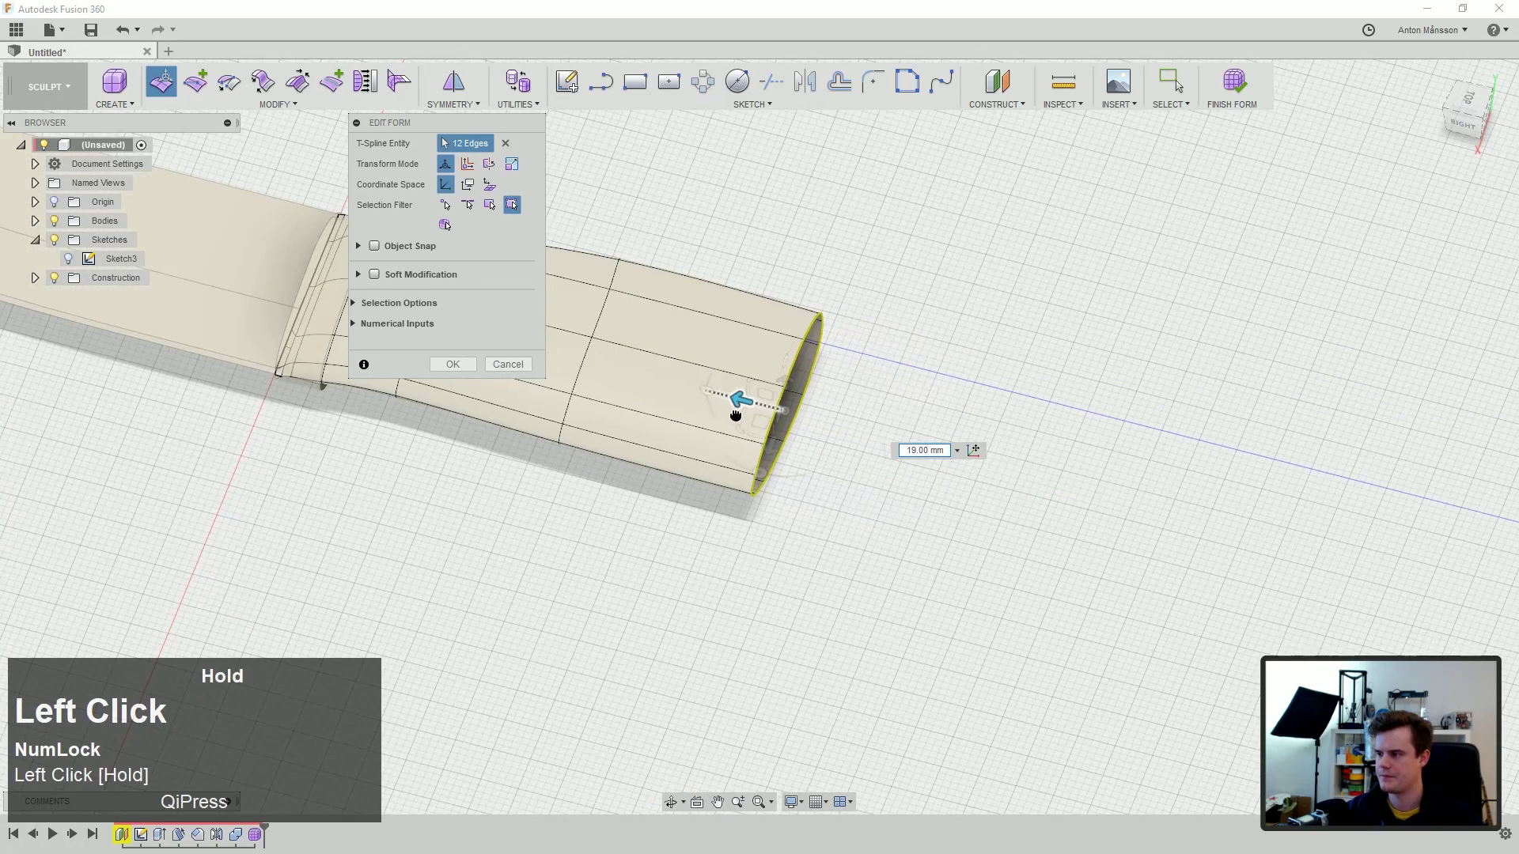
Step: Scale the 12-edge loop at the handle's open end to adjust the end's width
middle_drag(821, 454, 724, 417)
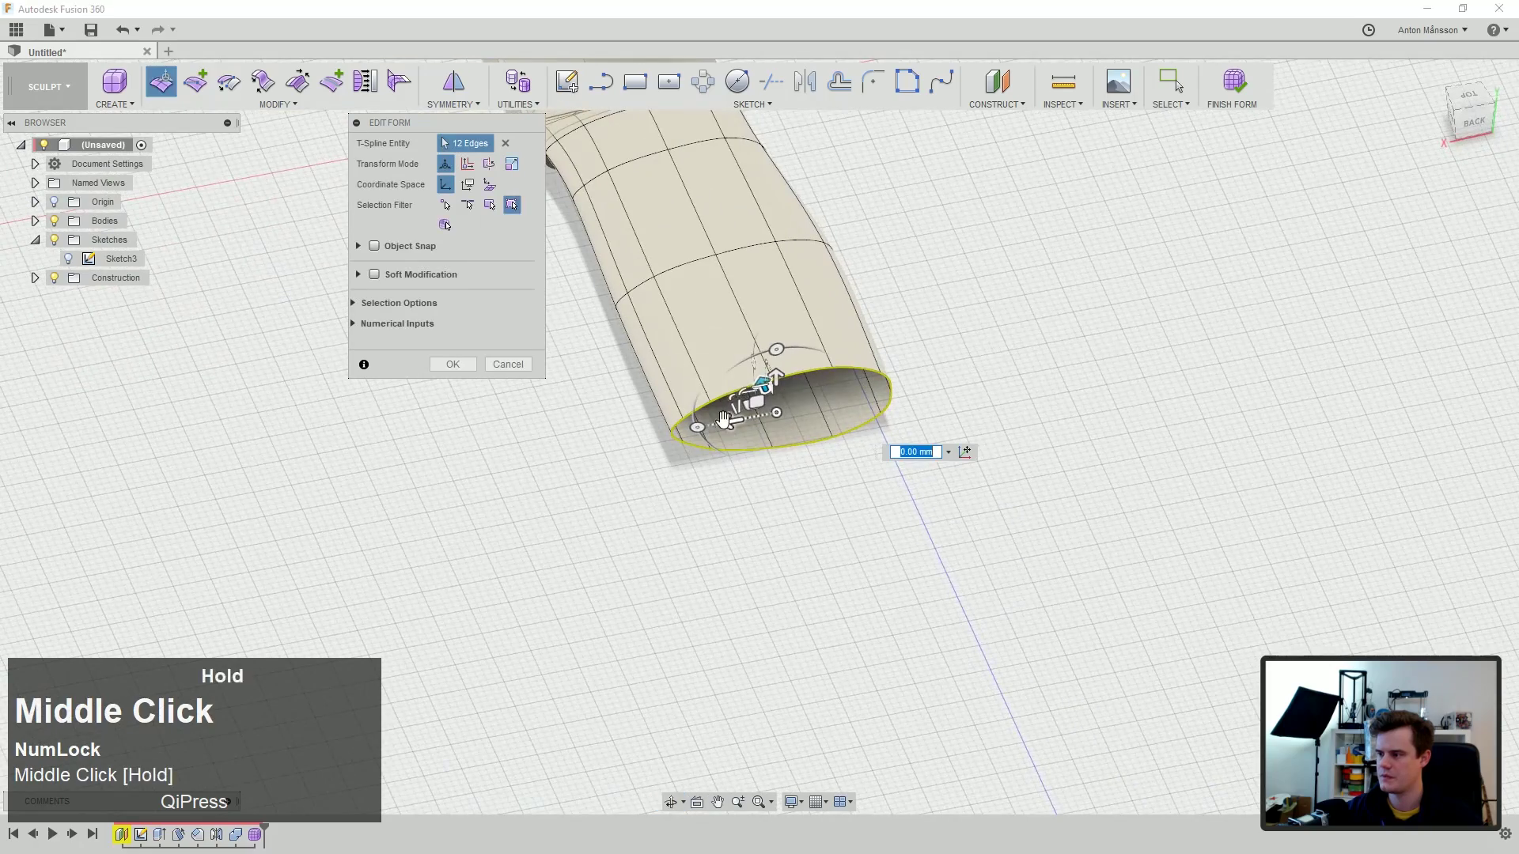
drag(741, 407, 737, 407)
scroll(724, 372, up, 2)
middle_drag(724, 372, 810, 383)
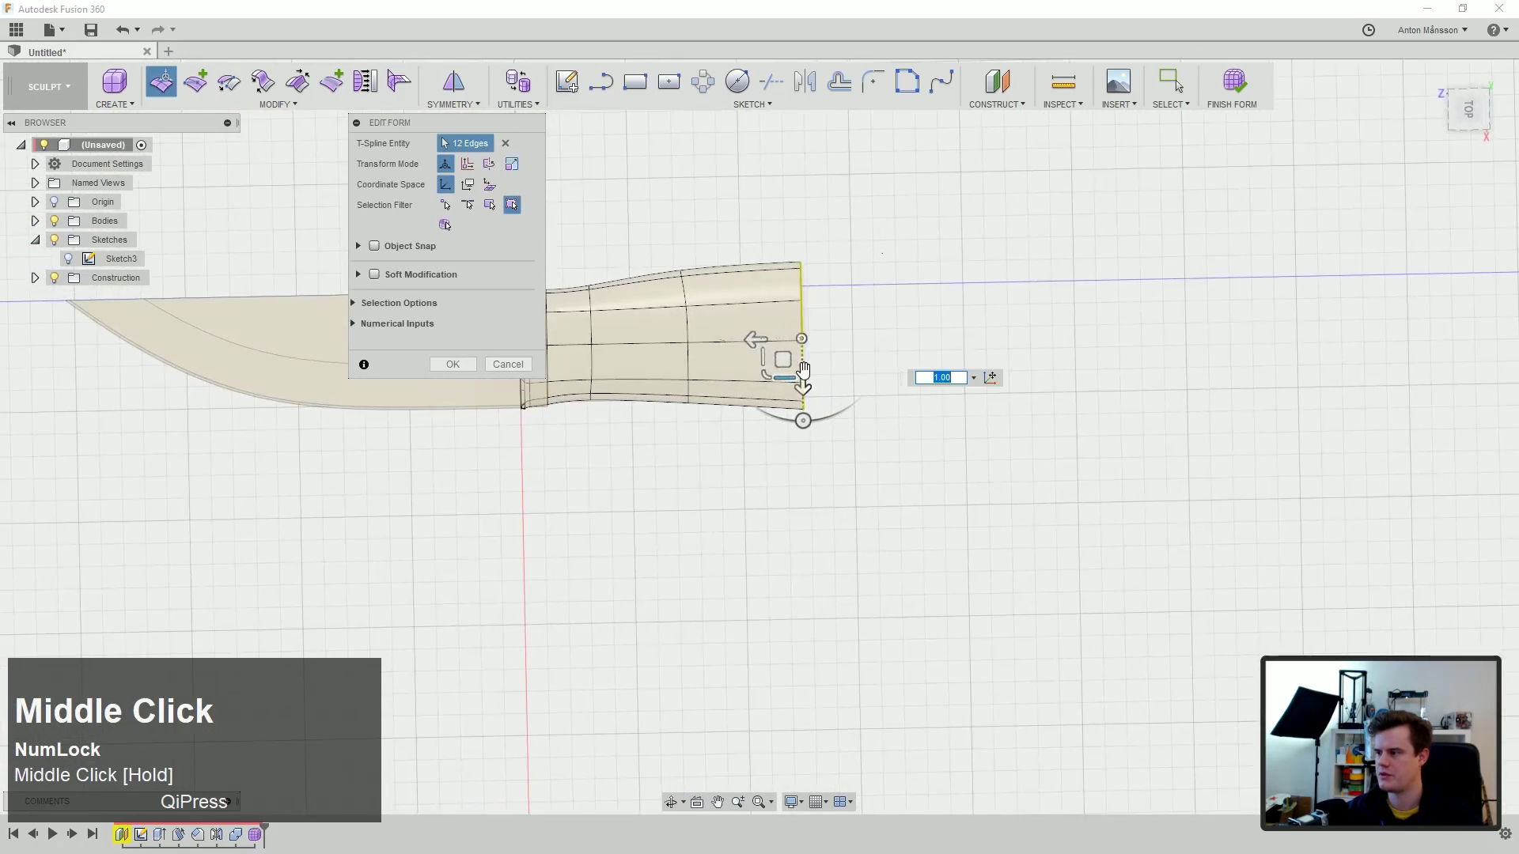
Step: Extrude four more handle sections from the open-end loop, narrowing the last two into a tapered butt
scroll(810, 382, down, 2)
drag(786, 356, 999, 364)
scroll(992, 363, up, 2)
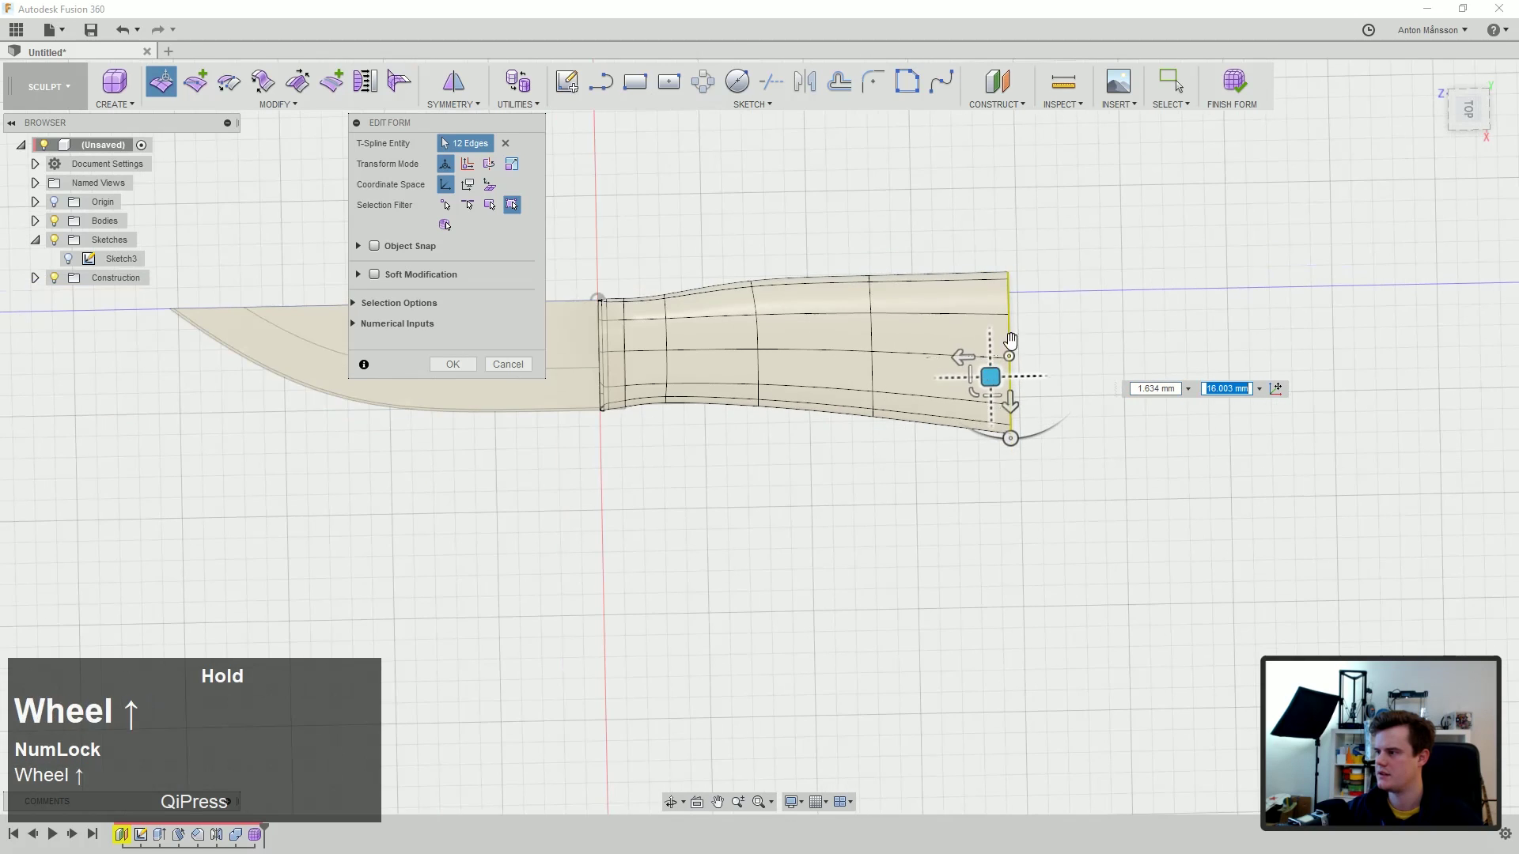
ctrl+middle_drag(991, 362, 739, 376)
alt+drag(633, 441, 1025, 439)
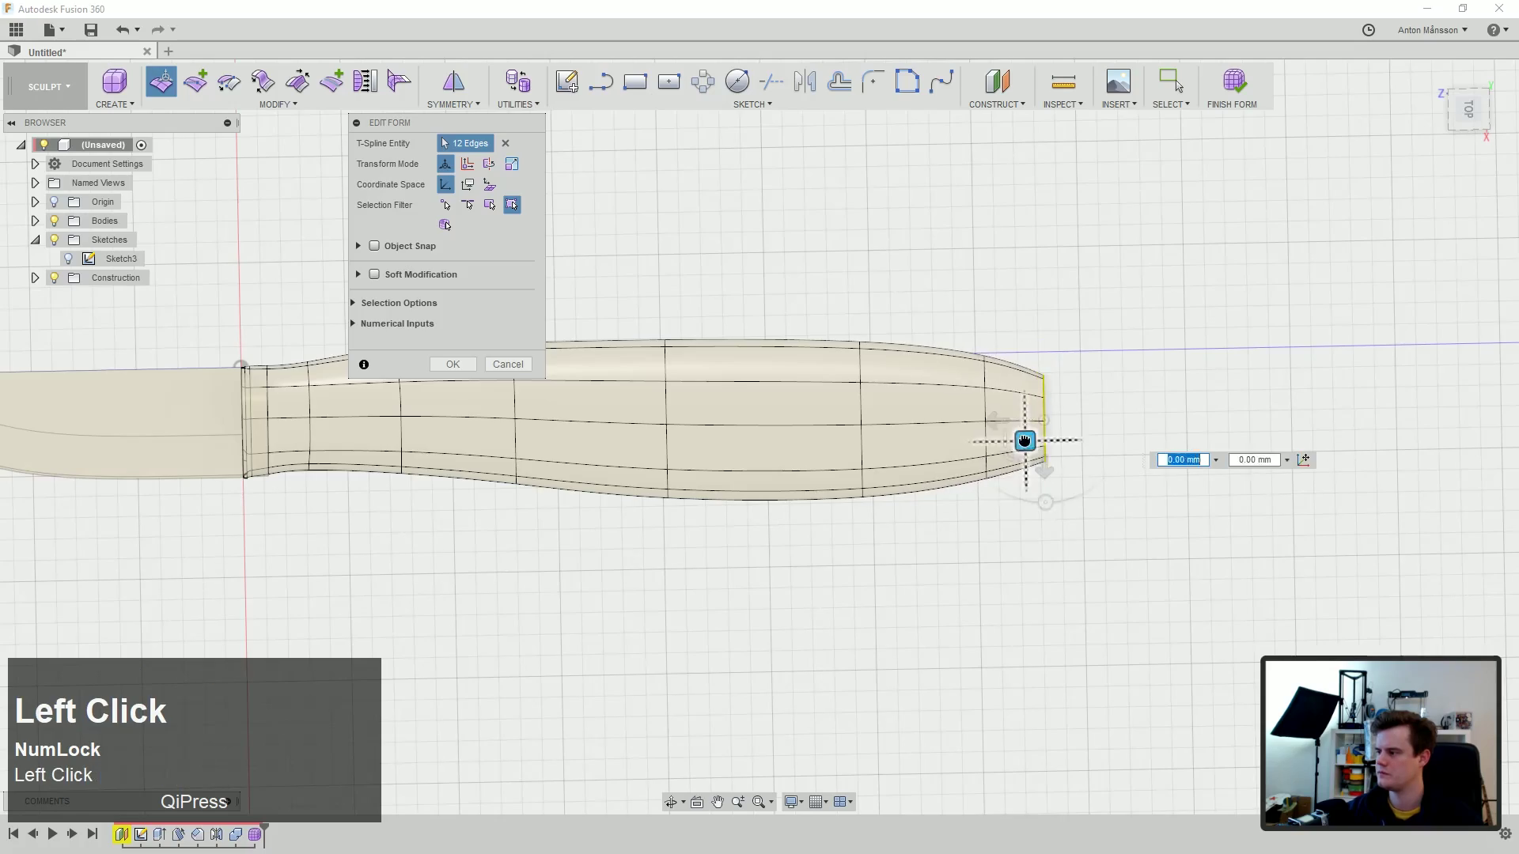
Step: Move the mid-handle edge loop 10 mm toward the blade and shift the neighbouring loop in front of it forward as well
scroll(692, 363, up, 2)
ctrl+middle_drag(692, 364, 888, 429)
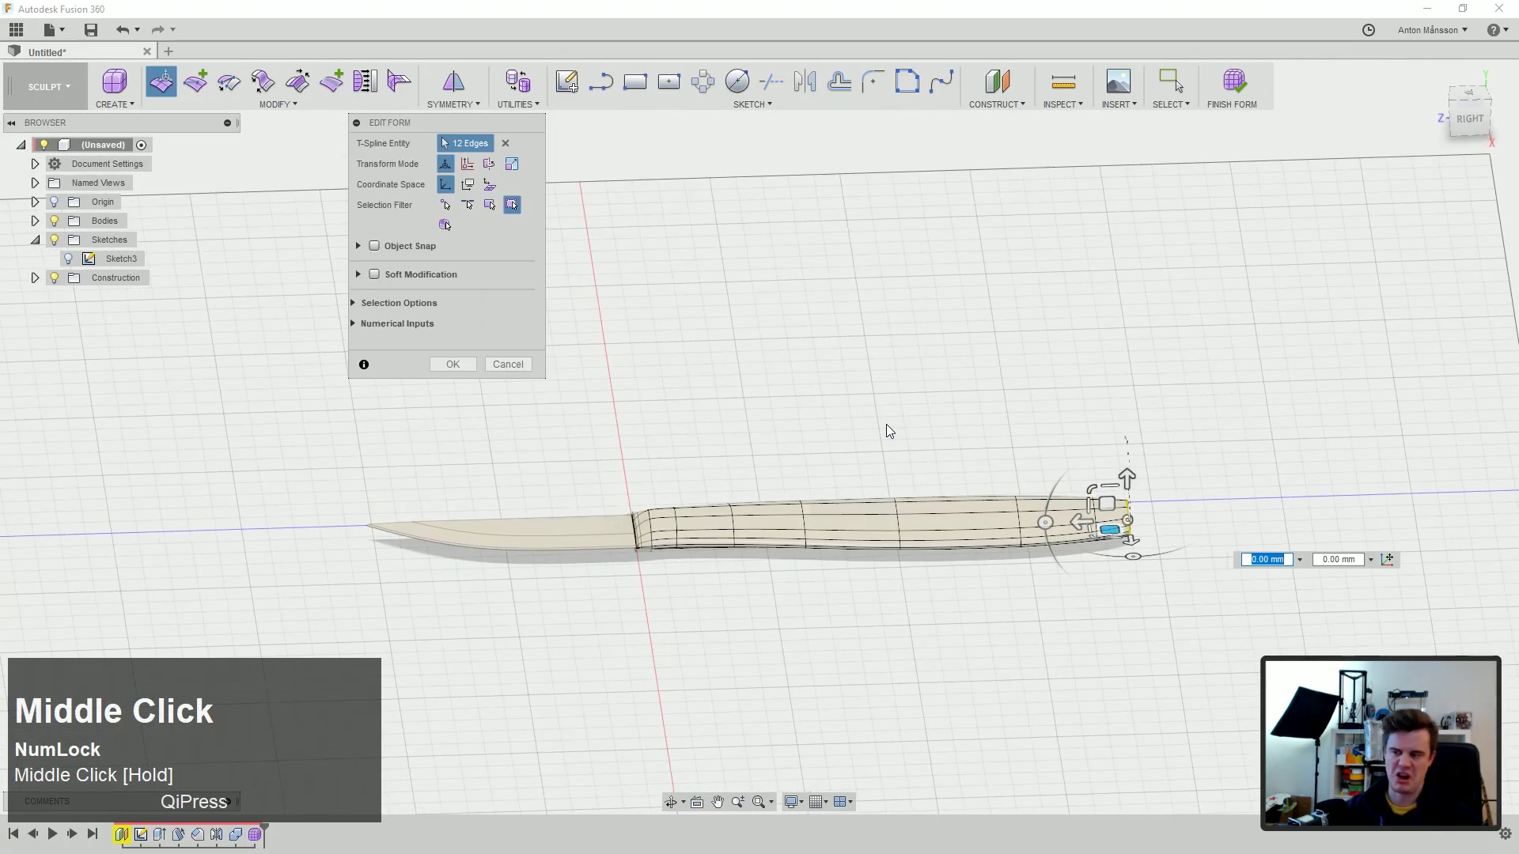
scroll(906, 495, down, 2)
click(901, 522)
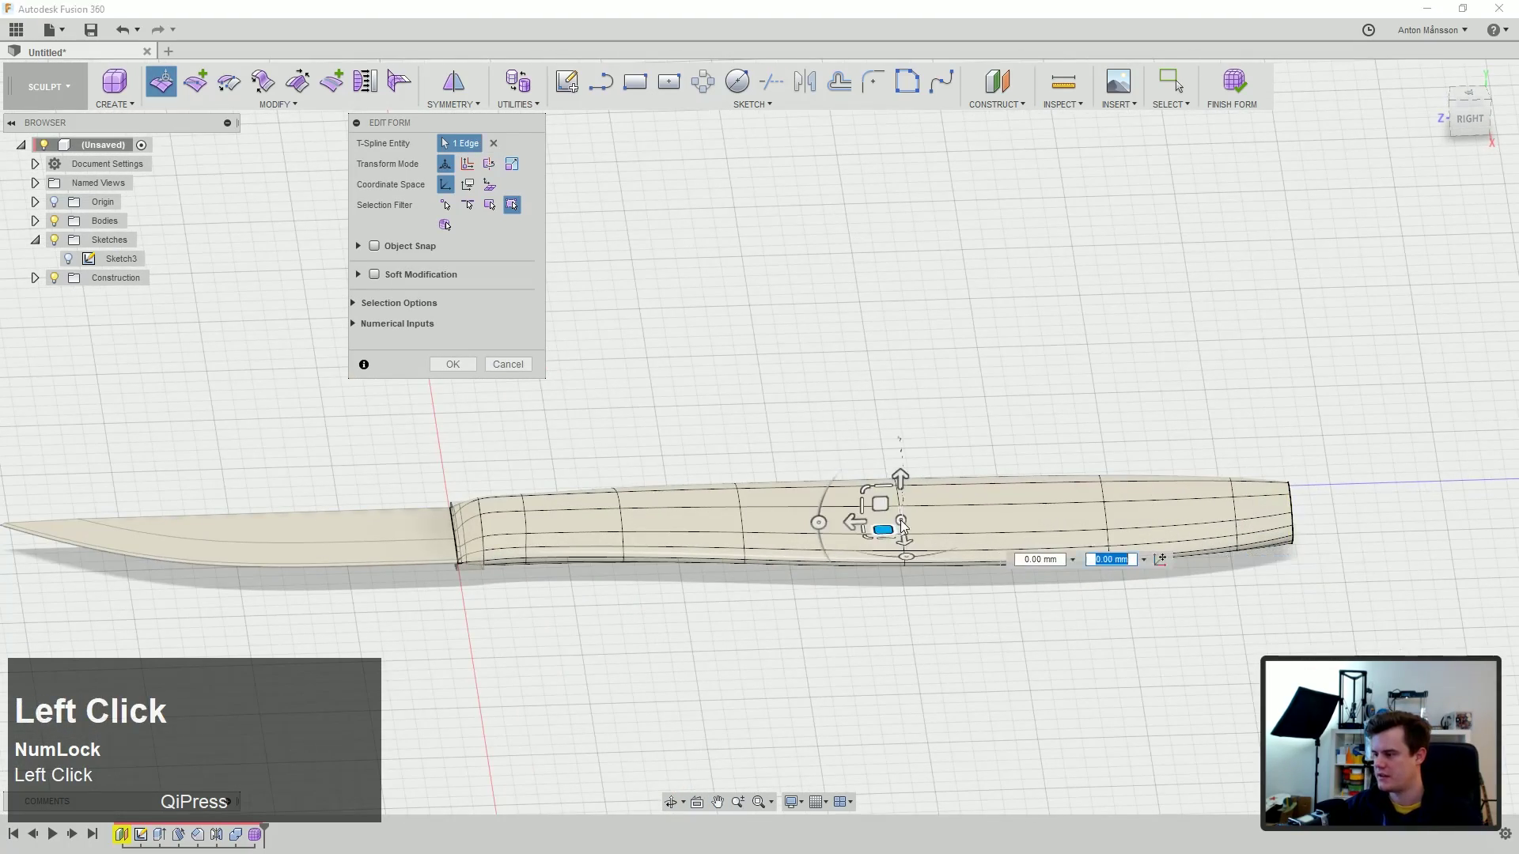
scroll(902, 526, up, 2)
middle_drag(929, 429, 871, 495)
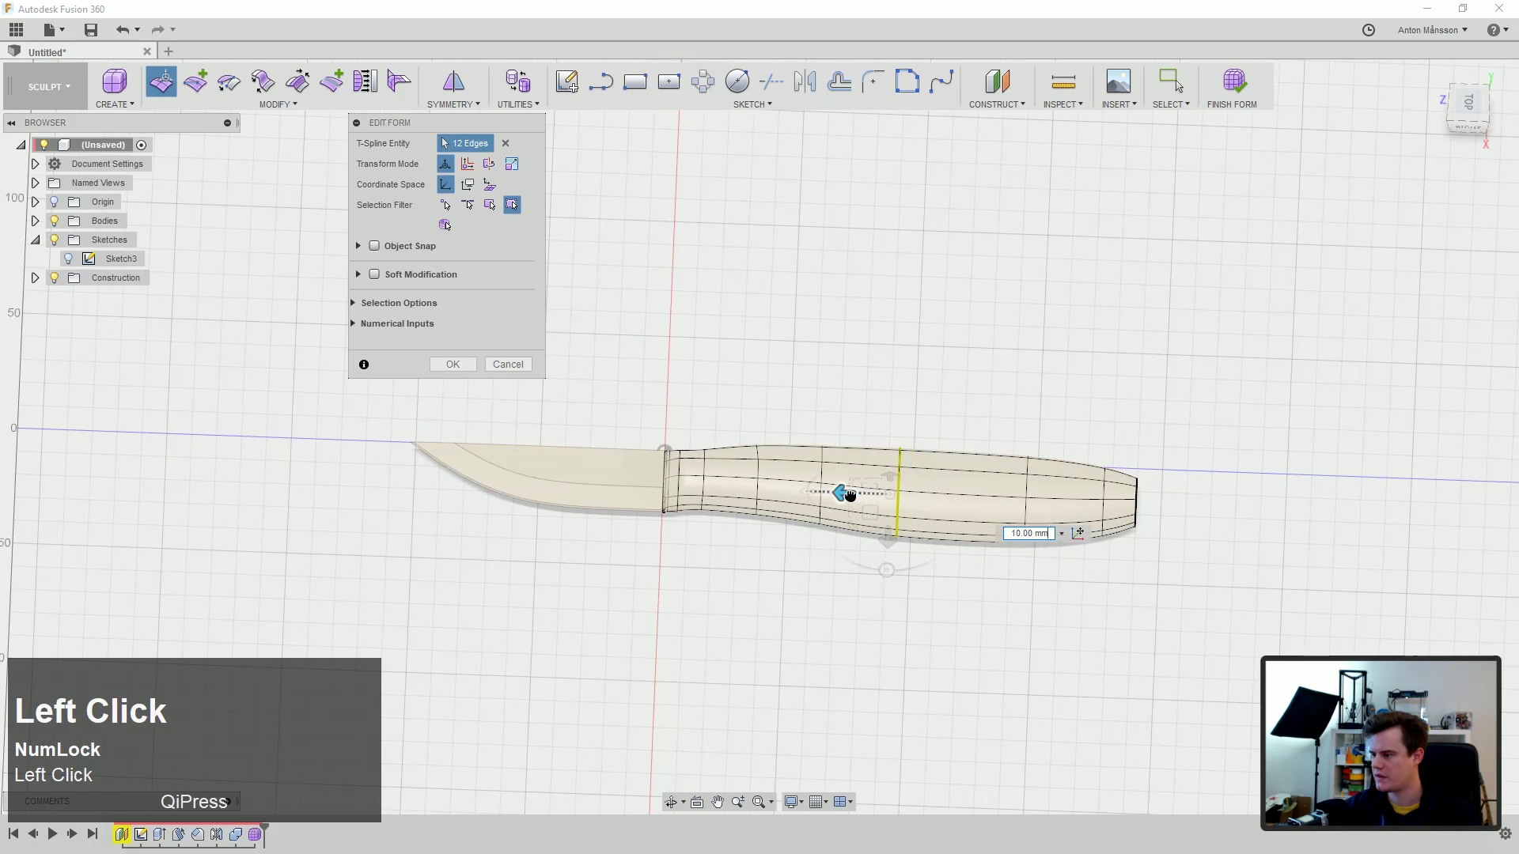
scroll(818, 469, down, 2)
click(820, 469)
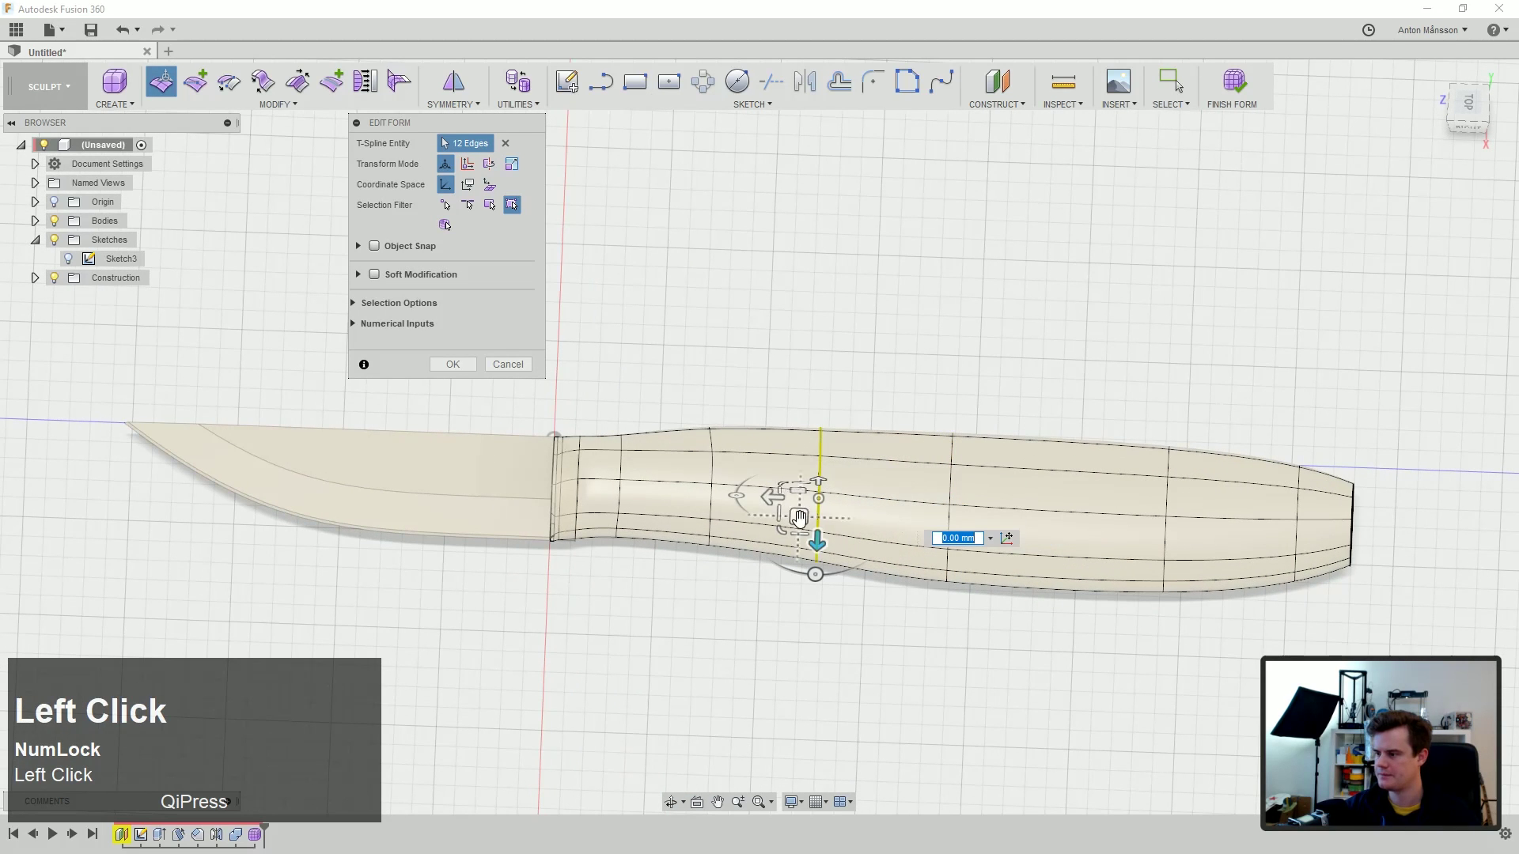
drag(774, 497, 763, 497)
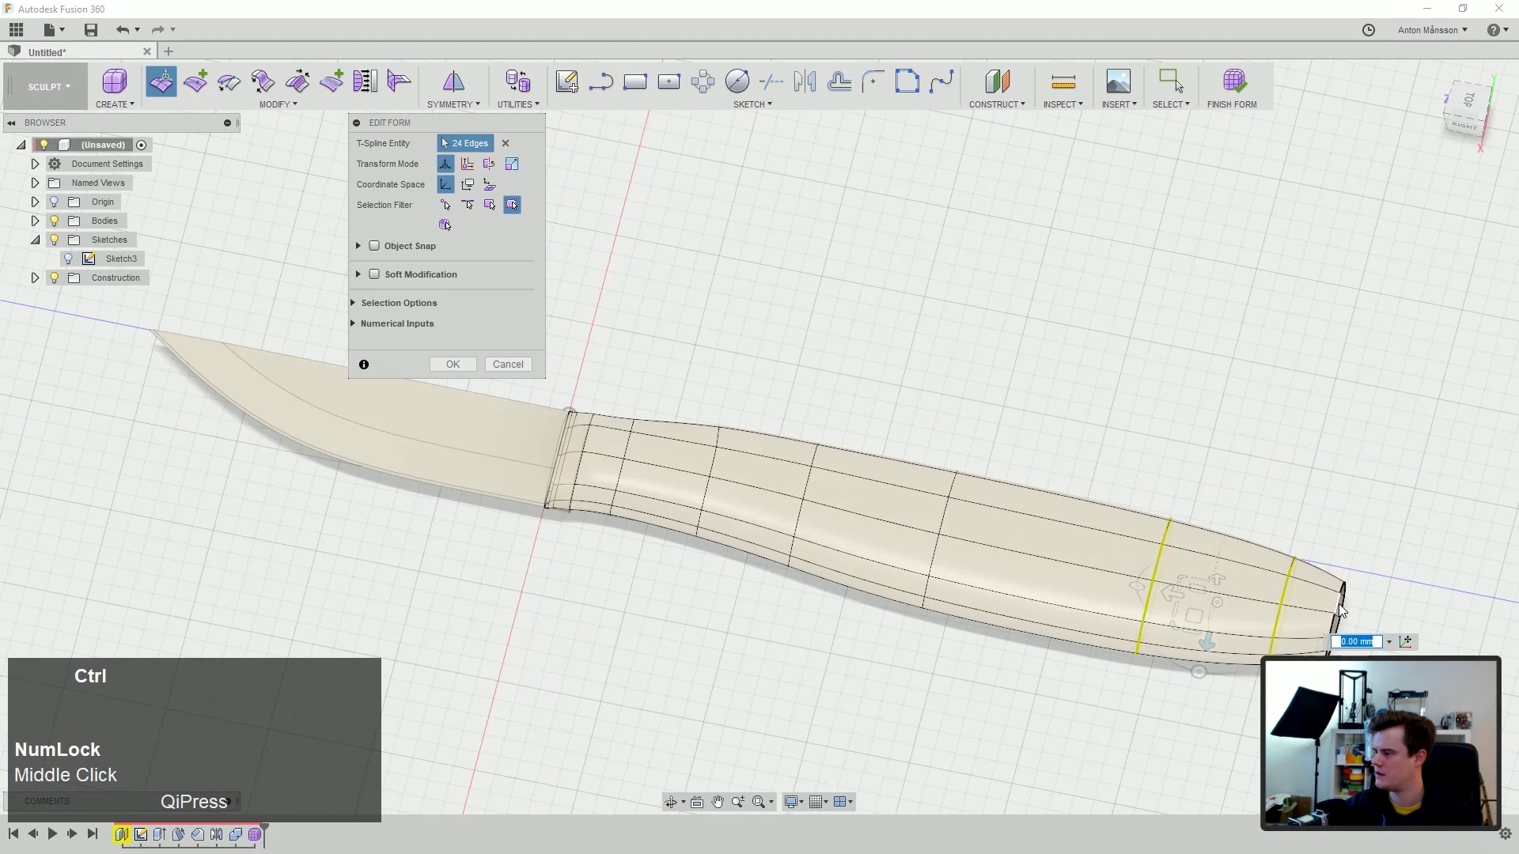
Step: Move the three edge loops at the butt end together toward the blade to shorten the handle
ctrl+double_click(1339, 605)
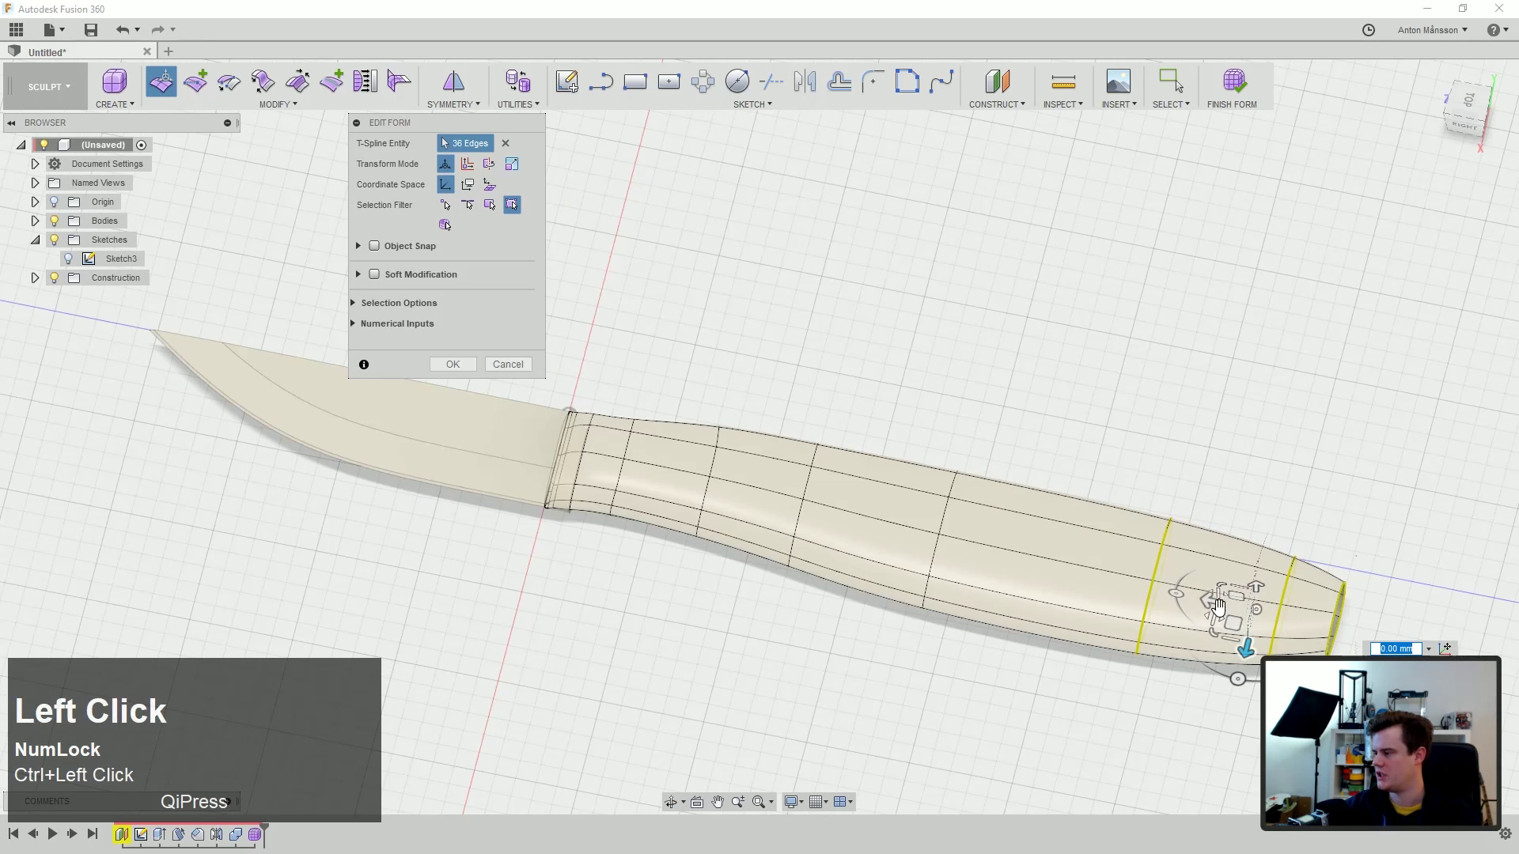
drag(1163, 594, 1101, 586)
middle_drag(1102, 586, 1058, 527)
drag(1093, 505, 1037, 502)
Step: Move the two mid-handle loops 15 mm toward the blade and the loop in front of them 10 mm the same way
drag(908, 501, 751, 490)
ctrl+double_click(807, 444)
ctrl+double_click(922, 473)
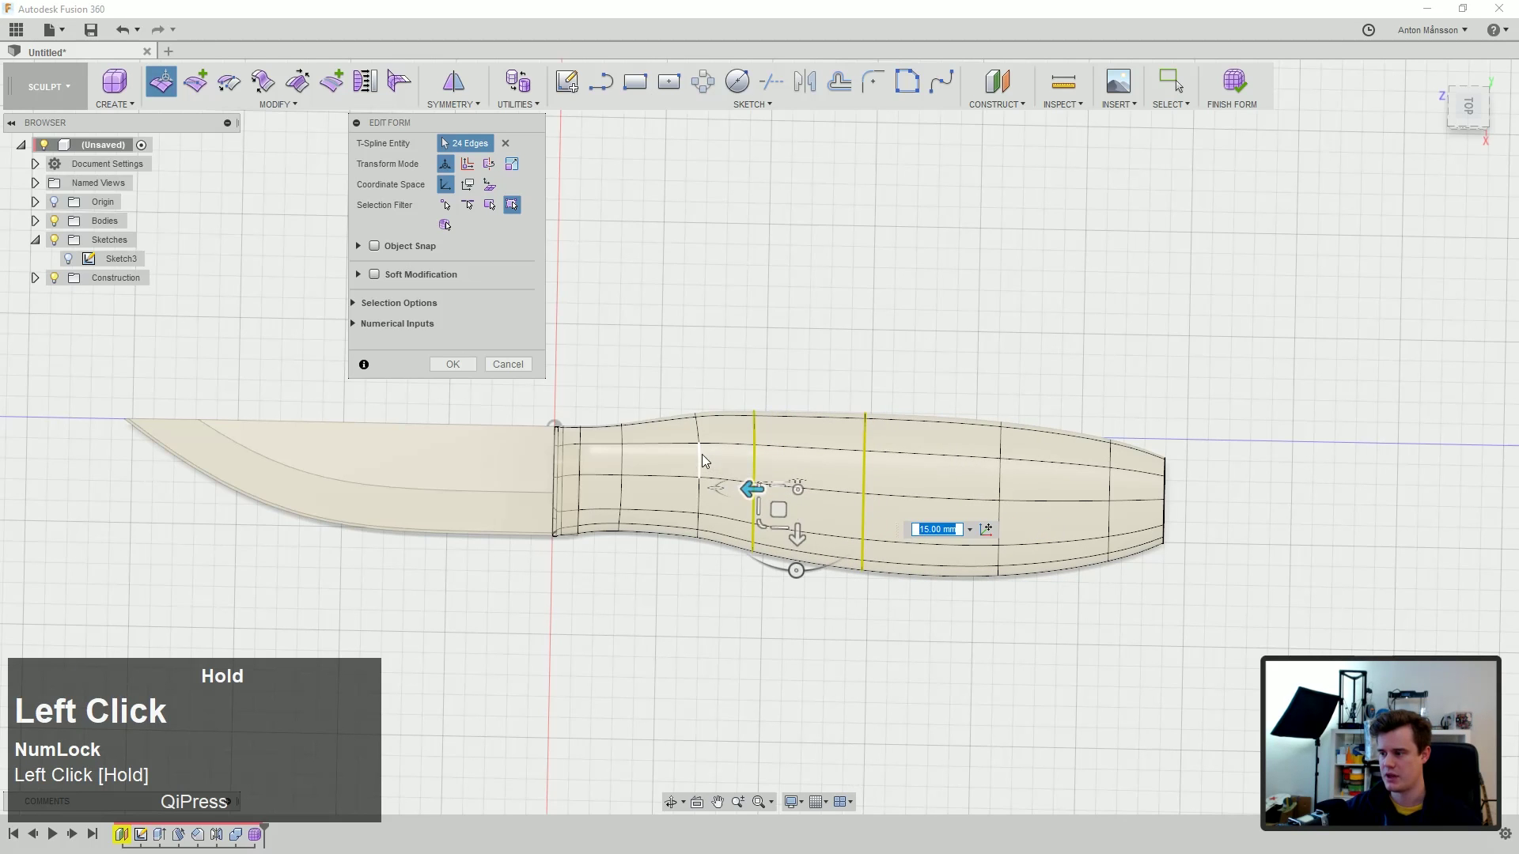
drag(650, 477, 605, 478)
scroll(658, 383, down, 4)
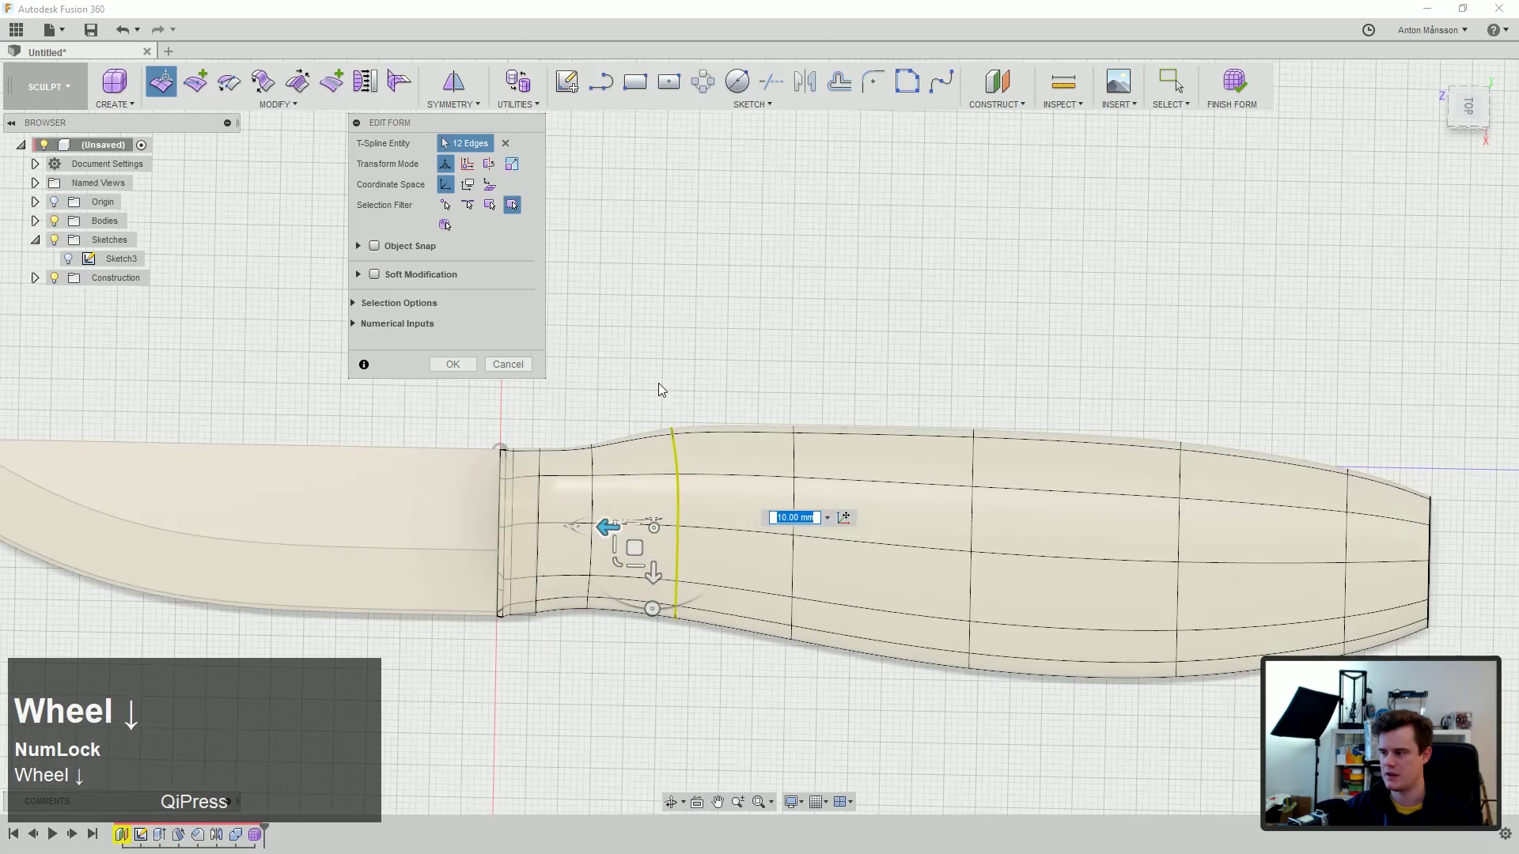
Step: Move the two spine-side edges where the neck meets the grip about 0.9 mm inward
click(677, 454)
middle_drag(677, 455, 553, 465)
scroll(601, 506, down, 3)
scroll(577, 456, down, 3)
click(560, 463)
ctrl+click(563, 473)
drag(554, 465, 571, 461)
scroll(682, 435, up, 3)
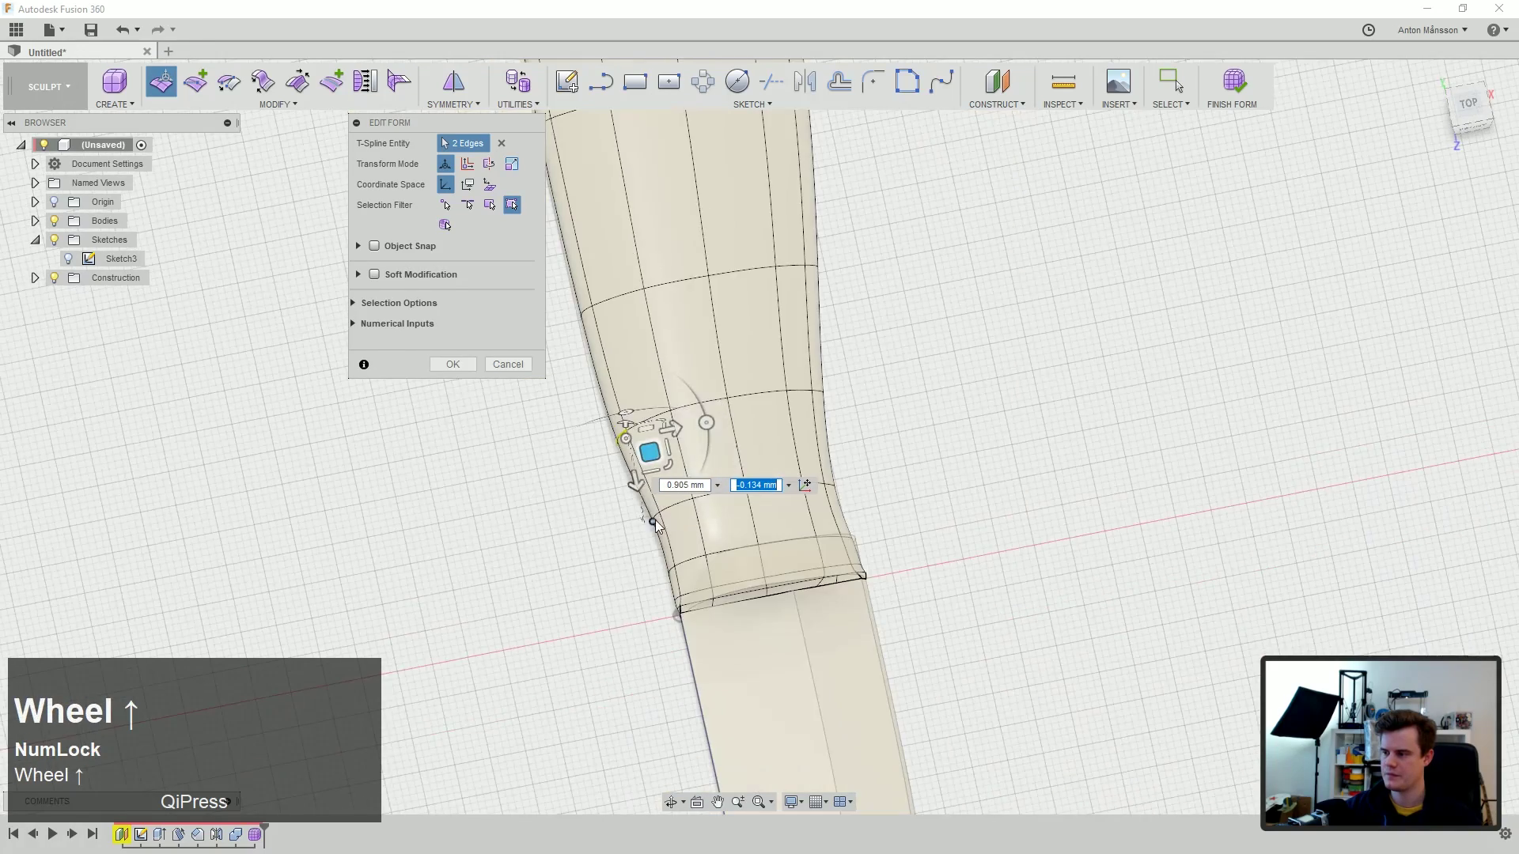
Step: Move the two spine-side edges of the neck loop near the blade outward
scroll(669, 582, down, 3)
click(674, 572)
middle_drag(674, 572, 718, 524)
click(750, 647)
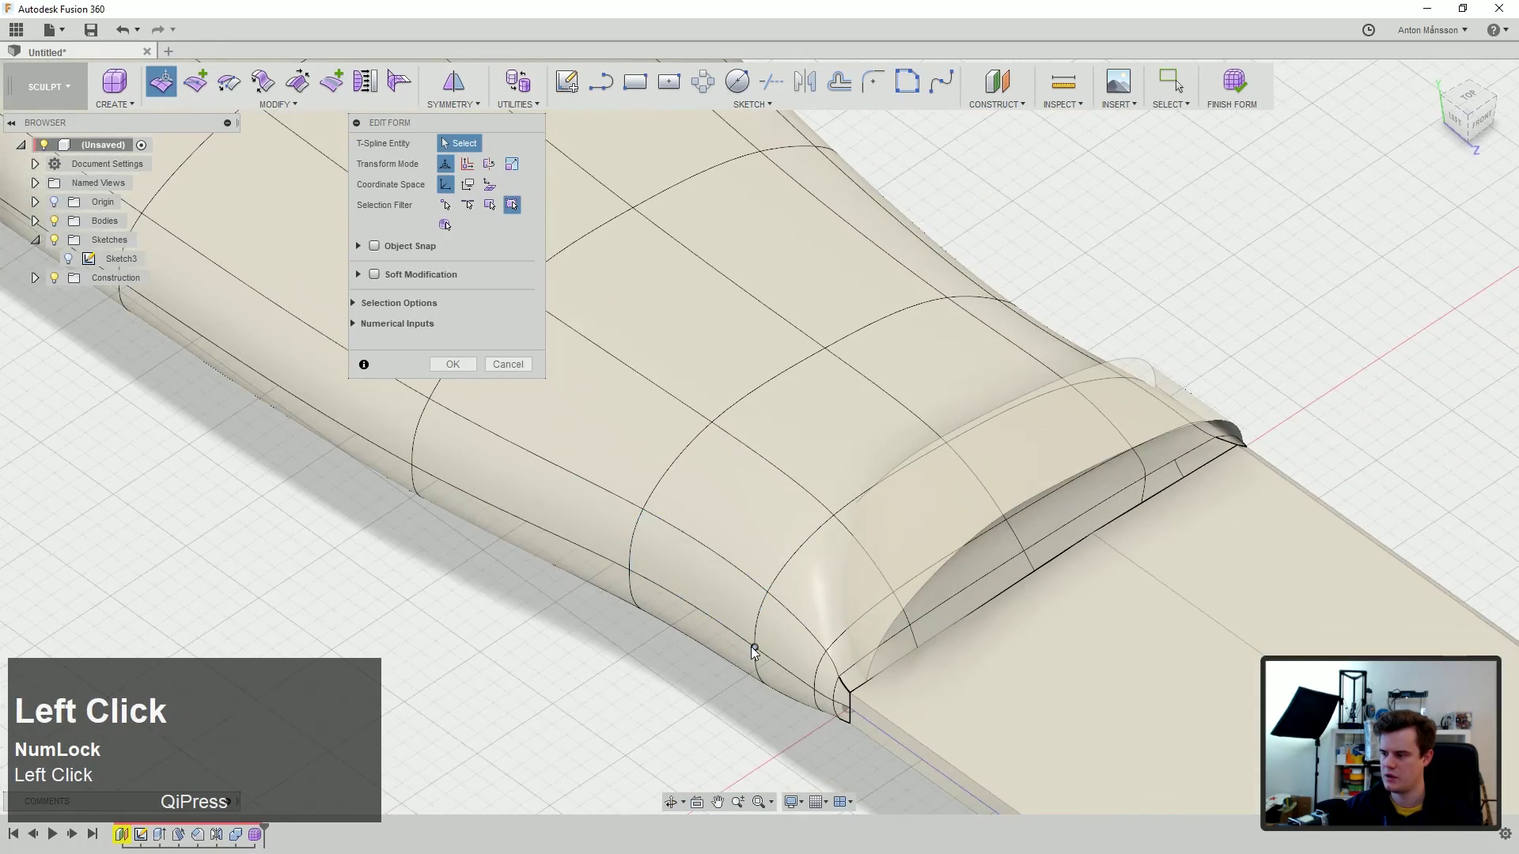
ctrl+click(758, 623)
middle_drag(758, 623, 786, 586)
drag(786, 586, 745, 615)
Step: Move the next pair of spine-side edges along the handle to even out the spine's contour
click(666, 445)
middle_drag(669, 447, 625, 510)
ctrl+click(677, 468)
drag(680, 445, 636, 474)
Step: Select the middle faces along both flat sides of the grip and scale them apart to thicken the handle
scroll(768, 354, up, 3)
middle_drag(767, 353, 617, 340)
middle_drag(989, 317, 1107, 237)
click(633, 434)
ctrl+click(648, 417)
middle_drag(647, 418, 532, 613)
ctrl+click(563, 642)
ctrl+click(540, 694)
scroll(543, 670, up, 3)
middle_drag(543, 670, 755, 613)
middle_drag(755, 613, 613, 546)
ctrl+click(420, 630)
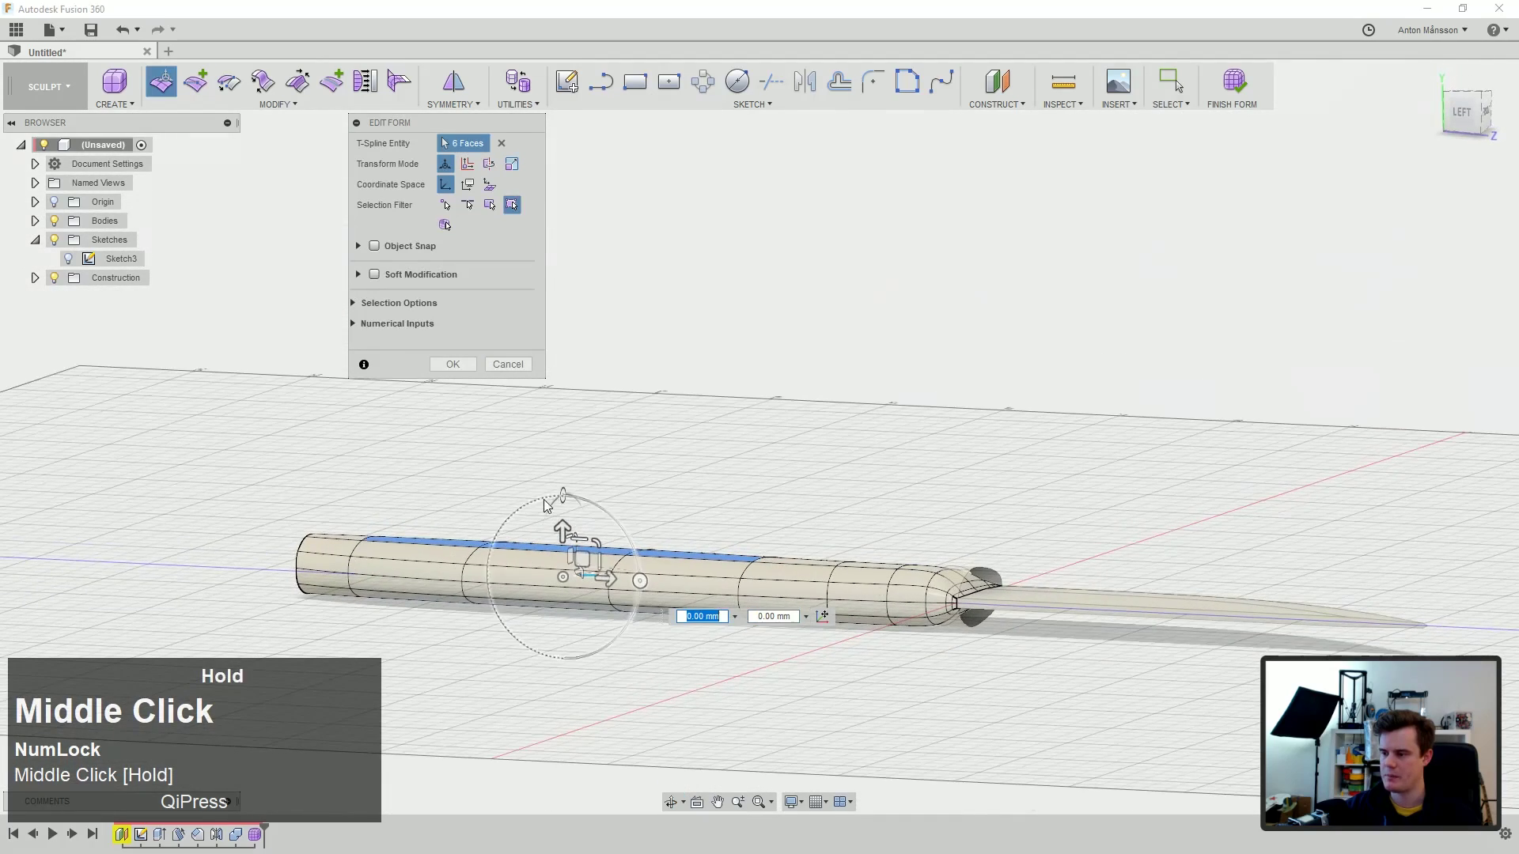
drag(582, 536, 586, 525)
middle_drag(586, 525, 735, 596)
Step: Scale the opposing edge pairs on both flat sides of the neck to smooth the thickness transition, and finish the form
scroll(874, 548, down, 5)
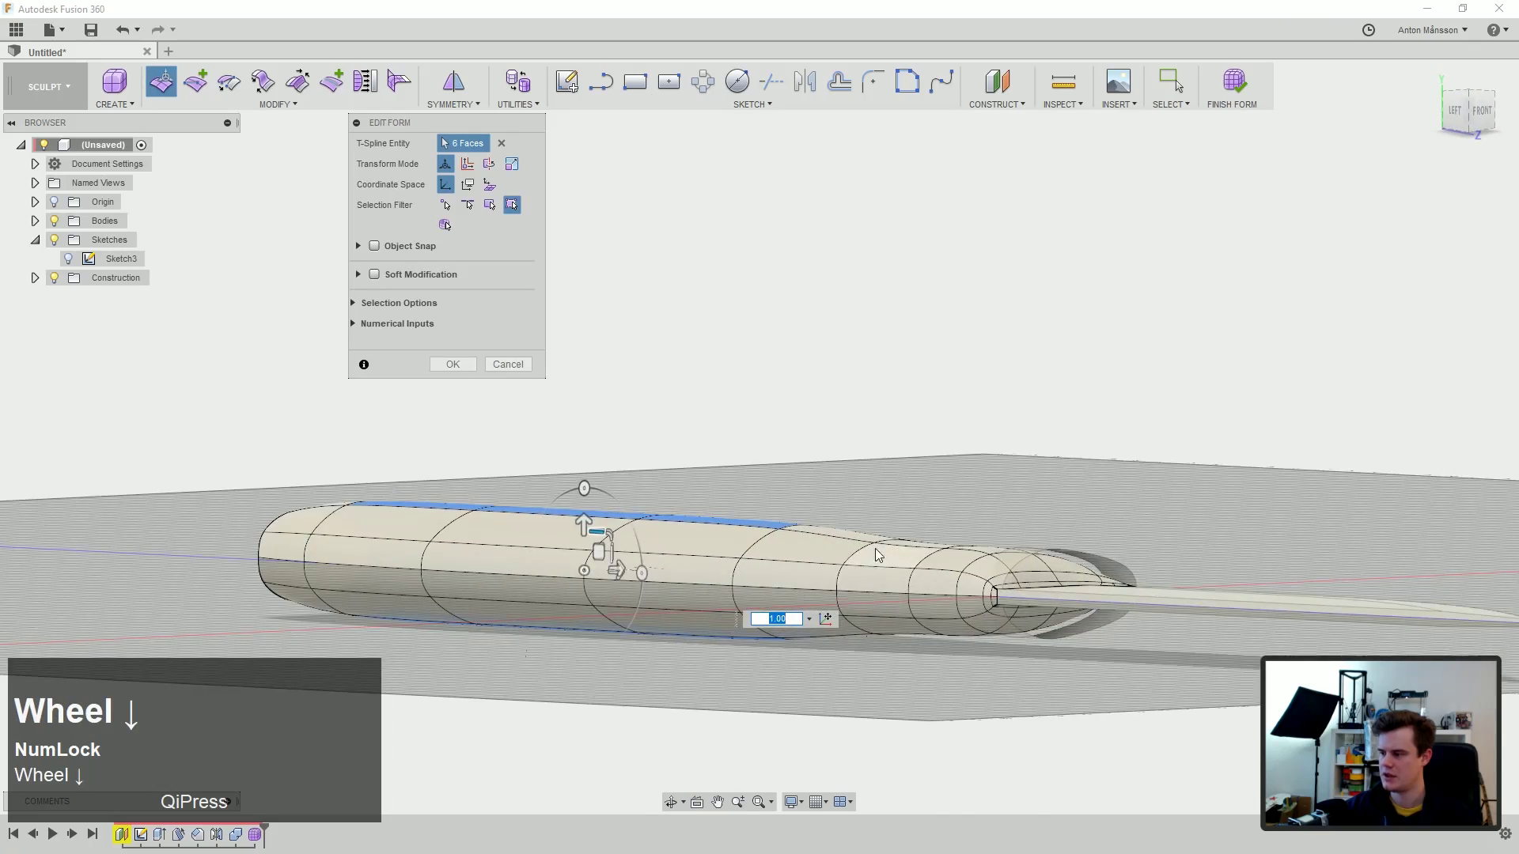
click(888, 539)
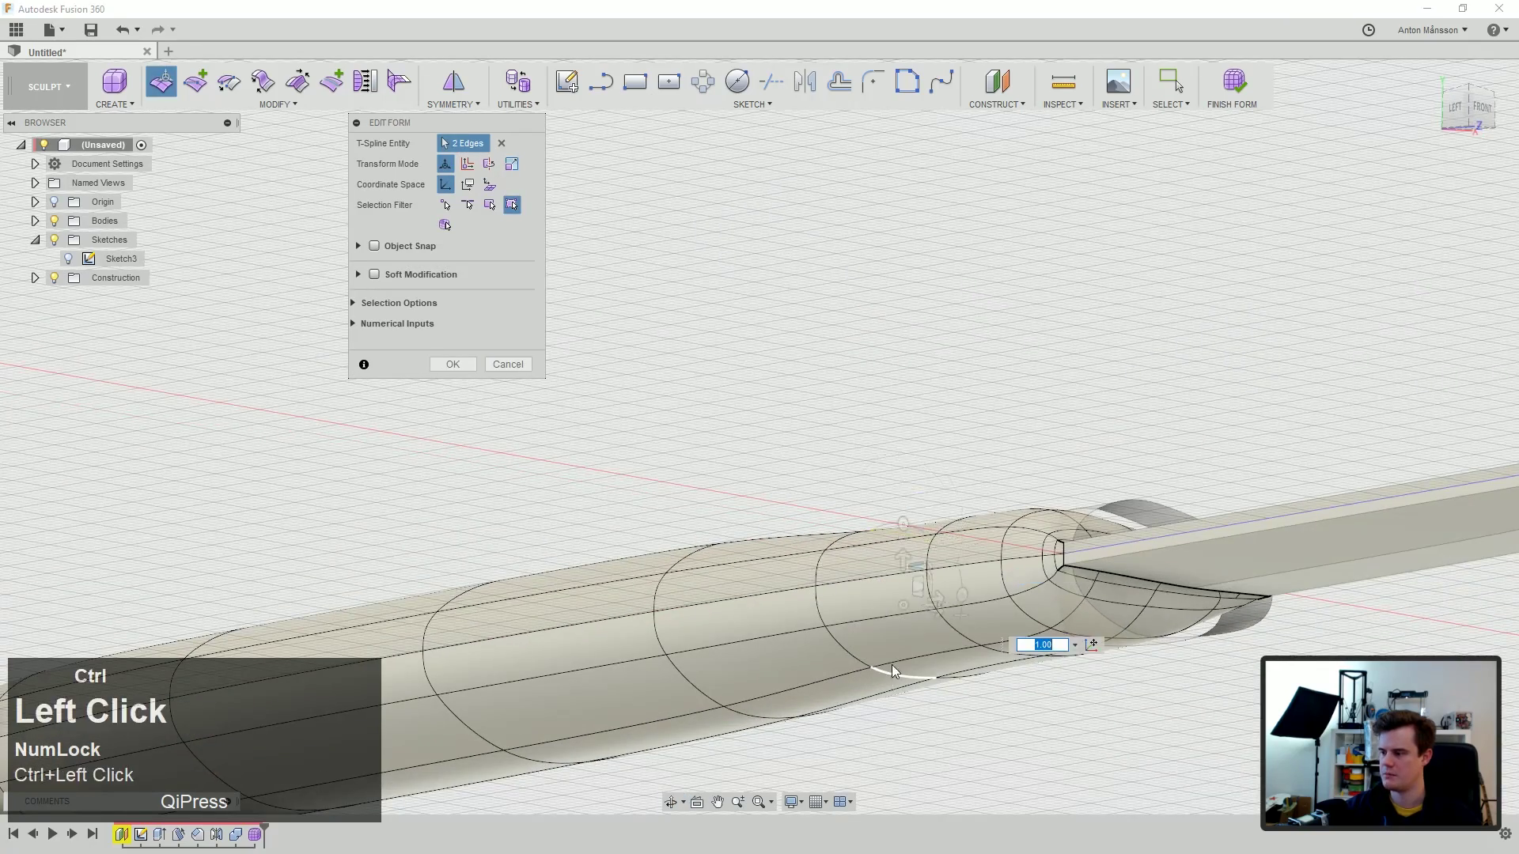
scroll(915, 560, down, 2)
middle_drag(921, 557, 743, 553)
click(717, 563)
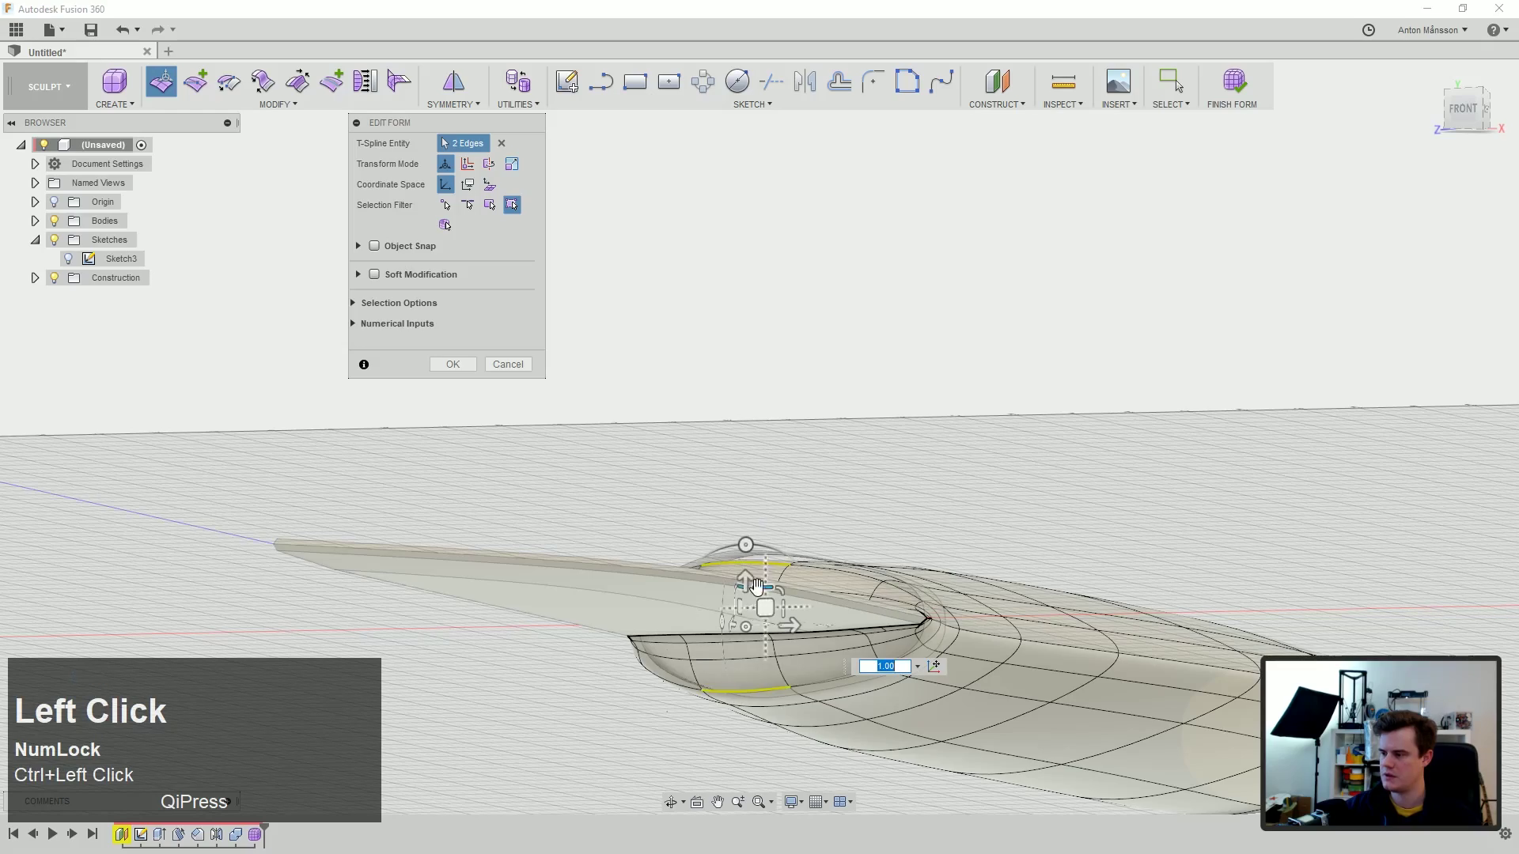
middle_drag(759, 591, 892, 563)
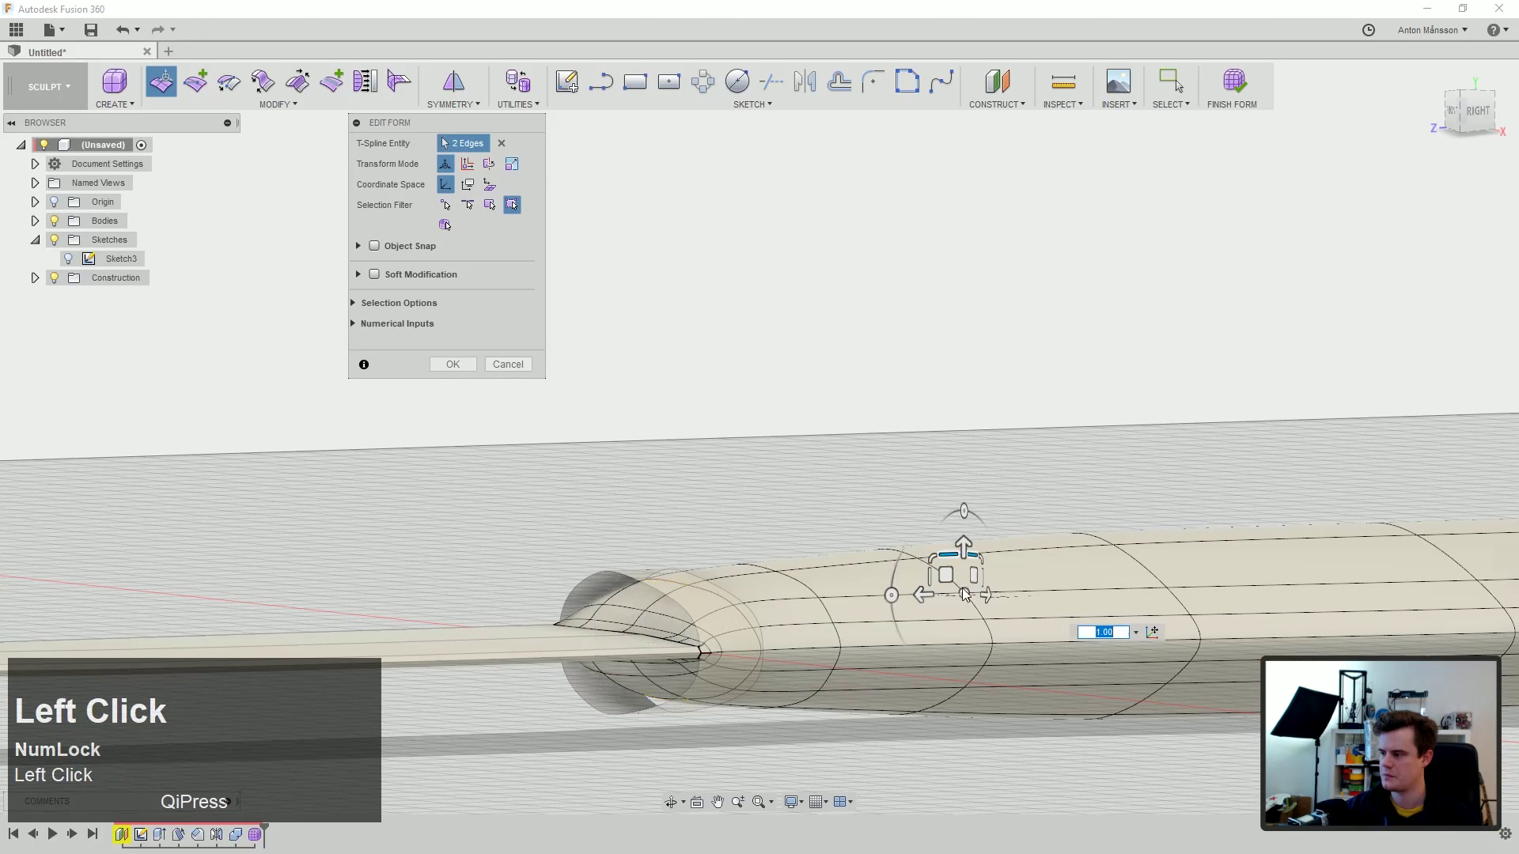
scroll(963, 593, up, 6)
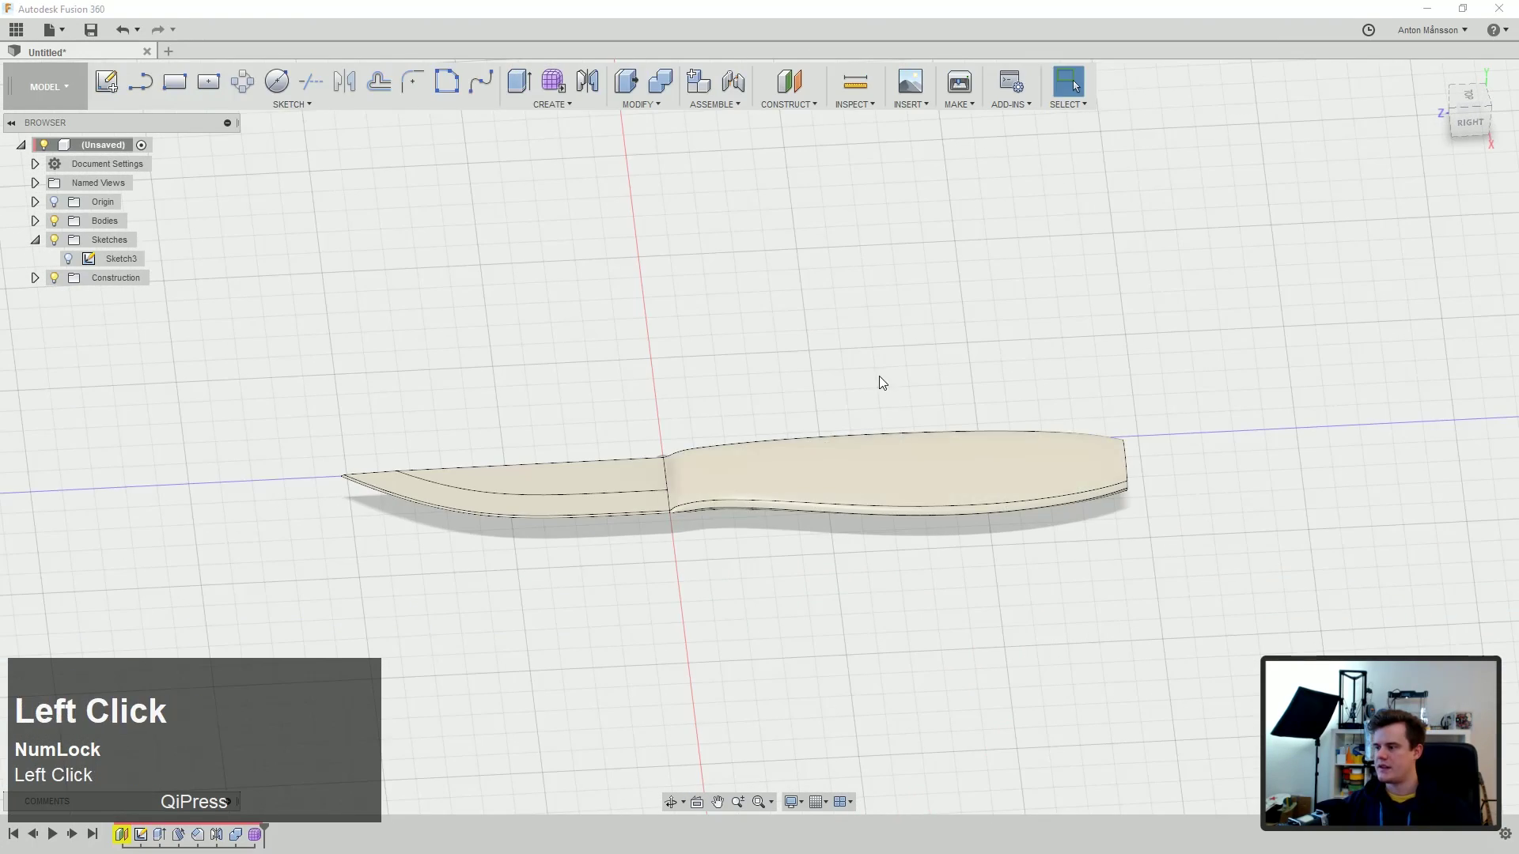
Step: List the model's bodies, select Body3, and examine the handle's shape and its junction with the blade
ctrl+middle_click(800, 471)
scroll(696, 458, down, 3)
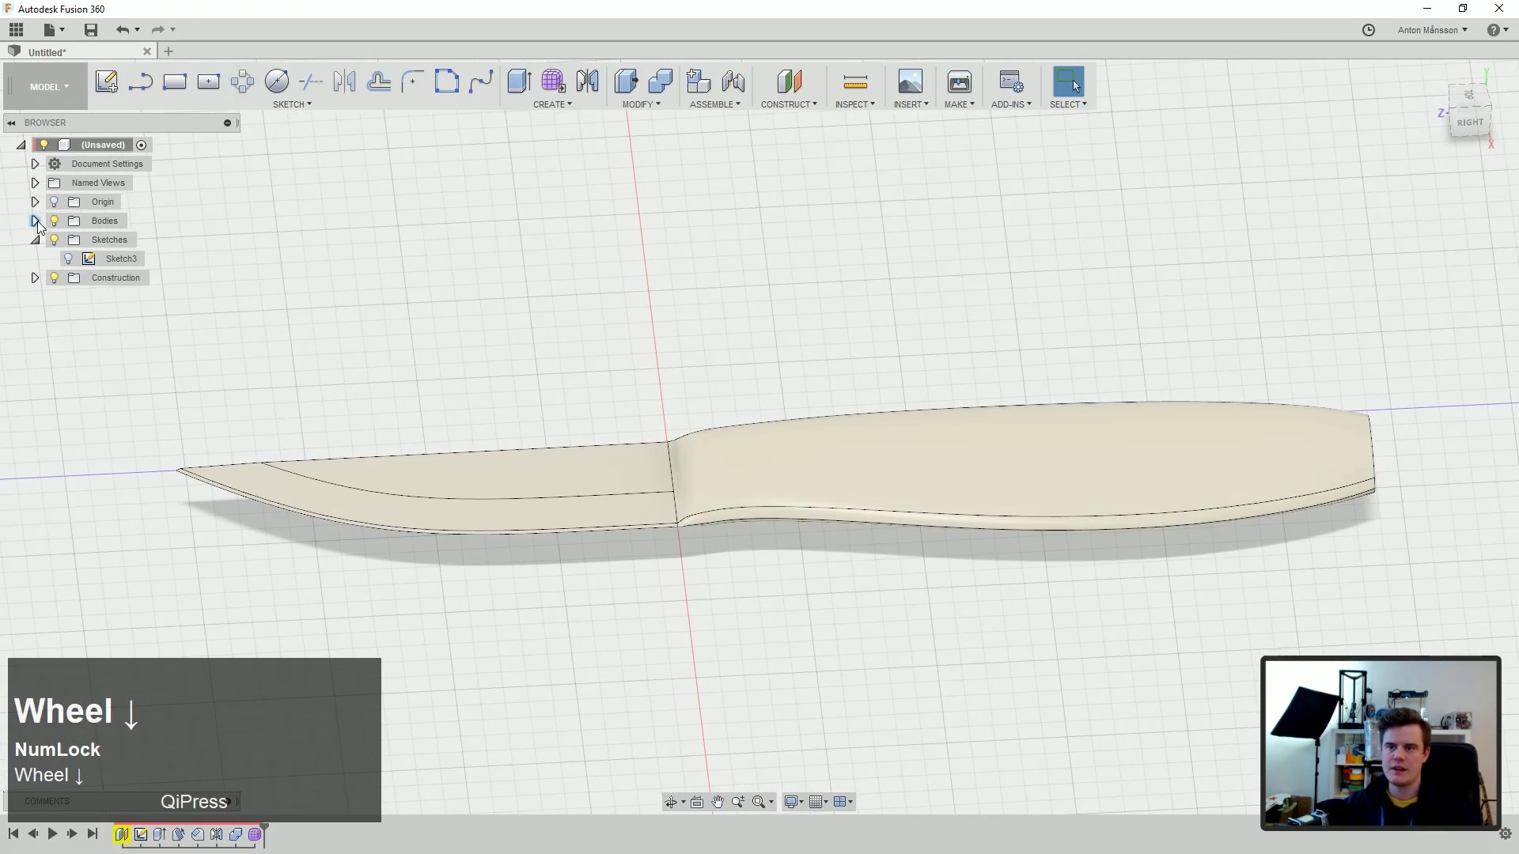
click(87, 258)
middle_drag(681, 400, 773, 359)
scroll(769, 493, down, 3)
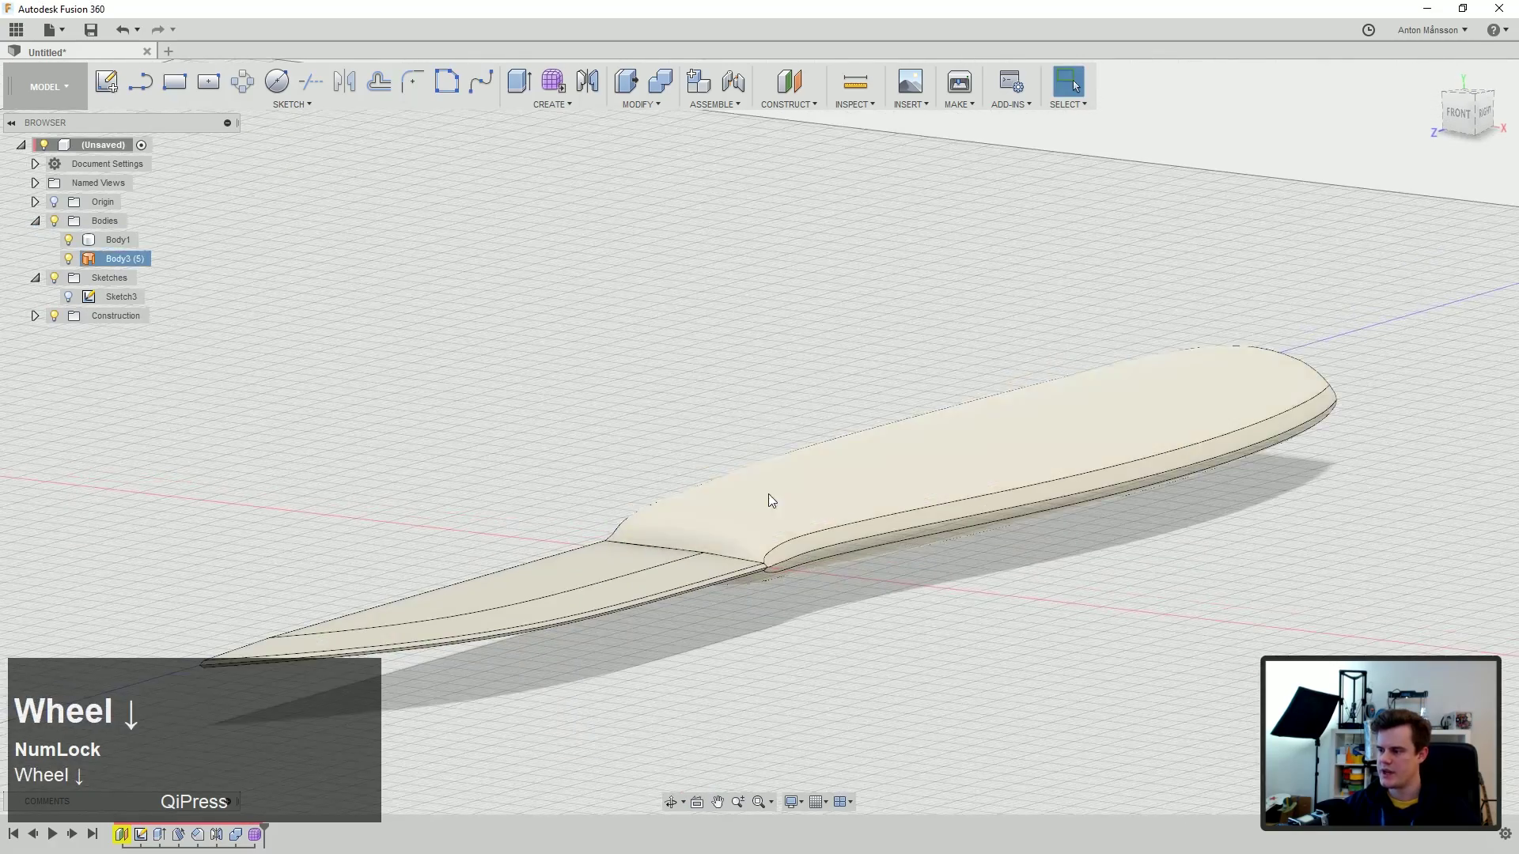
click(741, 546)
middle_drag(742, 545, 783, 541)
click(963, 483)
middle_drag(962, 483, 766, 510)
middle_drag(765, 510, 742, 555)
ctrl+middle_drag(975, 492, 923, 533)
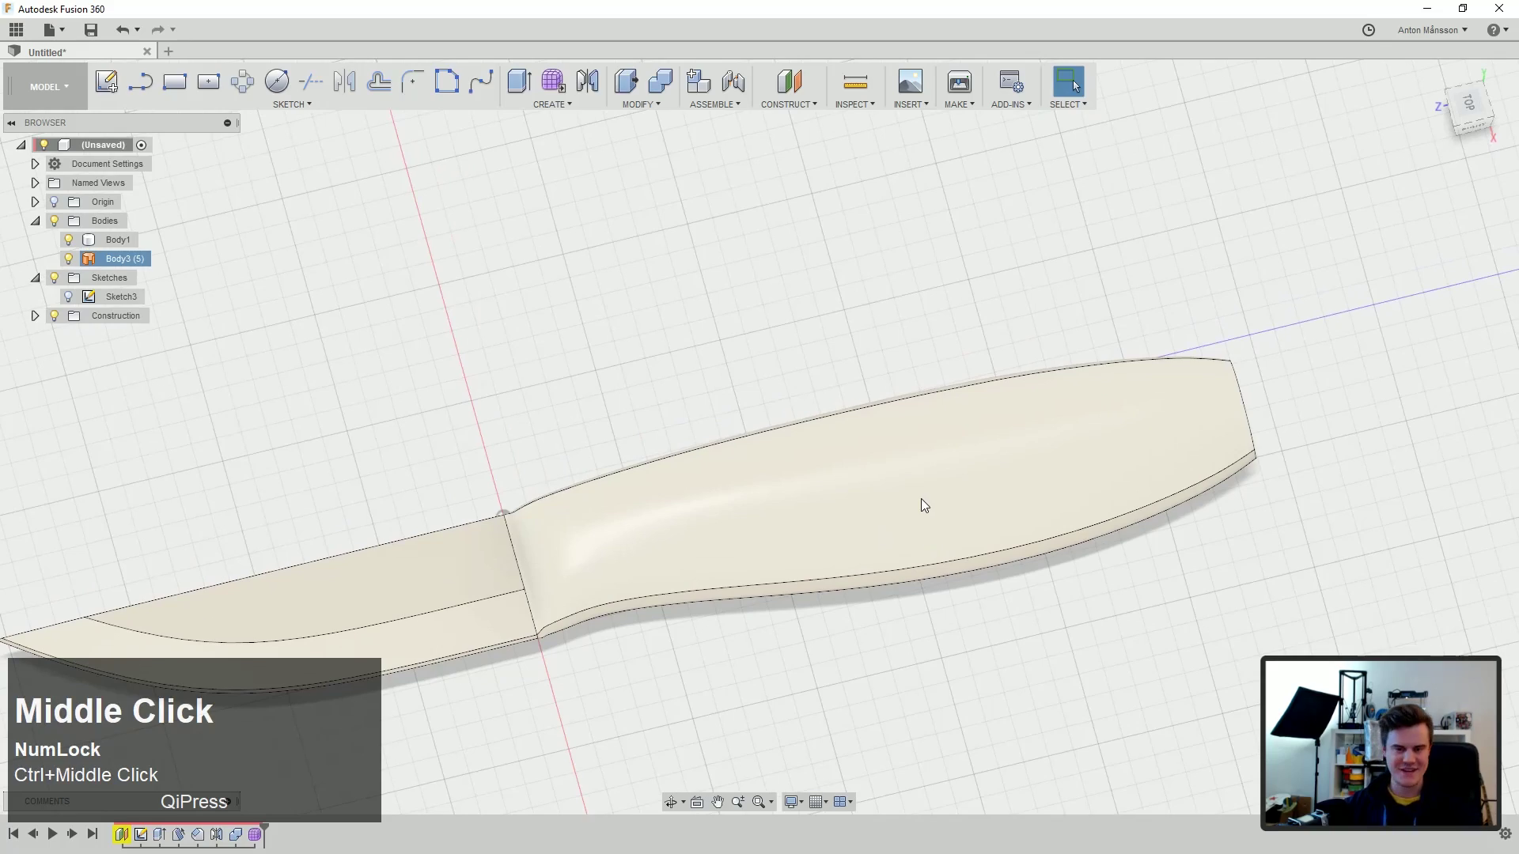
Step: Hide Body1 and examine the open front end of the handle surface
click(372, 352)
click(72, 243)
middle_drag(569, 554, 783, 530)
ctrl+middle_drag(814, 661, 722, 542)
scroll(640, 560, up, 5)
scroll(638, 565, down, 1)
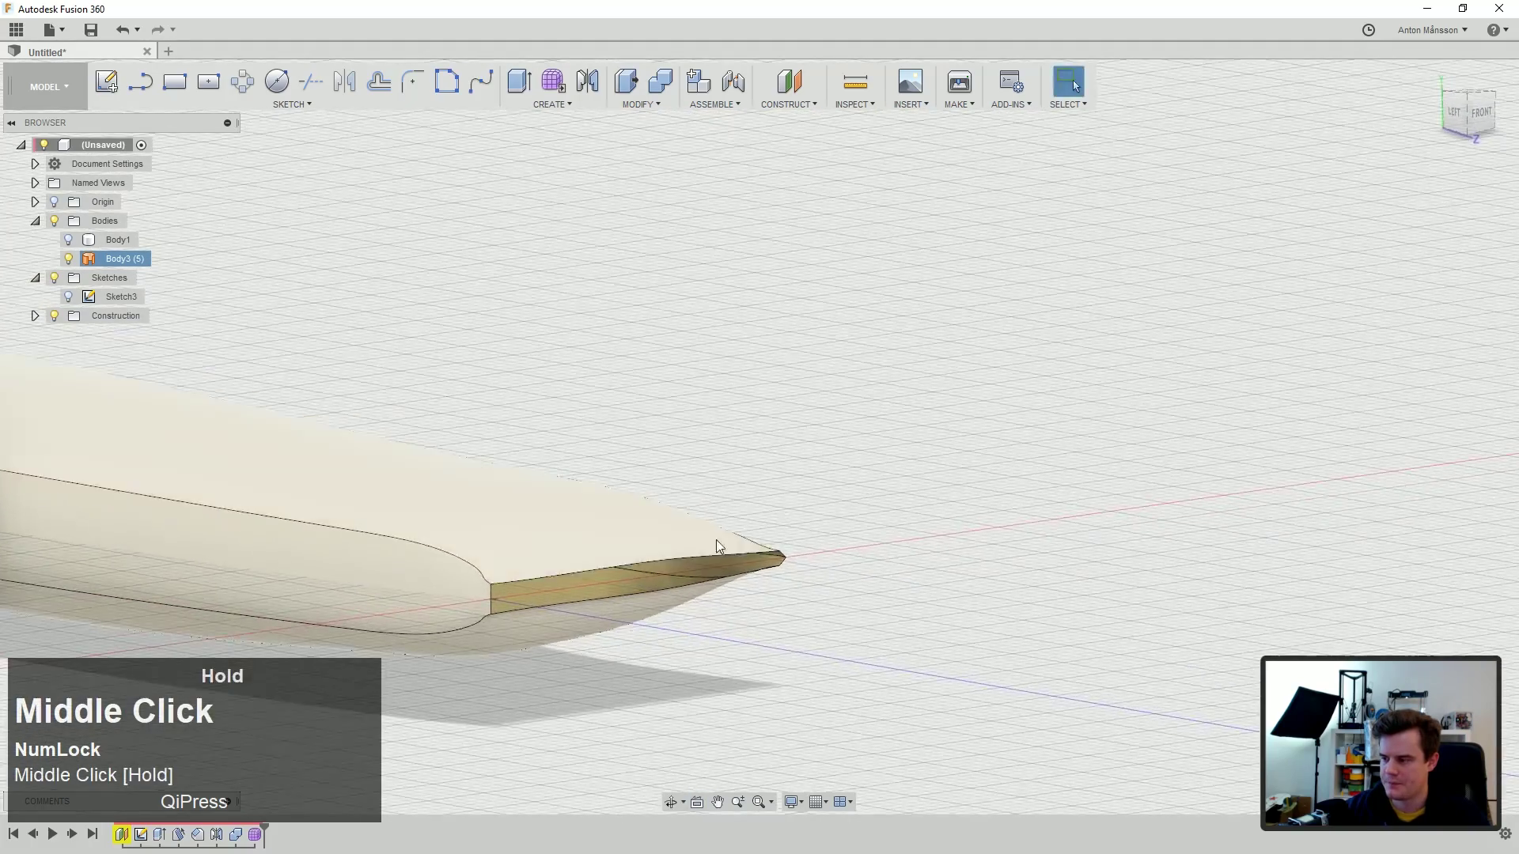
scroll(829, 550, down, 3)
middle_drag(829, 551, 799, 549)
scroll(795, 549, down, 2)
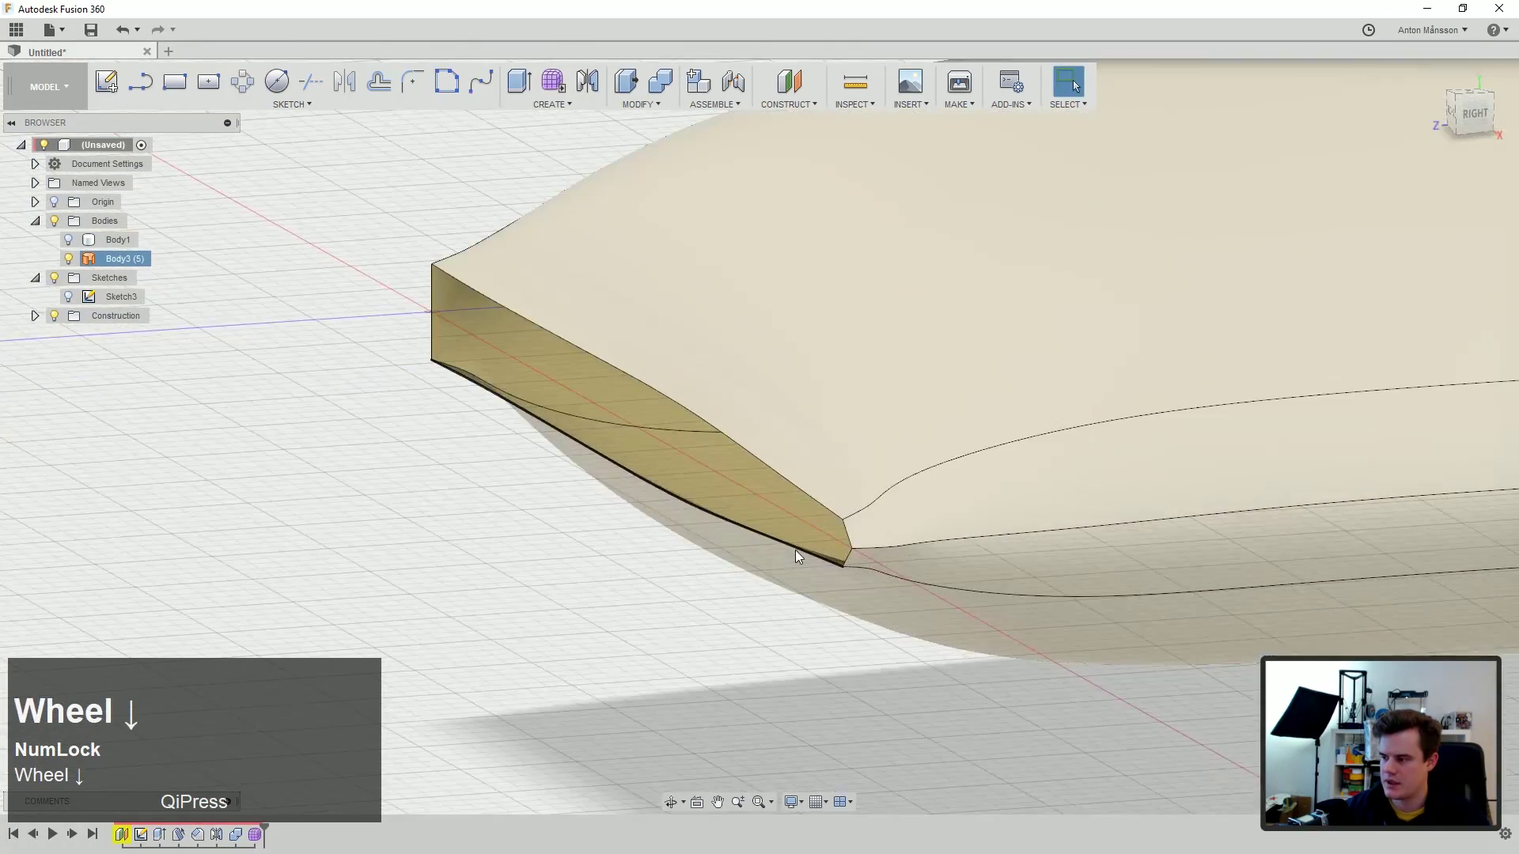
scroll(794, 549, up, 1)
Step: Show Body1, hide Body3, and bring the blade's handle-side end face into view
click(69, 240)
click(69, 258)
middle_drag(339, 305, 554, 368)
click(420, 403)
ctrl+middle_drag(420, 407, 440, 424)
scroll(608, 452, down, 2)
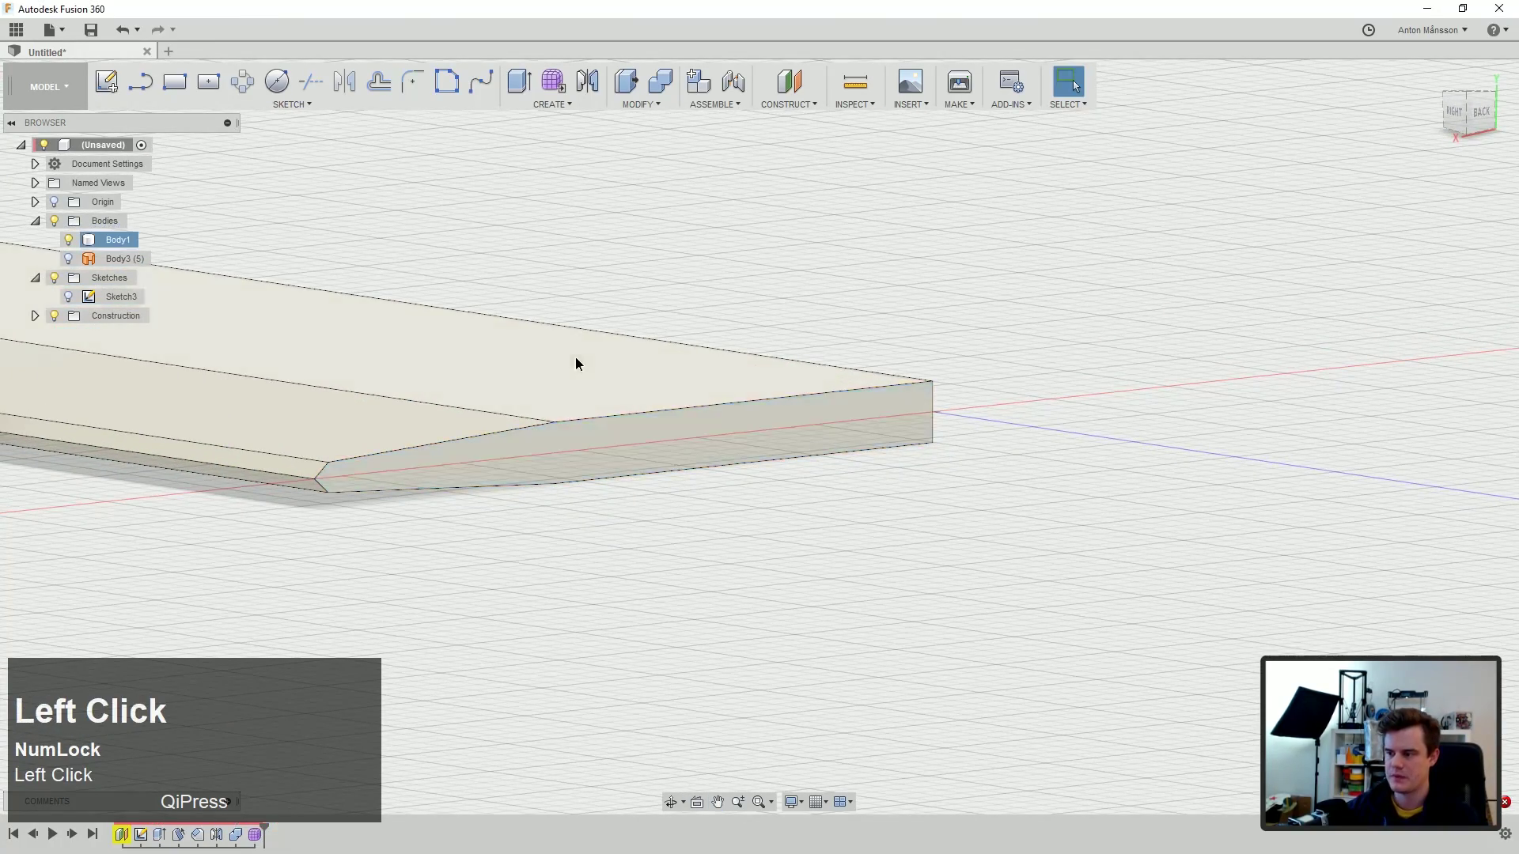
scroll(625, 513, up, 1)
Step: Unstitch the blade body in the Patch workspace and delete its handle-side end face
click(543, 447)
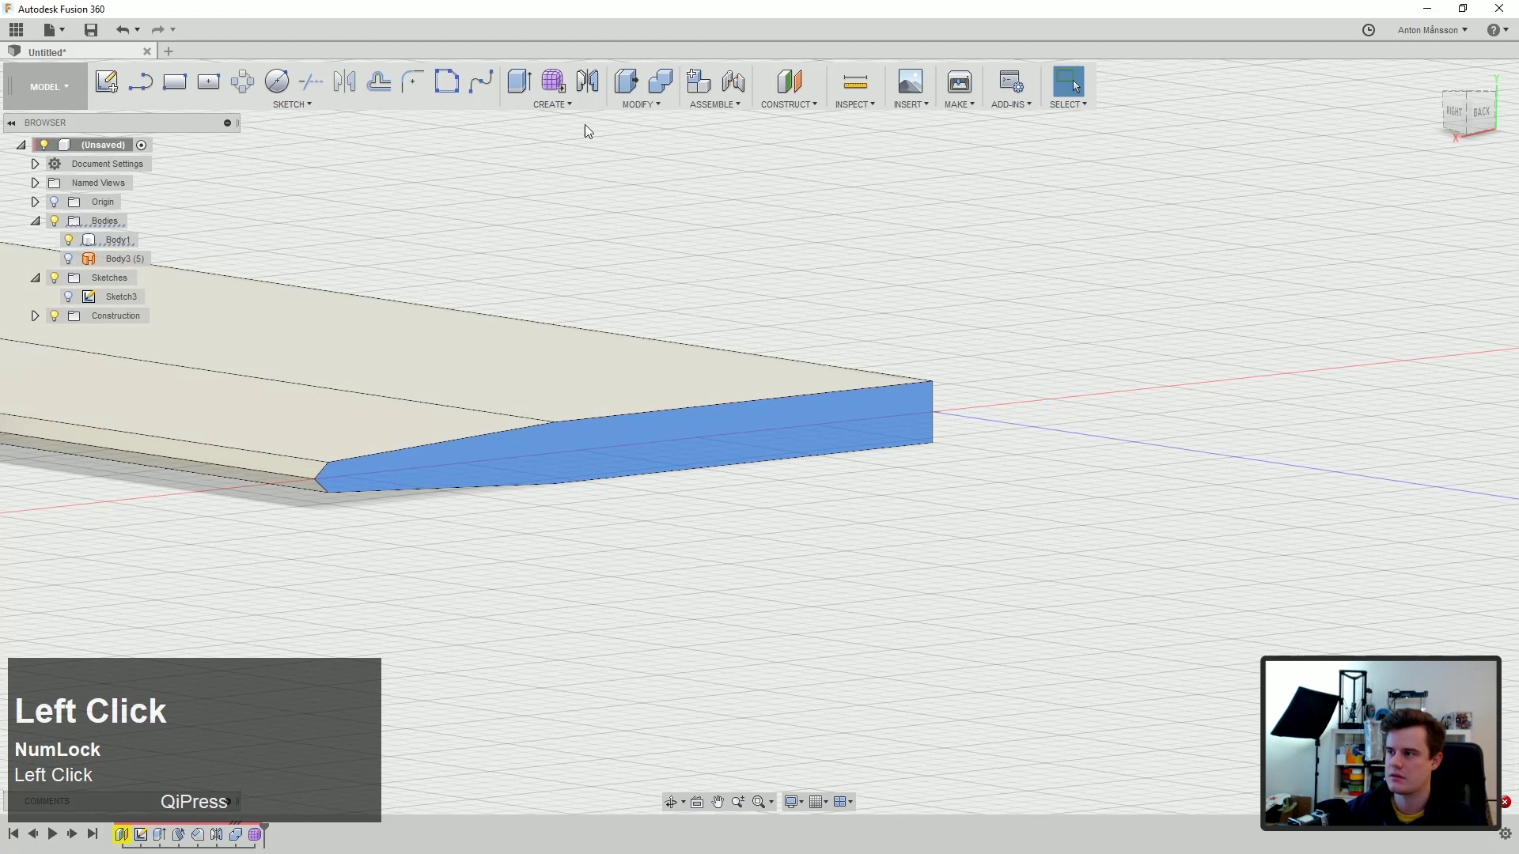
click(85, 88)
click(48, 152)
click(582, 98)
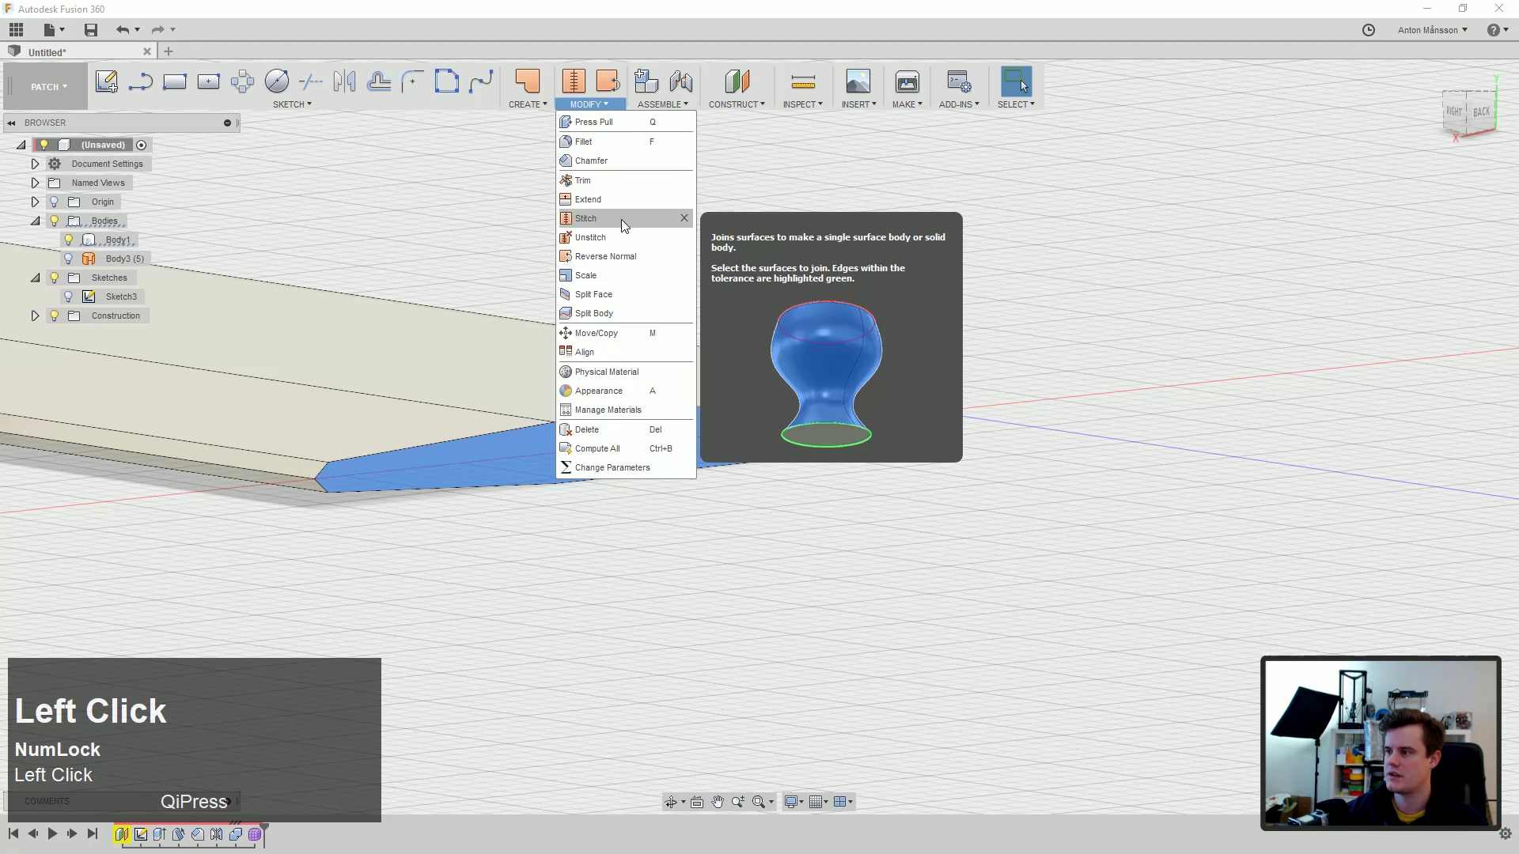
click(605, 237)
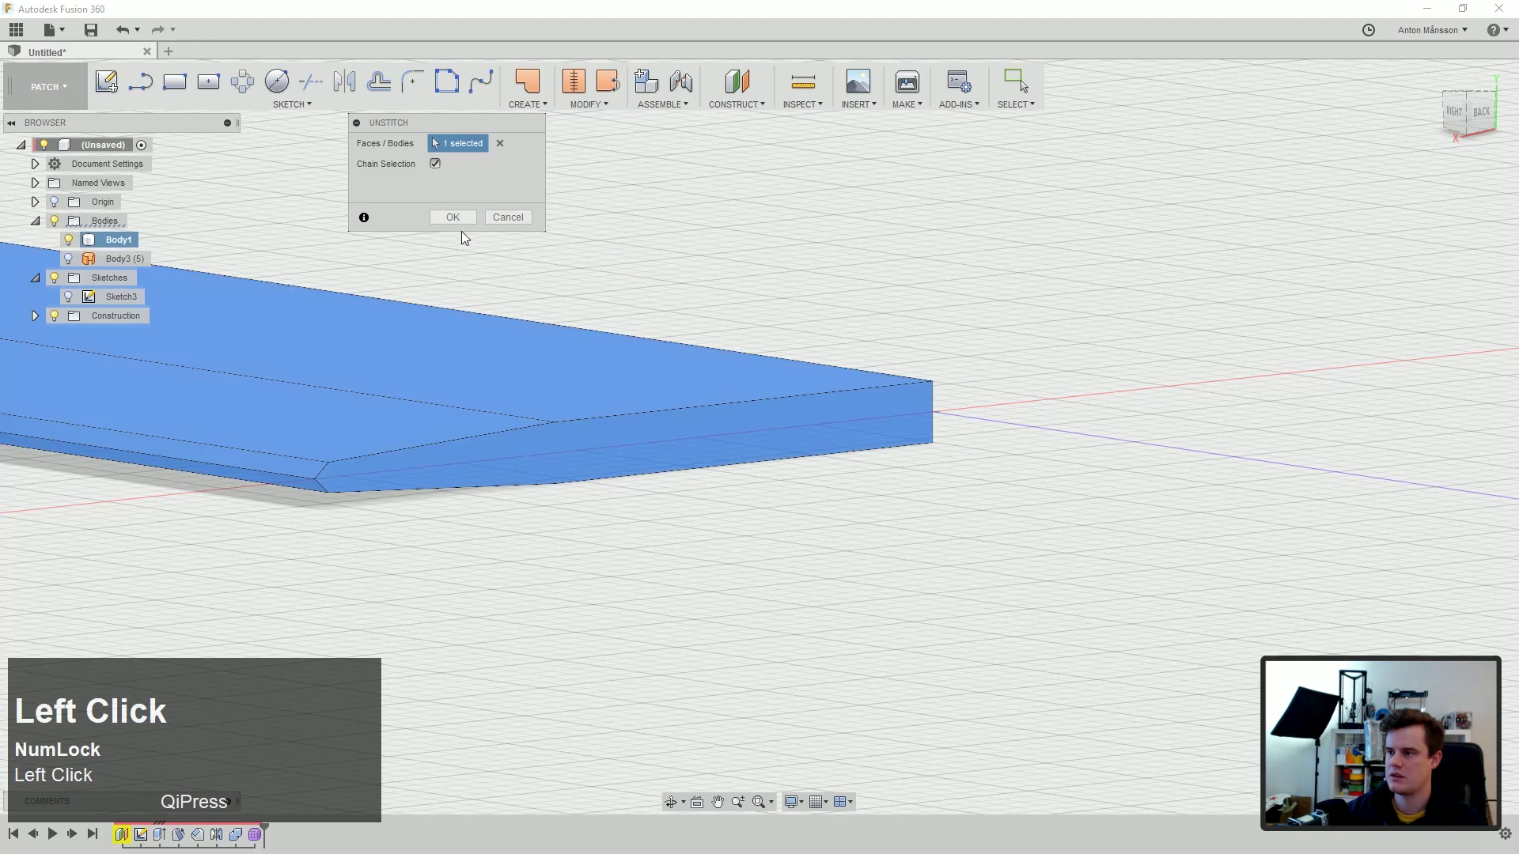
click(454, 215)
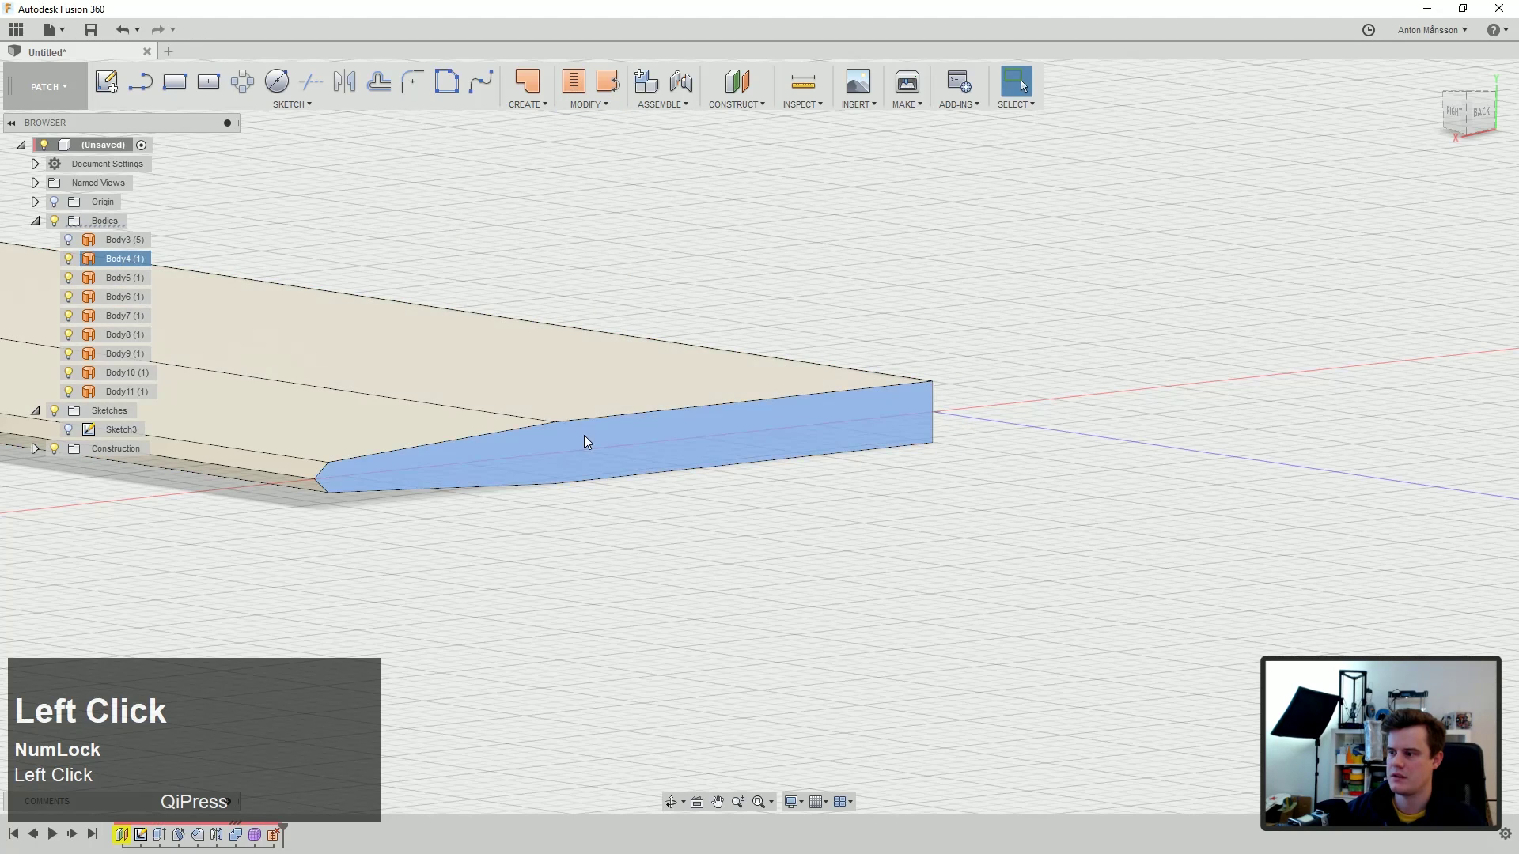
key(Delete)
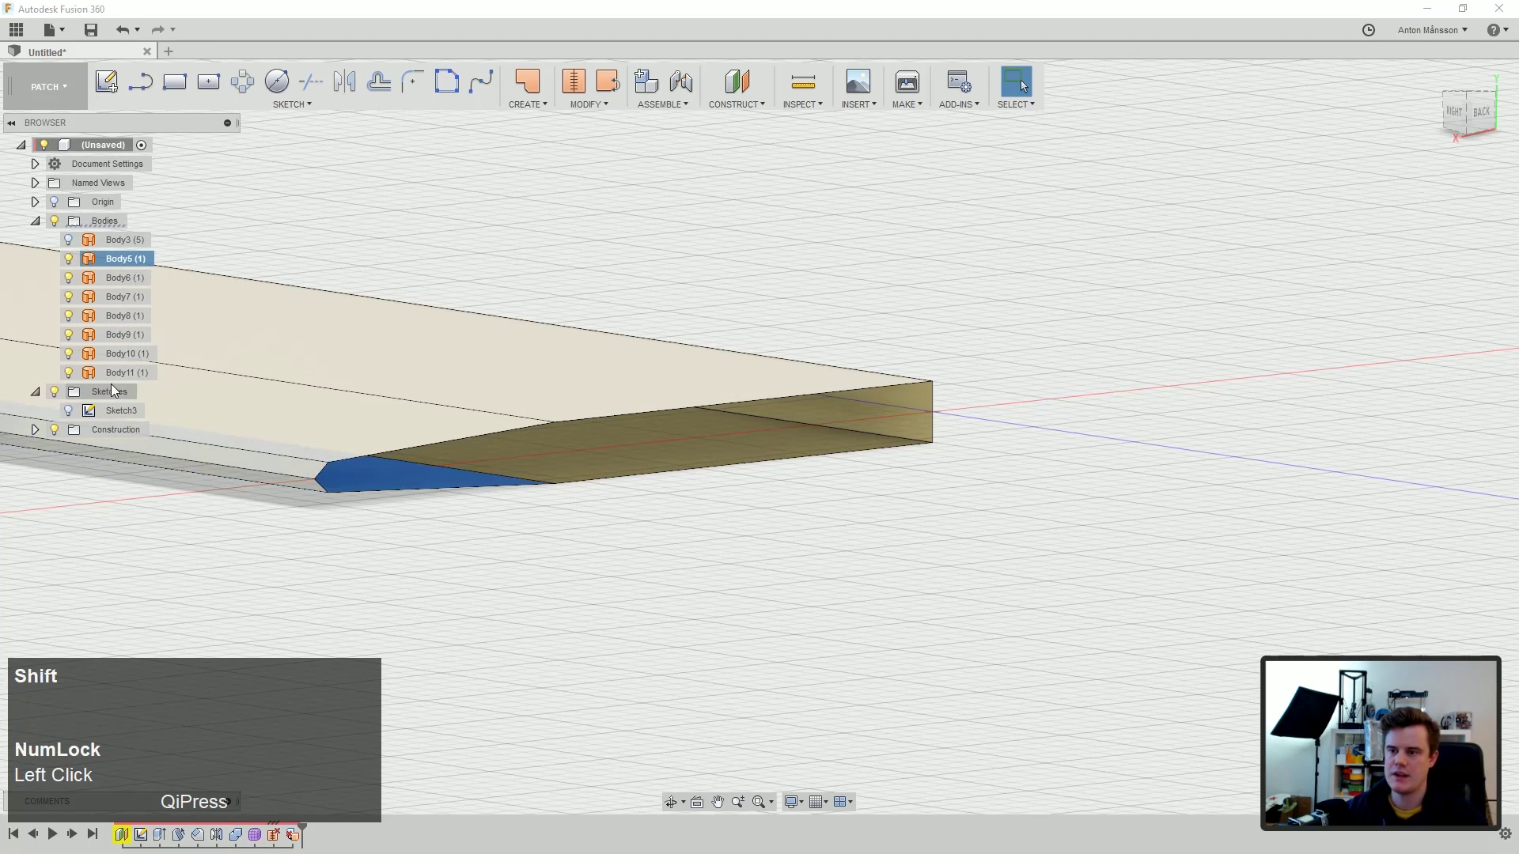
Step: Undo the end-face deletion and the unstitching of the blade body
scroll(408, 380, up, 2)
click(127, 241)
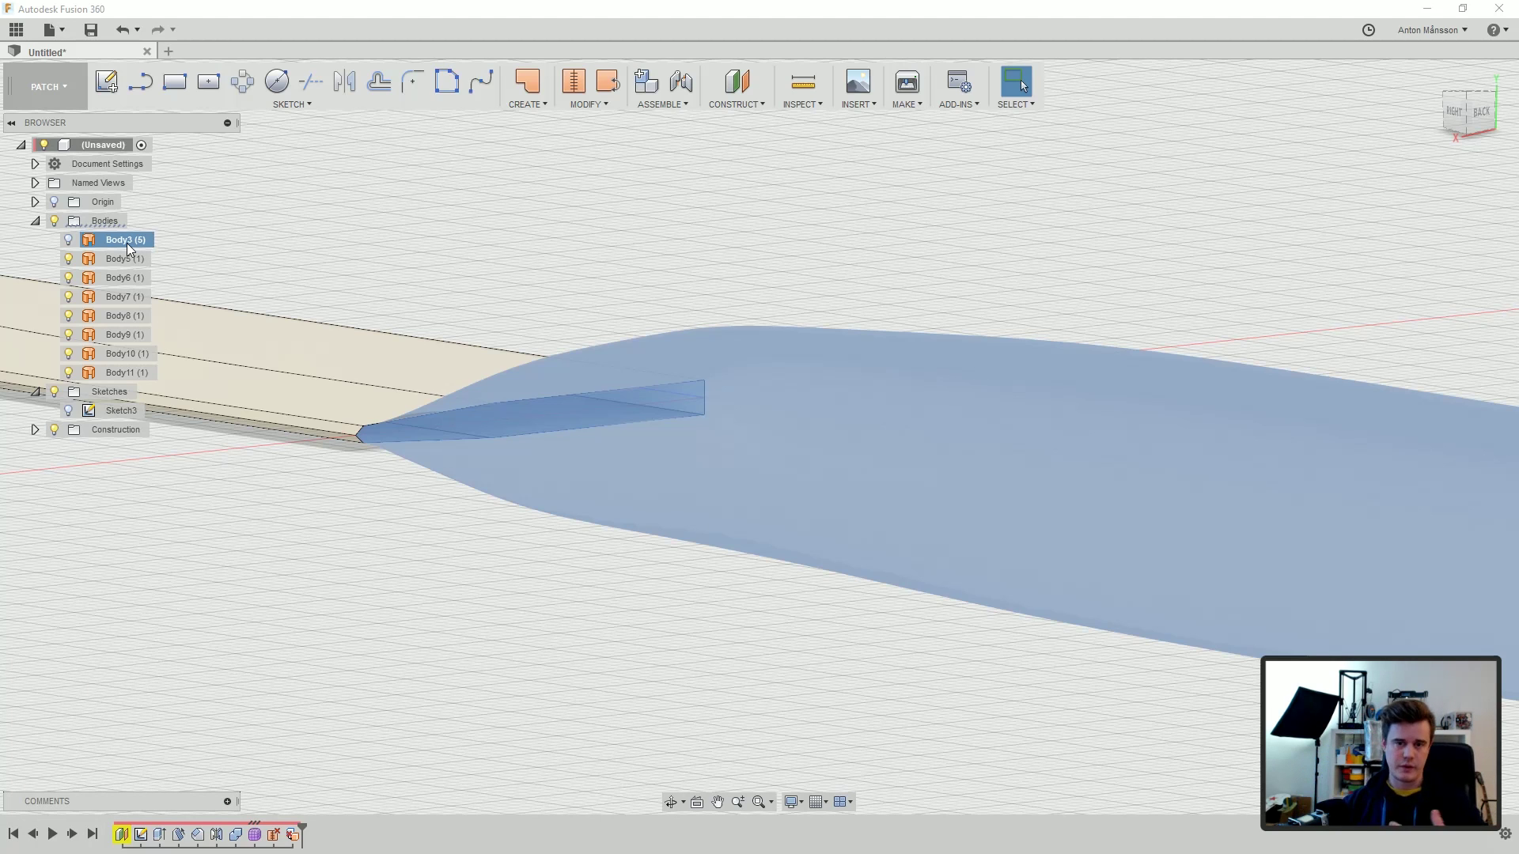
click(386, 239)
key(ctrl+z)
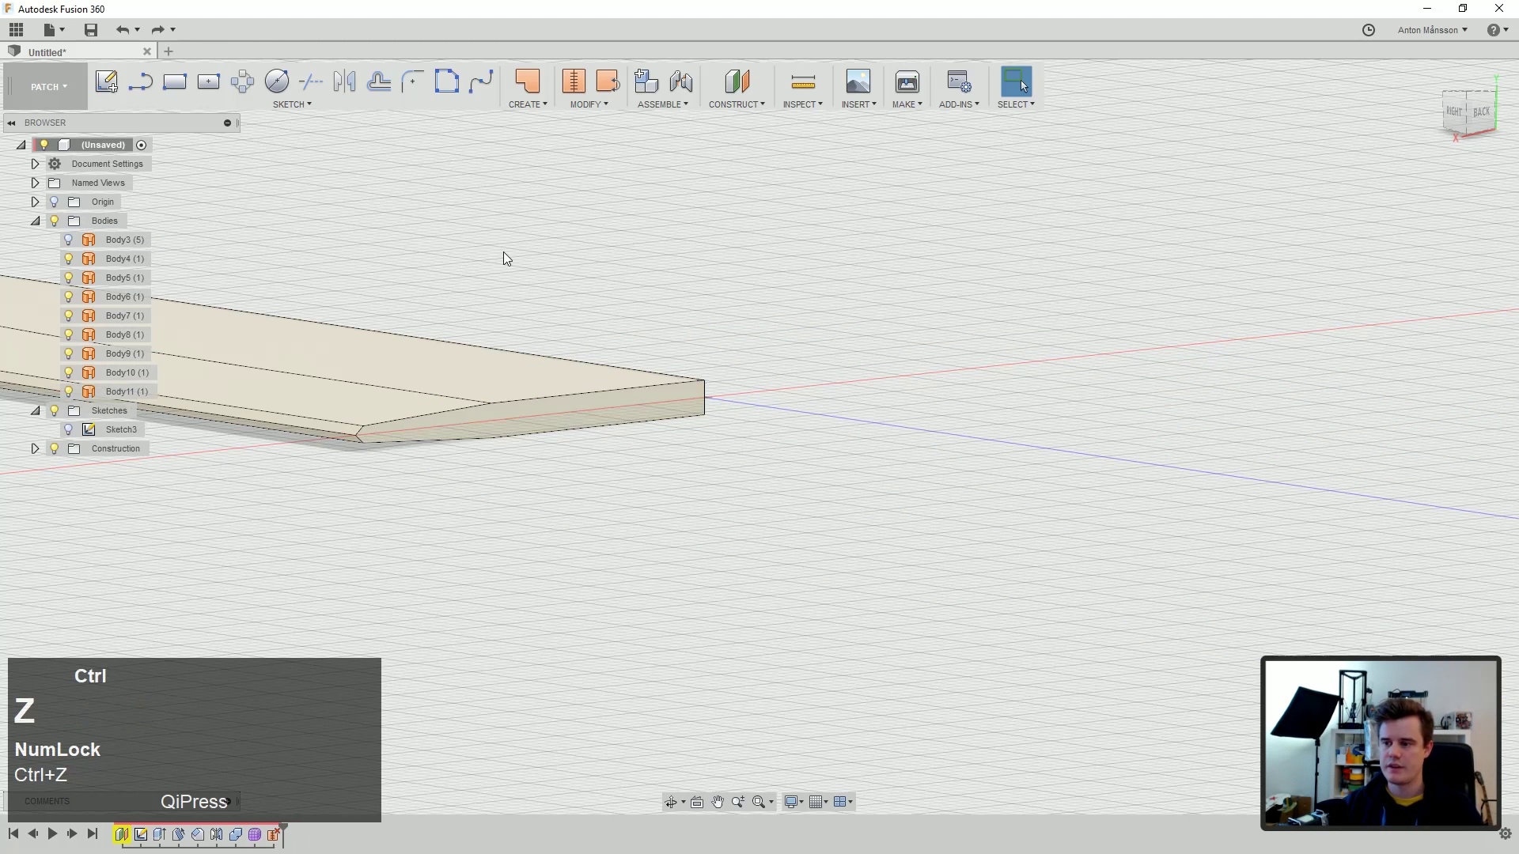
click(111, 241)
scroll(277, 278, up, 2)
ctrl+middle_drag(278, 278, 616, 362)
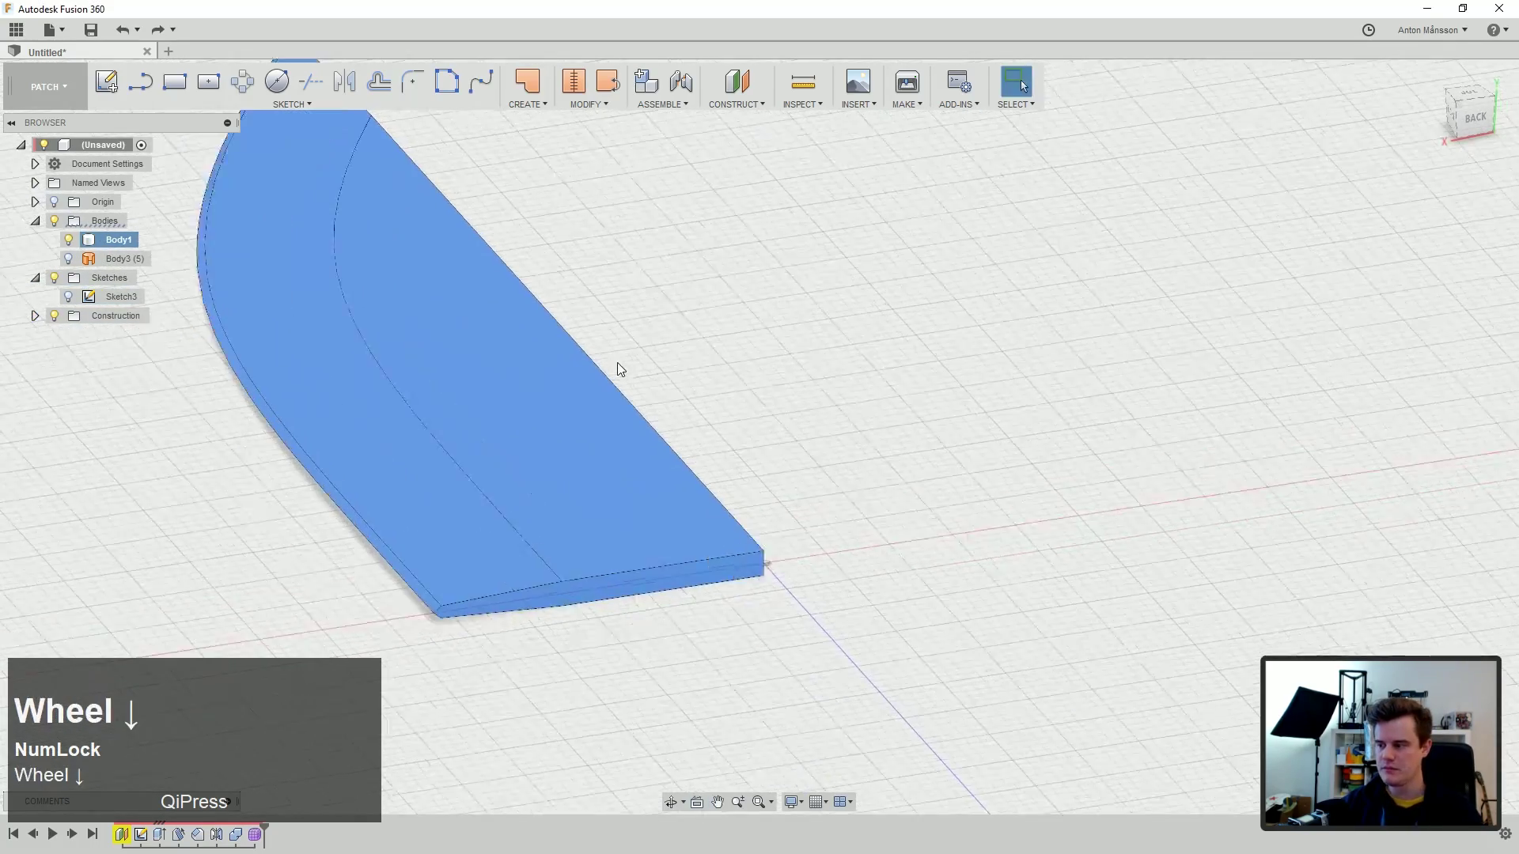
Step: Unstitch the blade body Body1 into separate surface patches in the Patch workspace
scroll(616, 362, down, 3)
ctrl+middle_drag(681, 440, 783, 332)
middle_drag(783, 332, 811, 242)
click(47, 86)
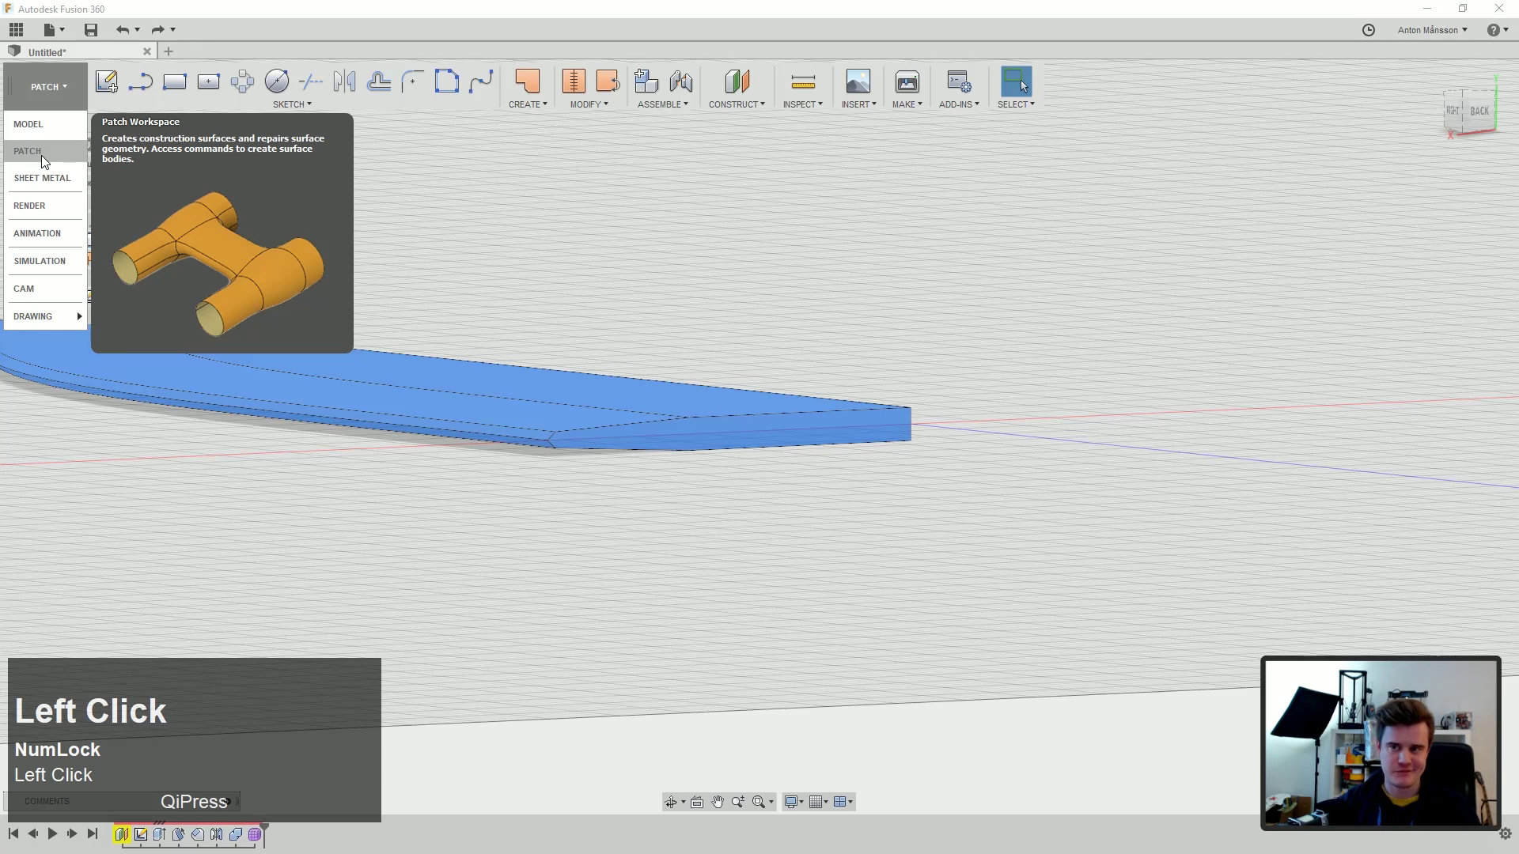
click(504, 127)
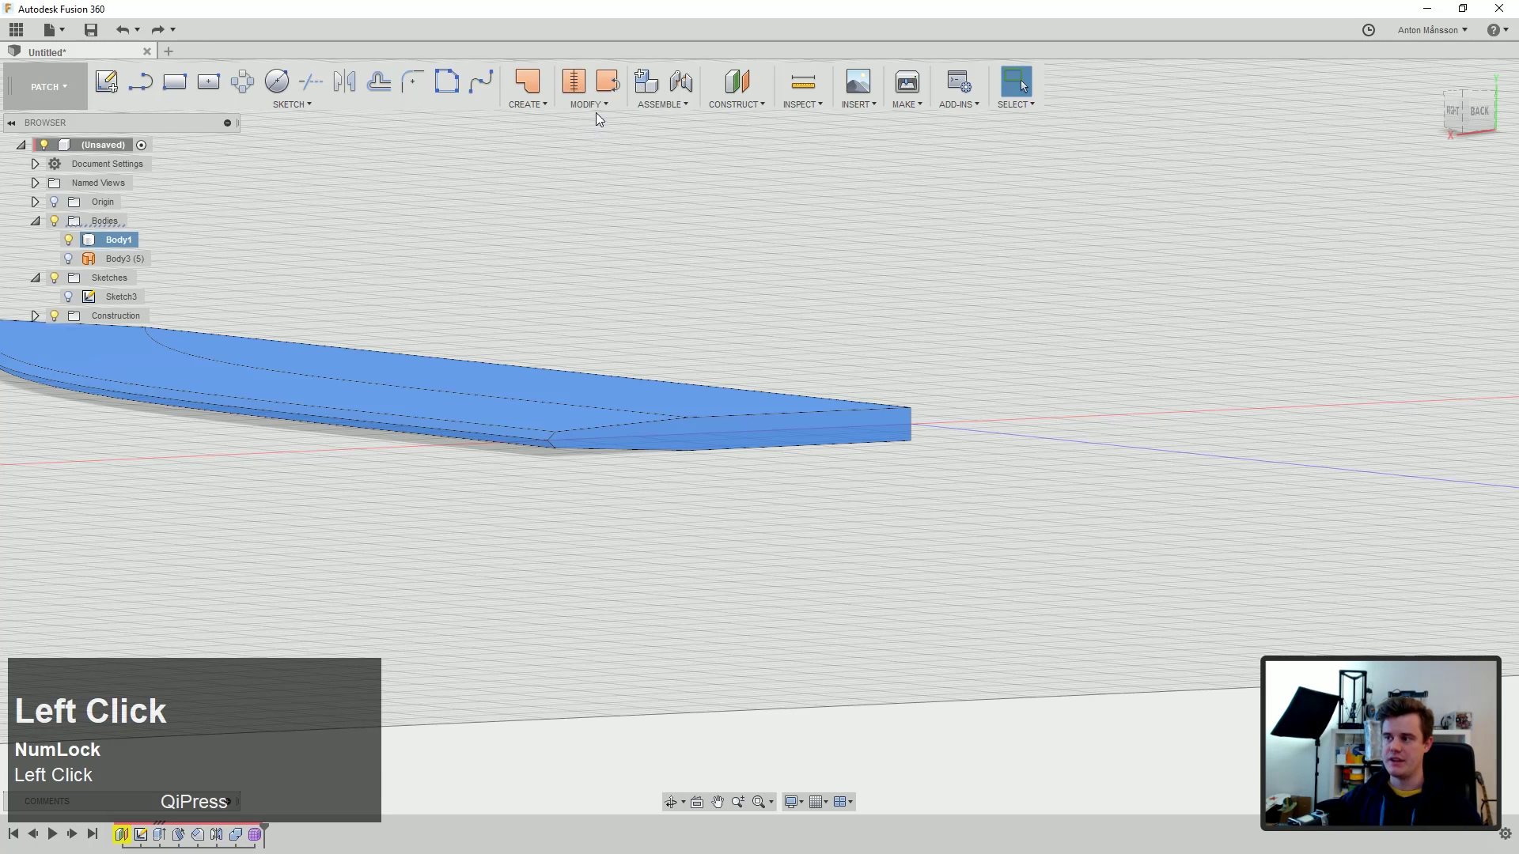
click(589, 104)
click(633, 234)
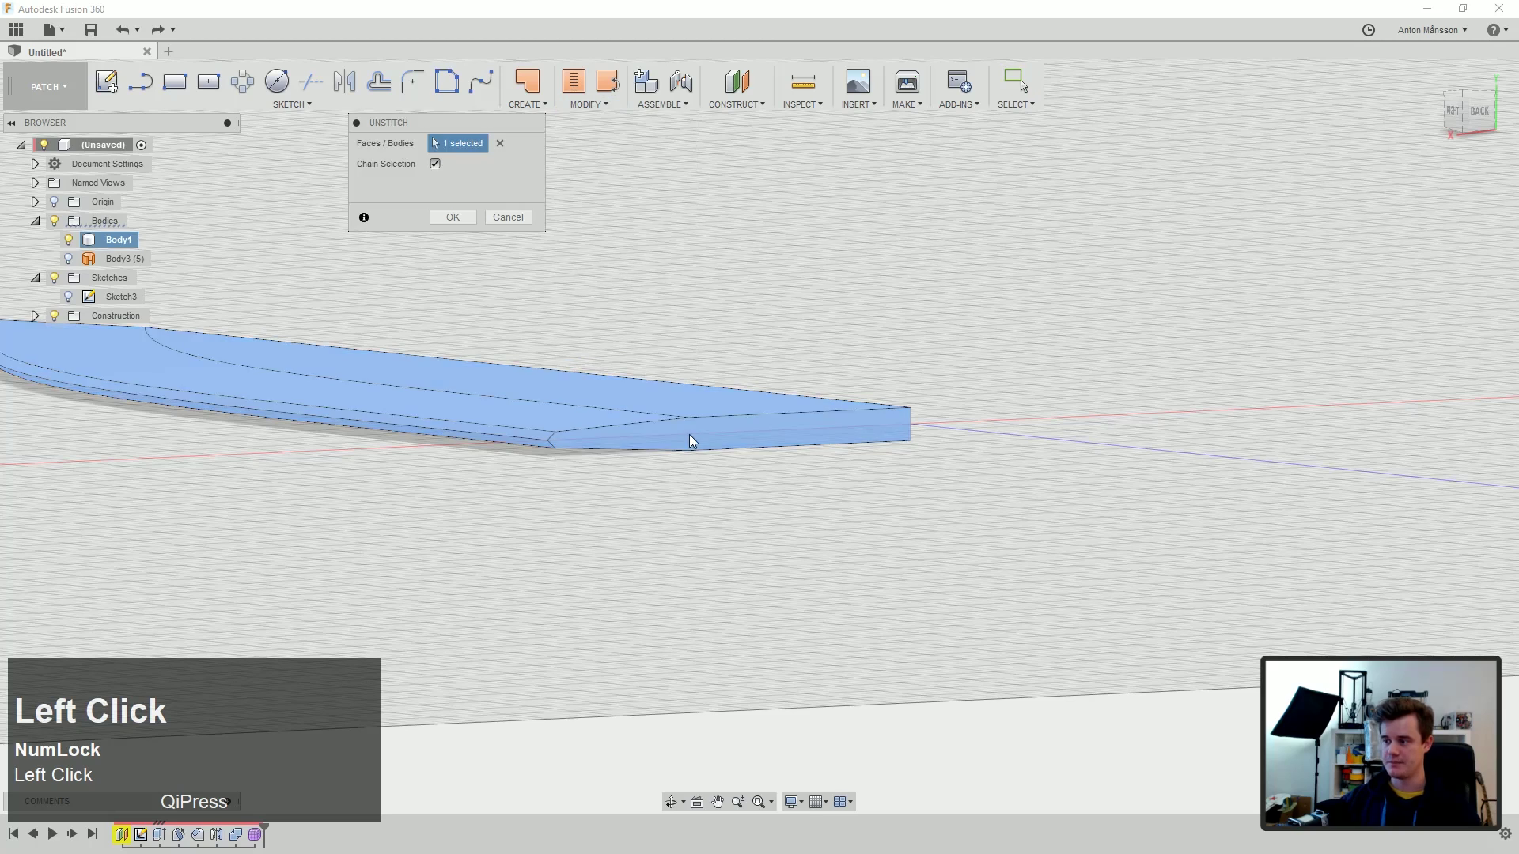
scroll(665, 419, down, 2)
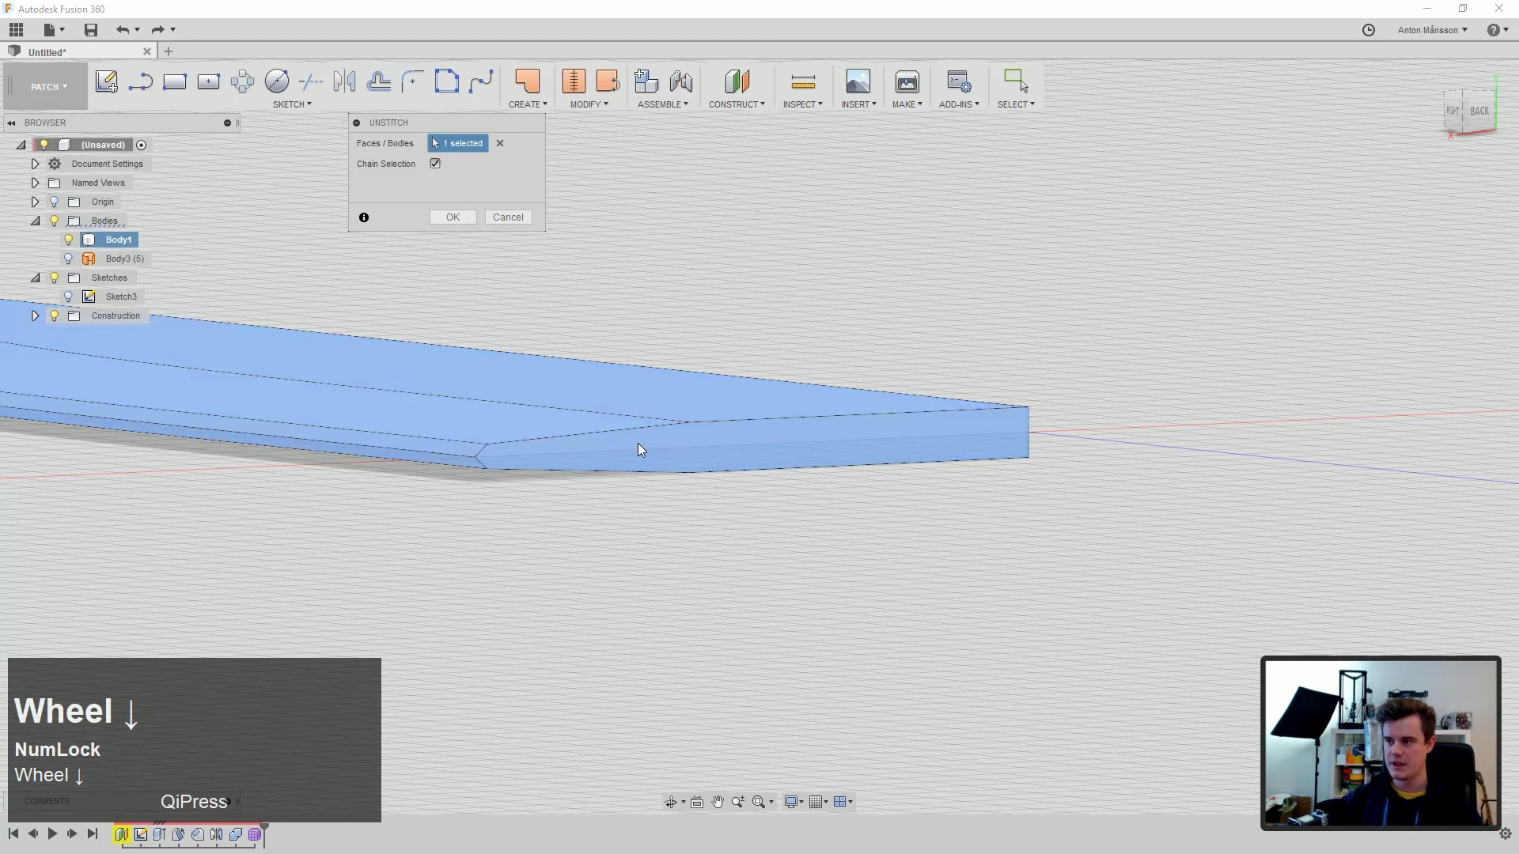
click(453, 217)
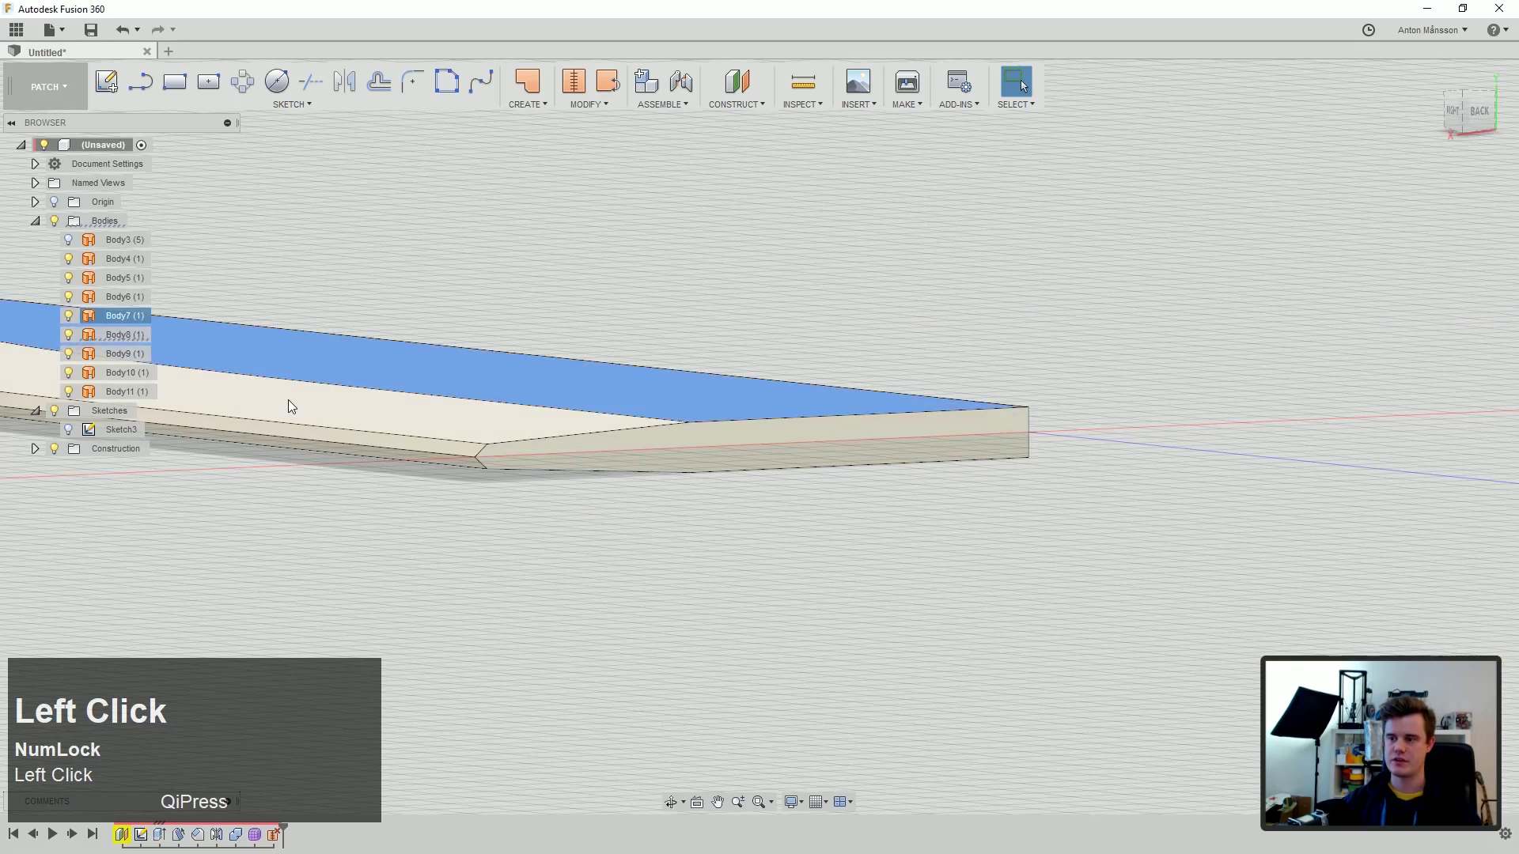
Step: Examine the separated blade patches individually by selecting the flat and bevelled faces from several angles
scroll(480, 414, up, 2)
middle_drag(480, 408, 440, 395)
click(440, 395)
click(633, 380)
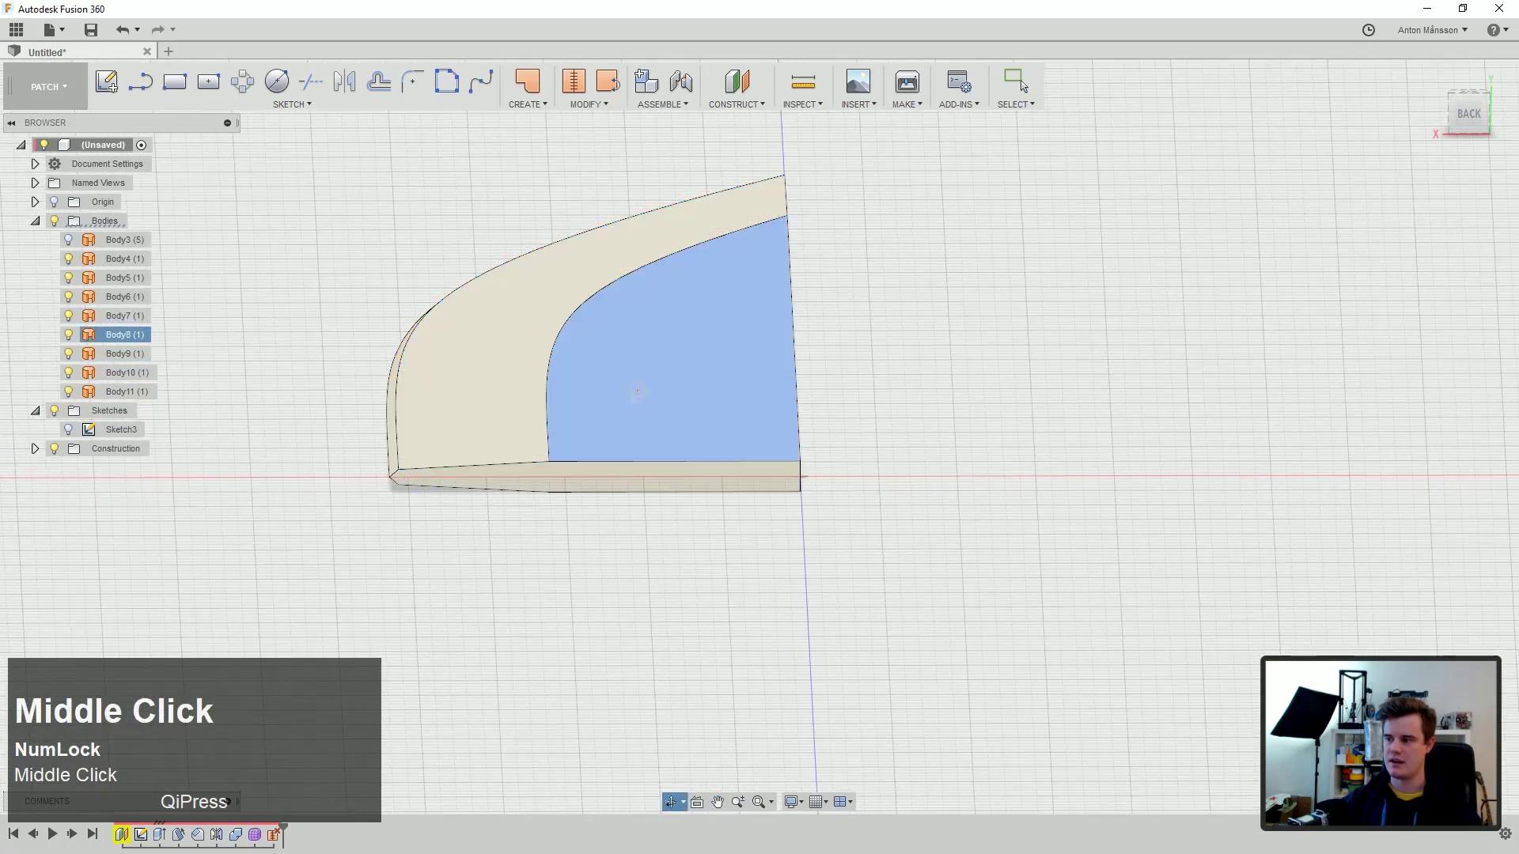
middle_drag(633, 379, 705, 340)
click(607, 292)
middle_drag(606, 294, 559, 322)
click(601, 332)
click(552, 310)
click(519, 340)
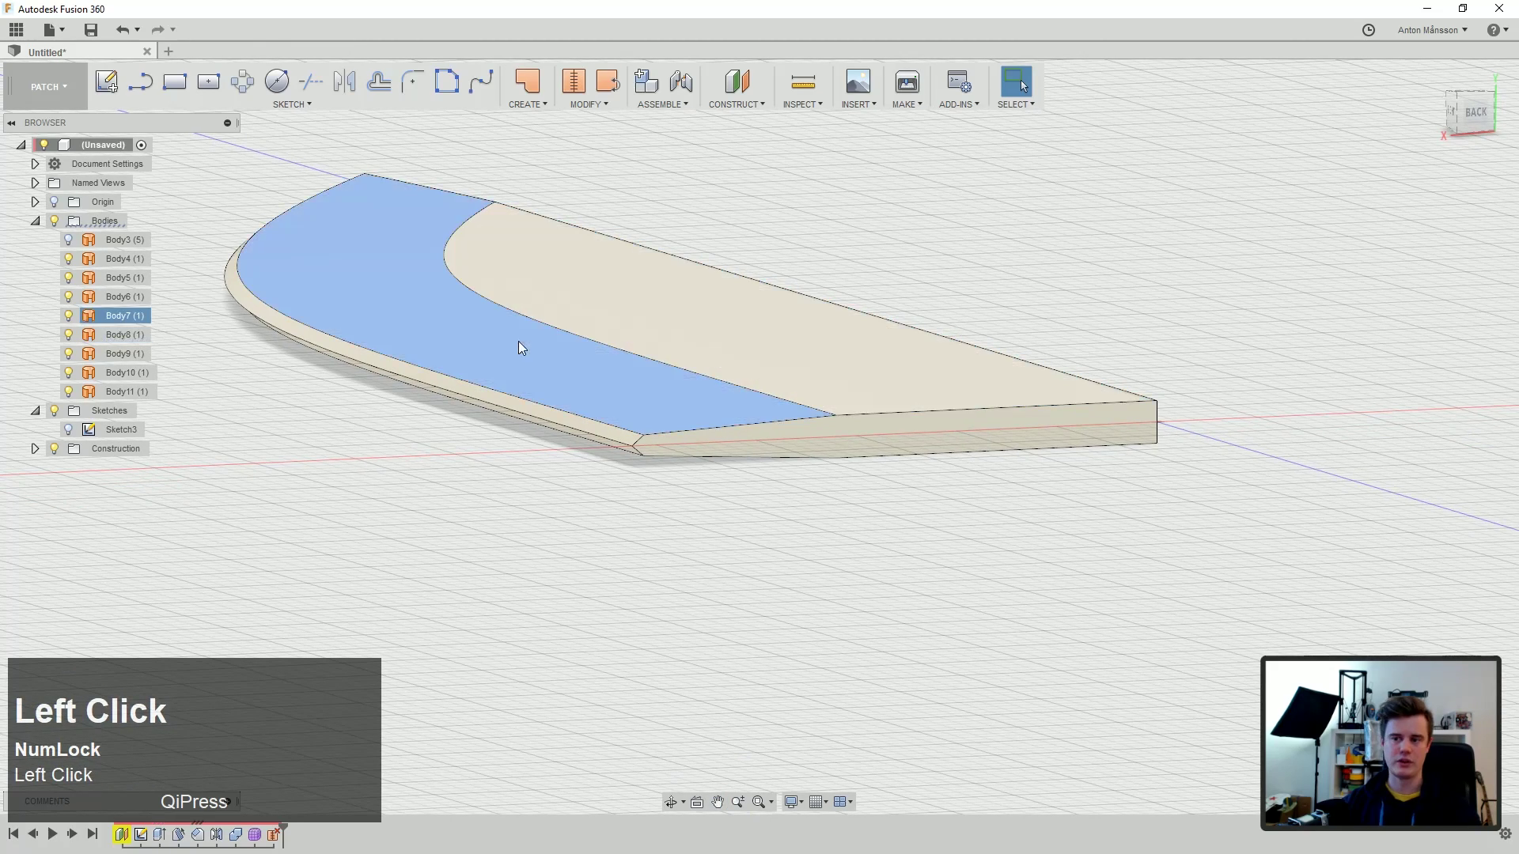
click(685, 329)
Step: Delete the end face patch on the handle side of the blade
scroll(719, 440, down, 2)
click(727, 445)
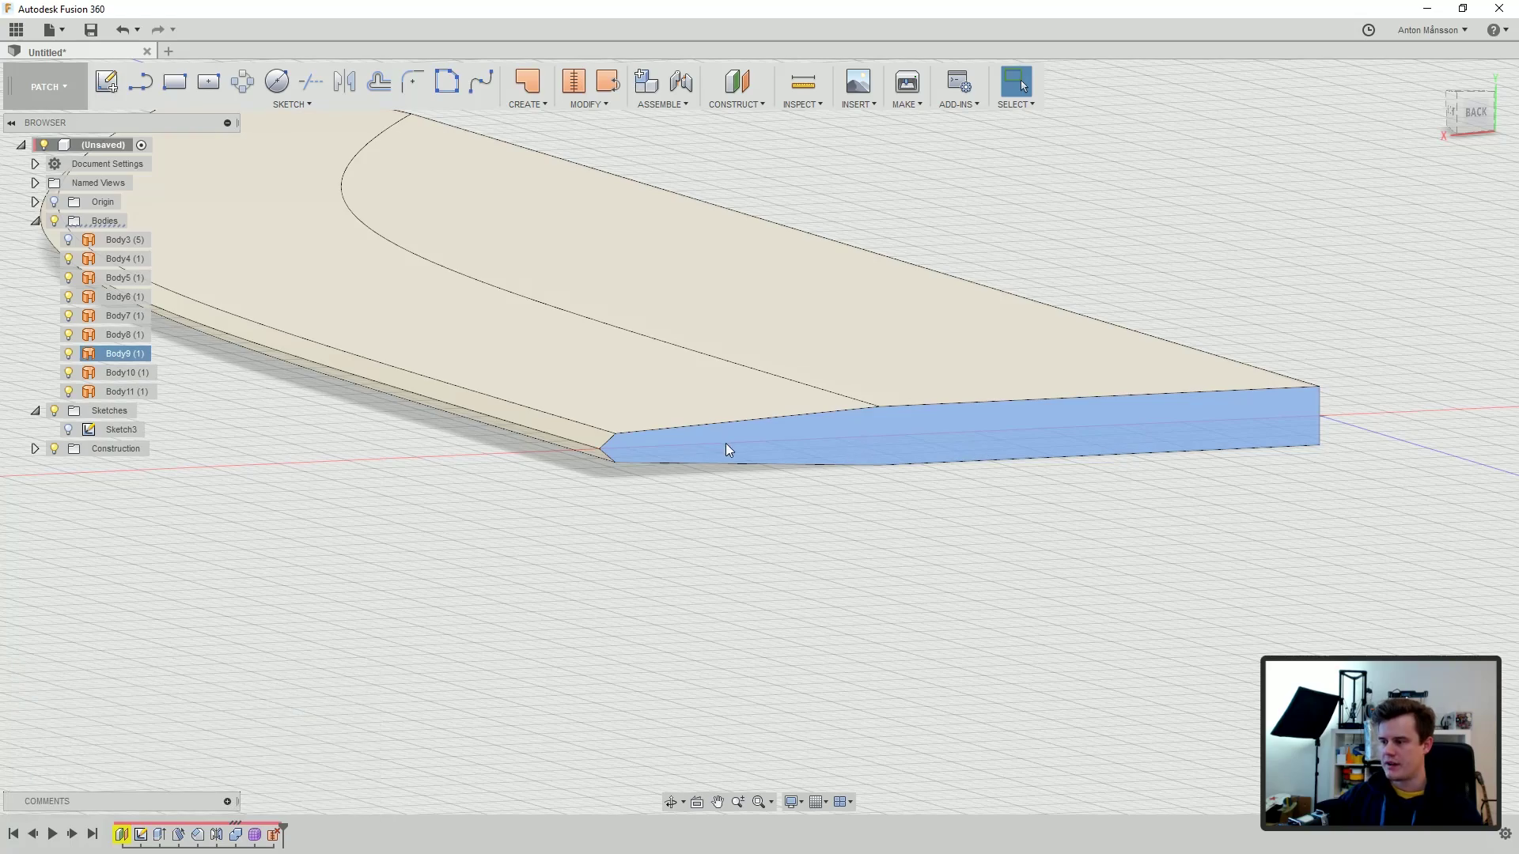
key(Delete)
Step: Show the handle surface Body3 and check how its front end meets the open end of the blade
click(125, 372)
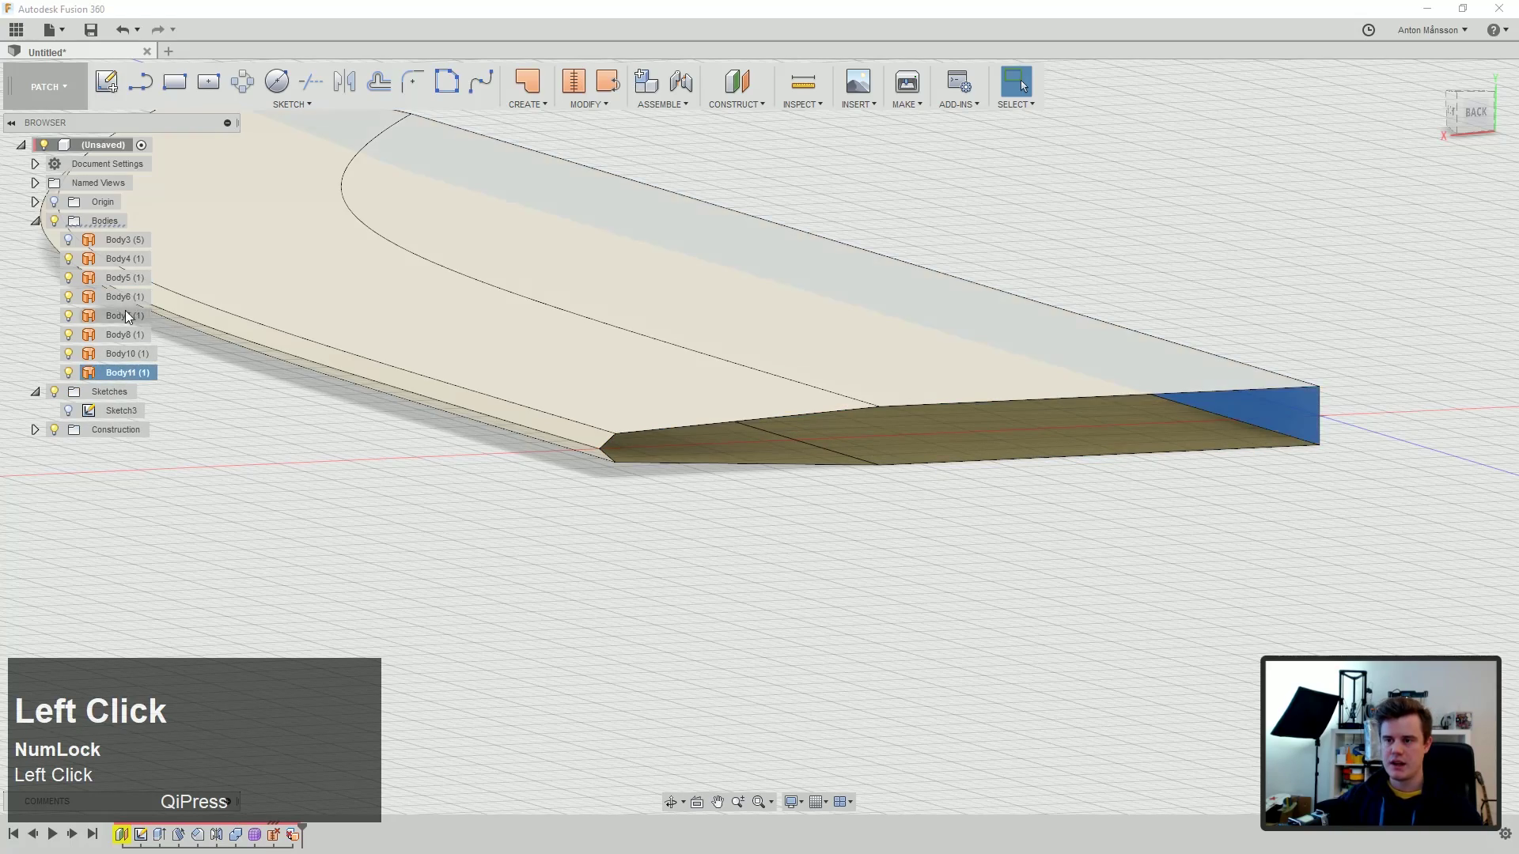
click(125, 240)
middle_drag(649, 329, 356, 327)
click(506, 534)
scroll(782, 496, up, 4)
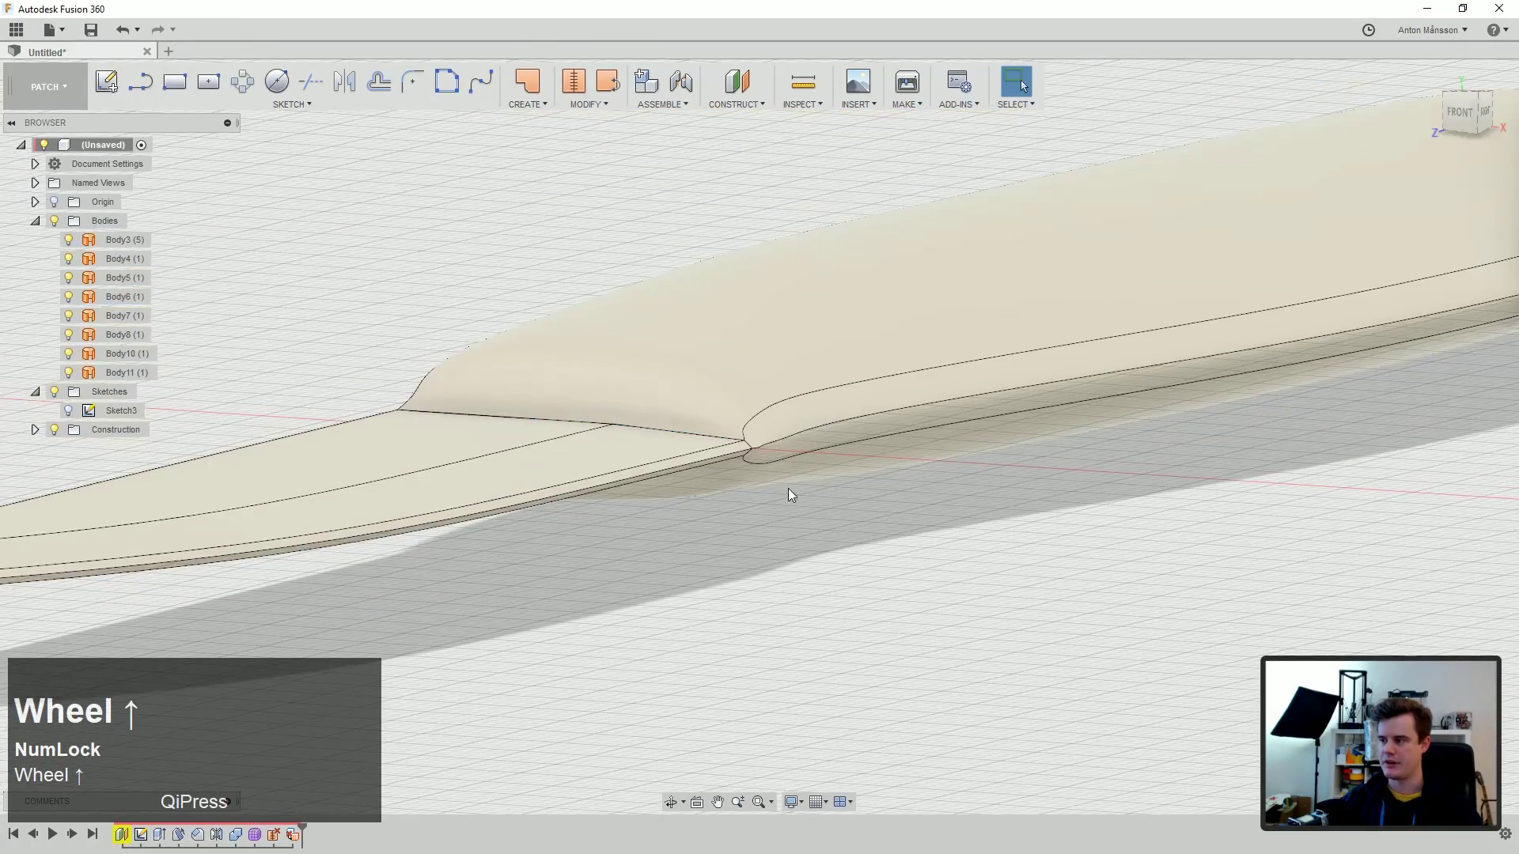
scroll(595, 433, down, 5)
Step: Stitch the handle surface Body3 and all blade patches into one body with a tolerance of 0.2 mm
click(111, 241)
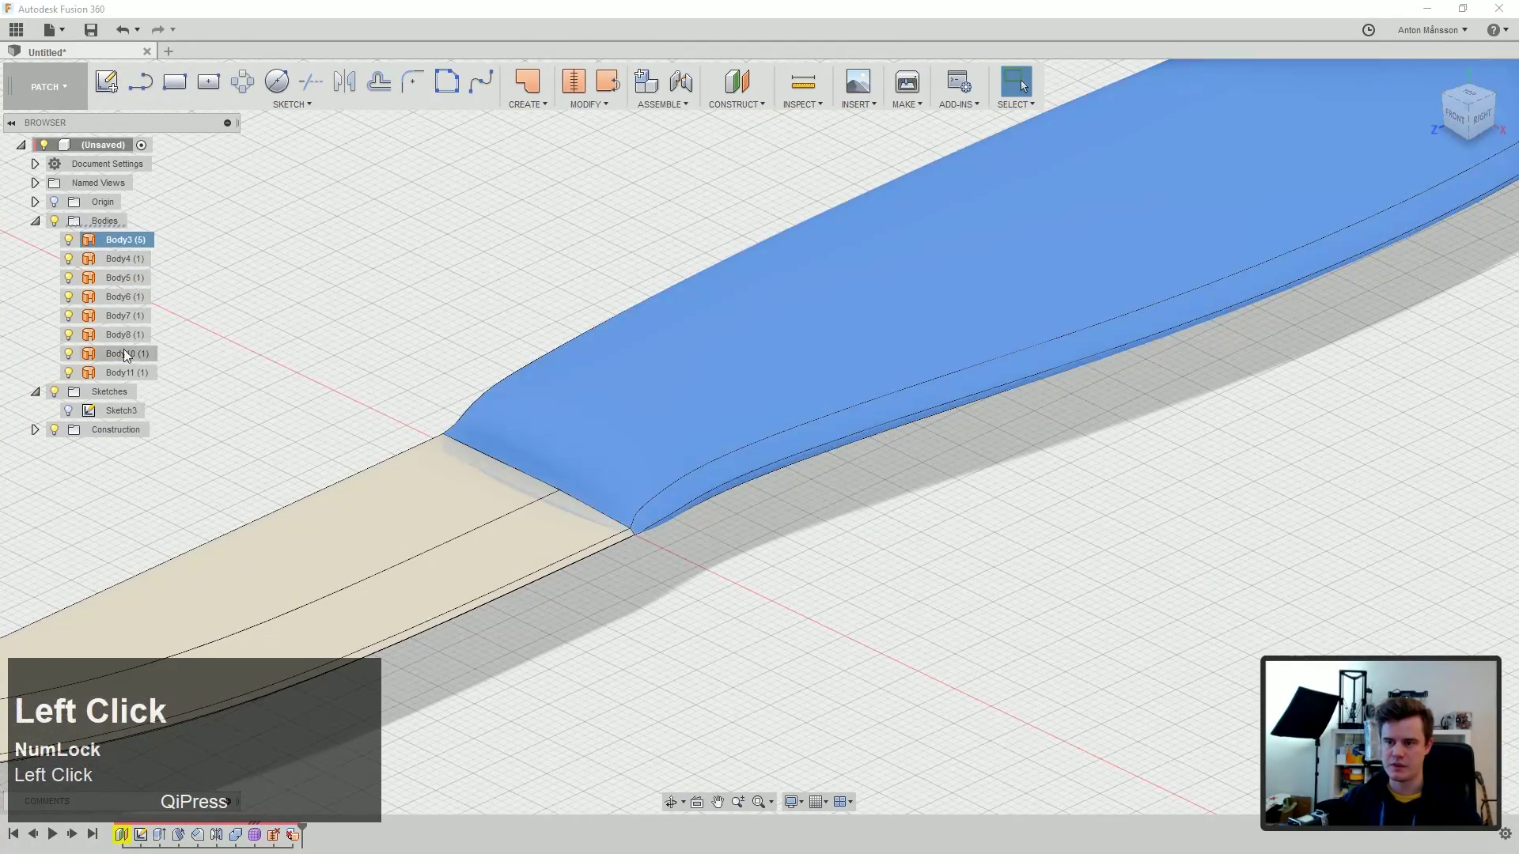
shift+click(121, 373)
ctrl+middle_drag(444, 340, 560, 355)
scroll(705, 190, up, 2)
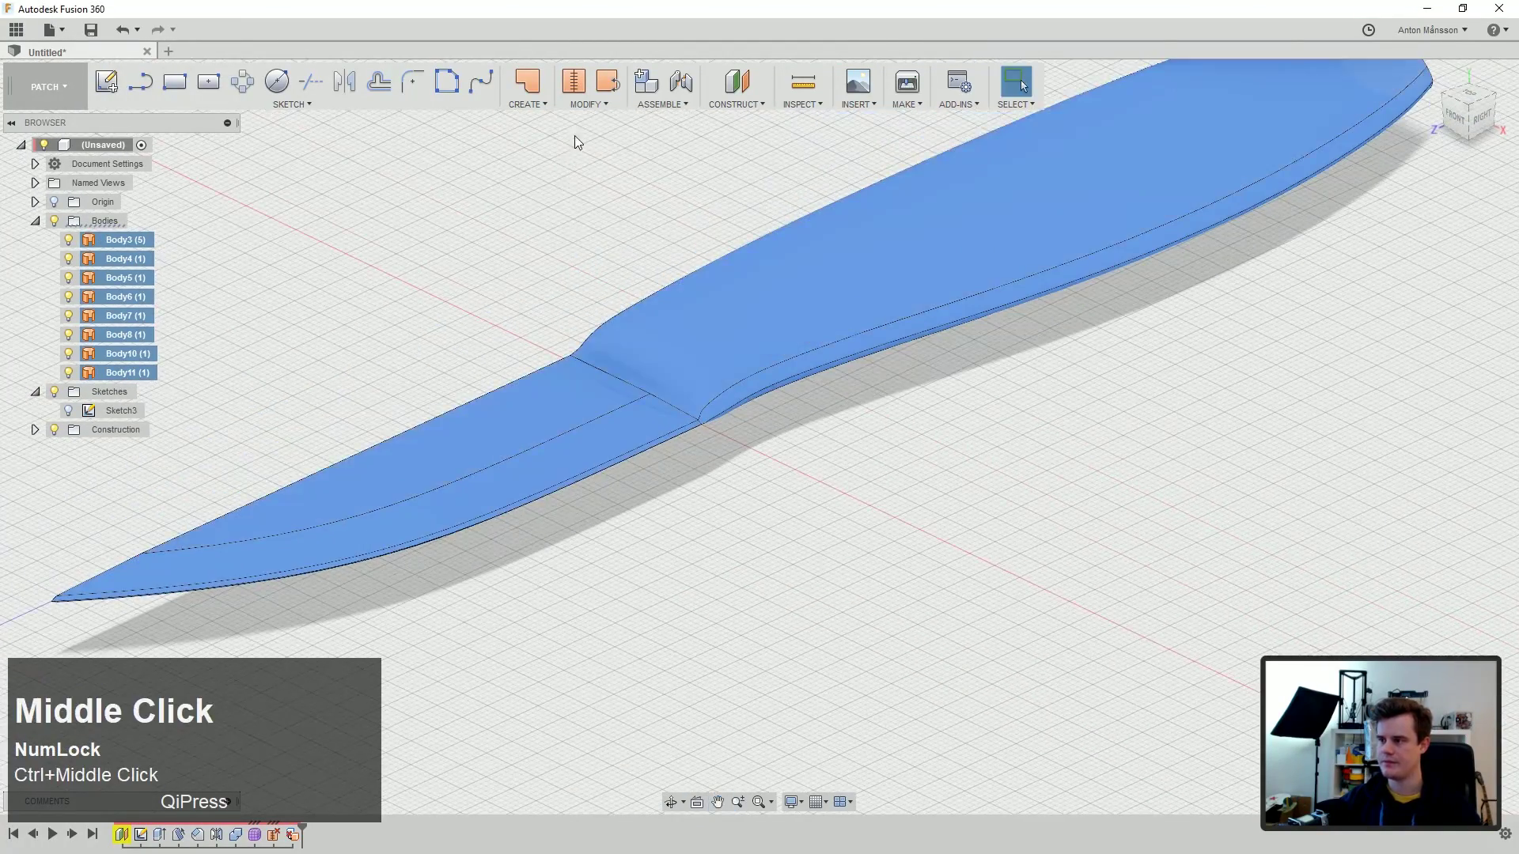
click(577, 82)
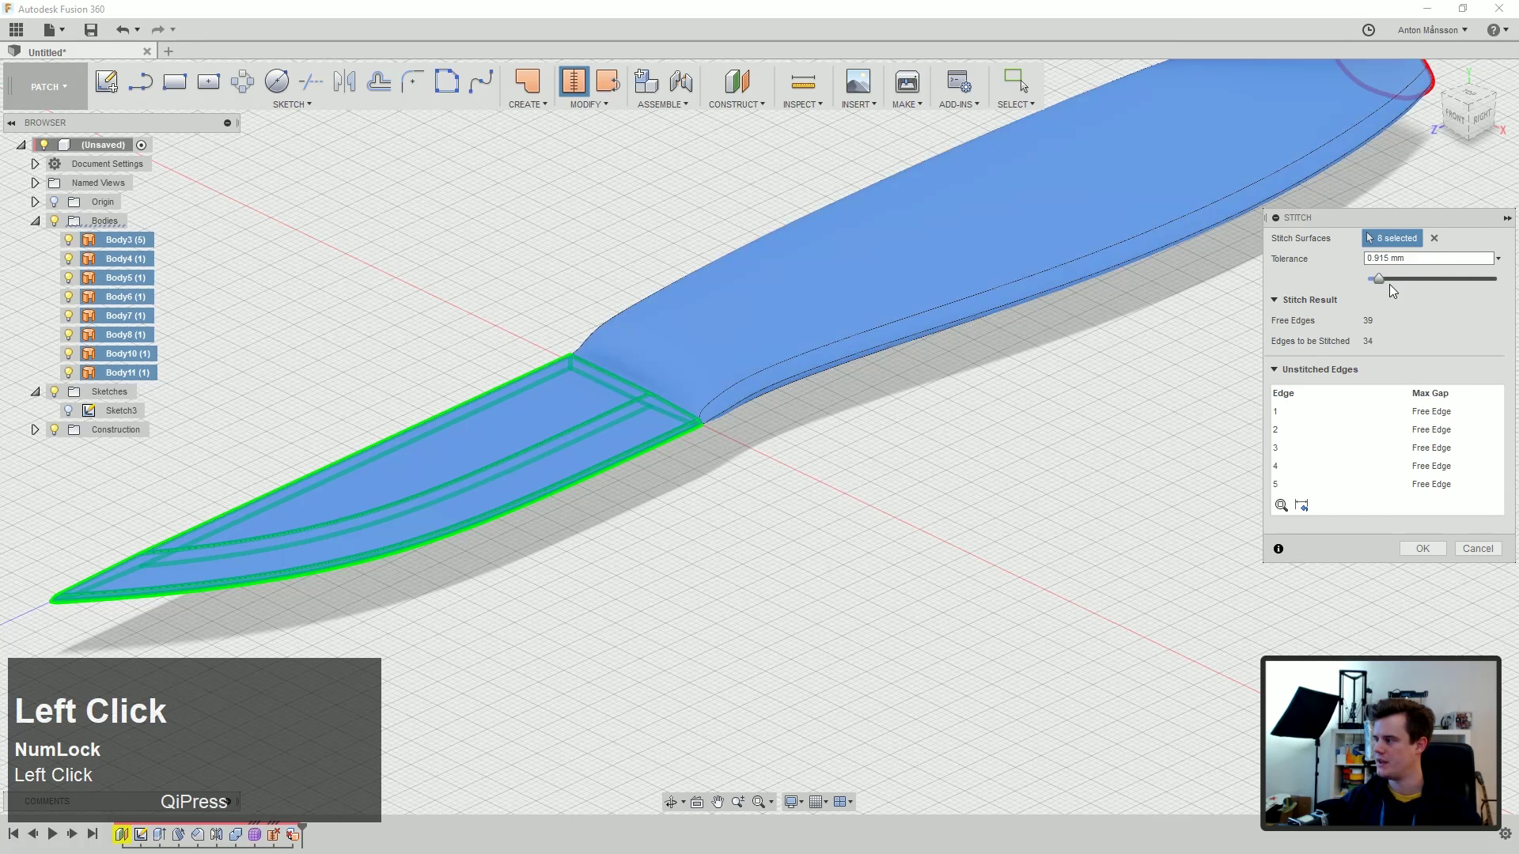
drag(1378, 279, 1379, 270)
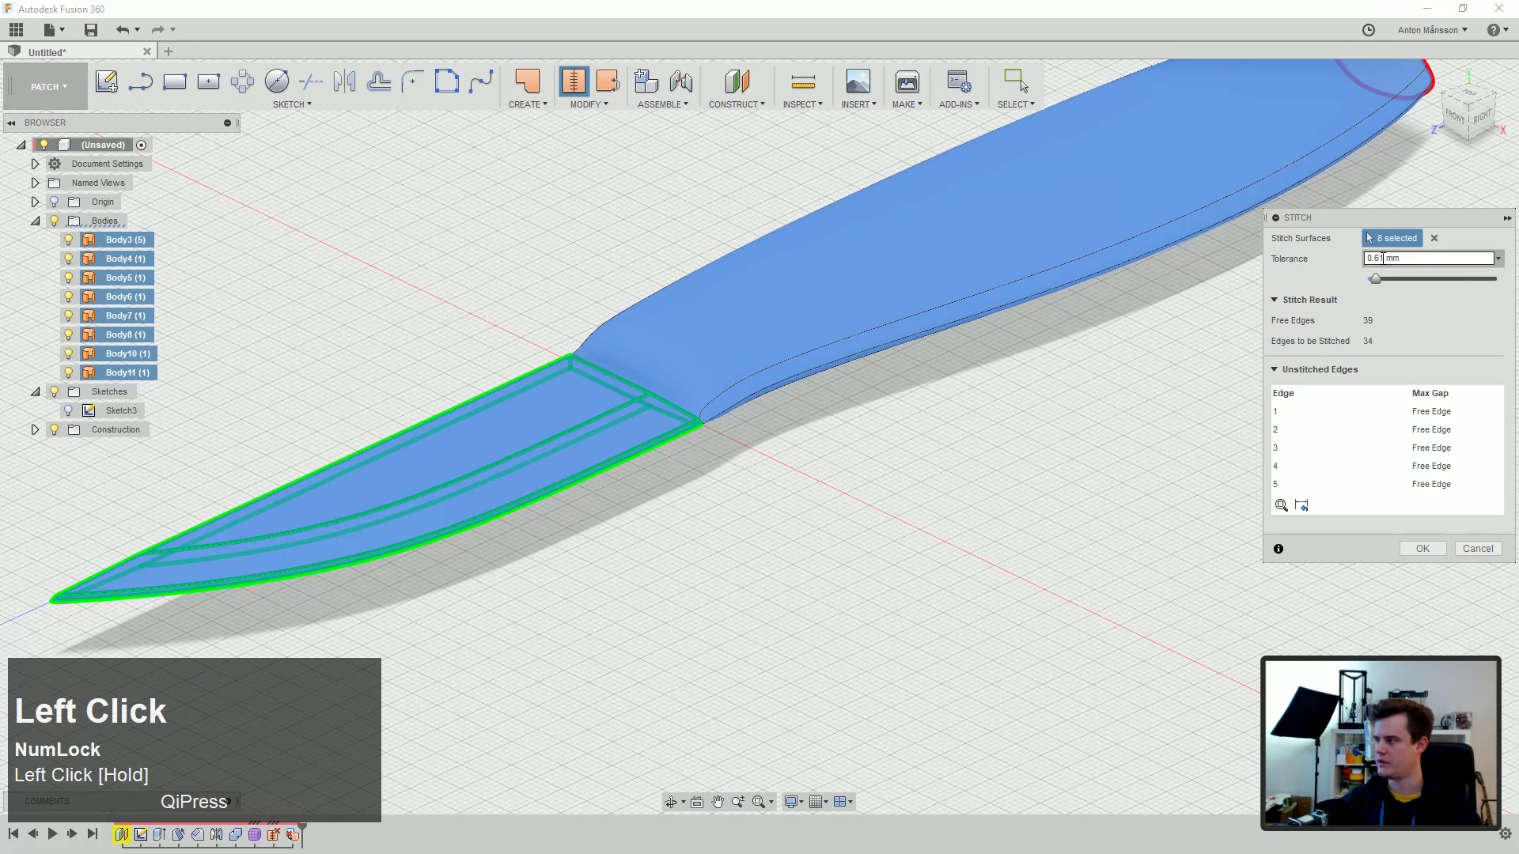
text(2)
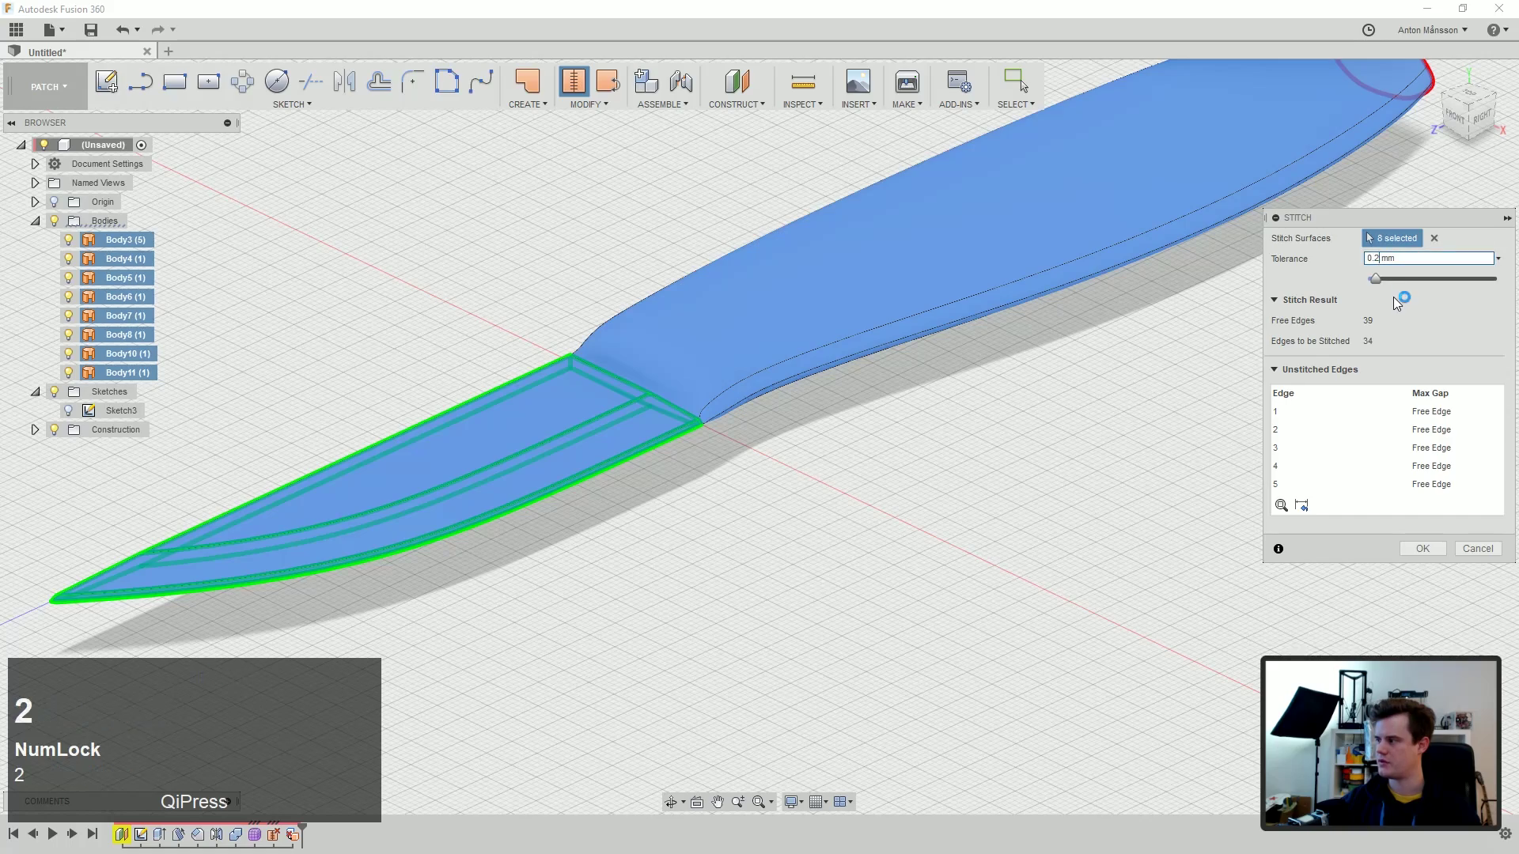
key(Tab)
click(1435, 552)
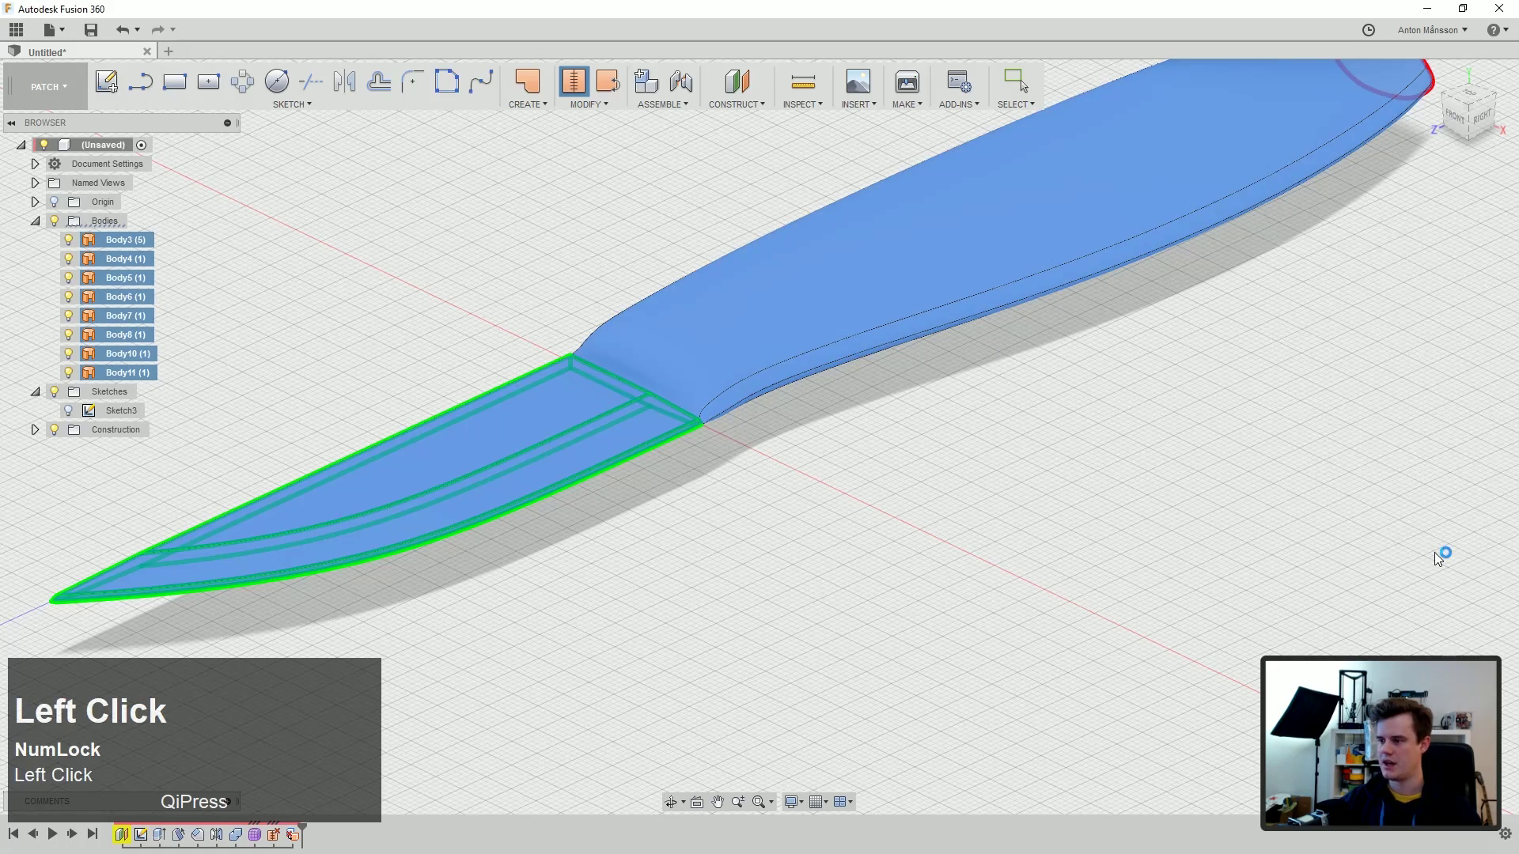
Step: Inspect the open rear end of the handle and reopen its T-Spline form for editing
middle_drag(878, 481, 744, 388)
scroll(1021, 354, down, 4)
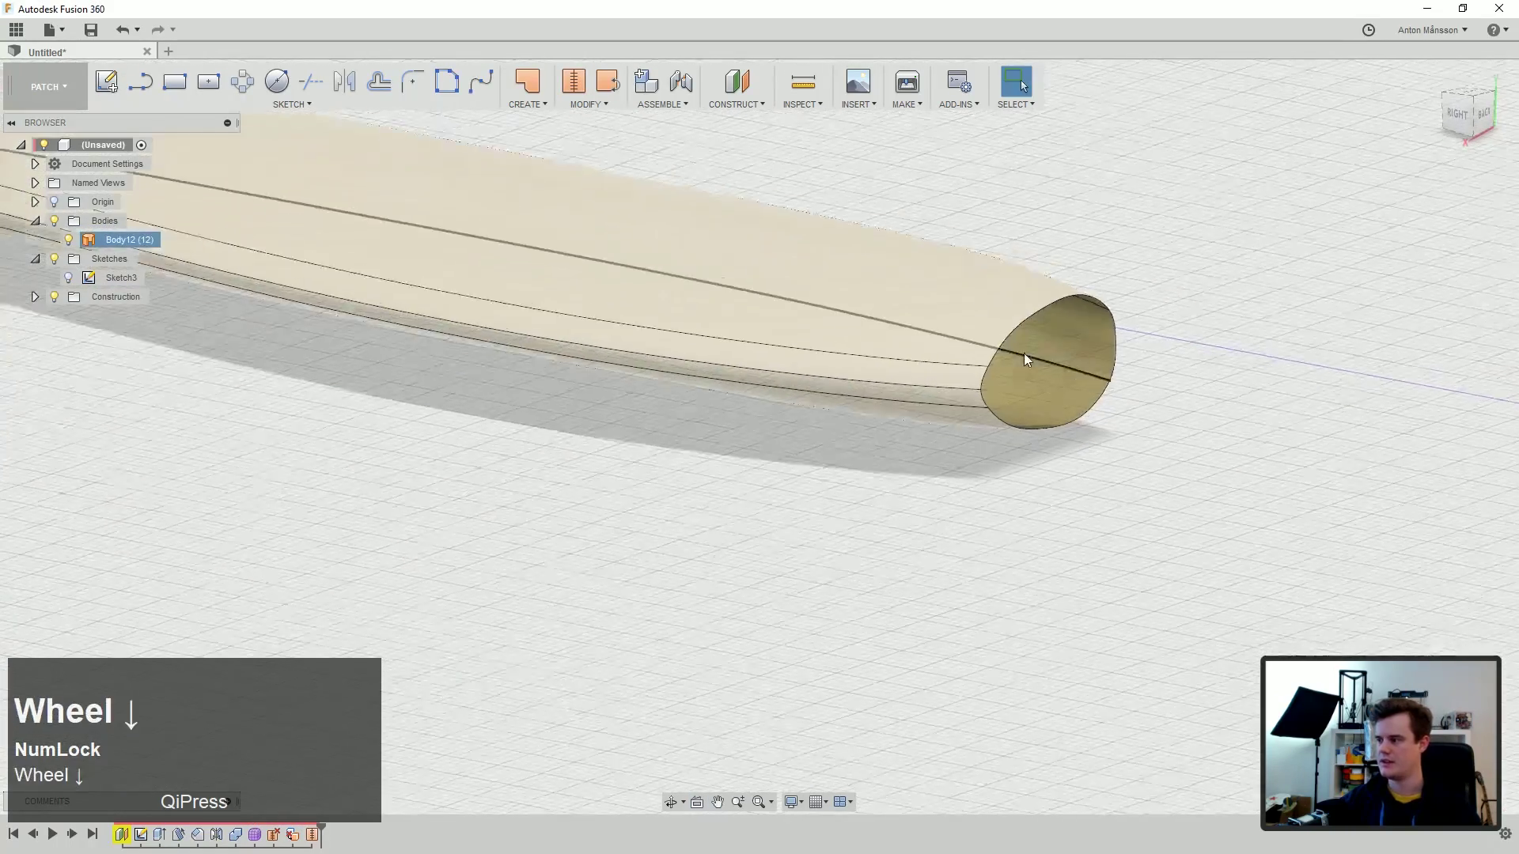
click(1017, 326)
scroll(848, 395, down, 2)
click(1012, 266)
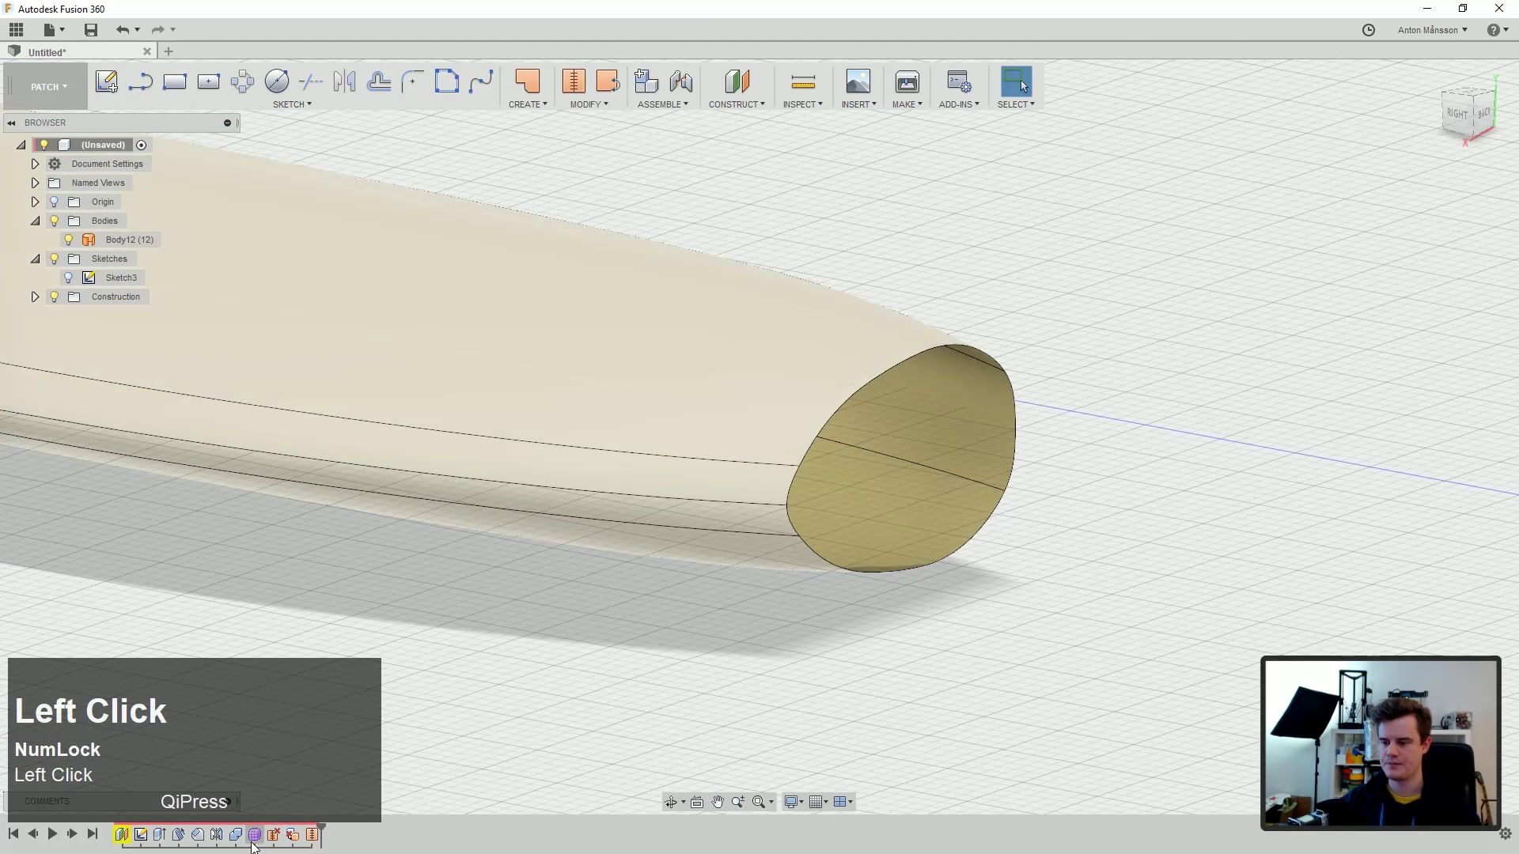
double_click(254, 840)
Step: Extrude the handle's open rear edge loop with Edit Form and scale the new loop down toward its centre
double_click(850, 402)
ctrl+middle_drag(845, 453, 870, 356)
right_click(874, 362)
click(937, 365)
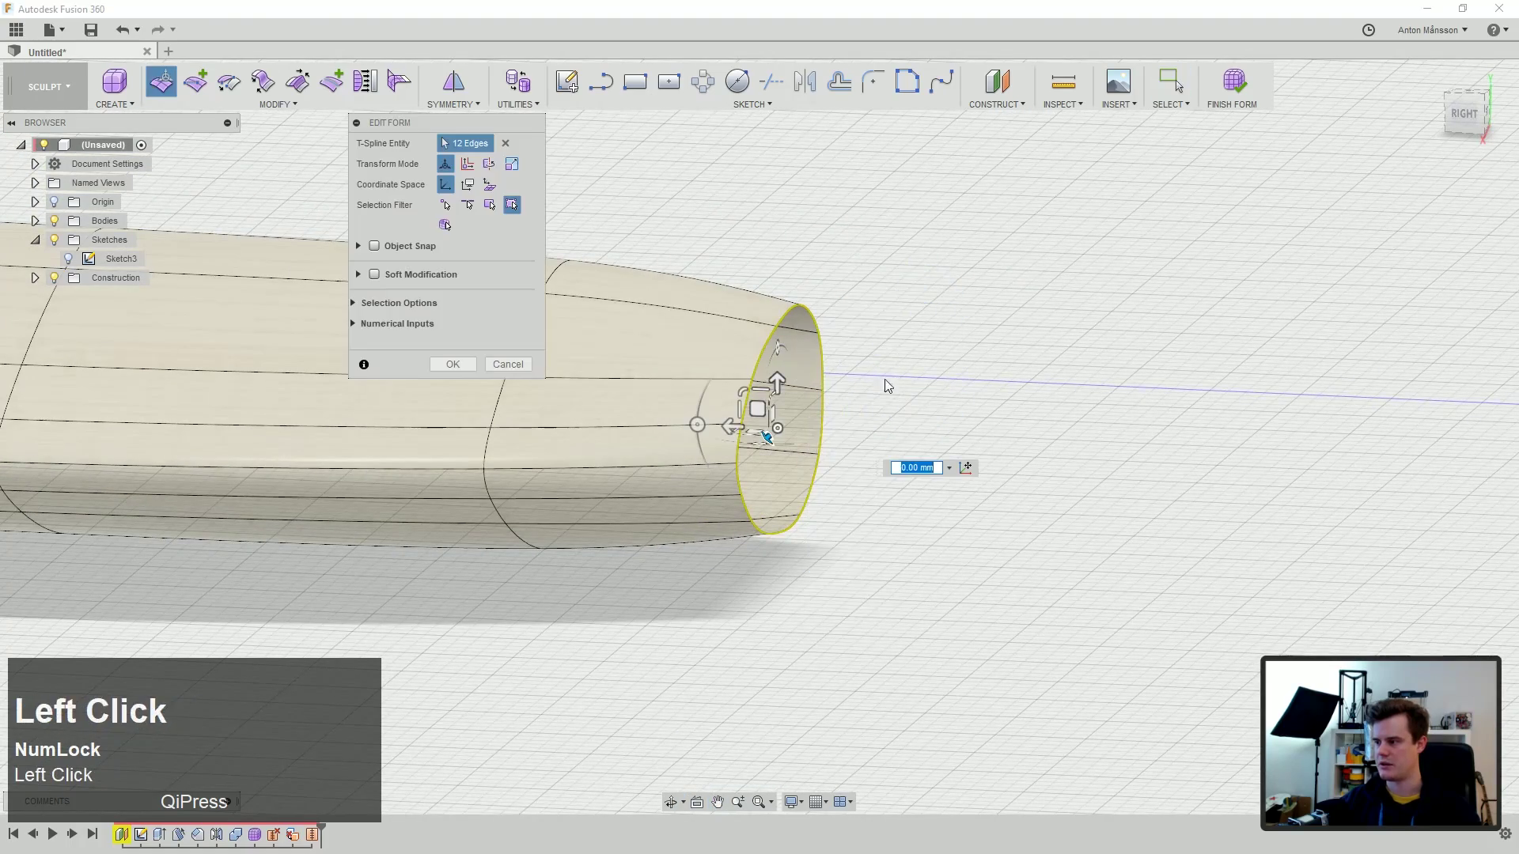
middle_drag(741, 411, 834, 440)
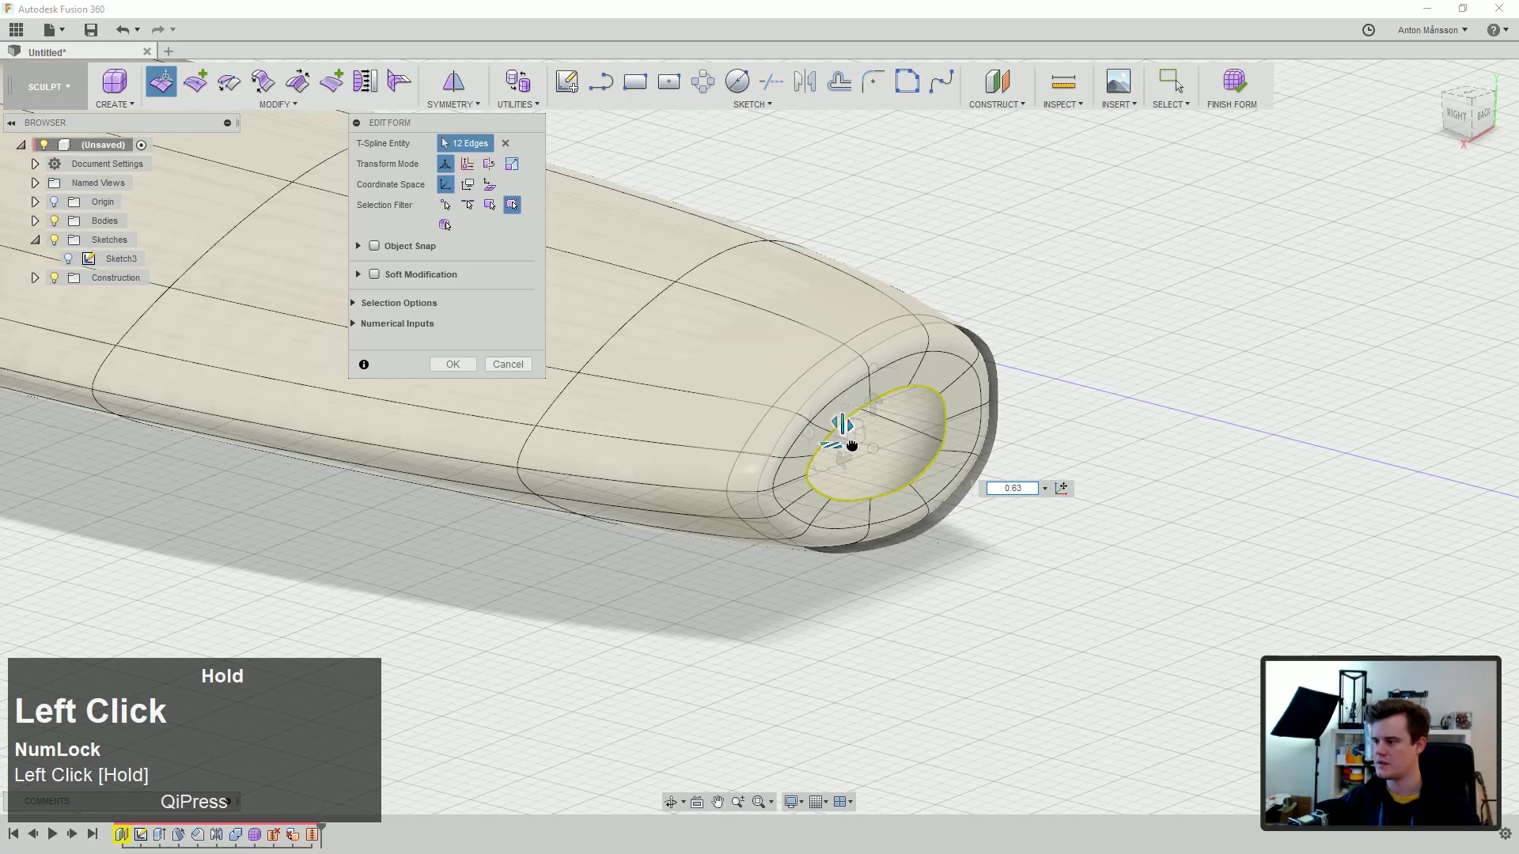
drag(852, 445, 858, 433)
Step: Adjust the position of the inner edge loop along the handle's length and accept the form edit
scroll(729, 508, down, 5)
drag(729, 508, 757, 522)
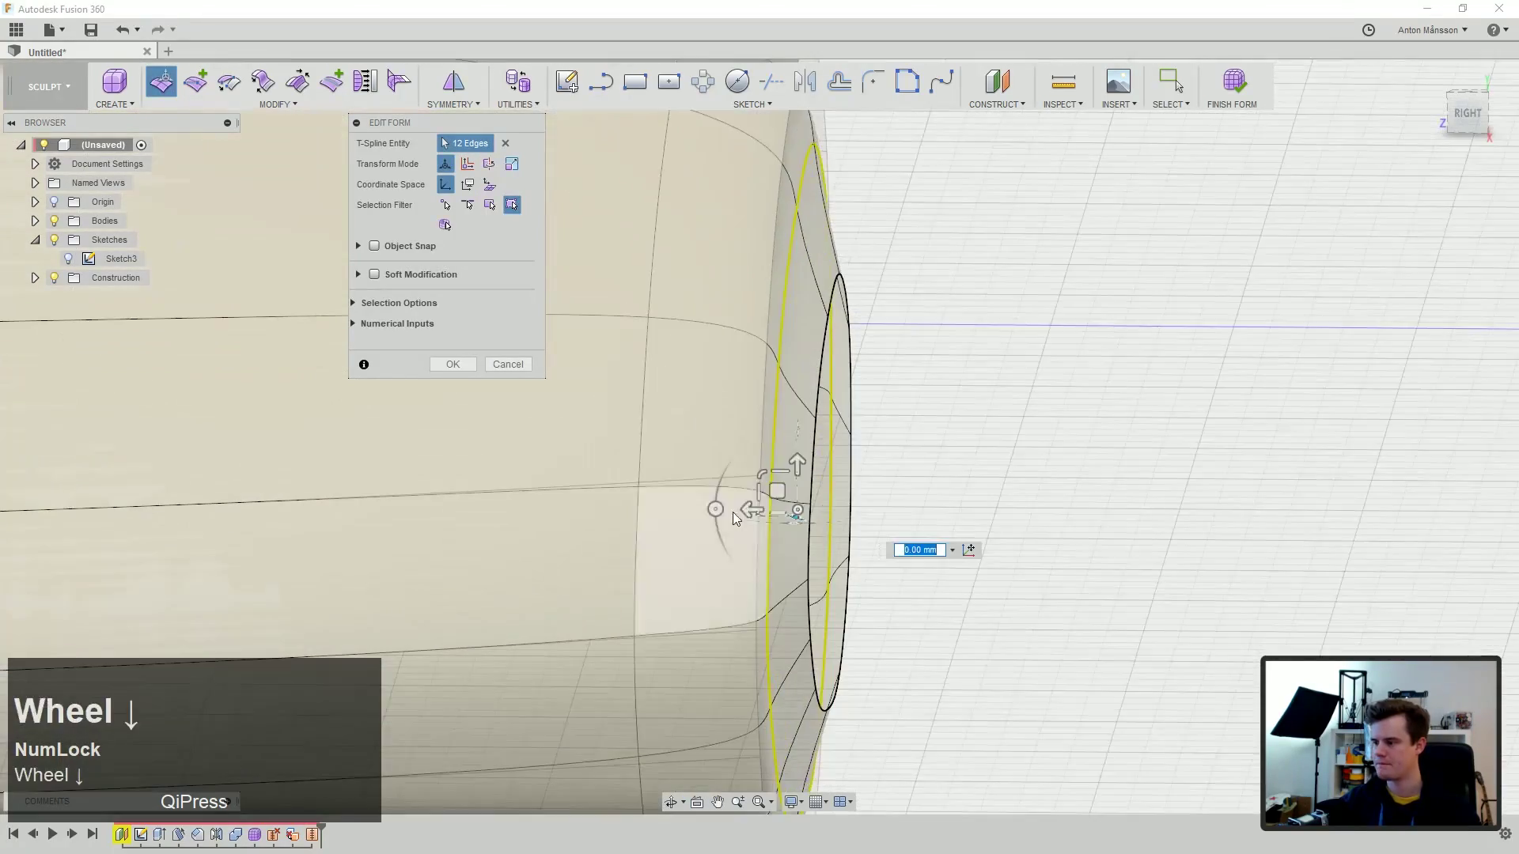
middle_drag(759, 525, 553, 210)
scroll(800, 509, down, 5)
click(454, 364)
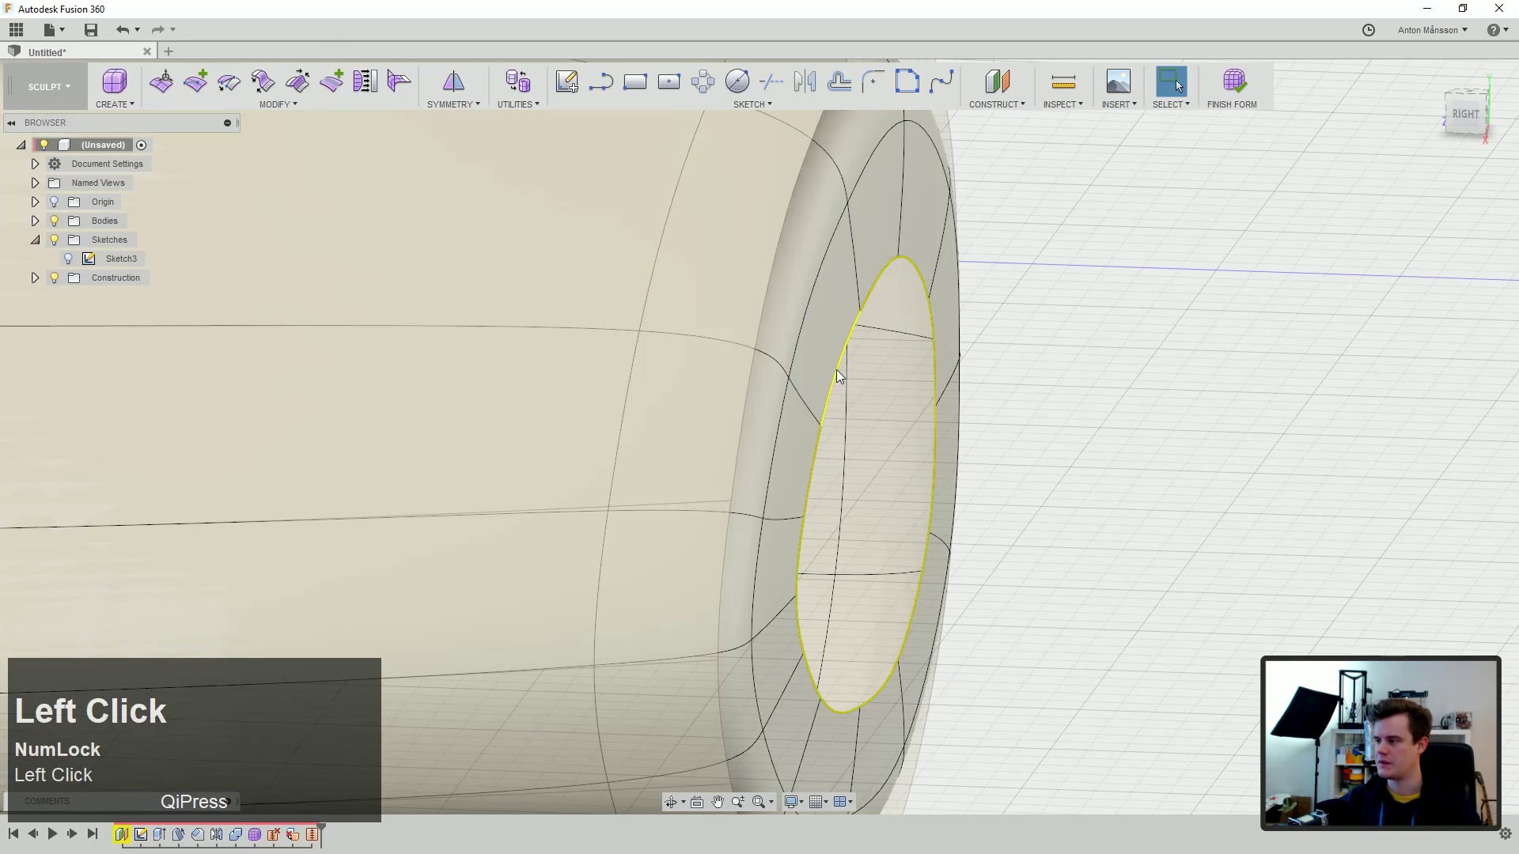
Step: Close the handle's rear opening with Fill Hole in Reduced Star mode and finish the form
click(271, 105)
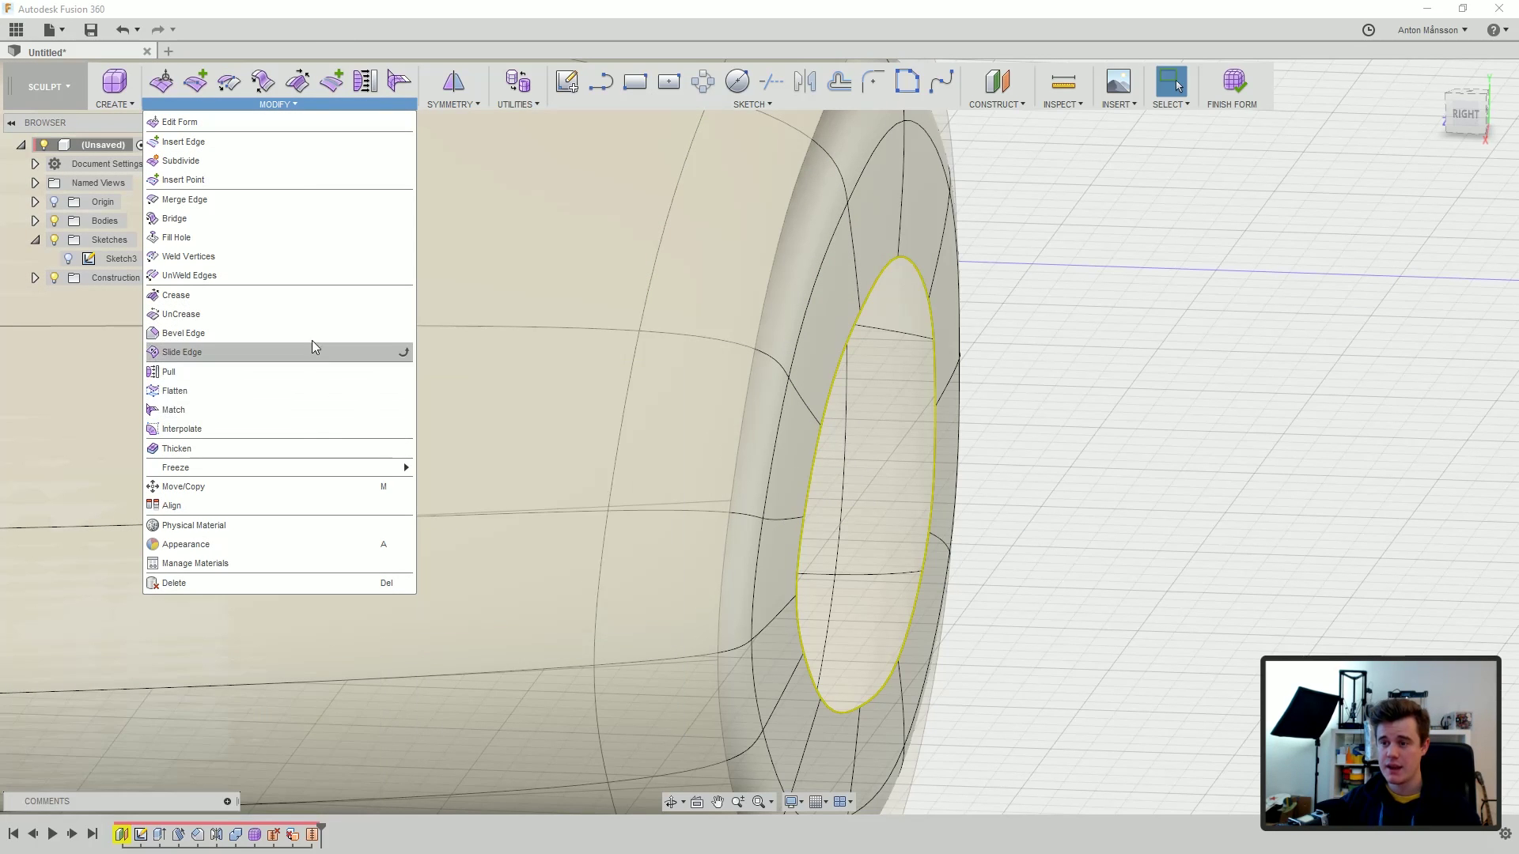
click(304, 238)
middle_drag(729, 502, 840, 558)
click(452, 224)
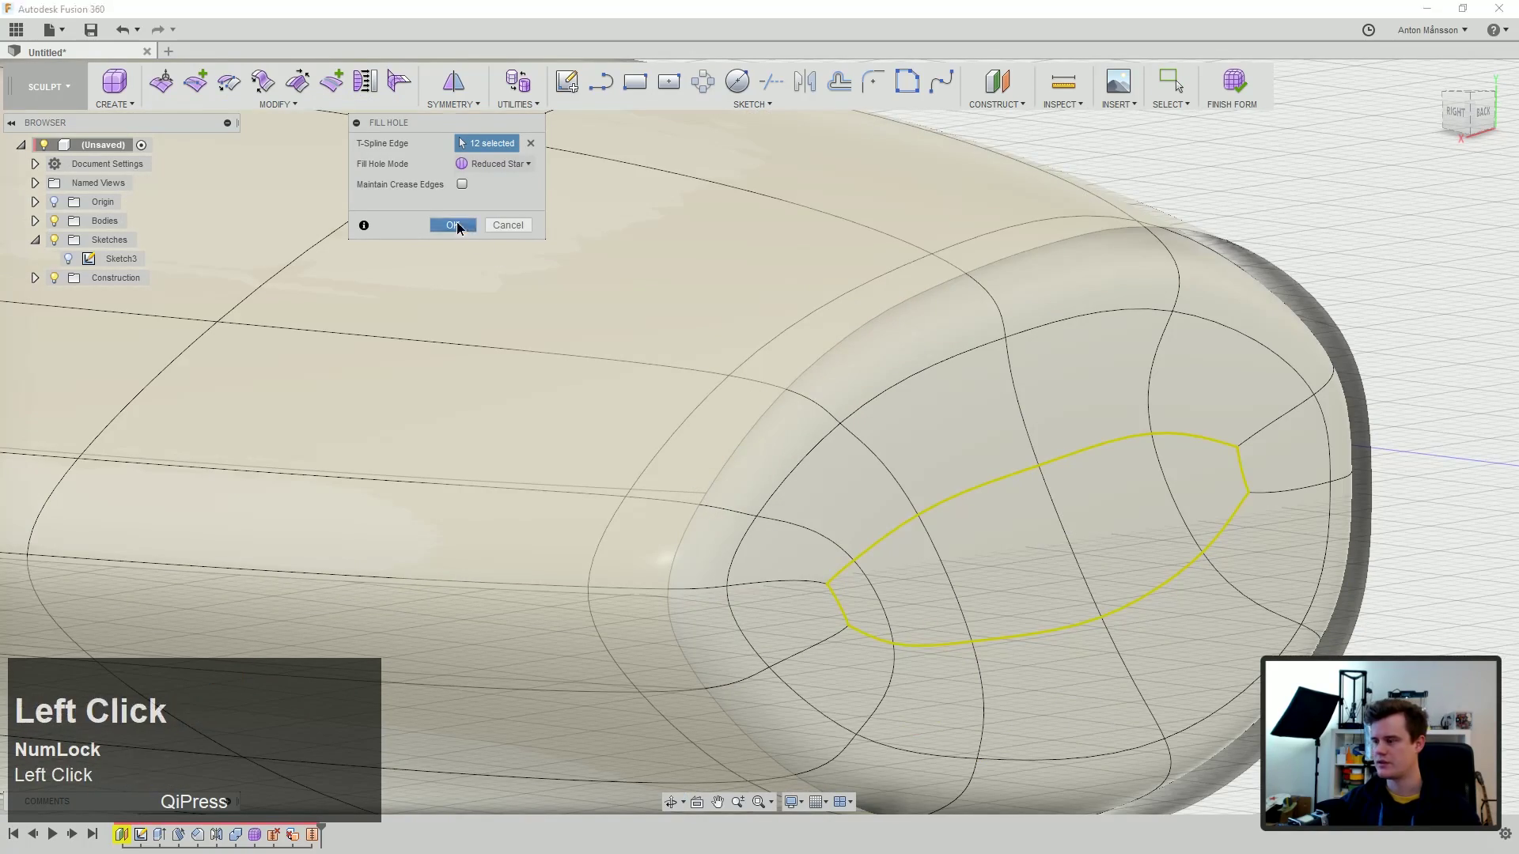
scroll(1033, 443, up, 3)
middle_drag(1033, 443, 1224, 130)
click(1234, 84)
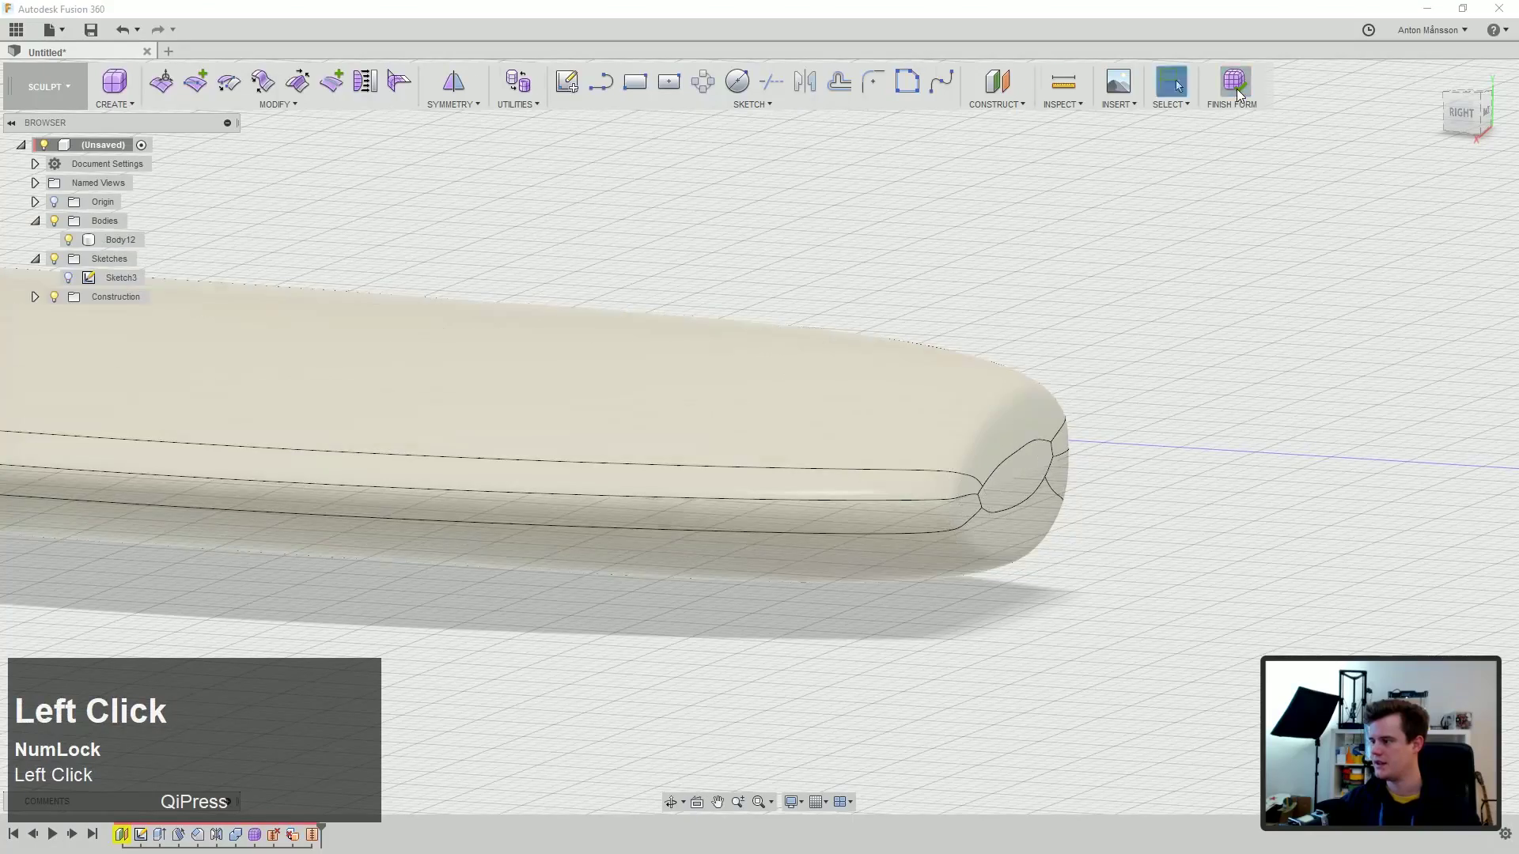
Step: Examine the blade-to-handle transition of the stitched Body12
scroll(1024, 506, up, 3)
ctrl+middle_drag(172, 309, 519, 307)
click(519, 306)
click(313, 836)
ctrl+middle_drag(324, 629, 467, 475)
click(467, 474)
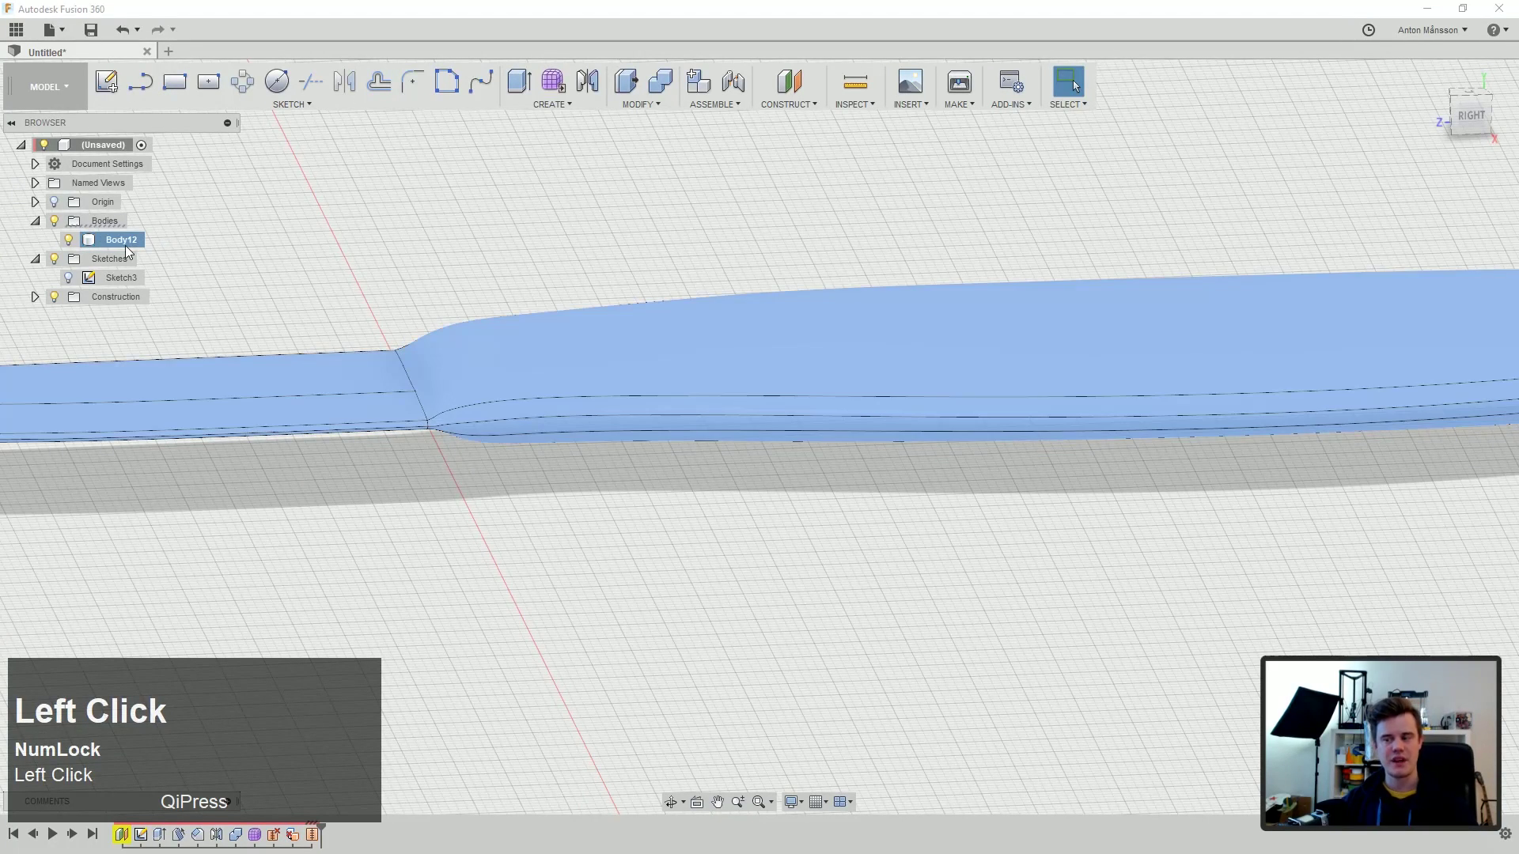
Step: Check the knife's interior with a section analysis from the handle's face, moving the section plane to about -1.90 mm, and close it
click(853, 104)
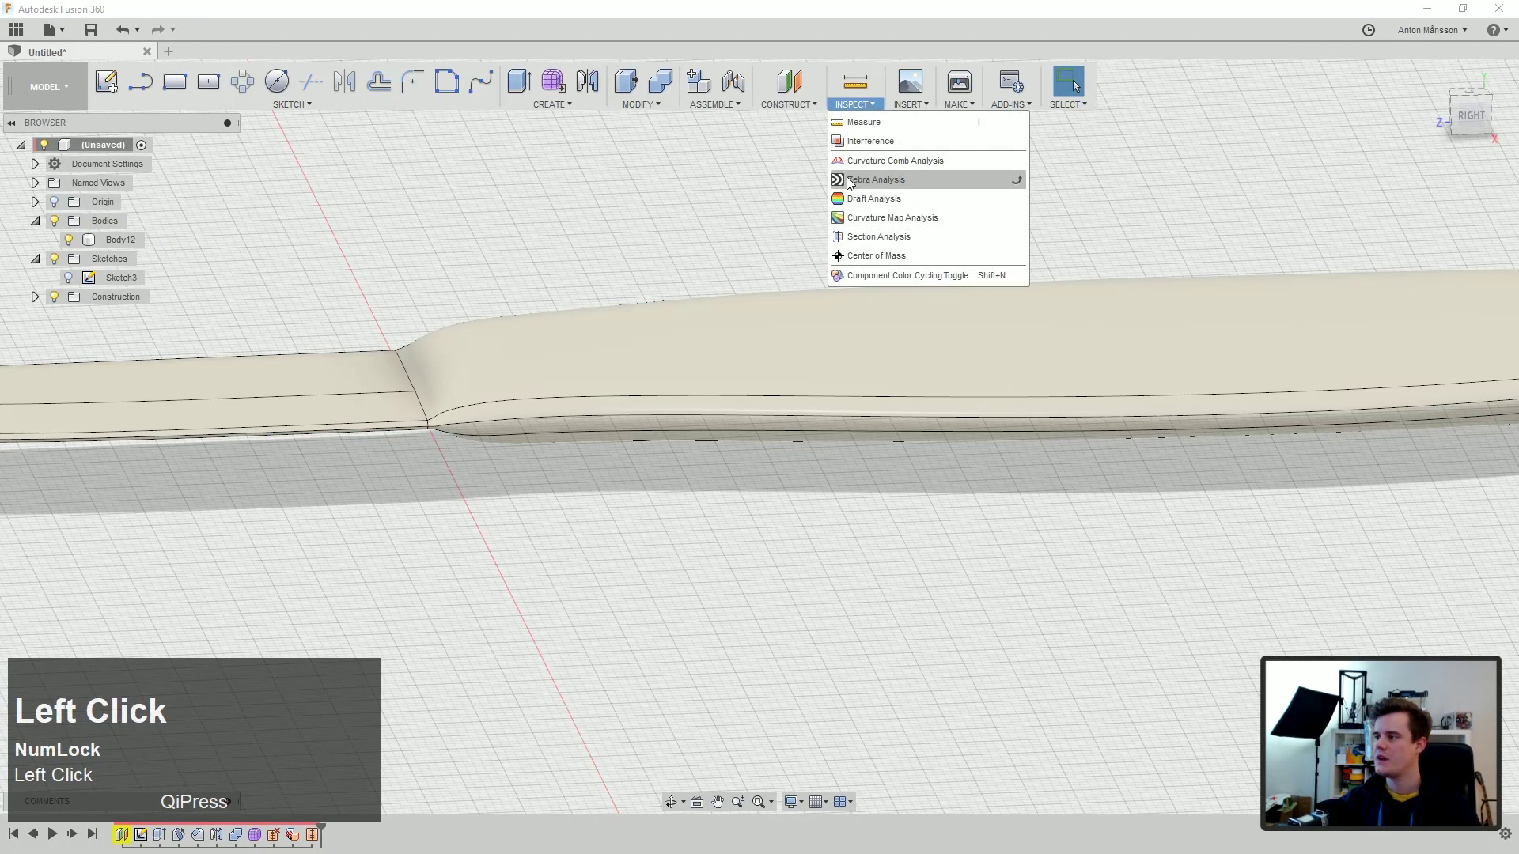
click(884, 230)
scroll(873, 248, up, 1)
scroll(874, 253, up, 5)
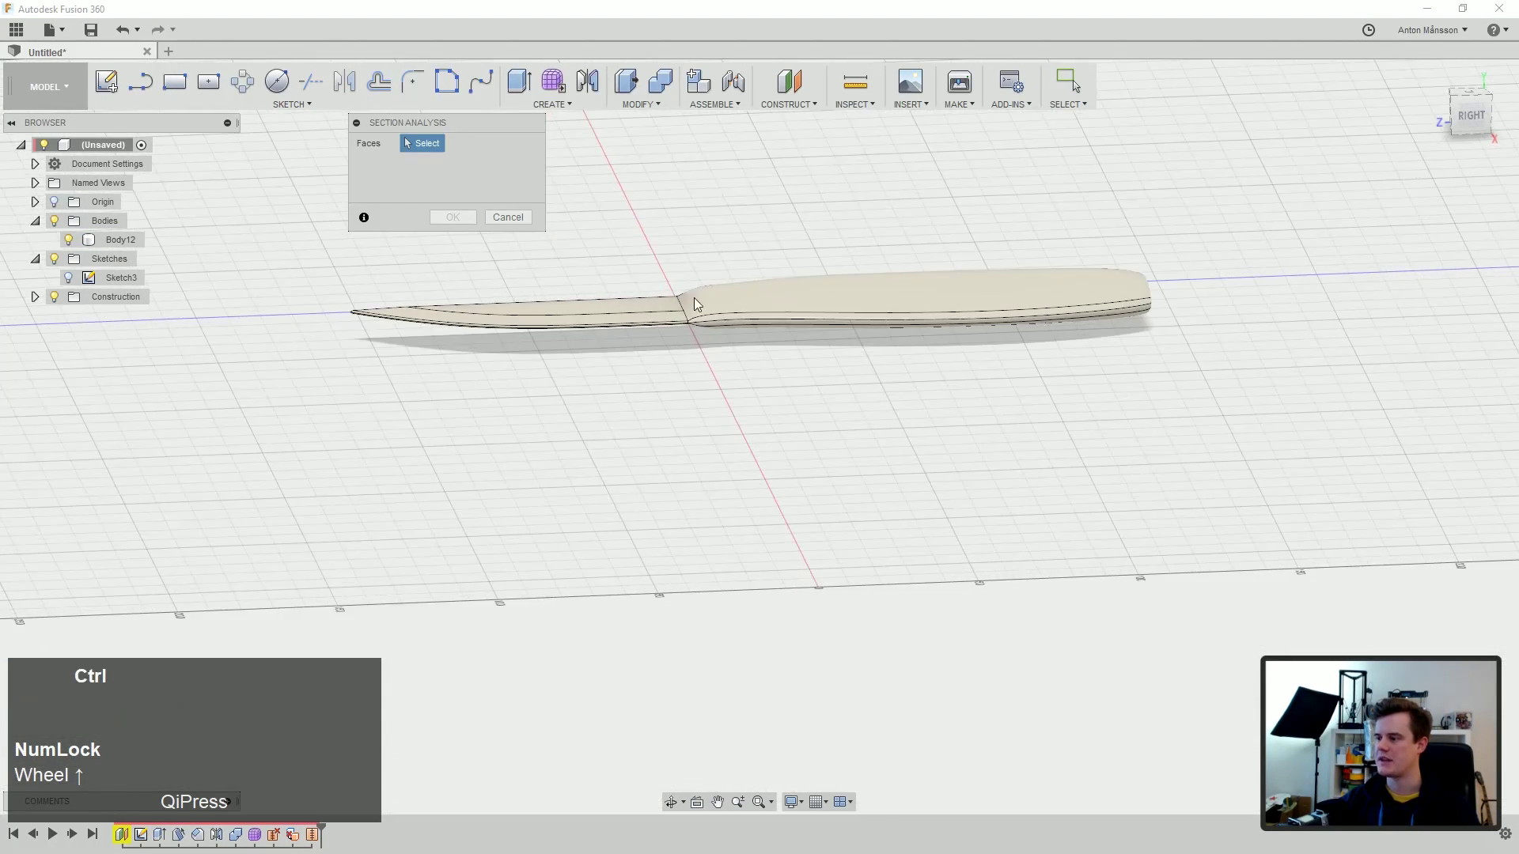
click(743, 293)
ctrl+middle_drag(743, 293, 688, 465)
scroll(633, 431, down, 2)
mouse_move(614, 424)
mouse_down()
mouse_move(614, 386)
mouse_move(621, 446)
mouse_move(522, 492)
mouse_up()
scroll(633, 463, down, 2)
scroll(628, 462, down, 2)
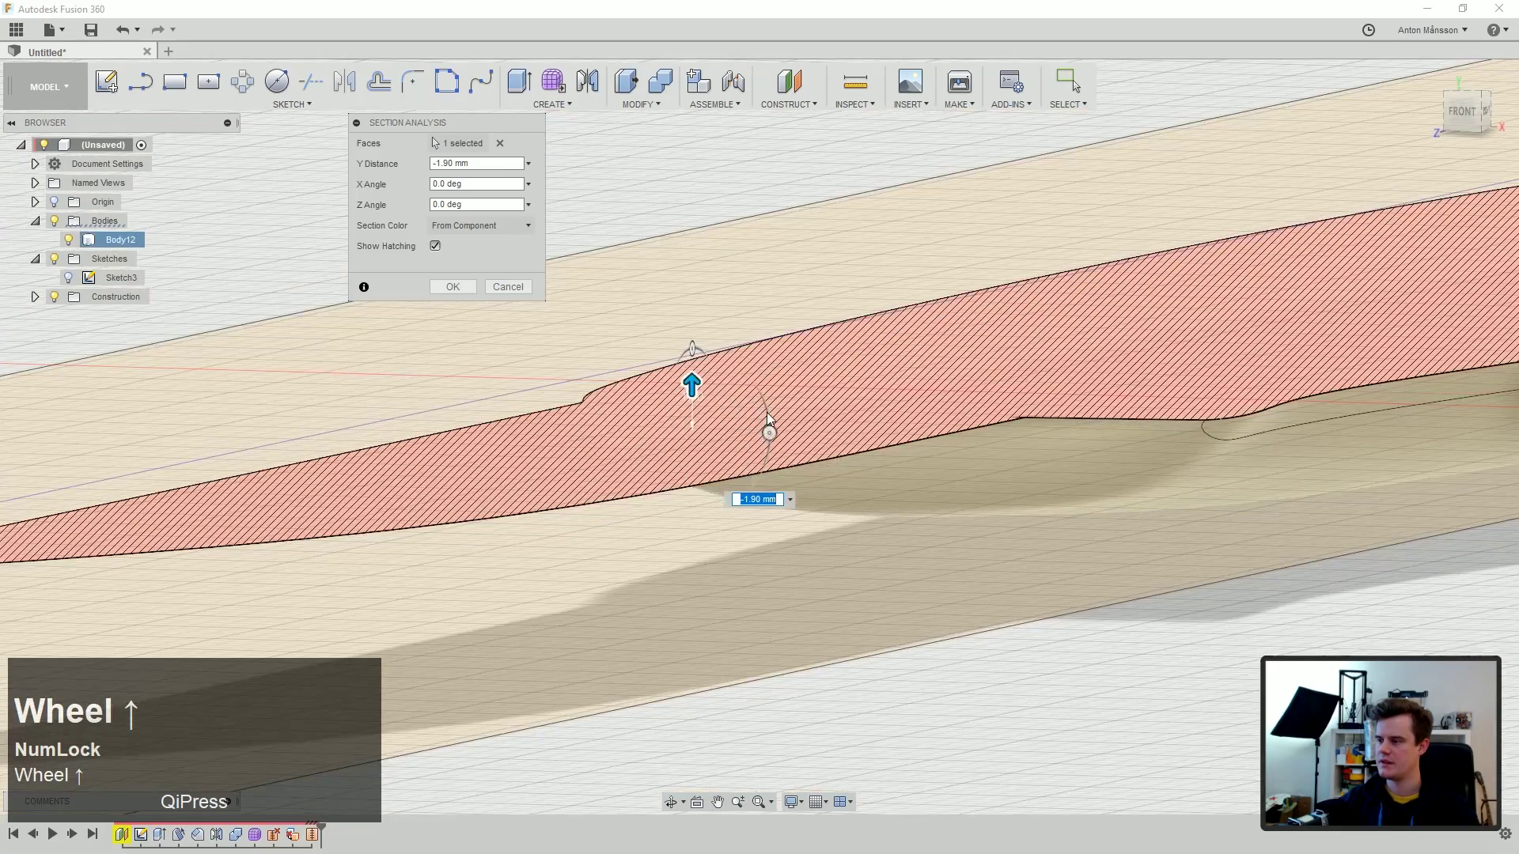
middle_drag(672, 411, 858, 410)
drag(971, 385, 981, 376)
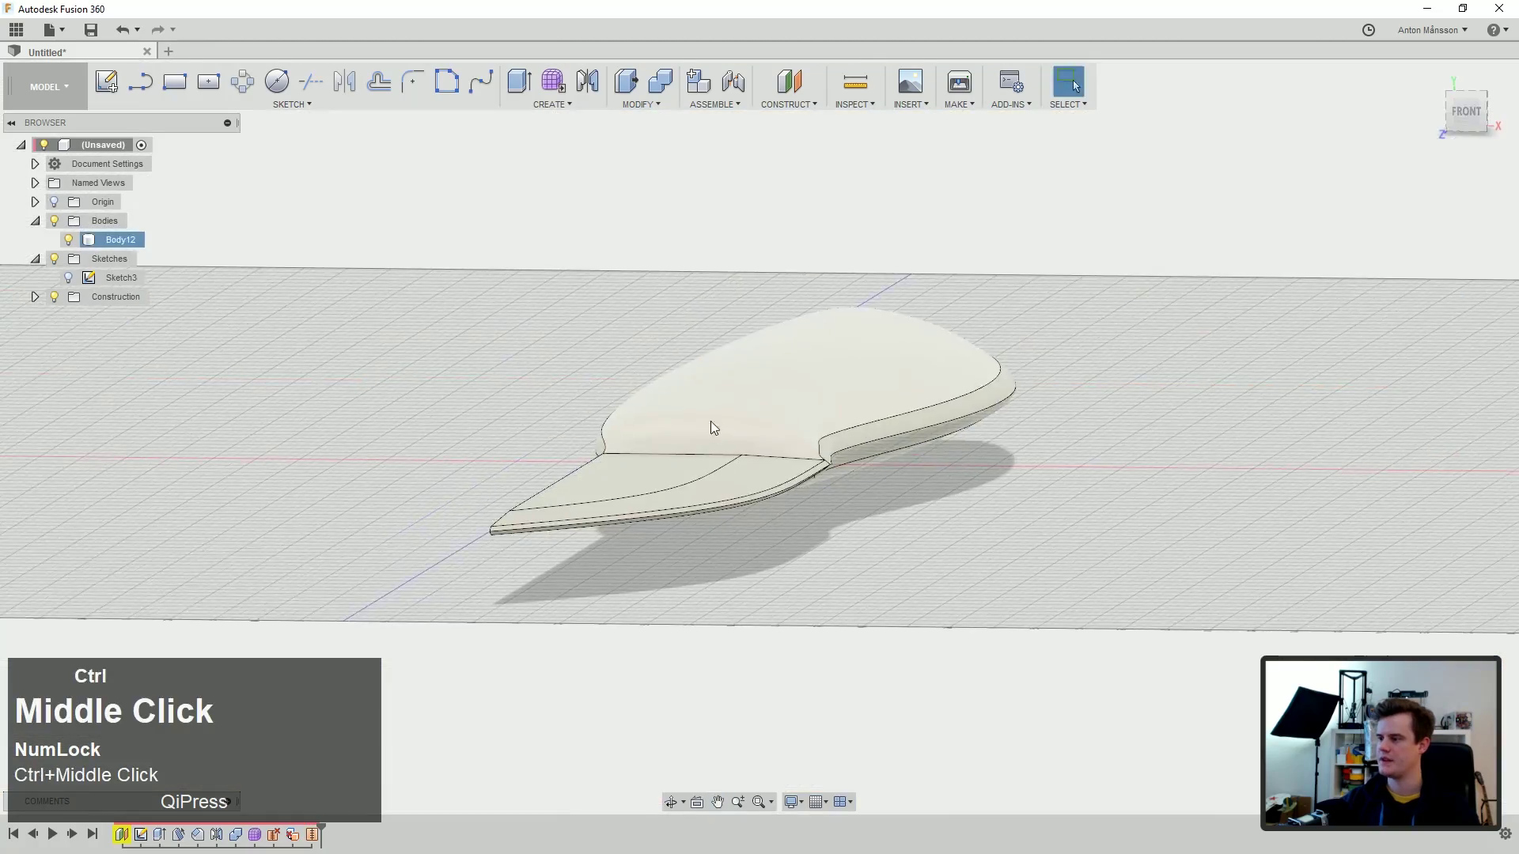
Step: Fillet the curved inner bevel edges on both faces of the blade with a 150 mm radius
scroll(710, 420, up, 3)
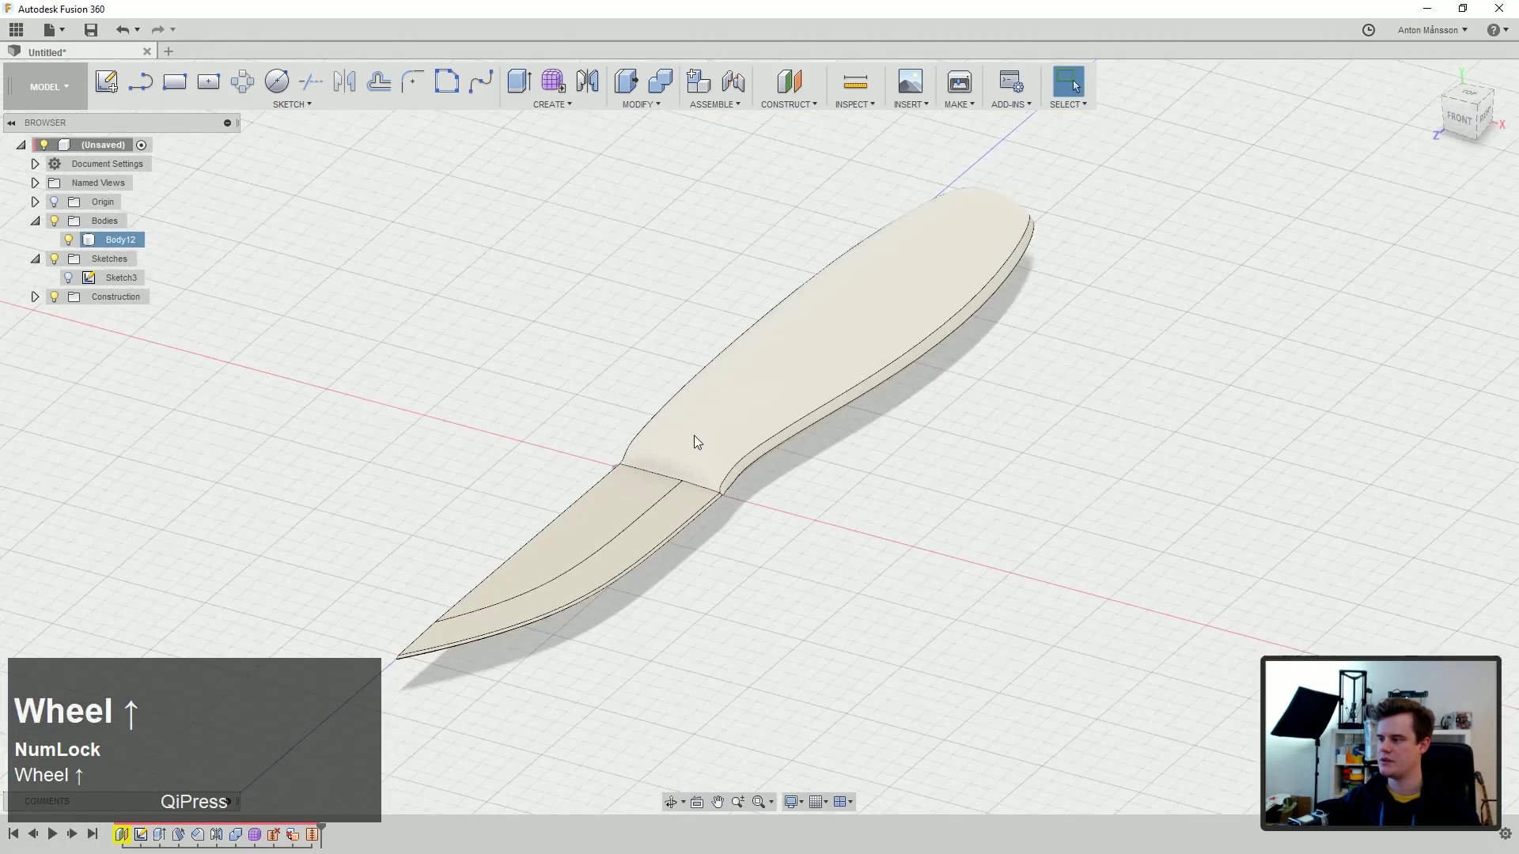
scroll(736, 484, down, 5)
scroll(743, 481, down, 1)
click(748, 482)
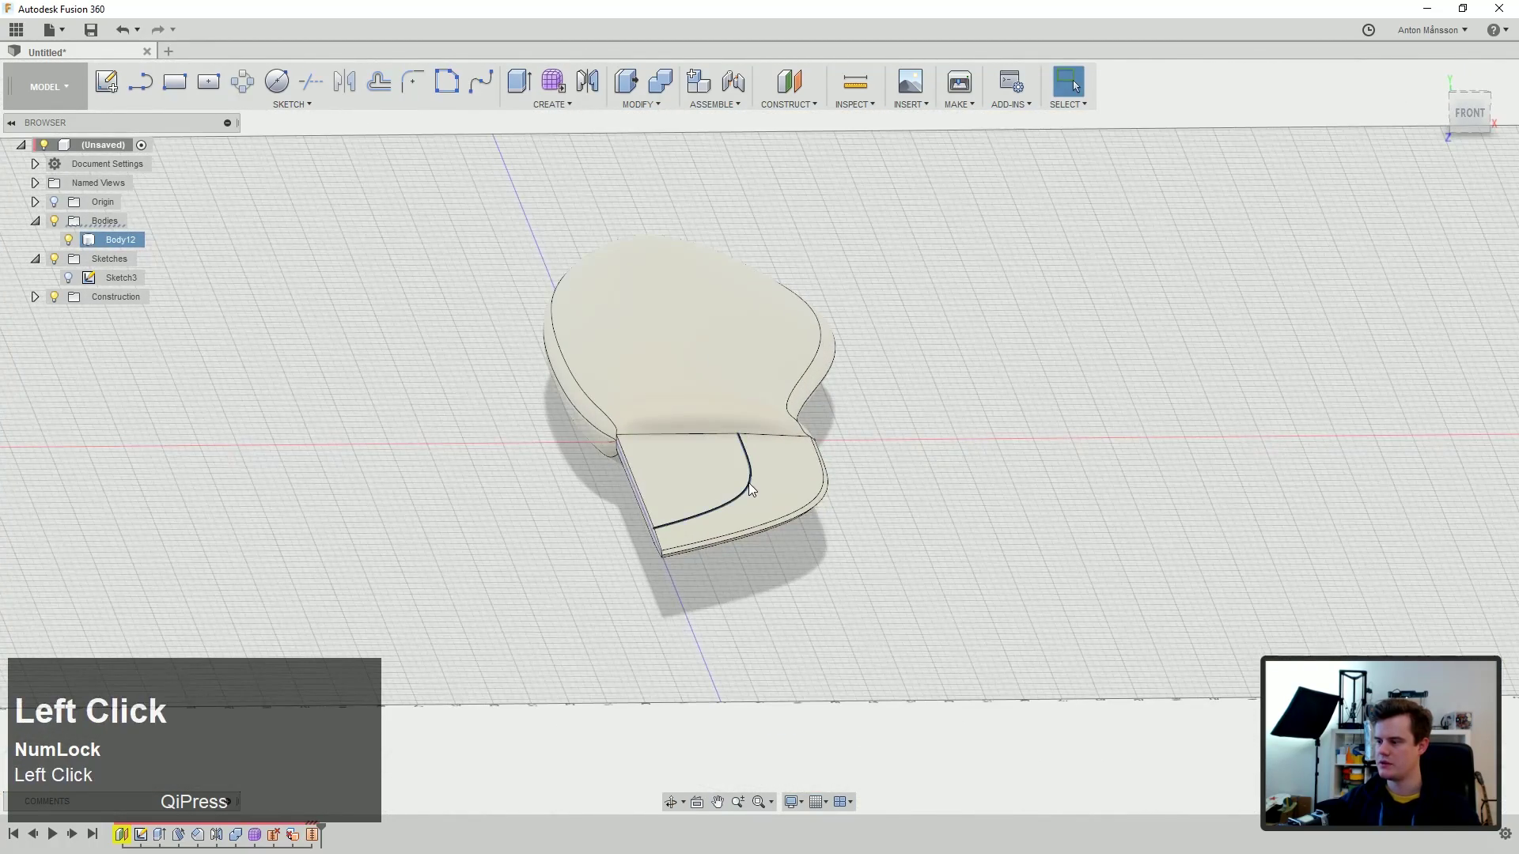
scroll(748, 484, down, 5)
right_click(747, 488)
click(712, 572)
middle_drag(712, 572, 685, 543)
ctrl+click(691, 505)
middle_drag(699, 486, 708, 492)
scroll(708, 491, up, 1)
ctrl+middle_drag(680, 553, 681, 586)
scroll(672, 633, down, 3)
middle_drag(670, 638, 664, 651)
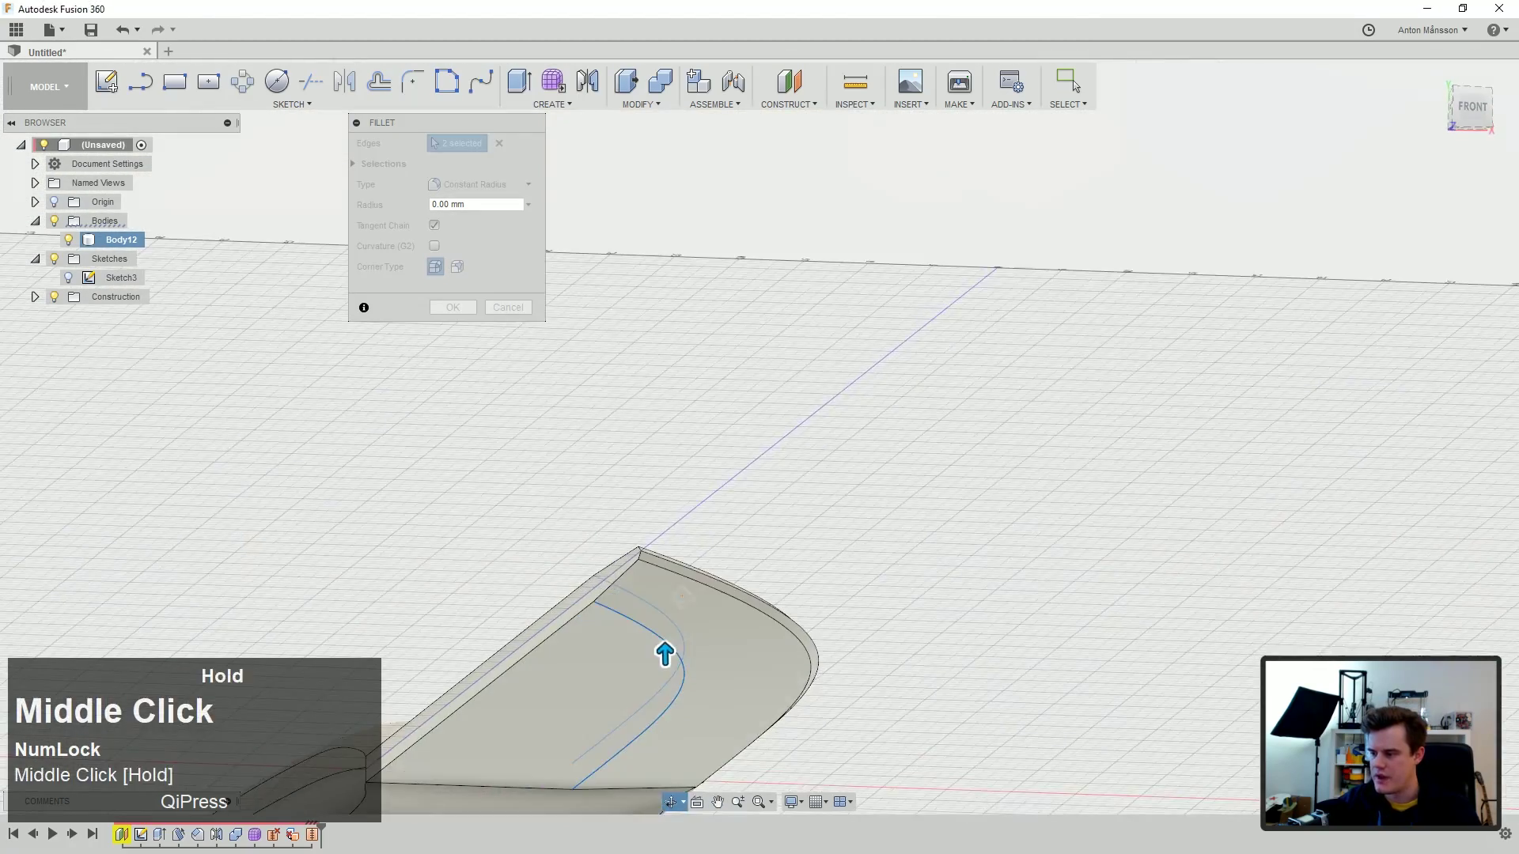
scroll(662, 661, down, 3)
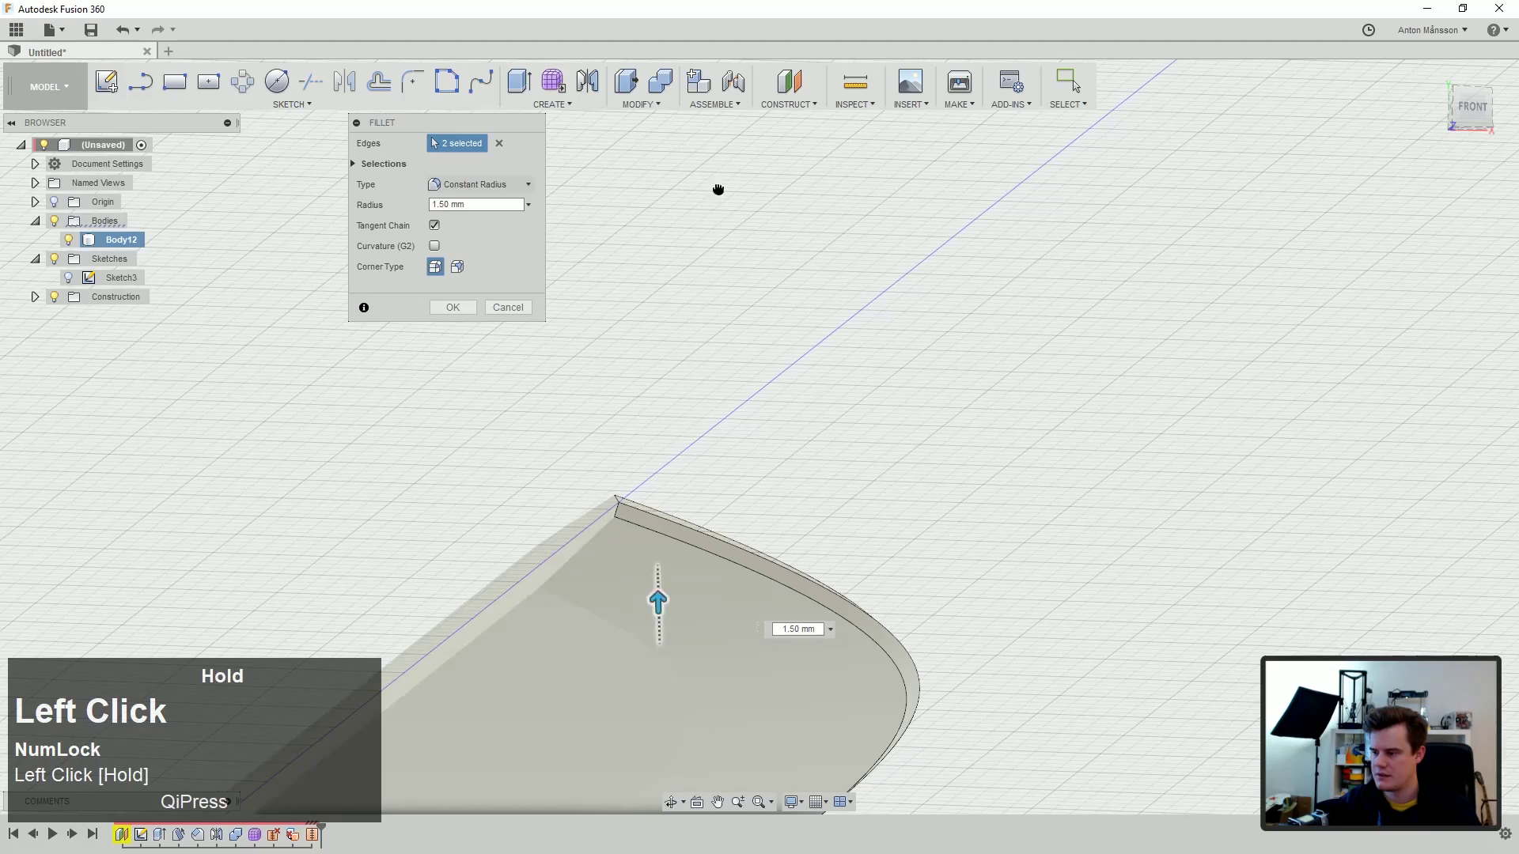
scroll(806, 319, up, 2)
middle_drag(807, 319, 753, 295)
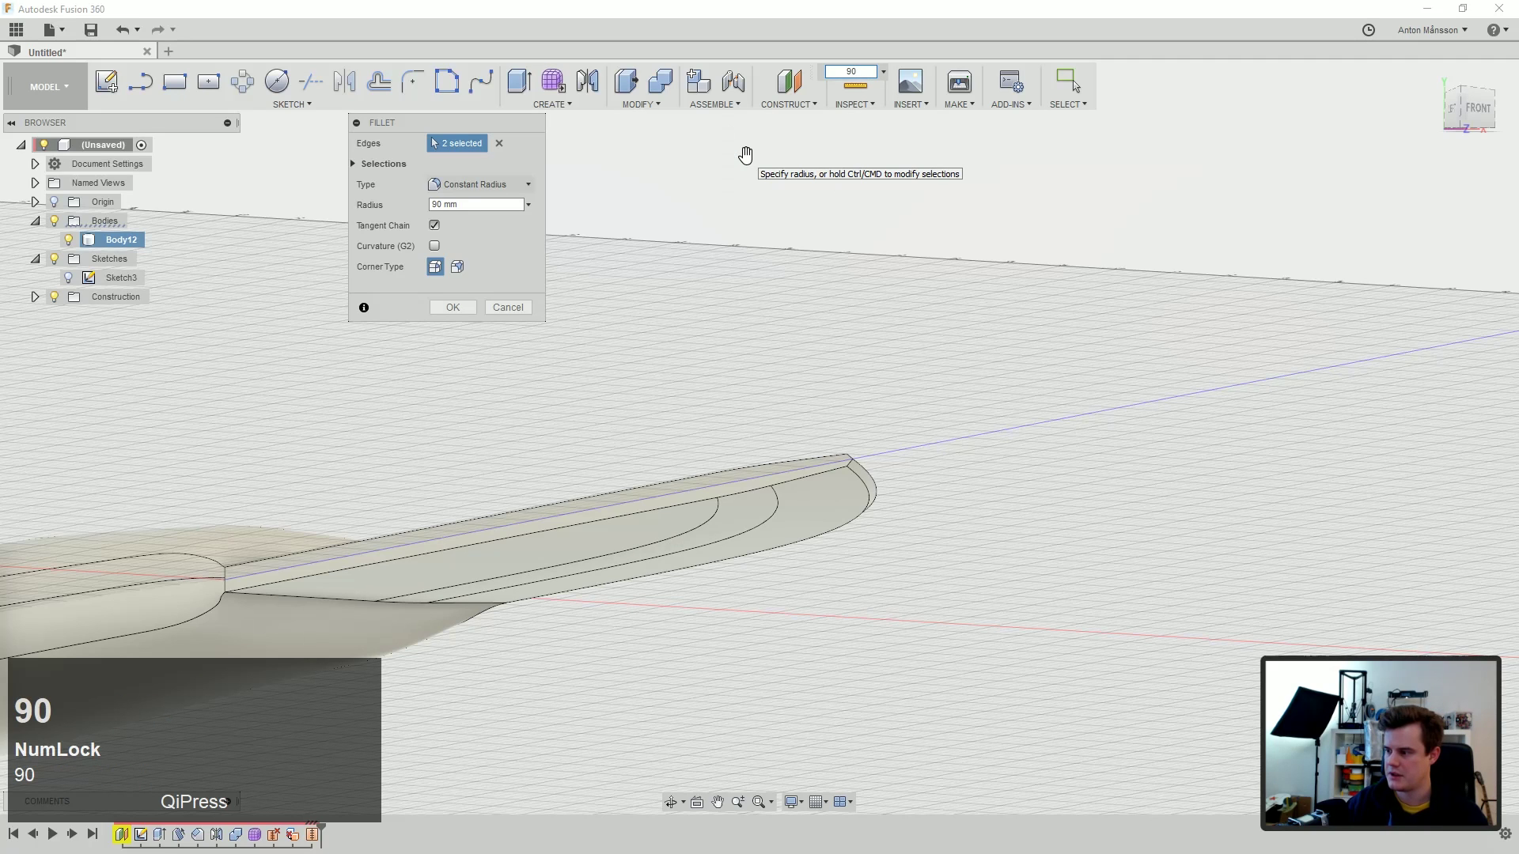
click(436, 204)
key(BackSpace)
text(5)
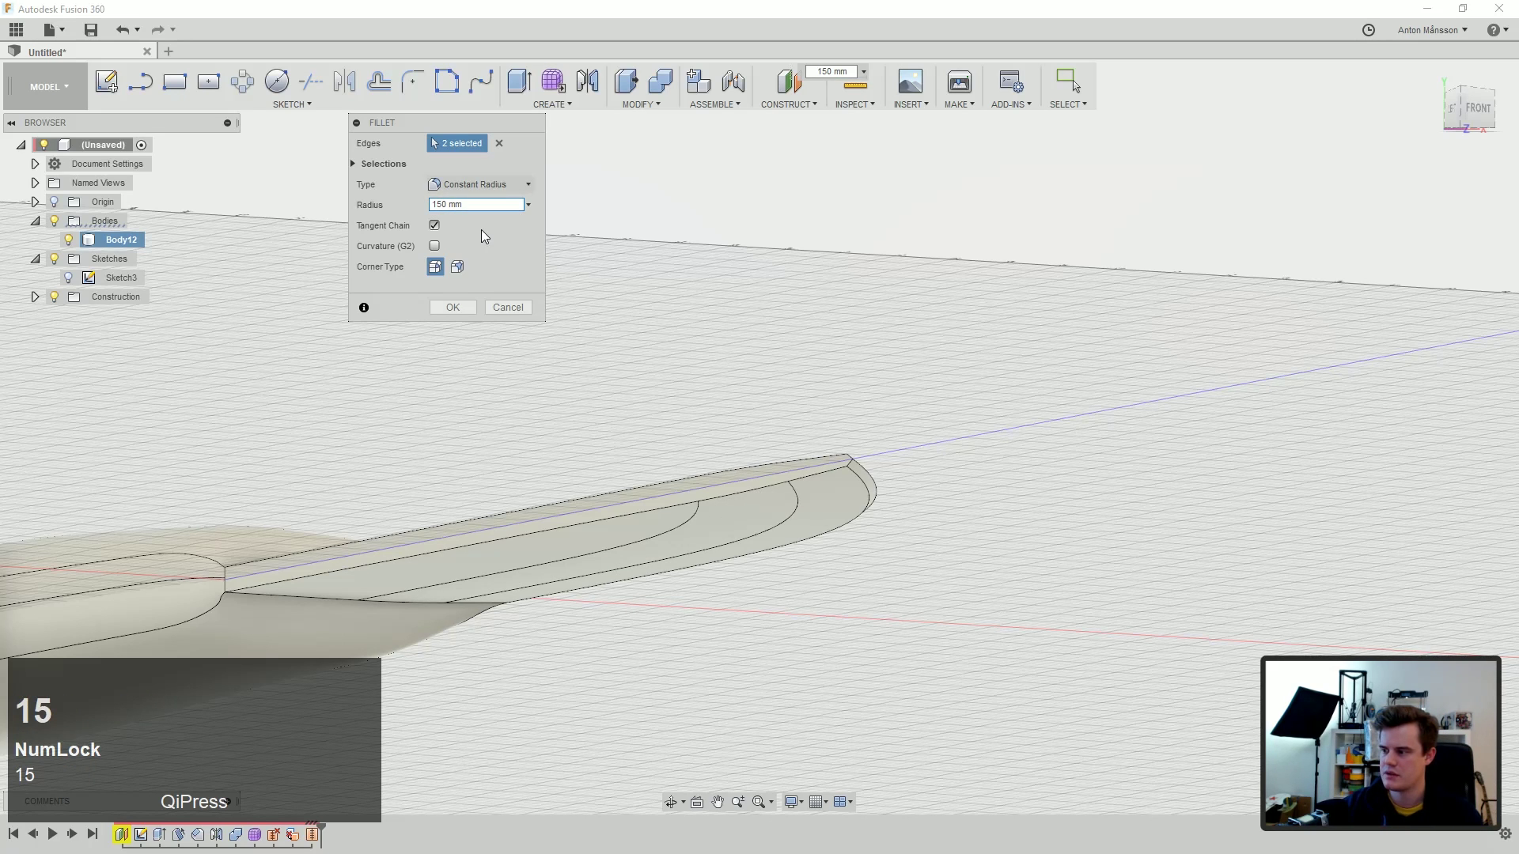
click(452, 307)
mouse_move(738, 515)
middle_down()
mouse_move(799, 405)
mouse_move(788, 506)
mouse_move(707, 492)
middle_up()
scroll(799, 400, up, 3)
middle_drag(1050, 244, 966, 337)
ctrl+middle_drag(988, 357, 952, 472)
scroll(953, 468, up, 2)
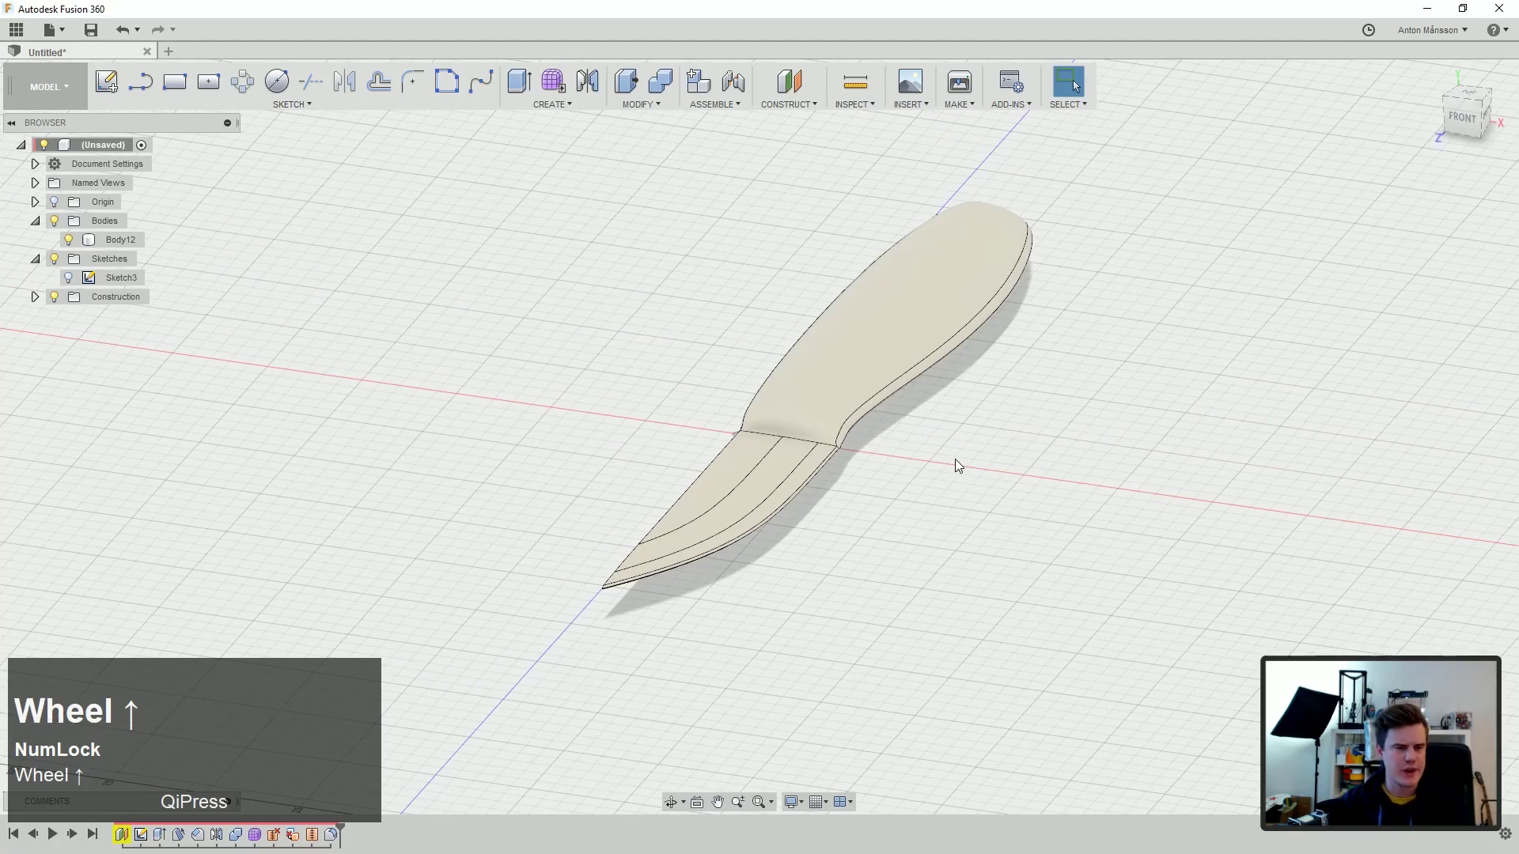
Step: Fillet the outer bevel edges along the cutting edge on both faces of the blade with a 1.9 mm radius
click(695, 541)
scroll(535, 637, down, 5)
scroll(528, 659, down, 2)
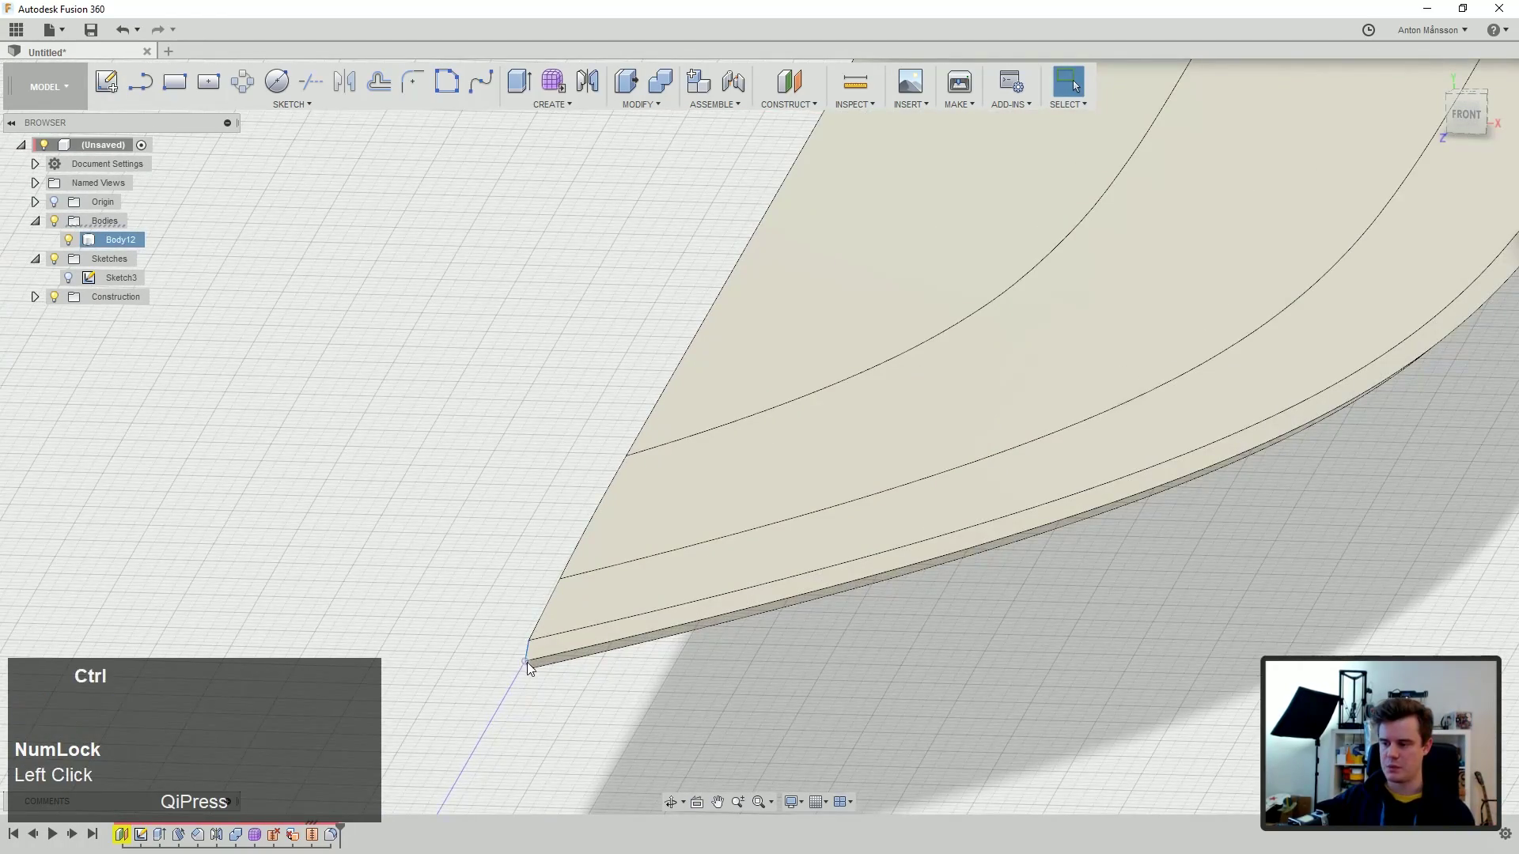
scroll(528, 667, down, 2)
ctrl+click(529, 663)
mouse_move(539, 607)
middle_down()
mouse_move(577, 636)
mouse_move(544, 596)
mouse_move(544, 620)
middle_up()
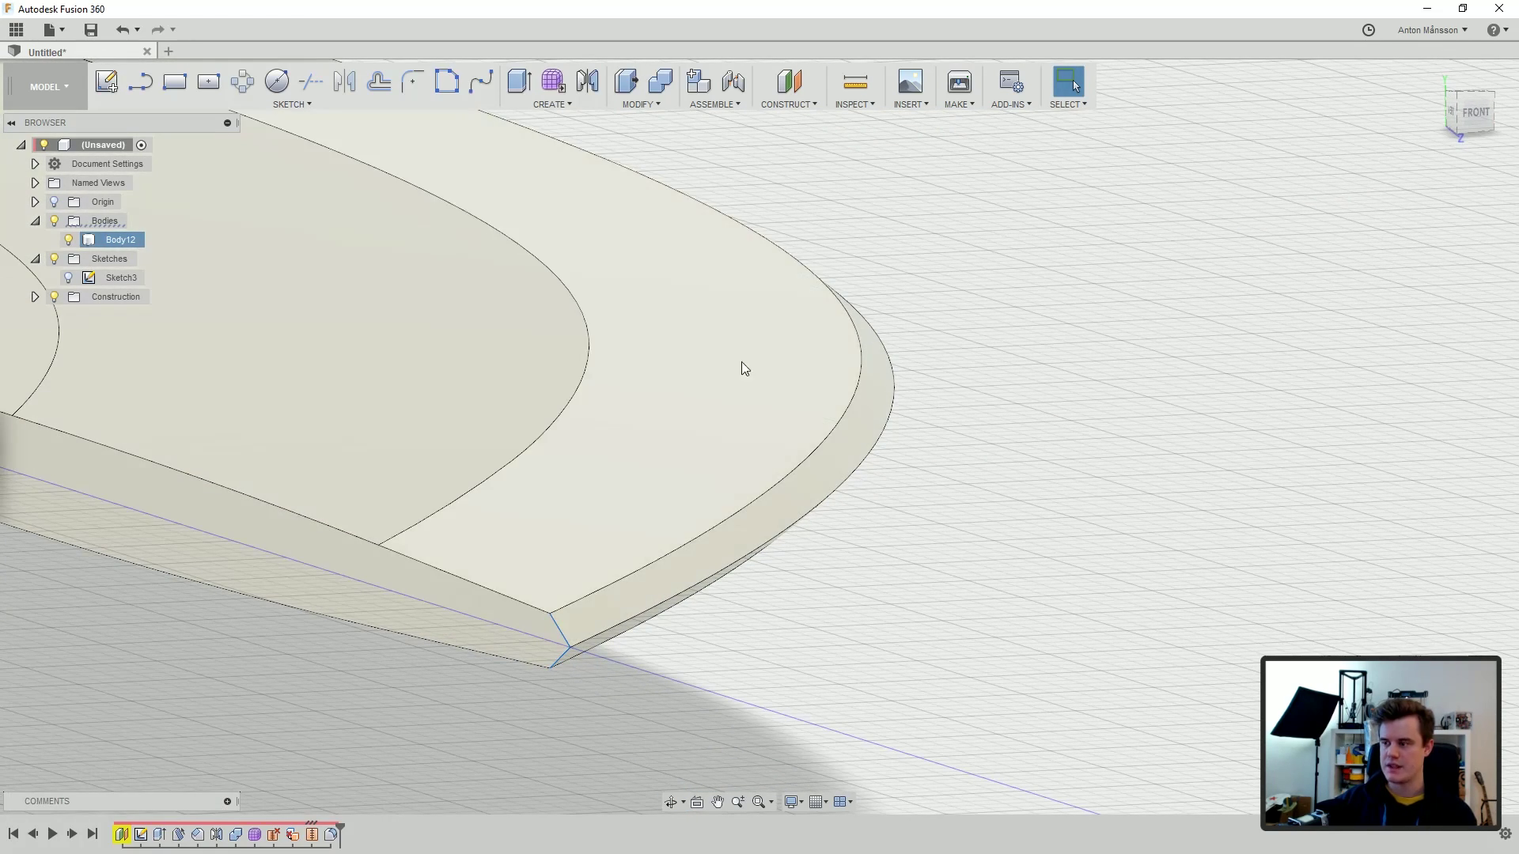
click(780, 478)
middle_drag(780, 479, 752, 496)
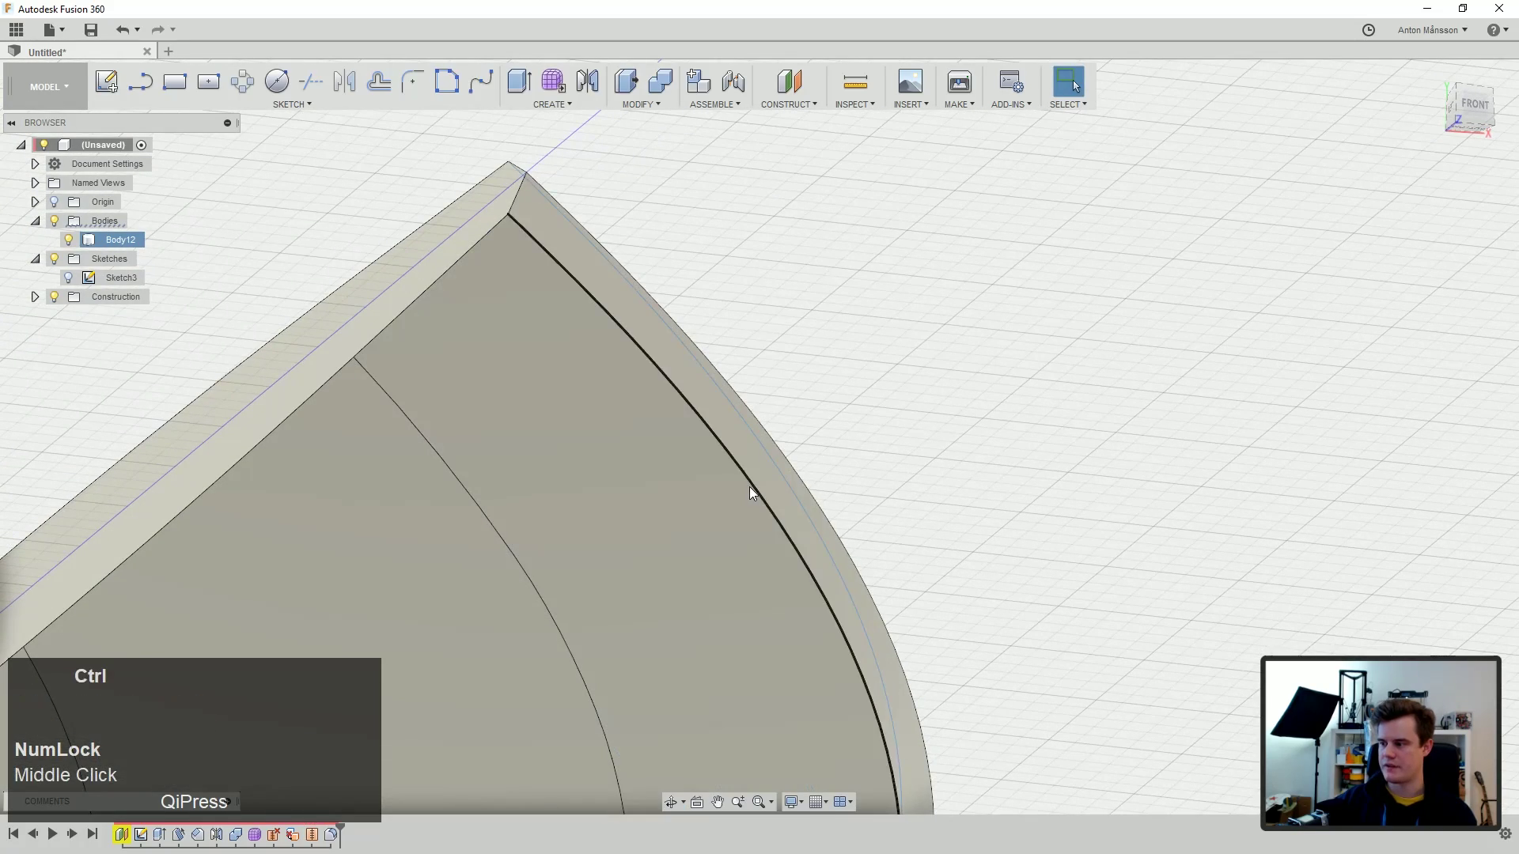
right_click(840, 322)
click(808, 435)
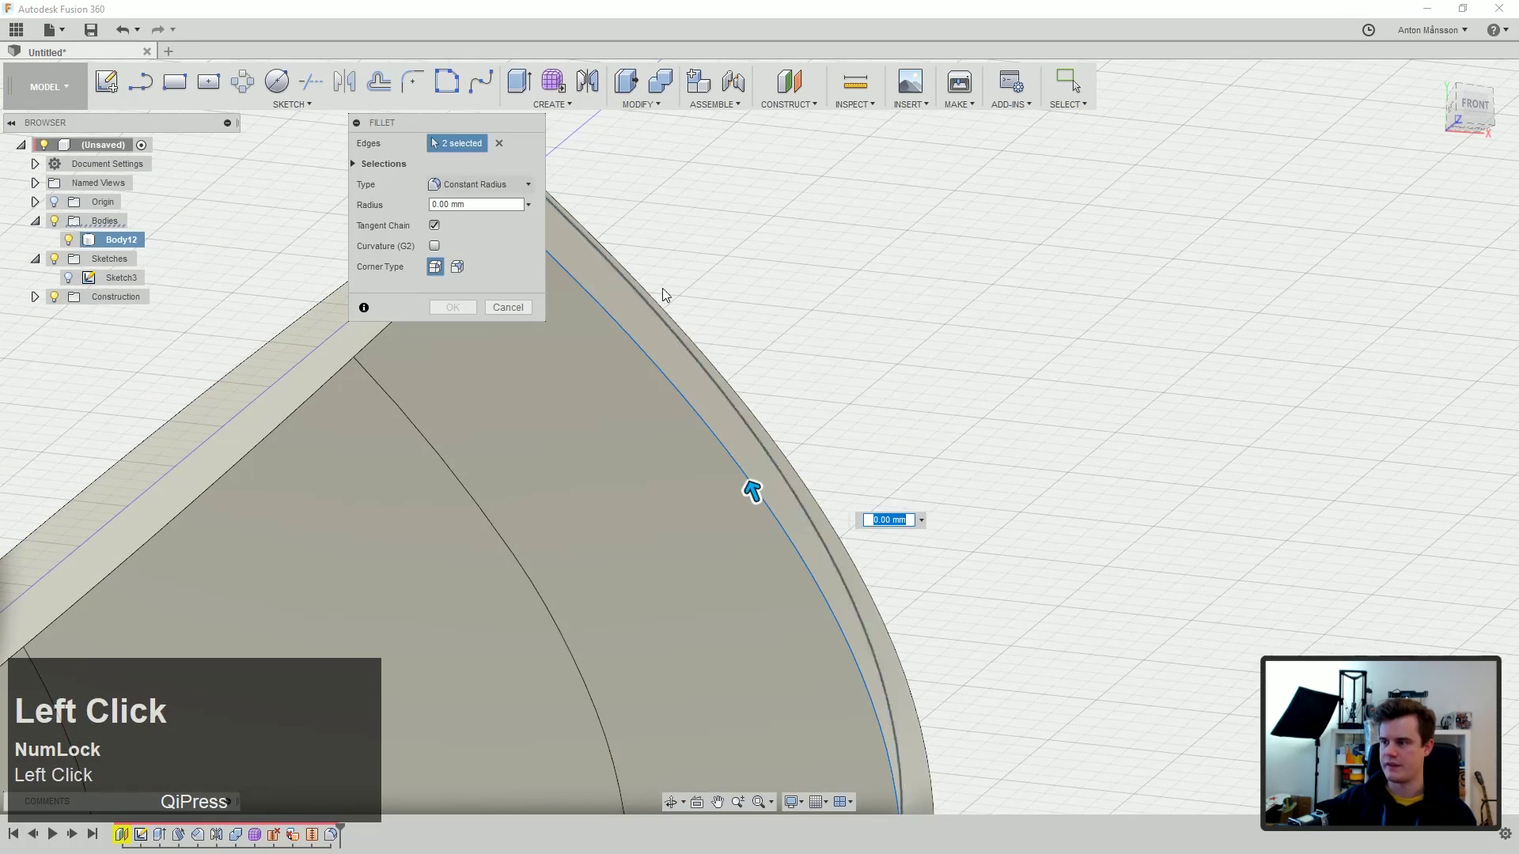
middle_drag(629, 293, 633, 309)
middle_drag(748, 344, 741, 328)
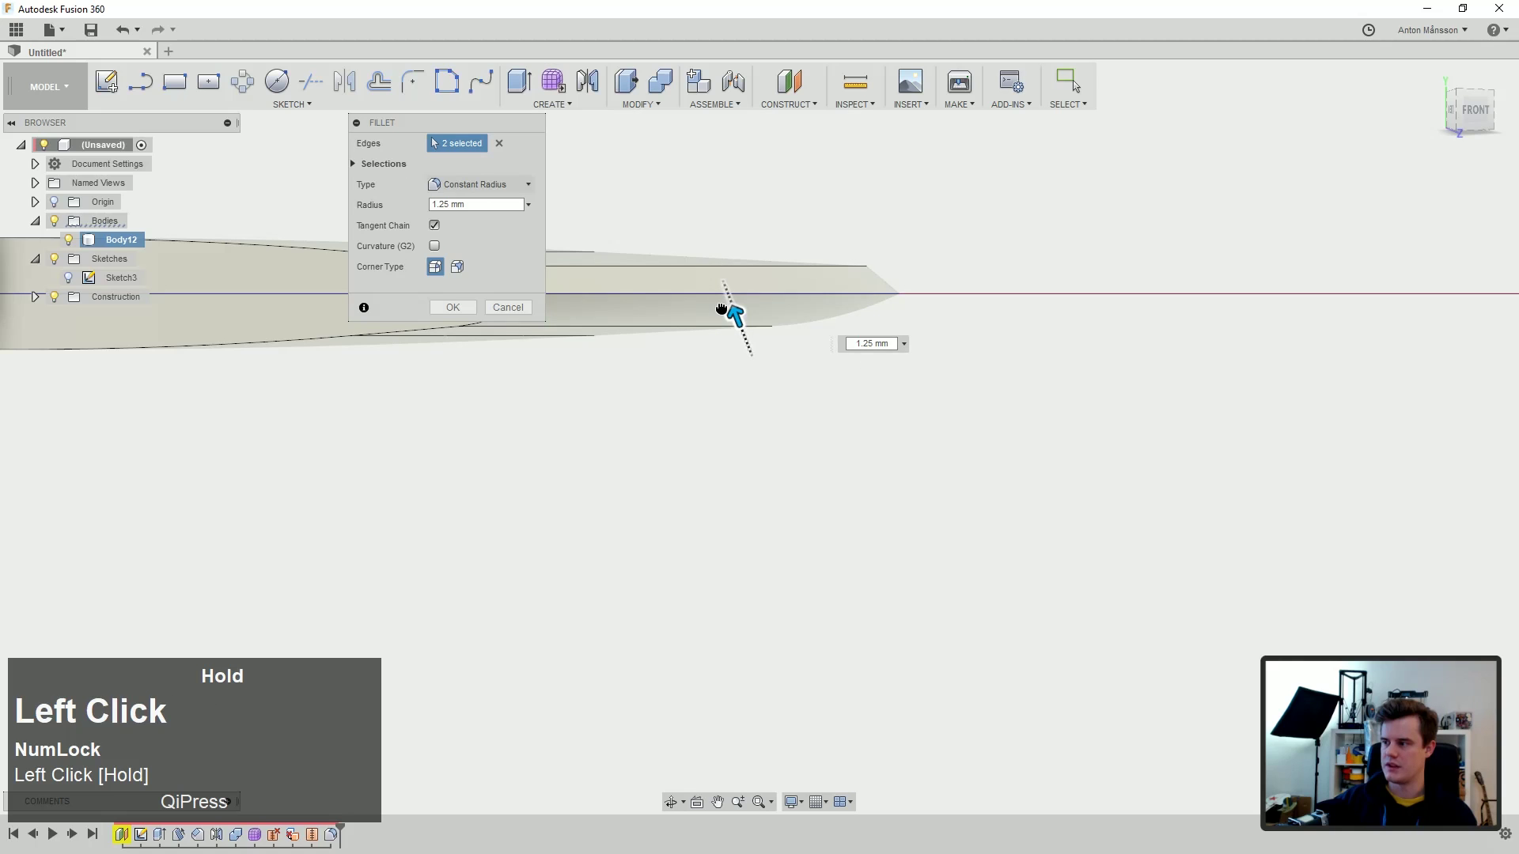
drag(728, 309, 731, 305)
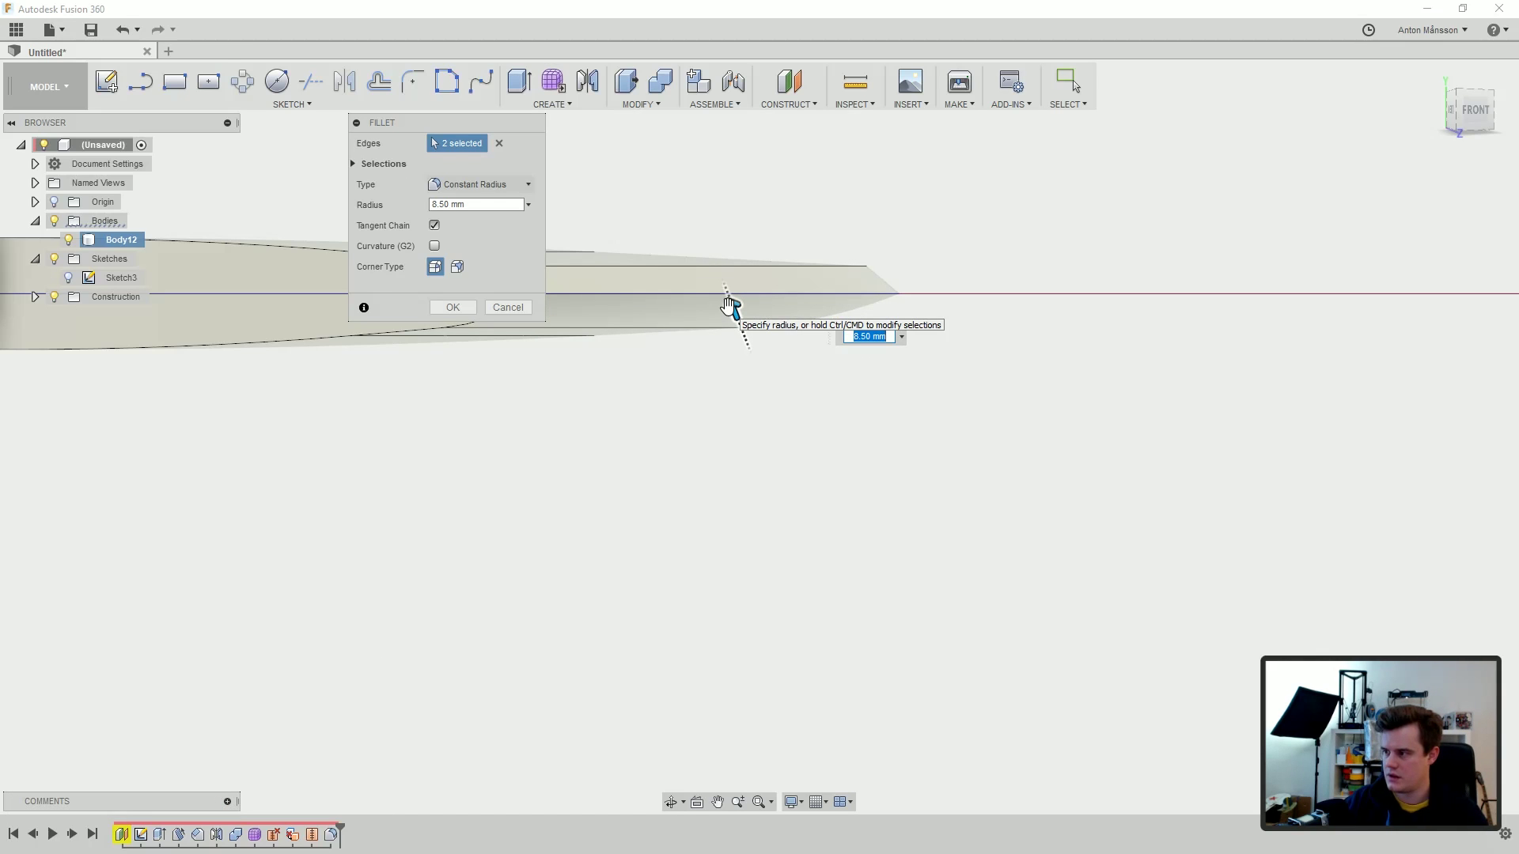
text(1)
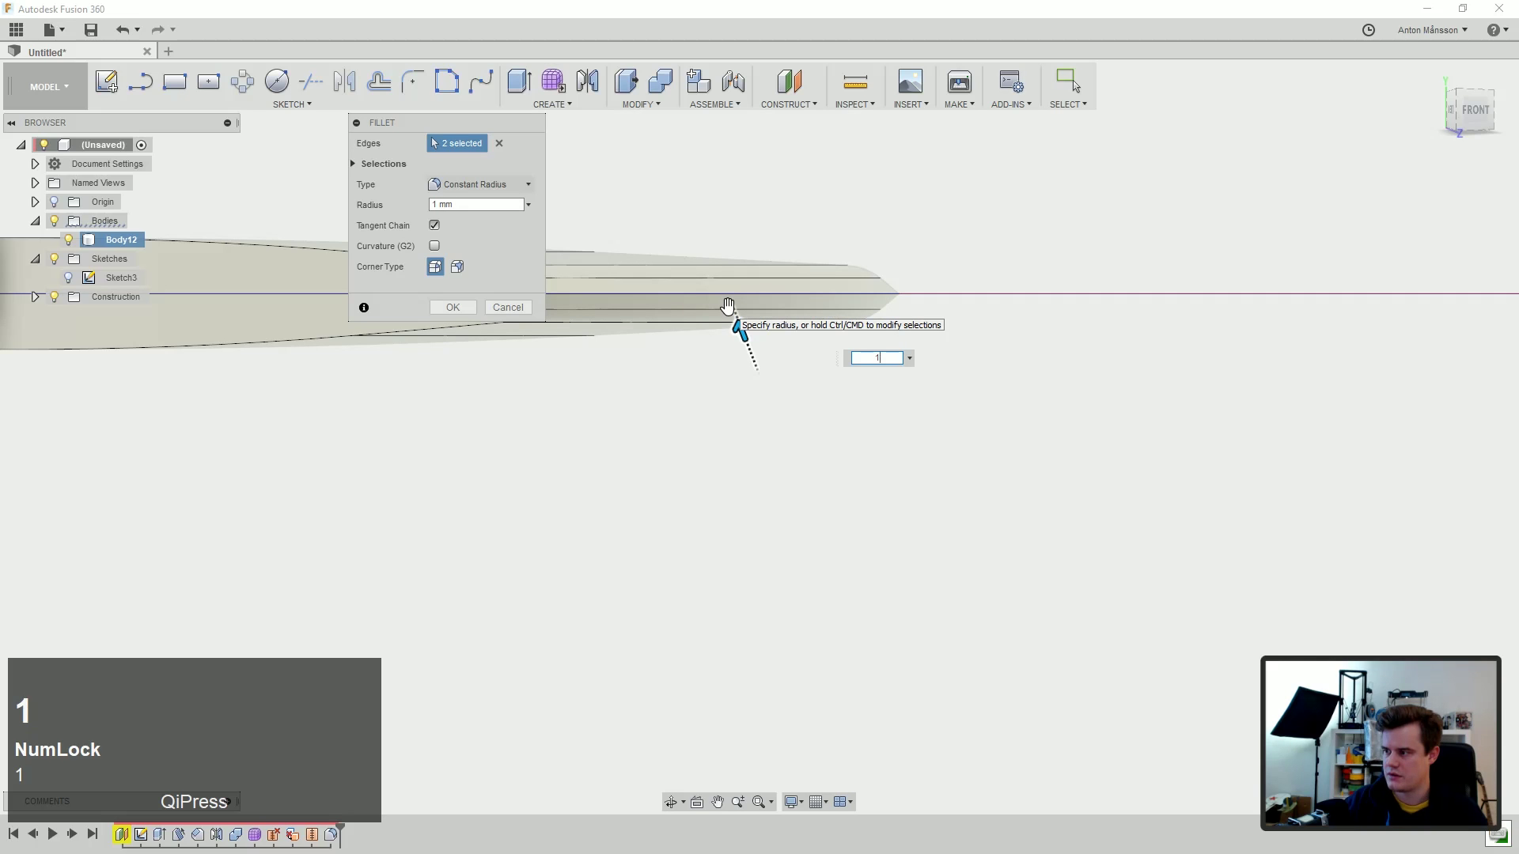
text(.5)
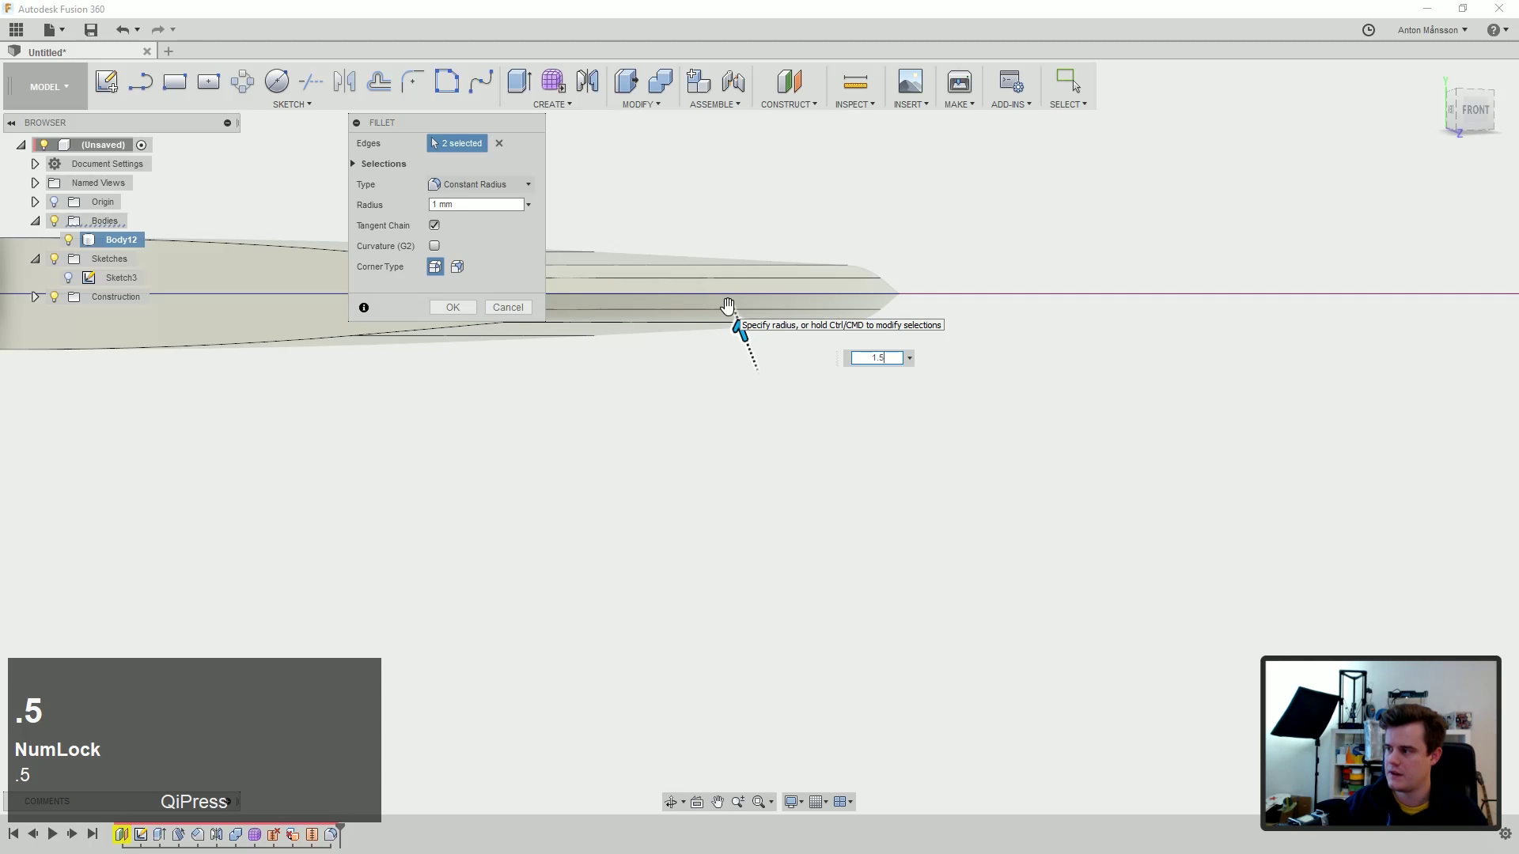
key(BackSpace)
text(7)
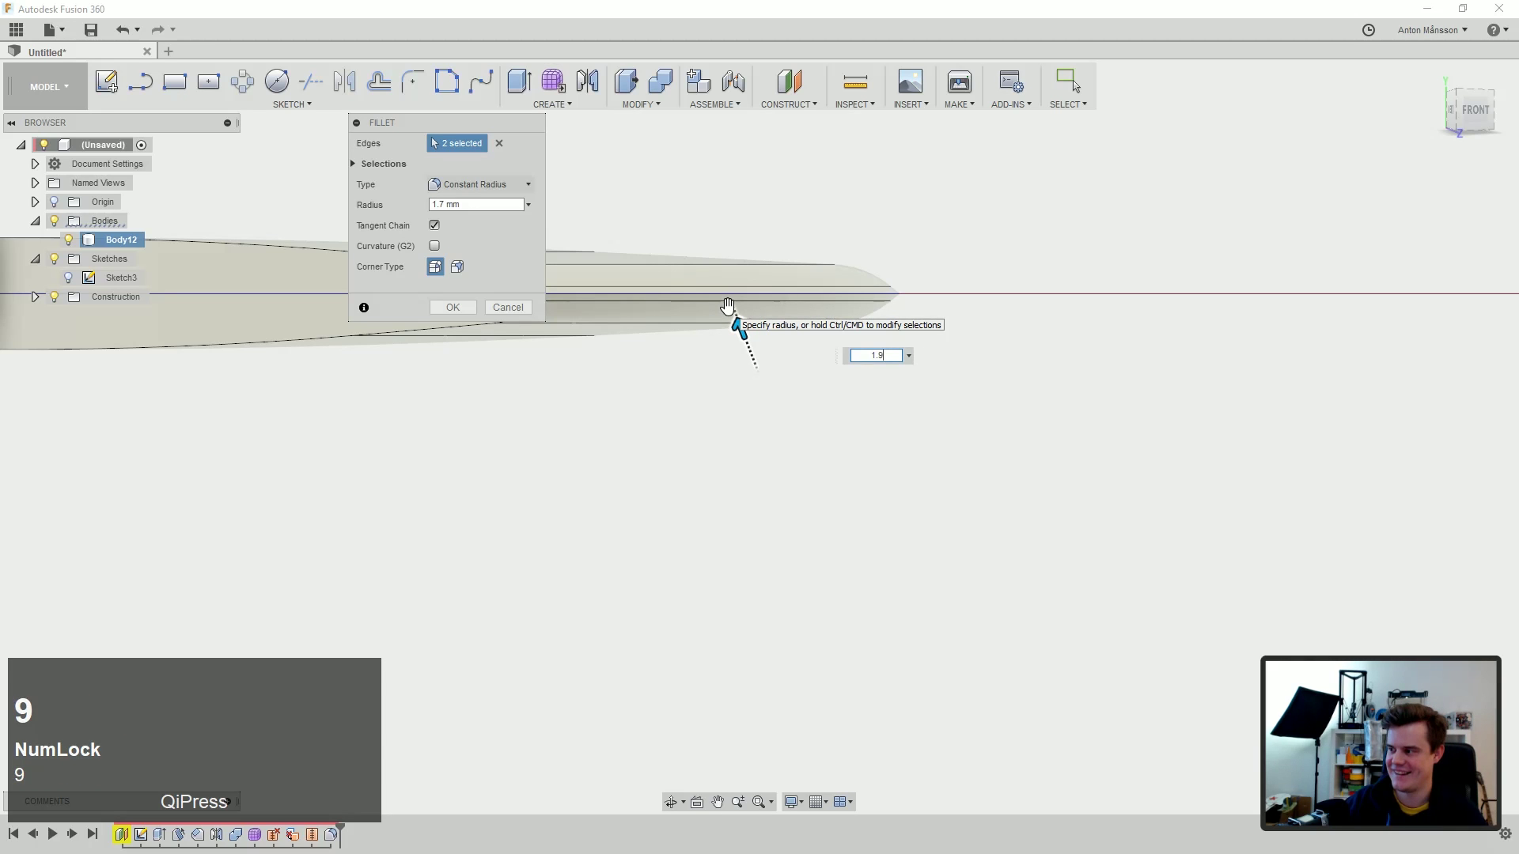
click(449, 309)
Step: Inspect the knife's surface continuity with a zebra analysis of the body using vertical stripes, and close it without saving
middle_drag(708, 232, 662, 266)
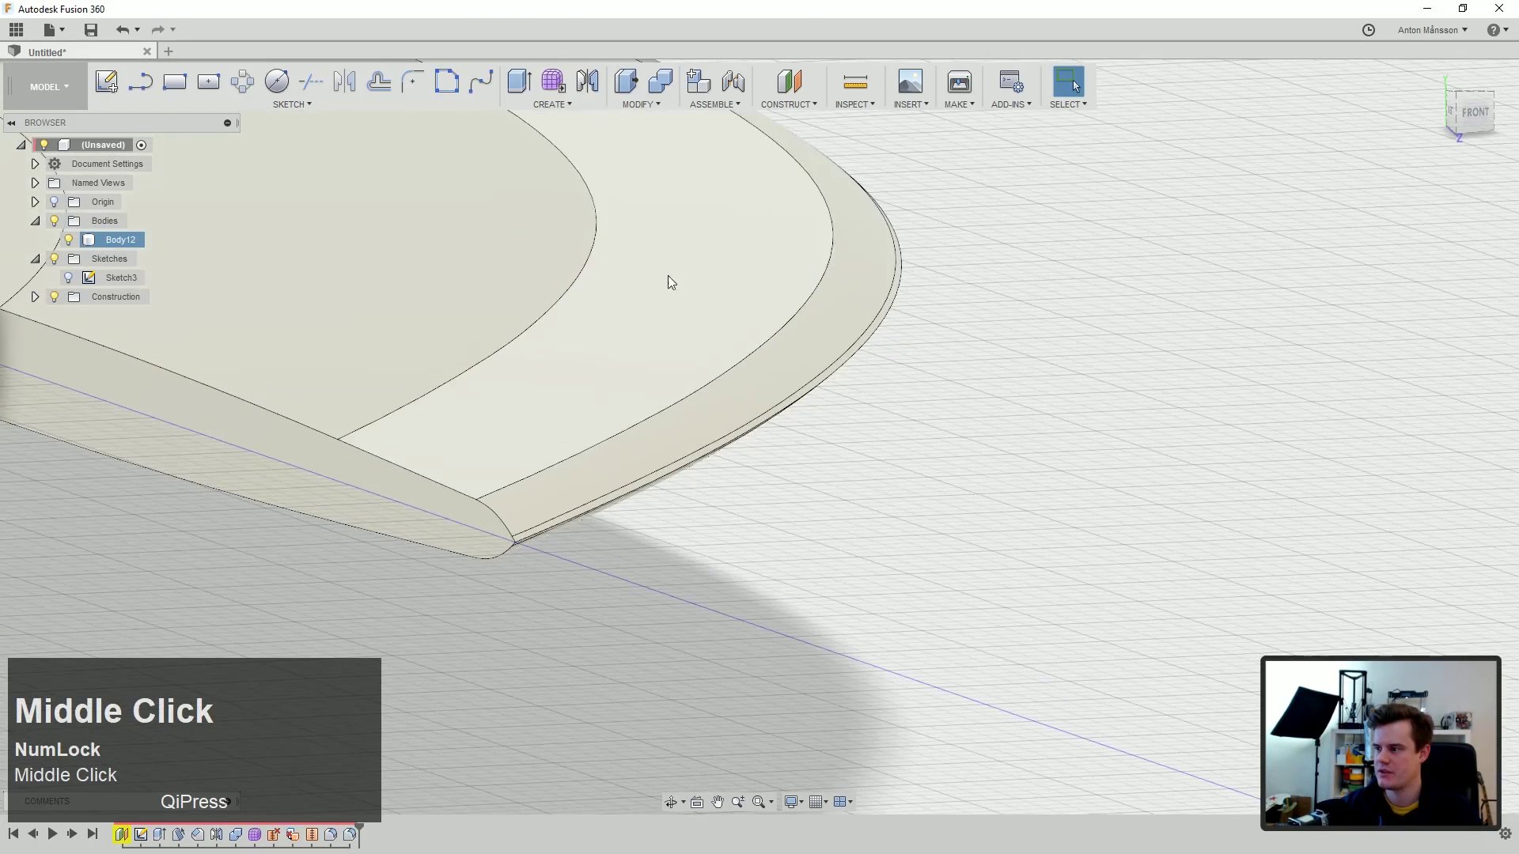
click(752, 346)
middle_drag(753, 347, 676, 339)
scroll(676, 340, up, 2)
click(971, 249)
click(910, 103)
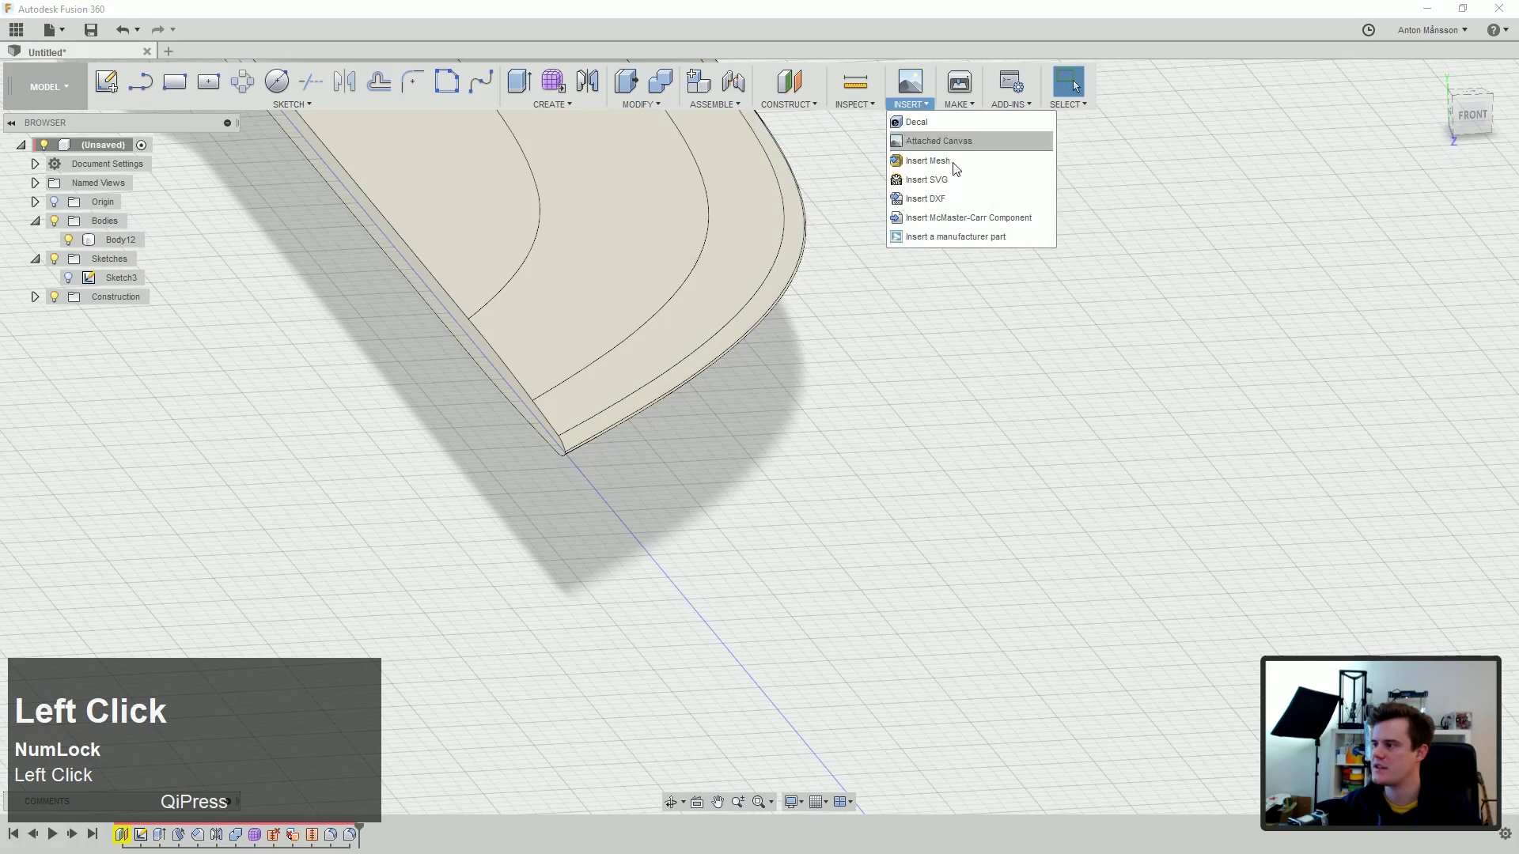
click(894, 179)
click(674, 221)
ctrl+middle_drag(673, 221, 756, 522)
middle_drag(755, 506, 672, 441)
scroll(773, 443, up, 3)
middle_drag(772, 444, 1025, 608)
scroll(994, 509, up, 4)
middle_drag(993, 508, 1186, 585)
ctrl+middle_drag(1186, 585, 946, 497)
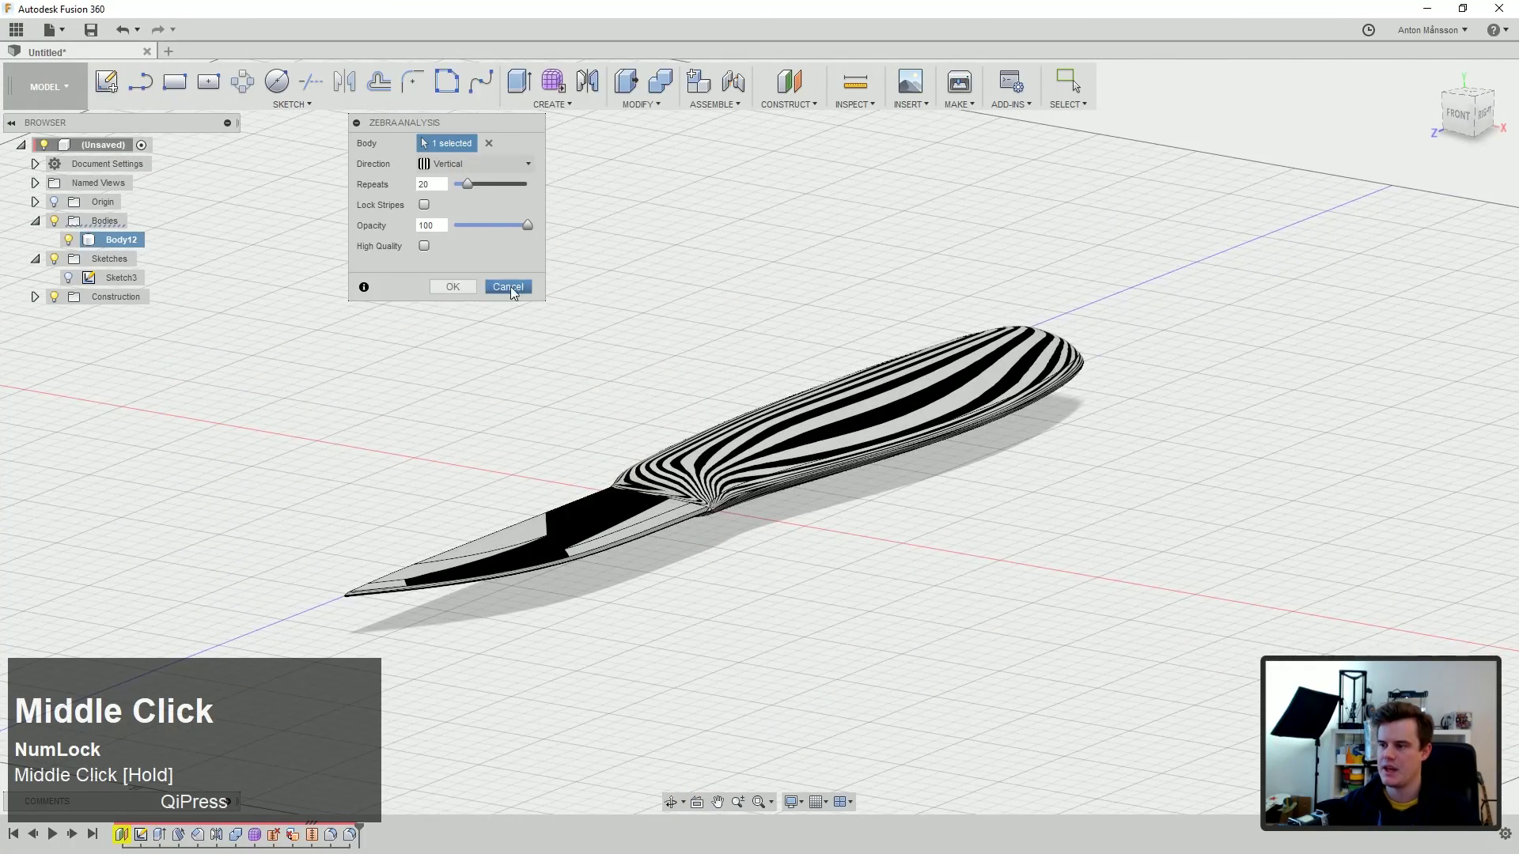
click(504, 288)
Step: Examine the overall shape of the knife with its filleted blade
scroll(521, 303, up, 3)
scroll(709, 368, down, 5)
ctrl+middle_drag(592, 433, 631, 468)
scroll(735, 321, up, 2)
ctrl+middle_drag(735, 321, 691, 427)
scroll(798, 389, up, 2)
scroll(875, 369, down, 2)
scroll(860, 367, up, 1)
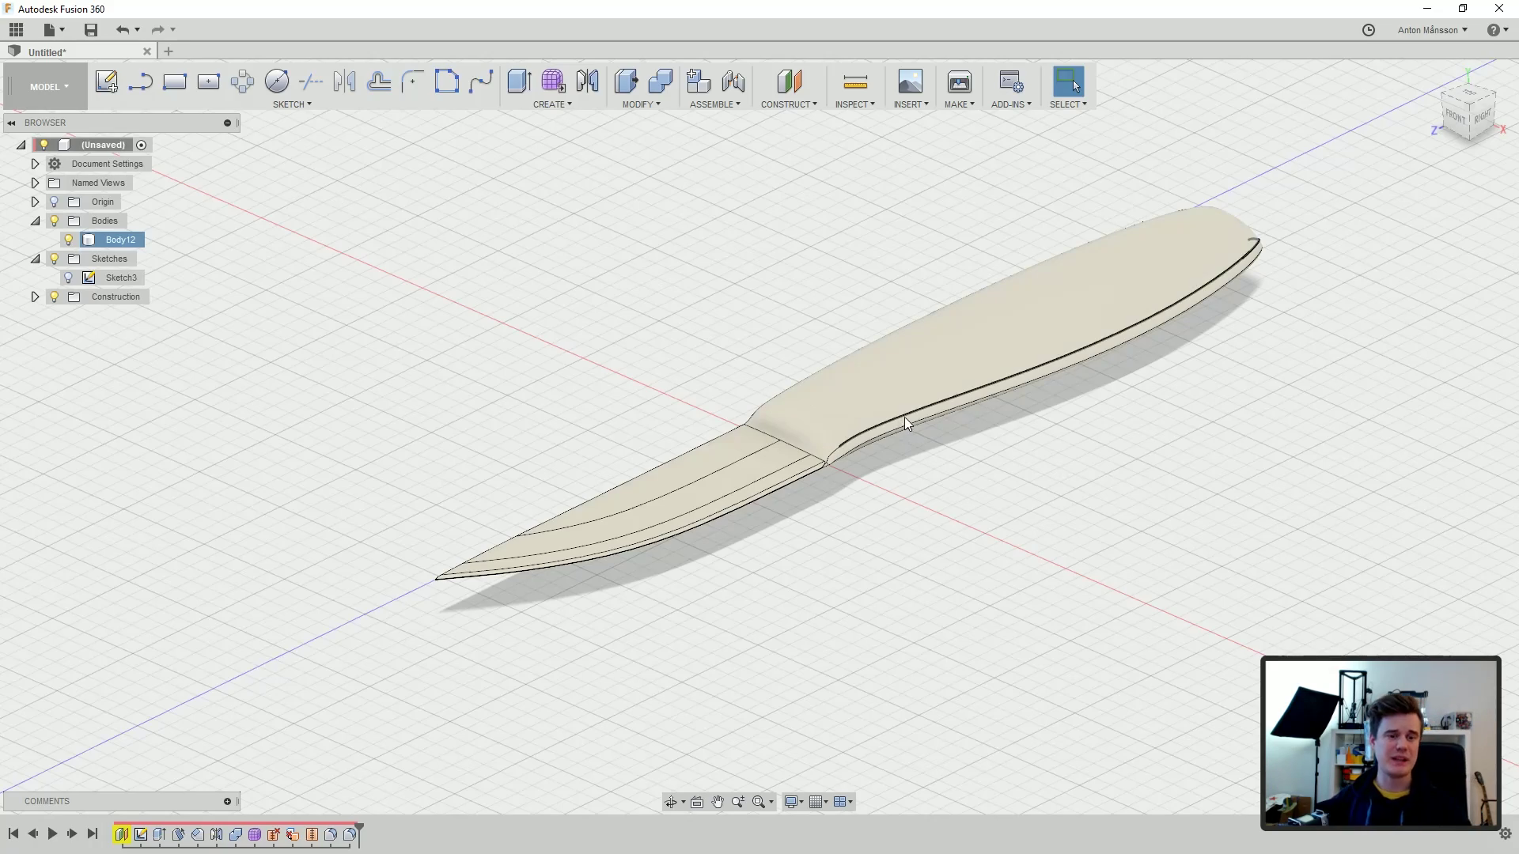
Step: Examine the transition between the blade and the handle up close and clear the selection
middle_drag(764, 387, 705, 366)
scroll(712, 388, down, 3)
middle_drag(734, 421, 689, 425)
scroll(689, 425, up, 3)
click(690, 425)
click(656, 298)
ctrl+middle_drag(663, 349, 715, 410)
scroll(713, 405, down, 3)
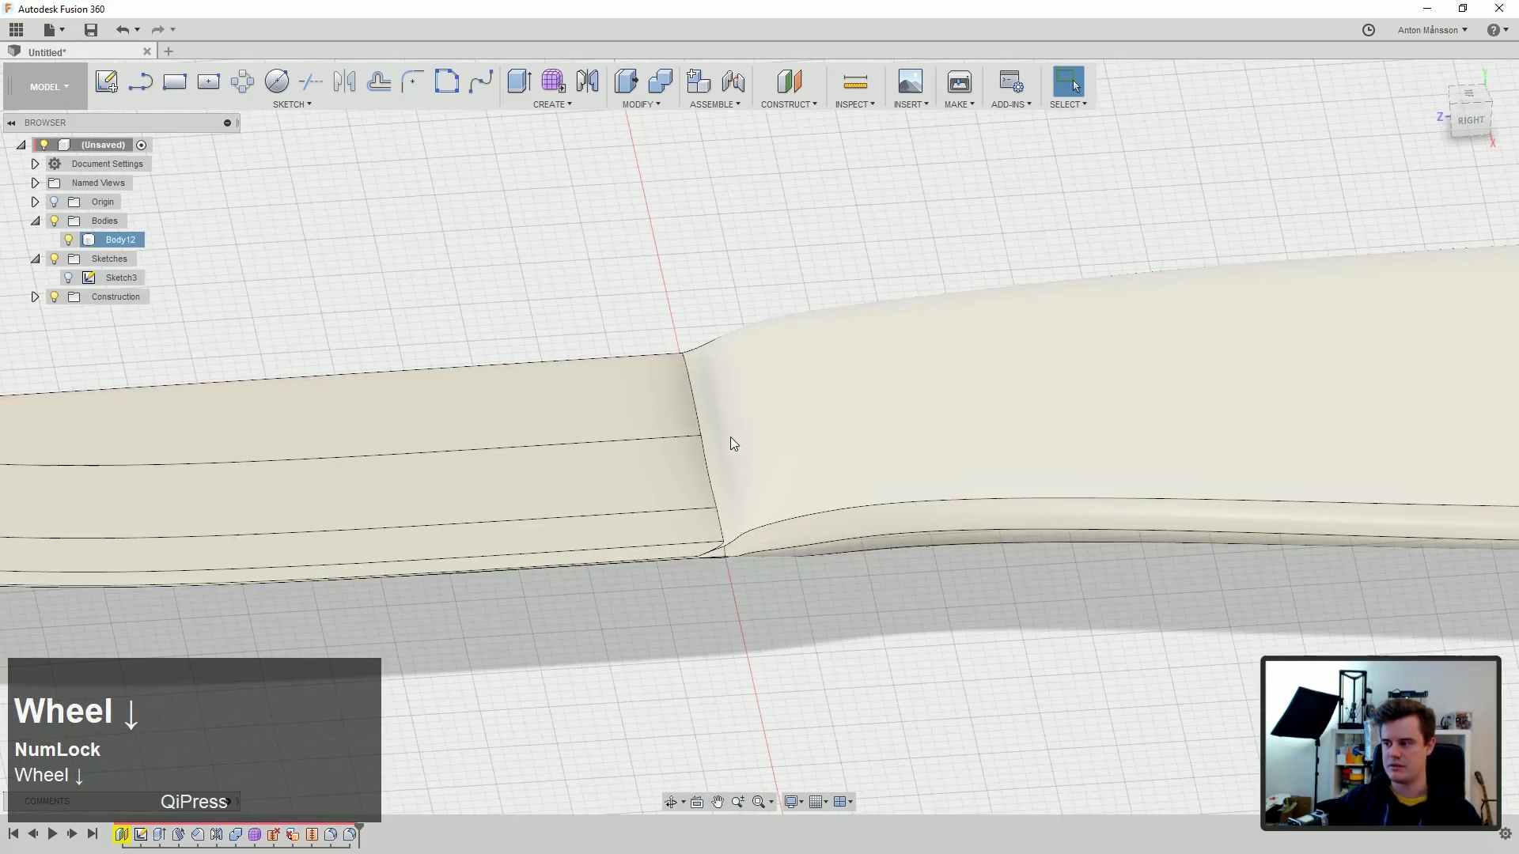
scroll(733, 434, up, 2)
scroll(676, 326, down, 4)
scroll(675, 353, up, 2)
shift+middle_drag(671, 396, 688, 442)
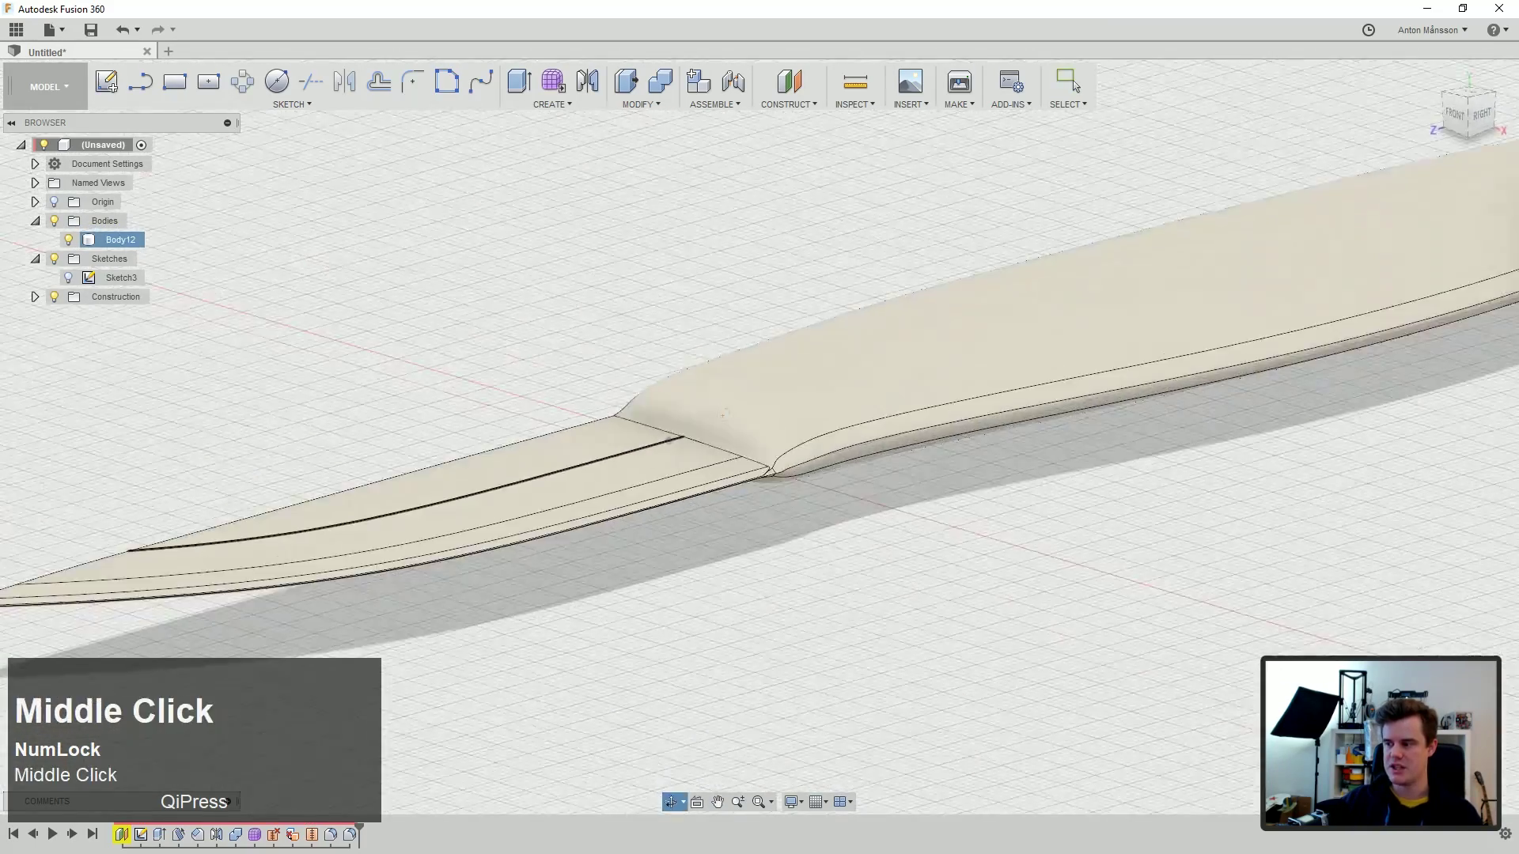
scroll(693, 459, down, 3)
click(301, 238)
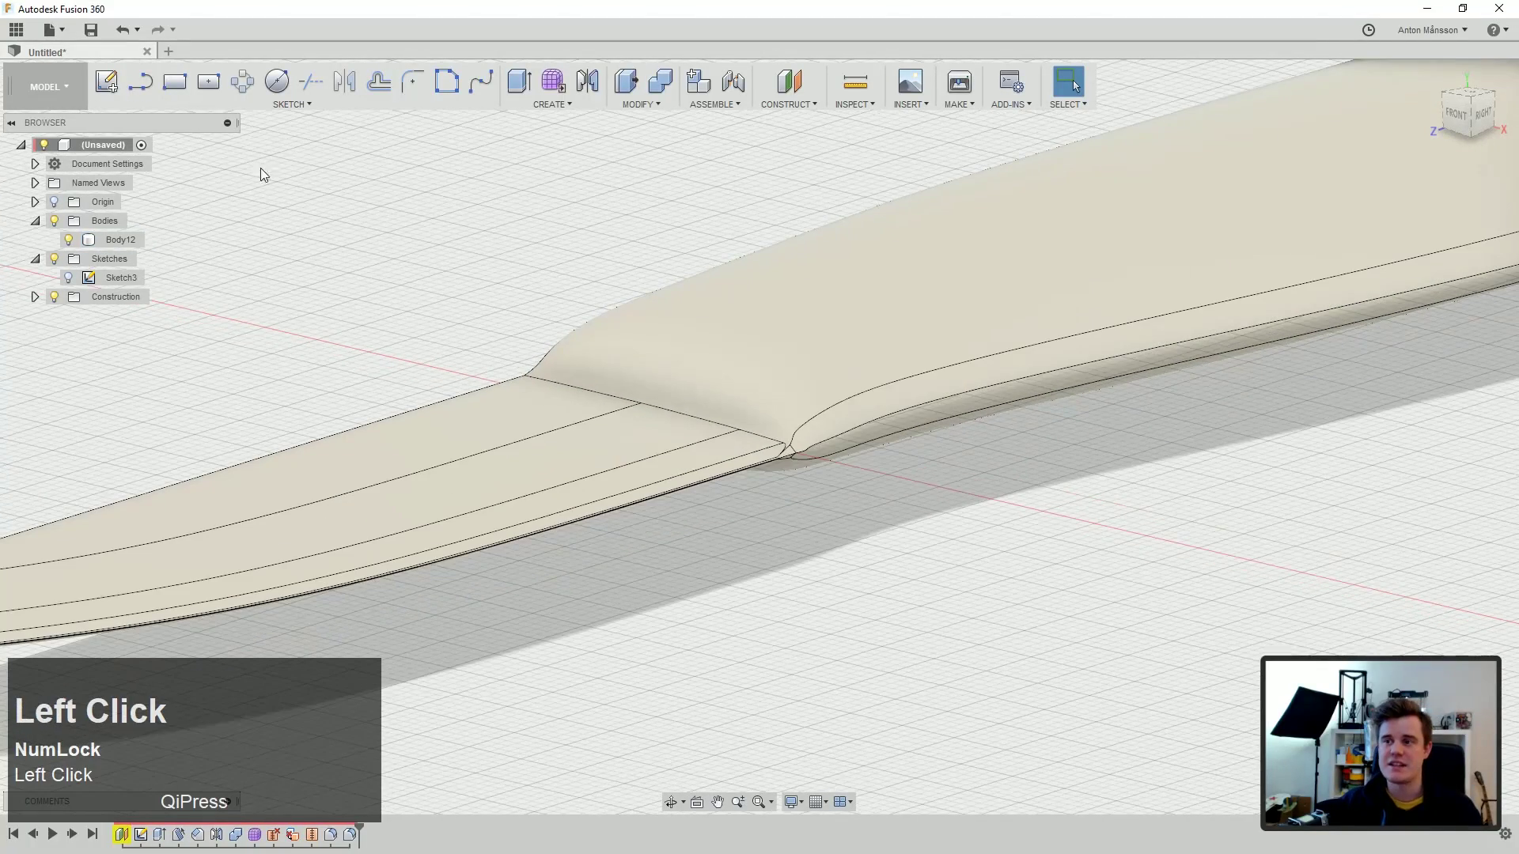
Step: Switch to the CAM workspace and try out a 3D Adaptive toolpath operation
click(43, 88)
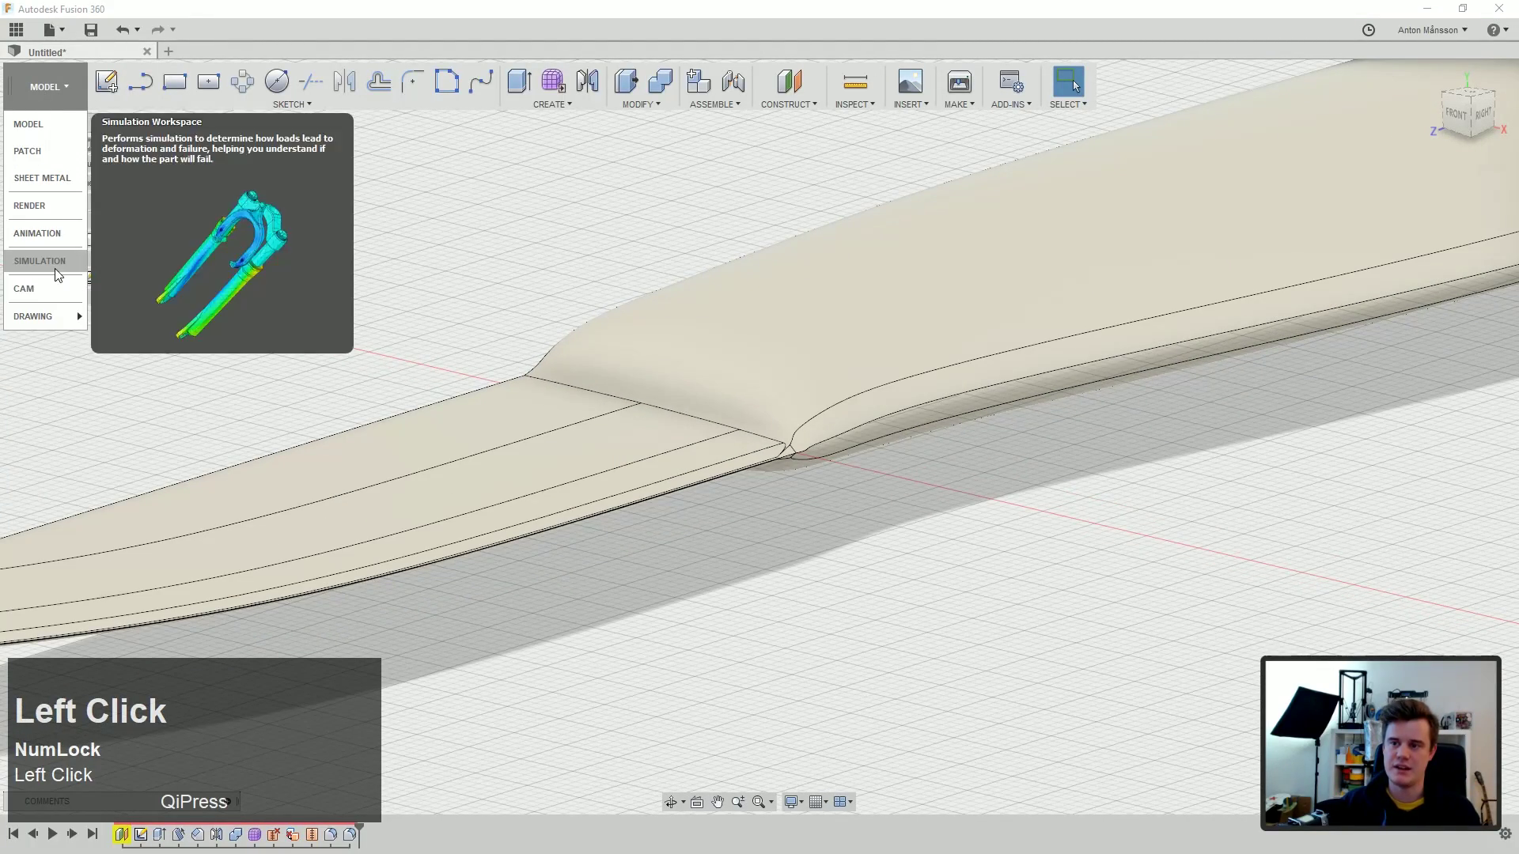
click(58, 288)
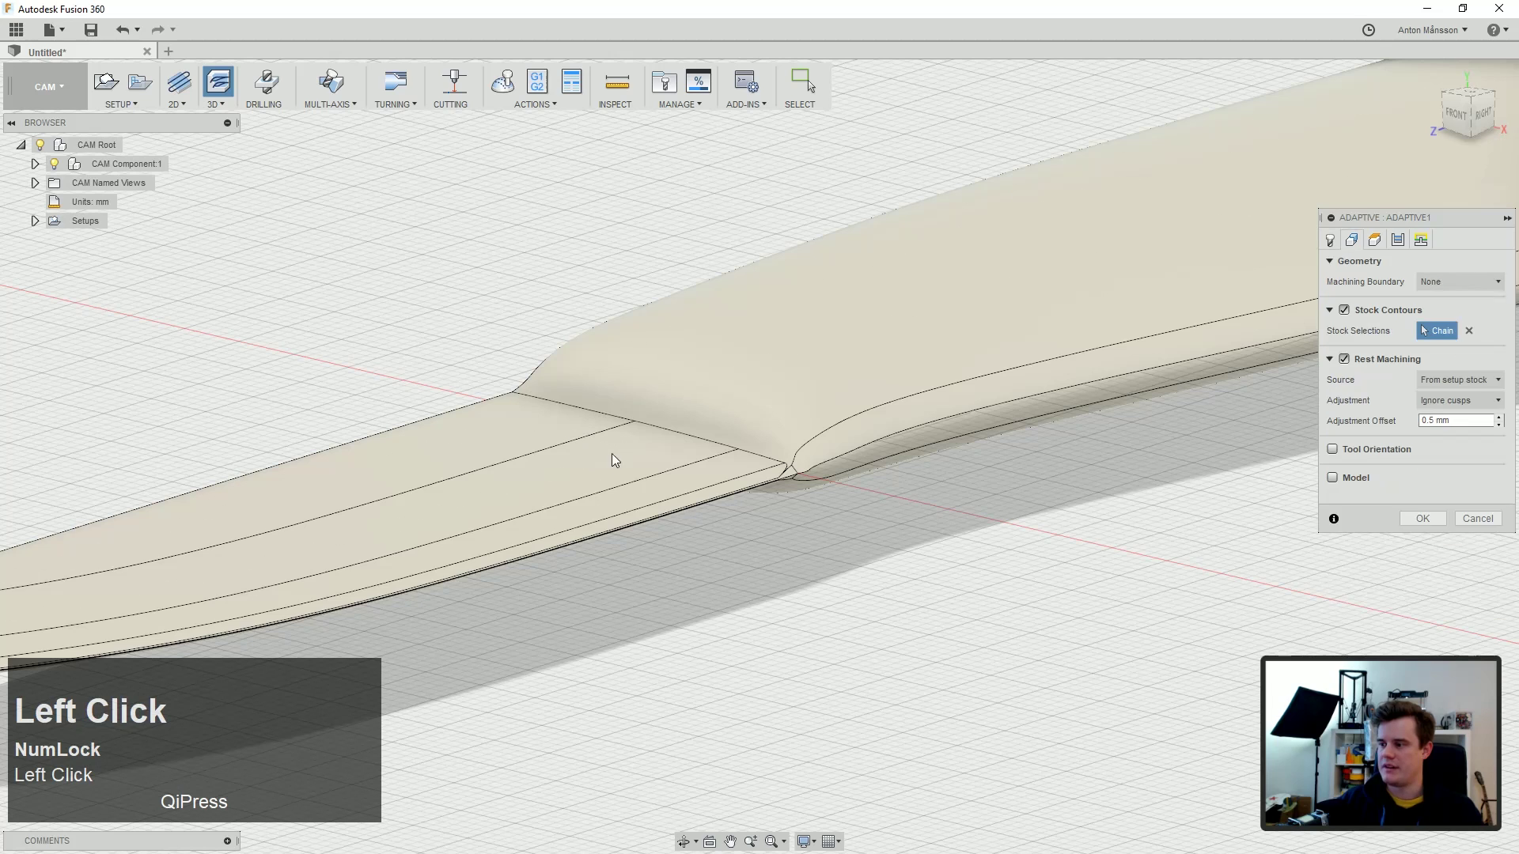
click(1484, 522)
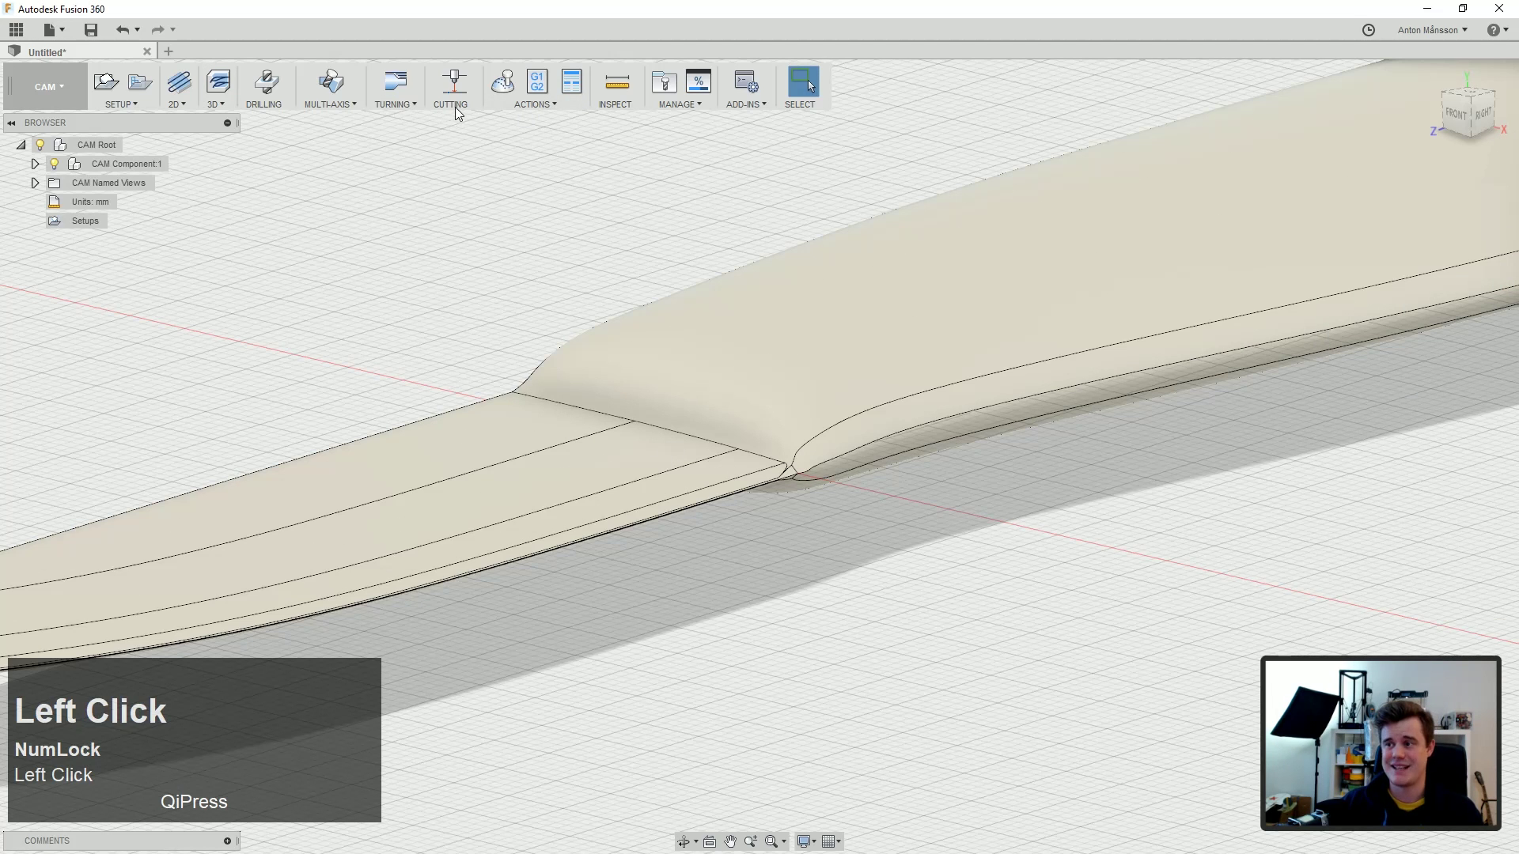
Step: Try a turning Profile operation on the knife with its retract offset set to 20 mm
click(400, 98)
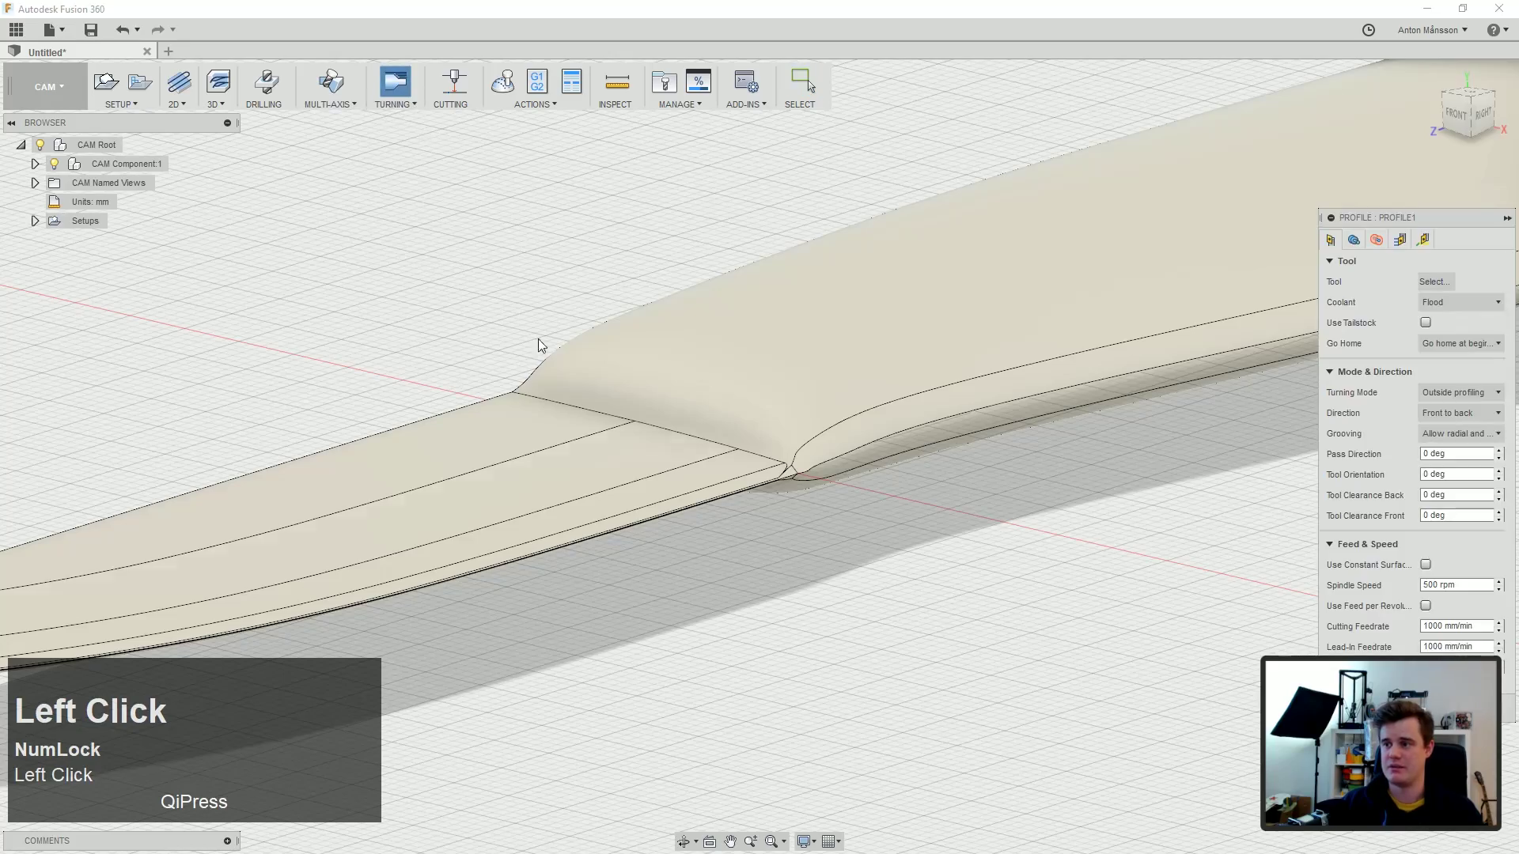
scroll(727, 386, up, 5)
shift+middle_drag(767, 404, 702, 444)
scroll(878, 492, down, 3)
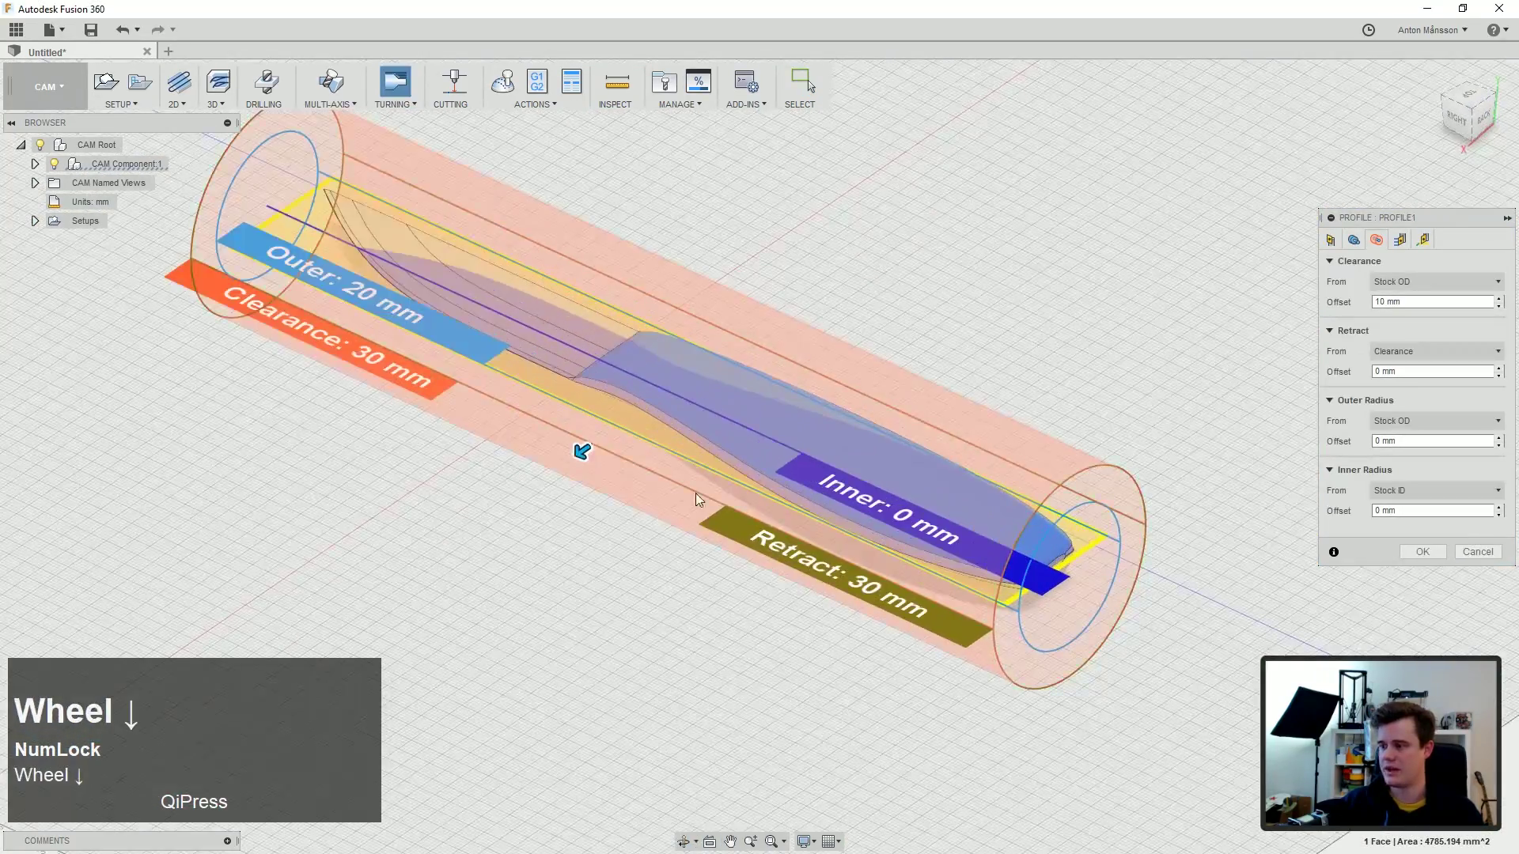
drag(582, 451, 525, 485)
middle_click(584, 435)
Step: Try to accept the turning profile, look through the tool libraries, and cancel the operation
click(1422, 551)
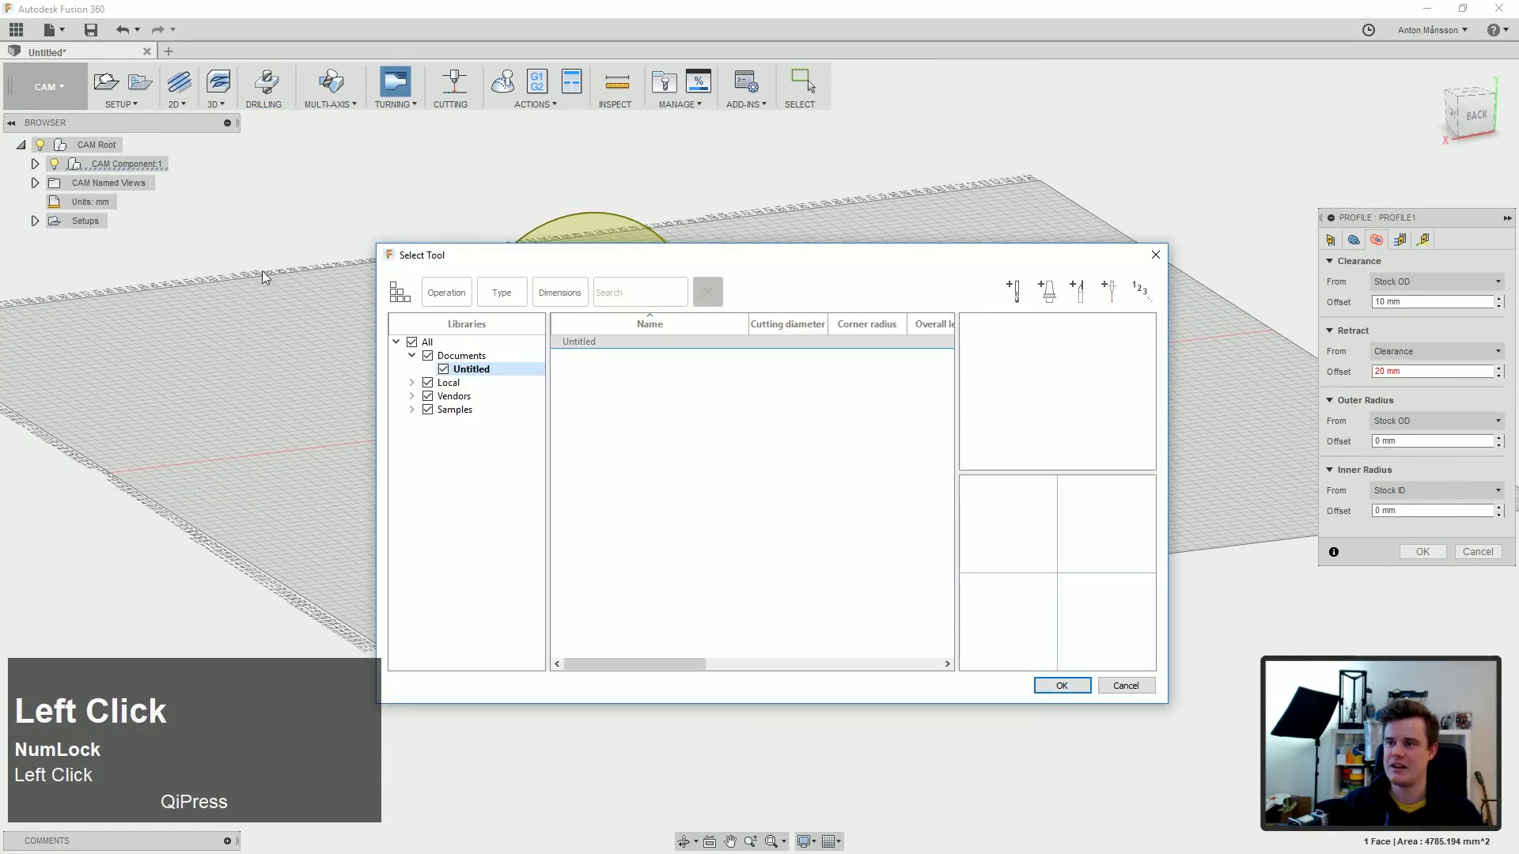
click(1062, 684)
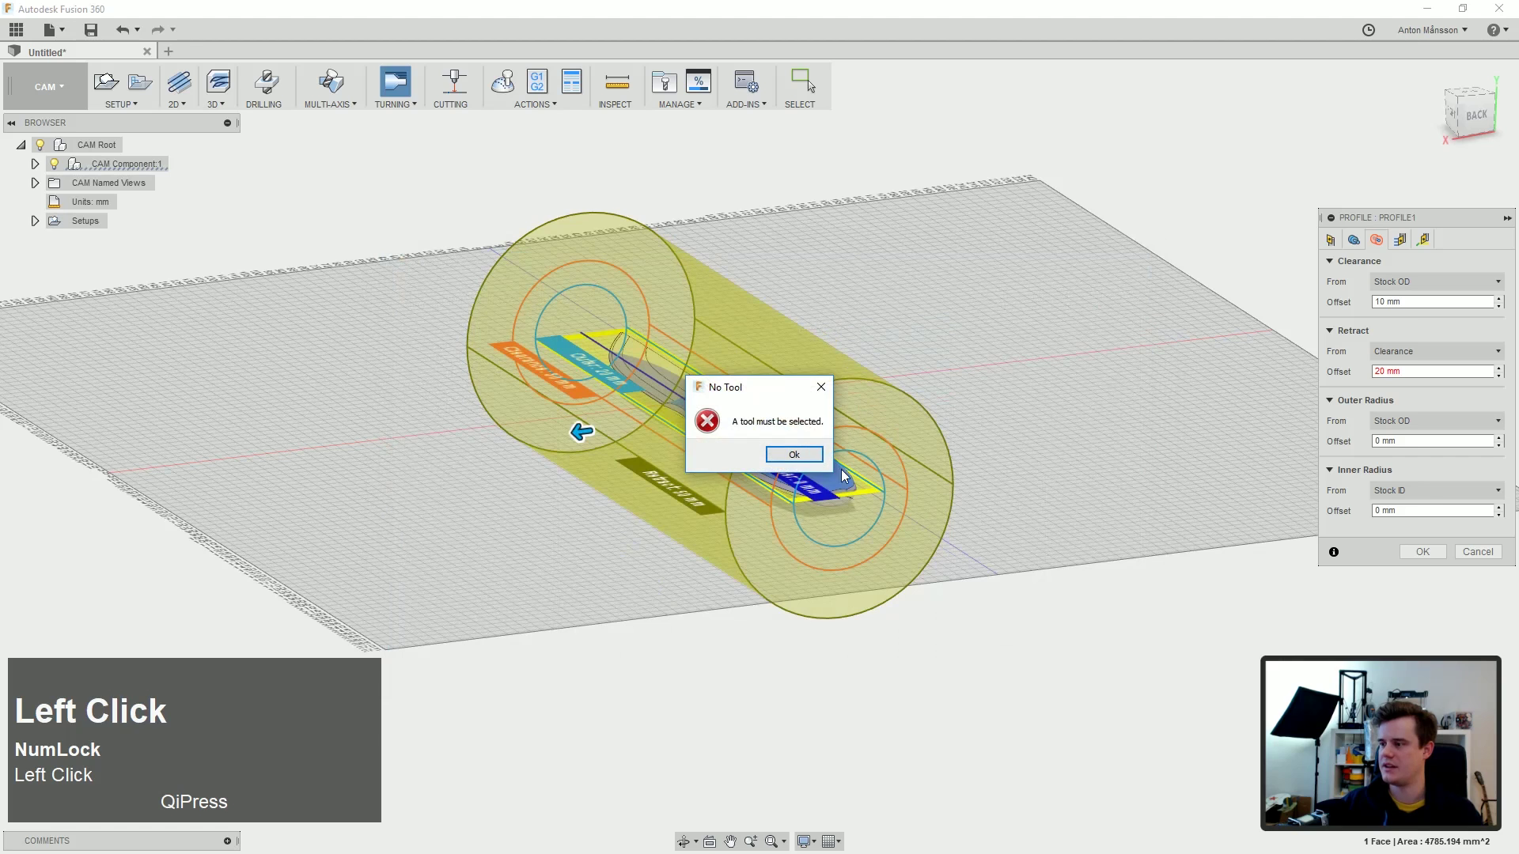
click(795, 456)
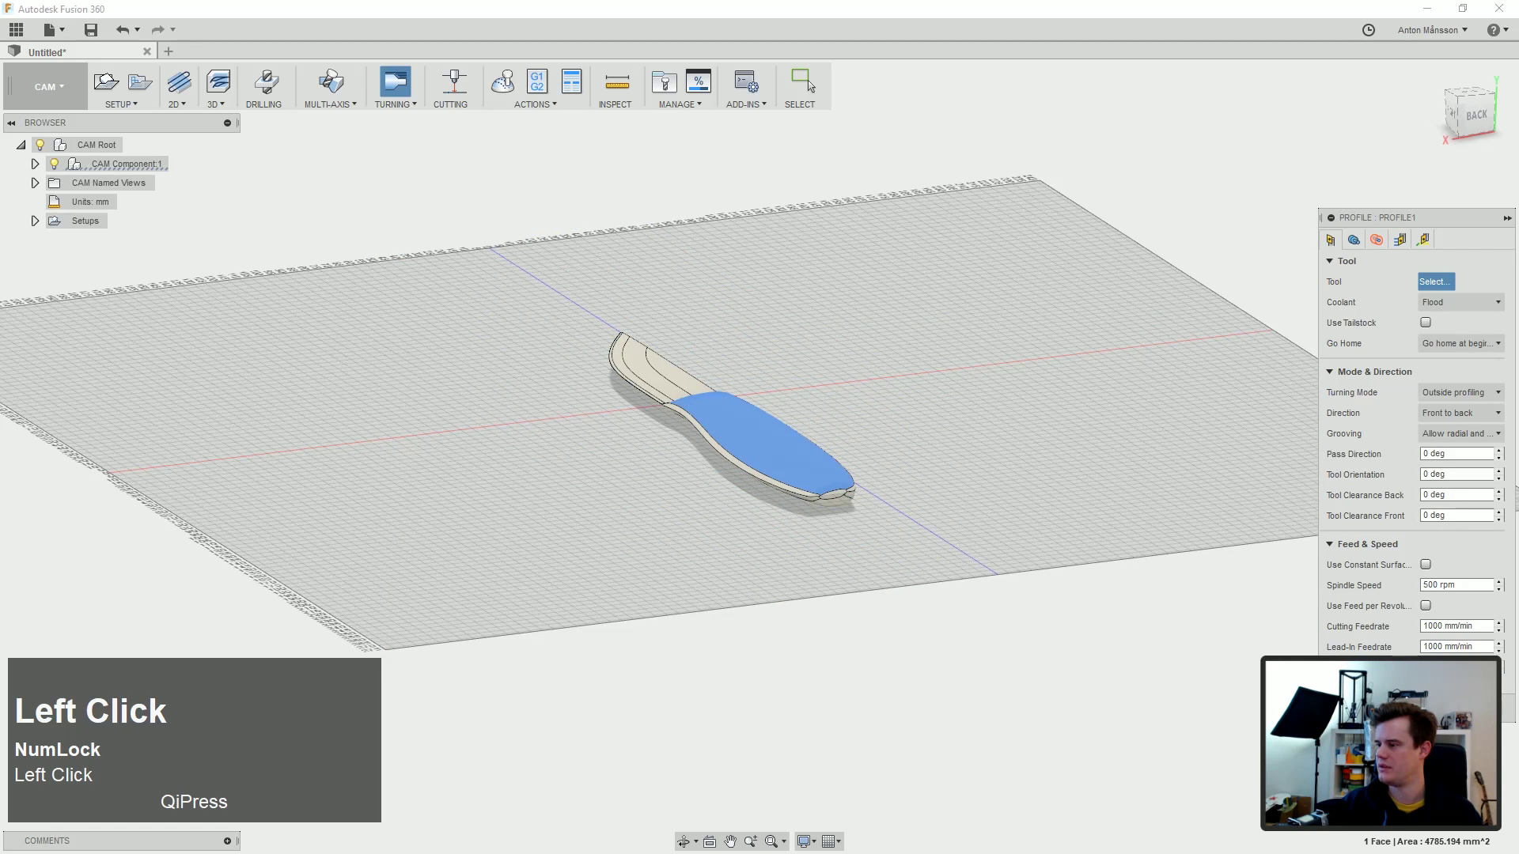
click(1435, 282)
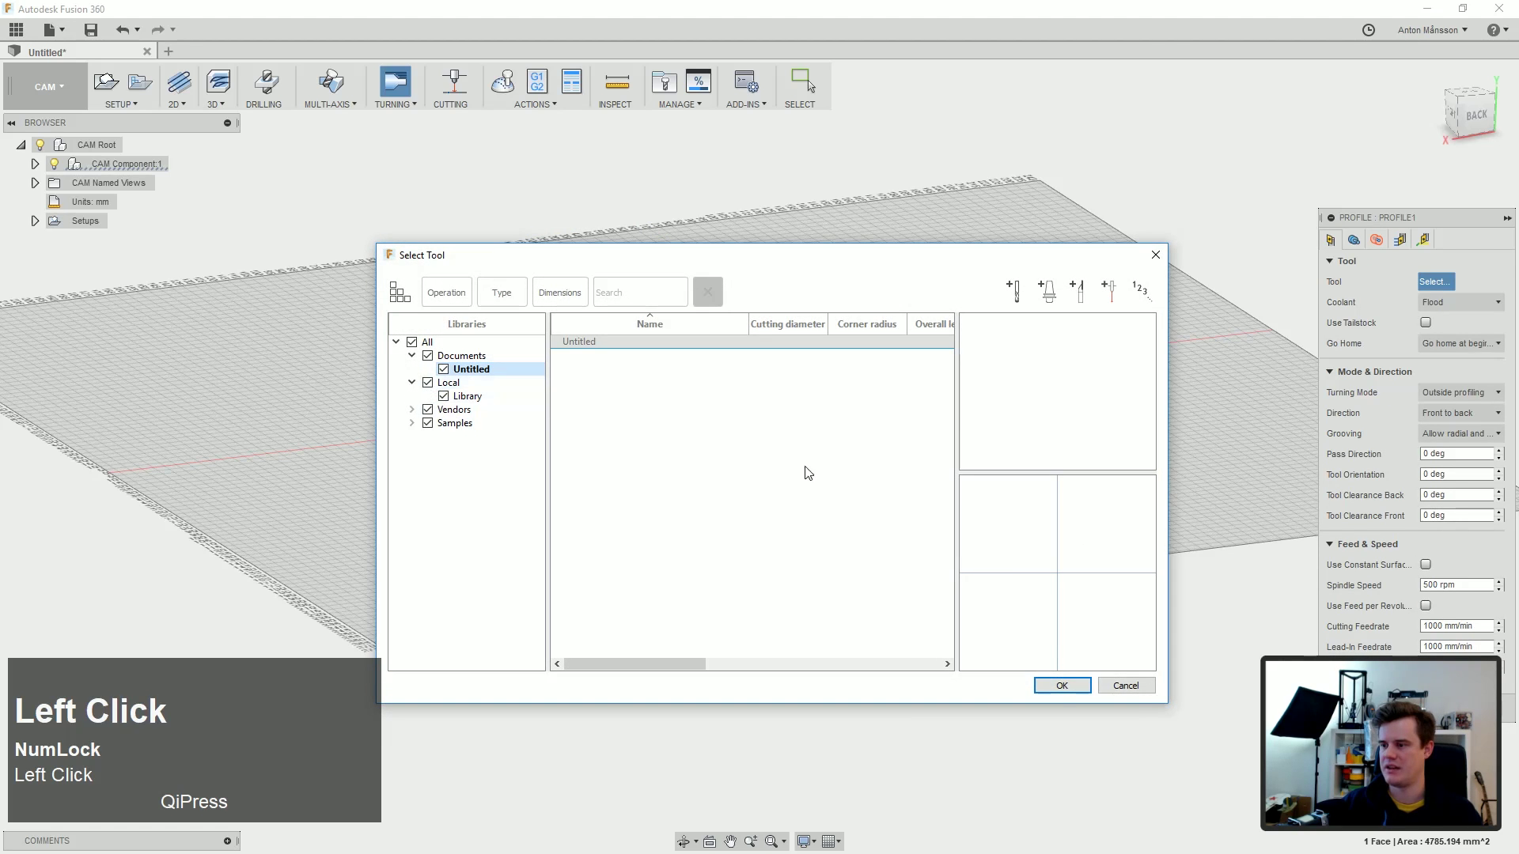
click(1142, 689)
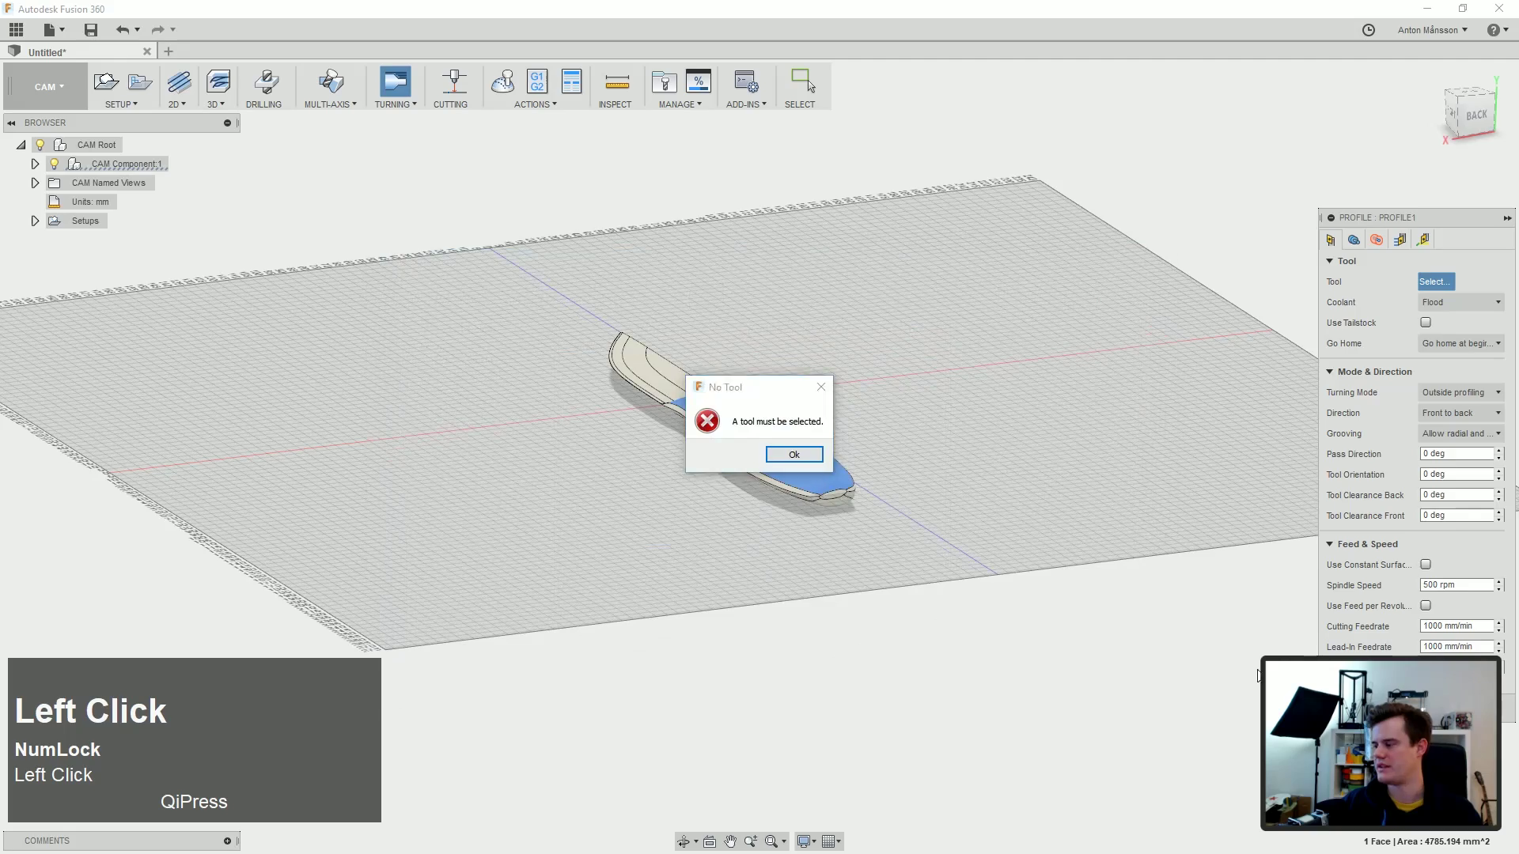
click(792, 455)
click(1480, 708)
Step: Return to the Model workspace
scroll(932, 532, up, 2)
scroll(610, 384, down, 5)
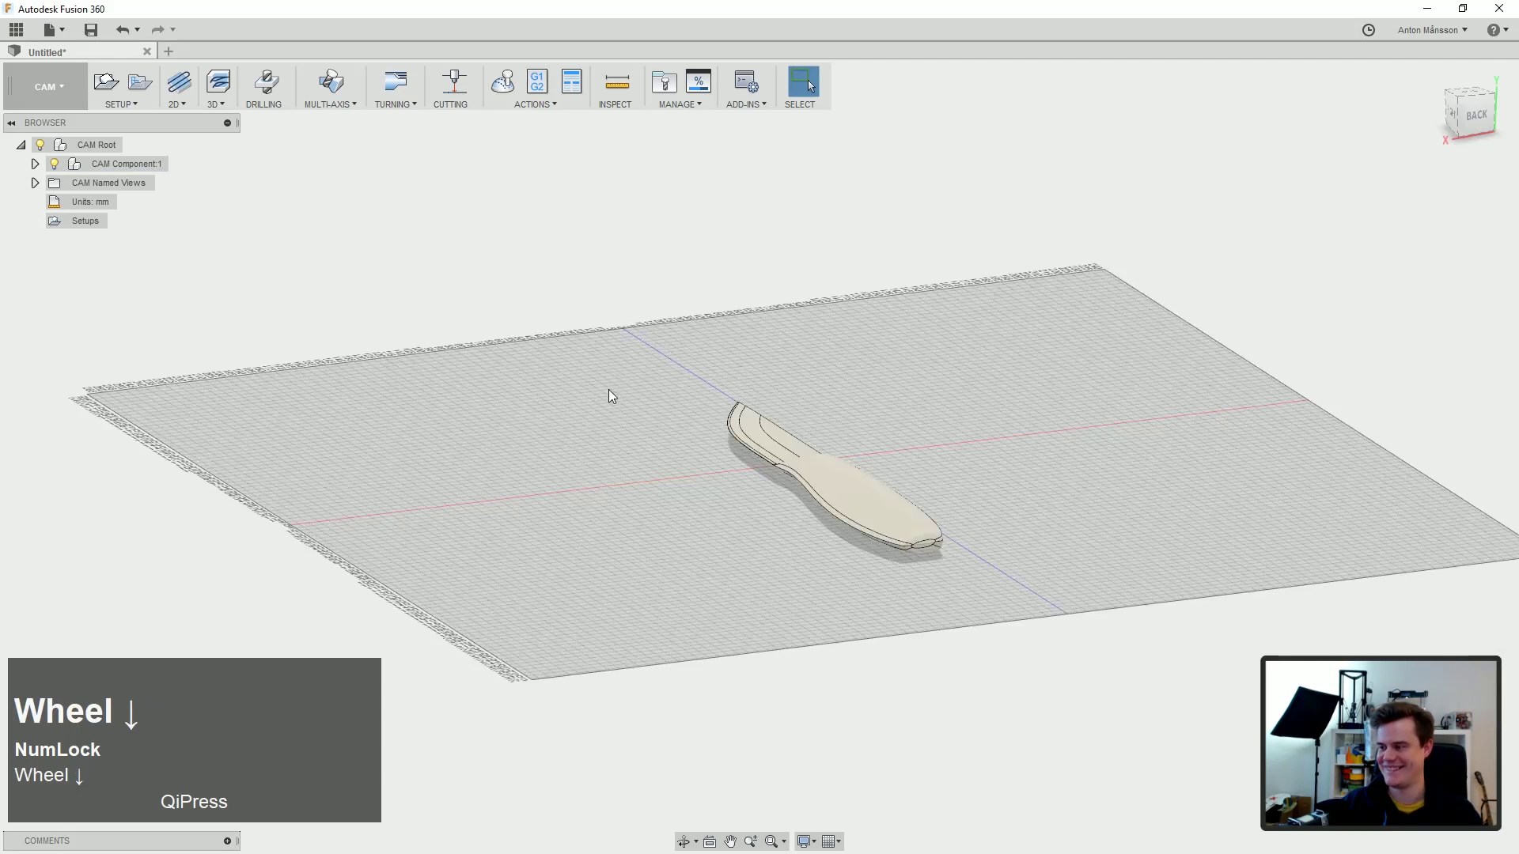
click(64, 100)
click(65, 123)
Step: Switch from modelling to the Render workspace
ctrl+middle_drag(699, 447, 514, 403)
middle_drag(514, 404, 910, 506)
ctrl+middle_drag(910, 506, 776, 475)
click(71, 87)
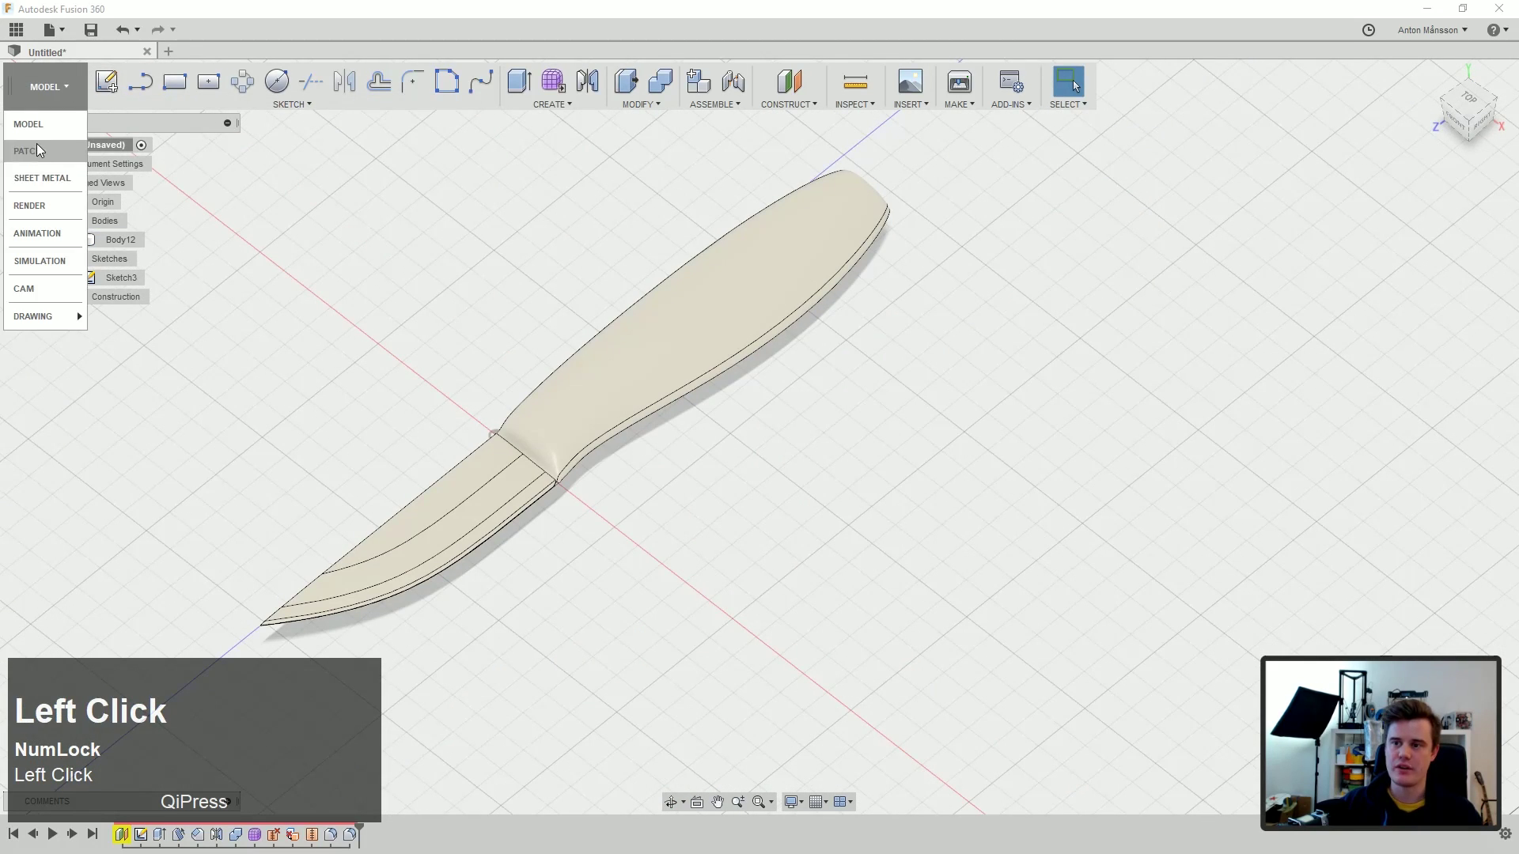
click(639, 411)
right_drag(598, 425, 560, 505)
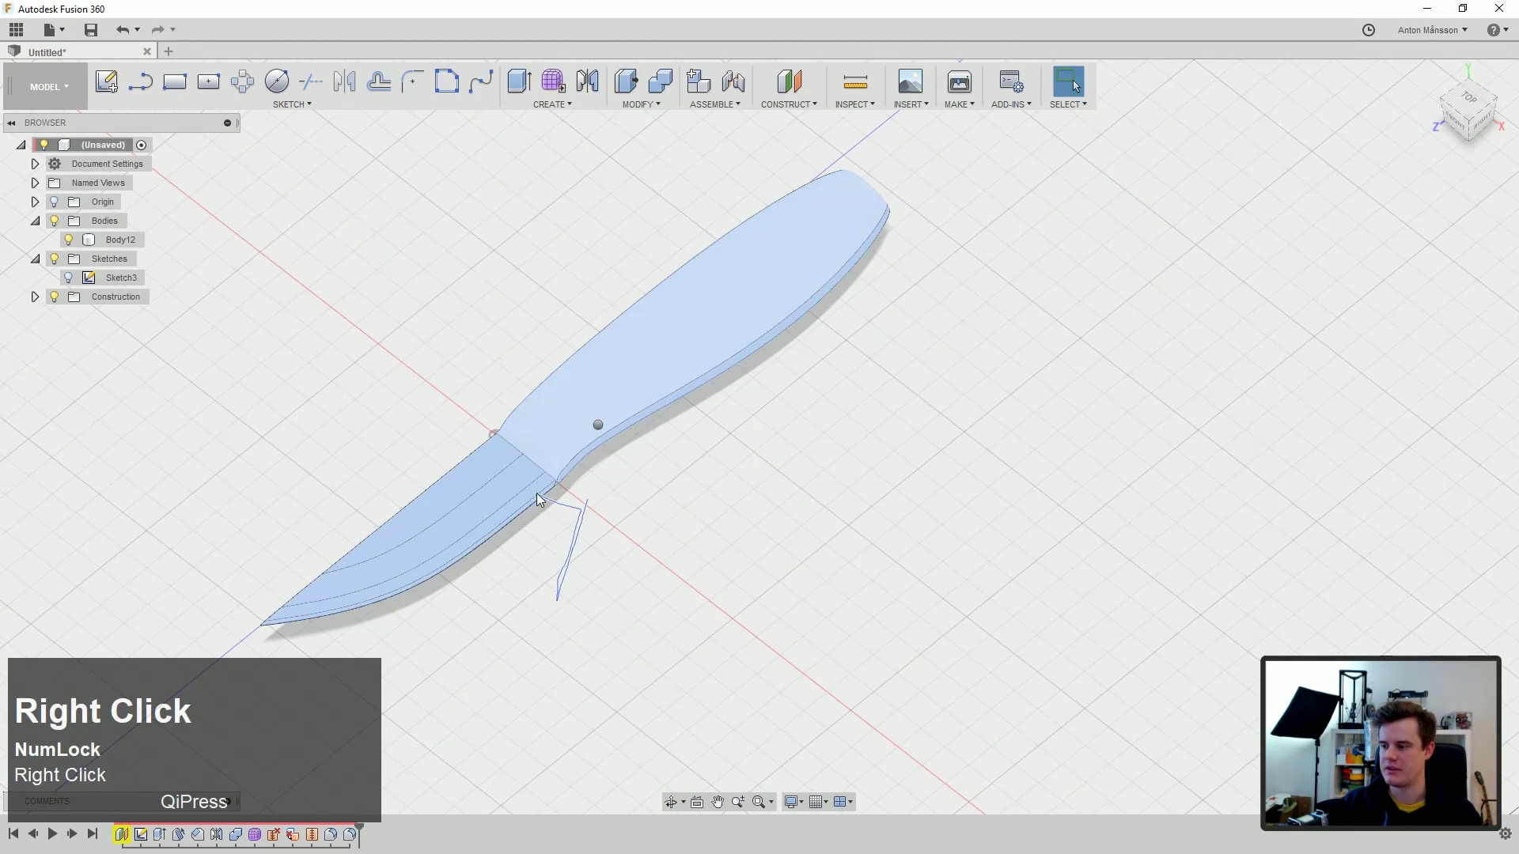
key(Escape)
key(Escape)
click(45, 87)
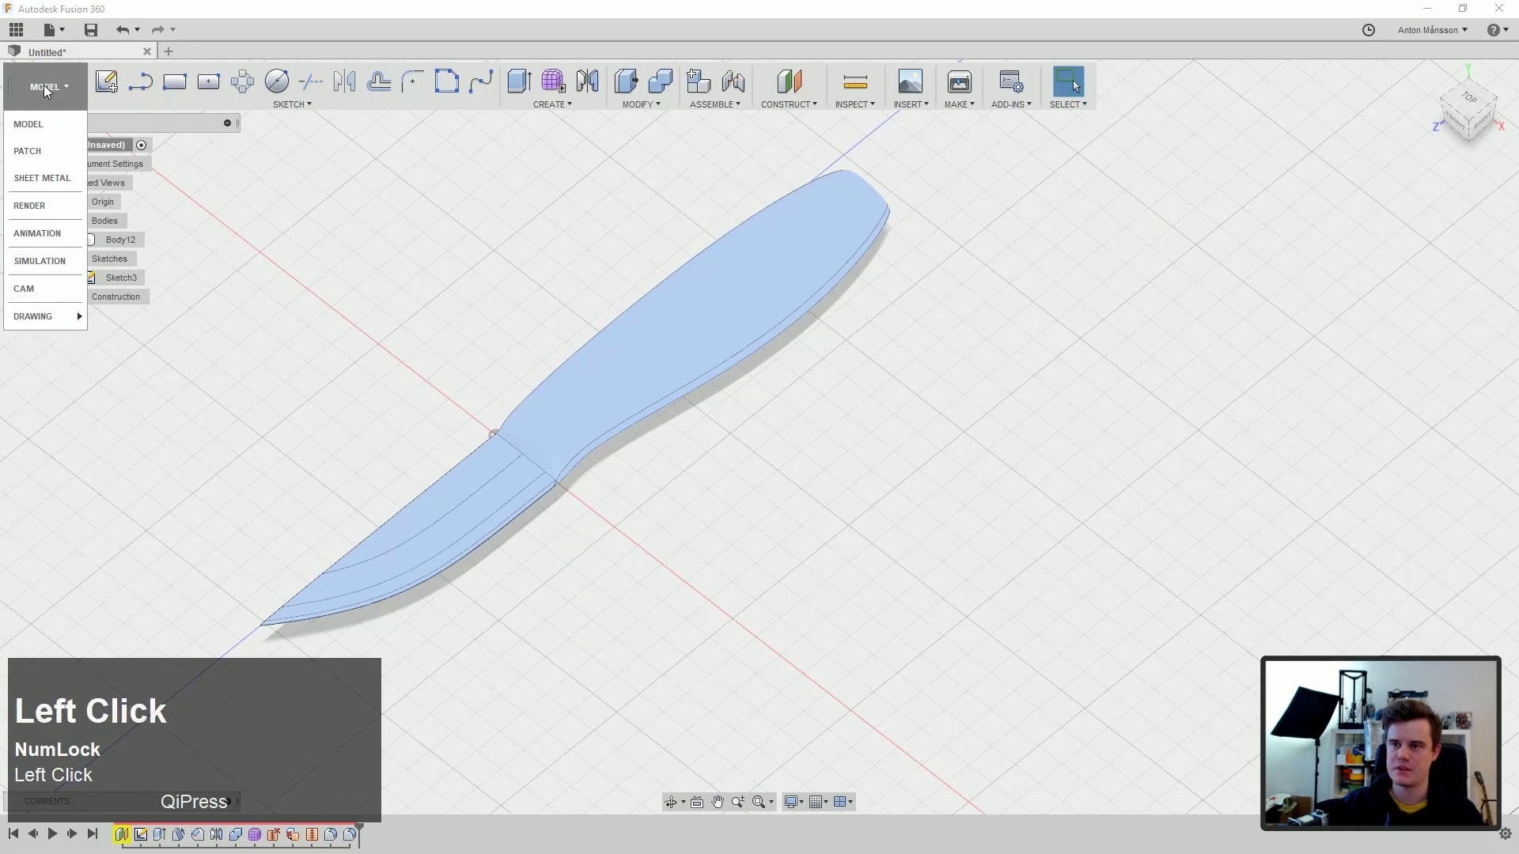
click(44, 207)
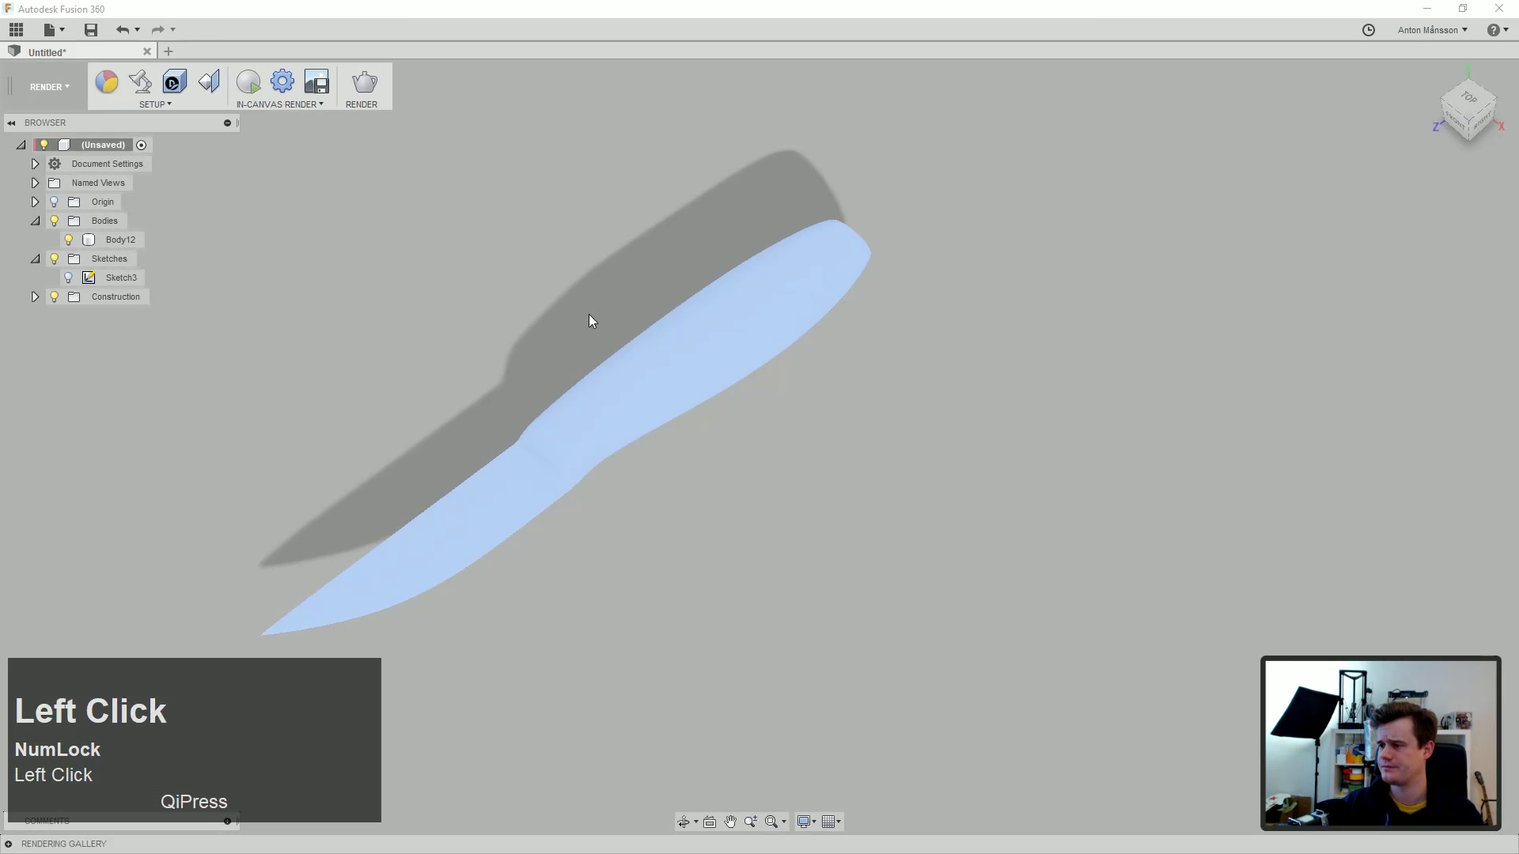
Step: Search the appearance library for "stain" and apply Stainless Steel - Brushed Linear Long to the whole knife body
ctrl+middle_drag(615, 322, 699, 335)
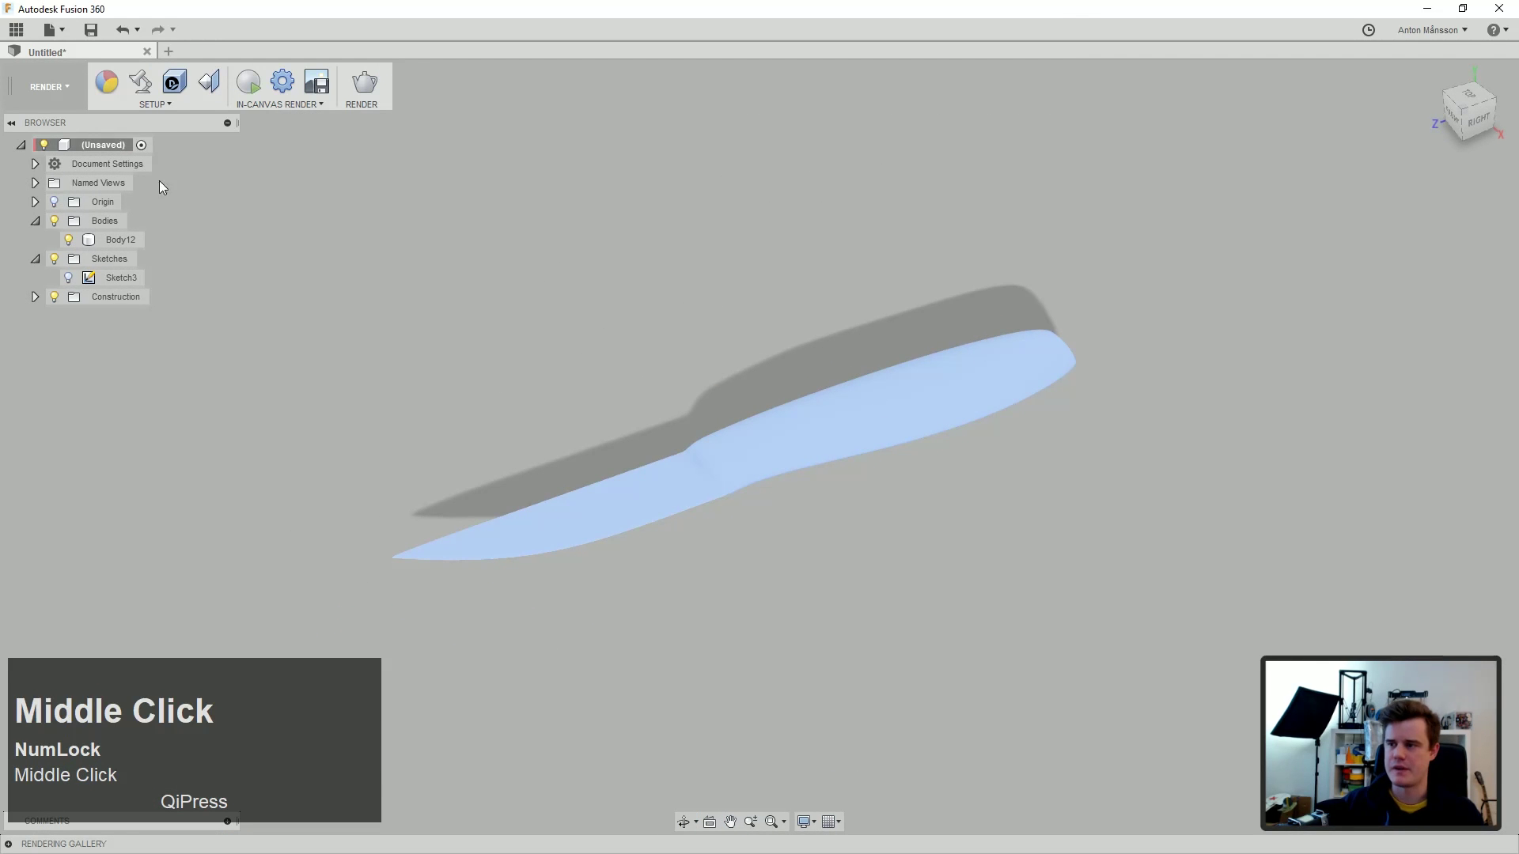
click(103, 82)
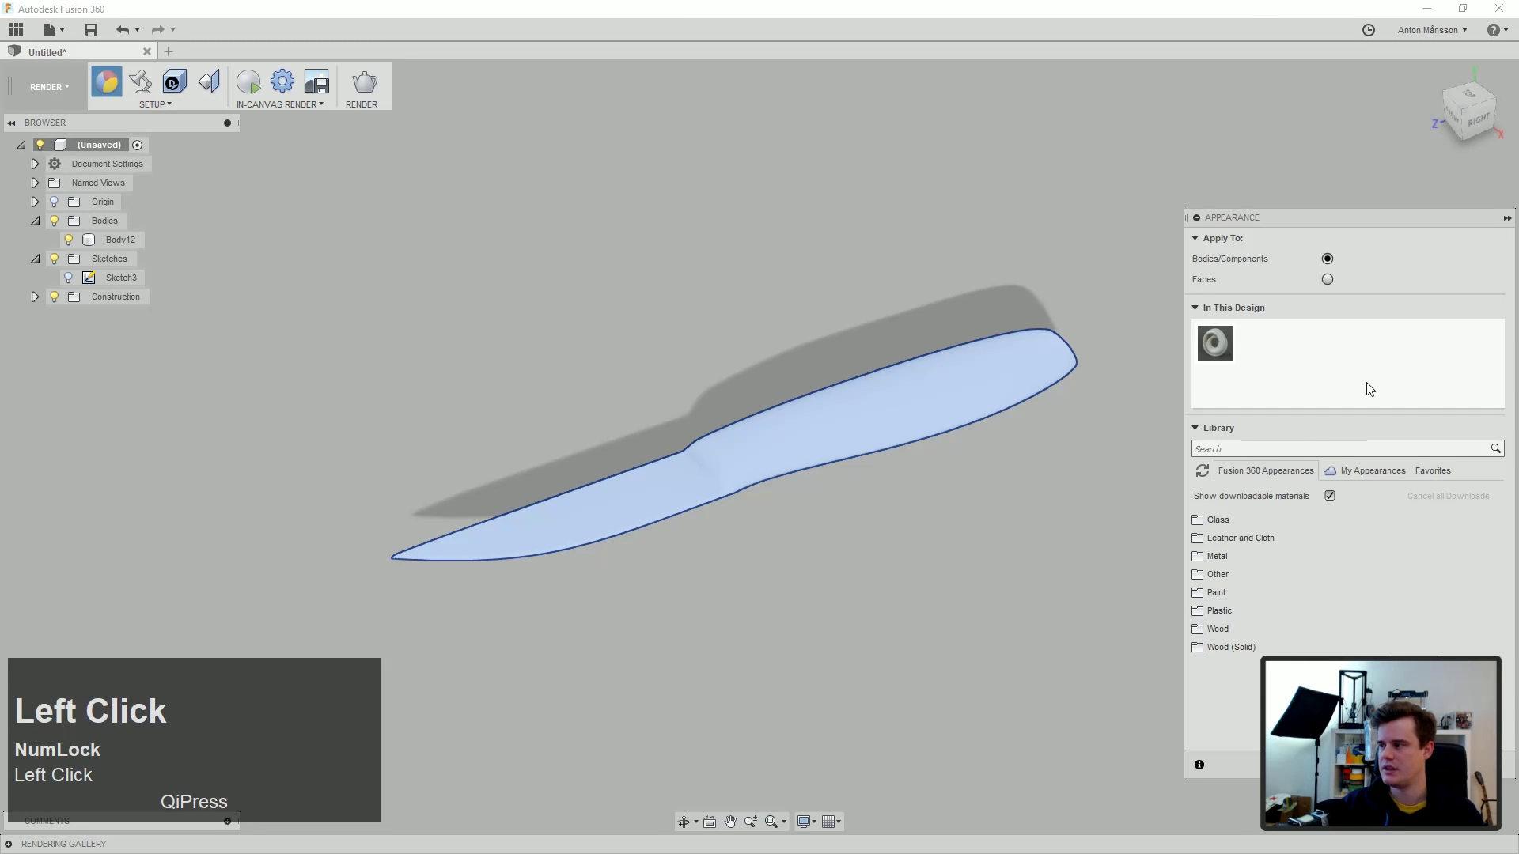
click(1267, 449)
text(stain)
drag(1324, 578, 874, 413)
scroll(695, 472, down, 2)
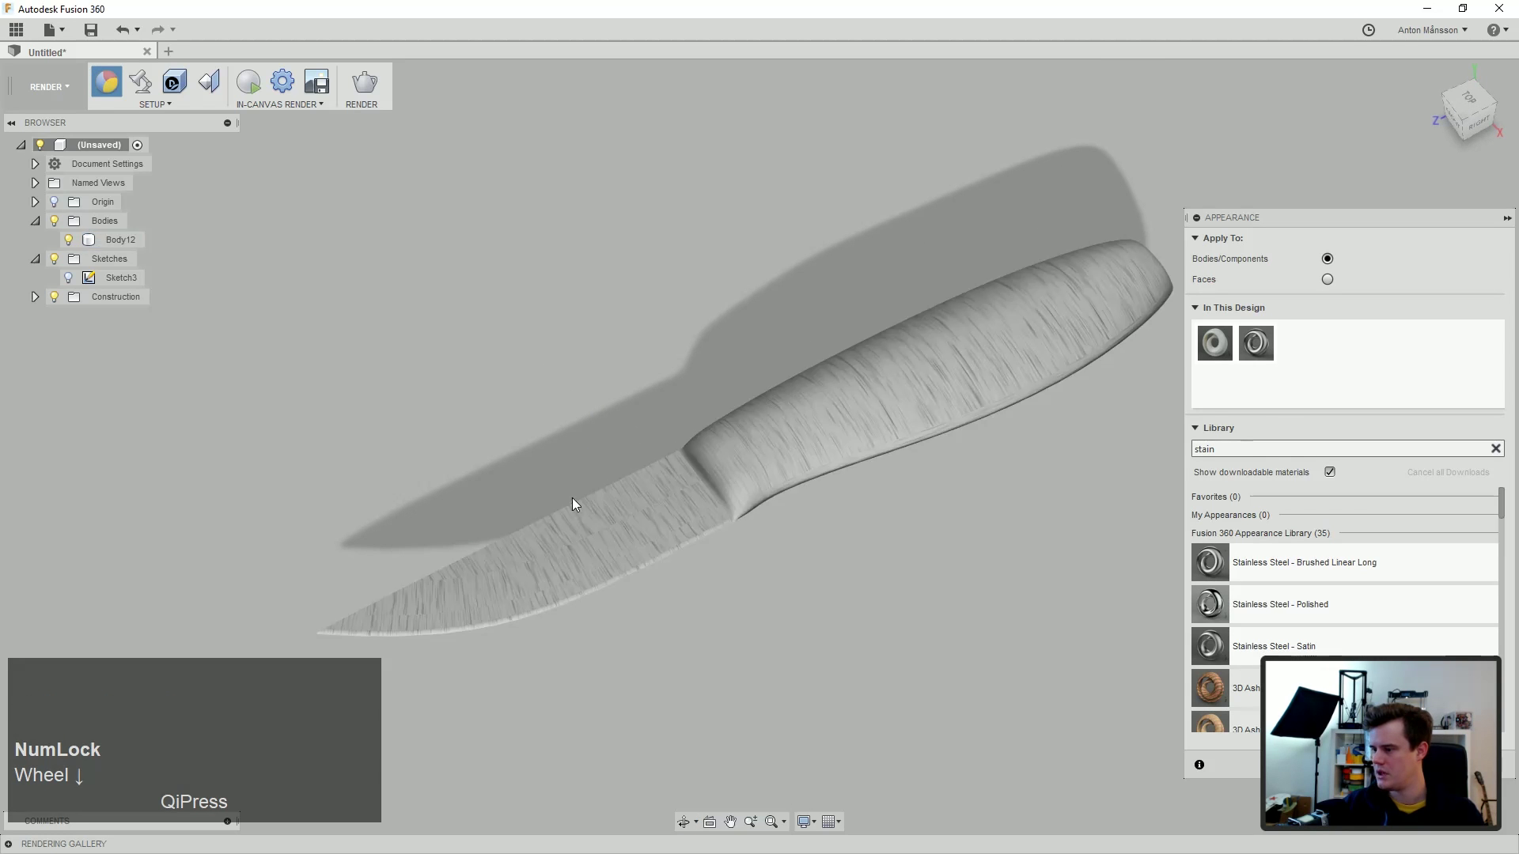
Step: Apply Stainless Steel - Polished only to the blade's flat, bevel and cutting-edge faces, with the appearance set to apply to faces
click(615, 511)
ctrl+click(668, 554)
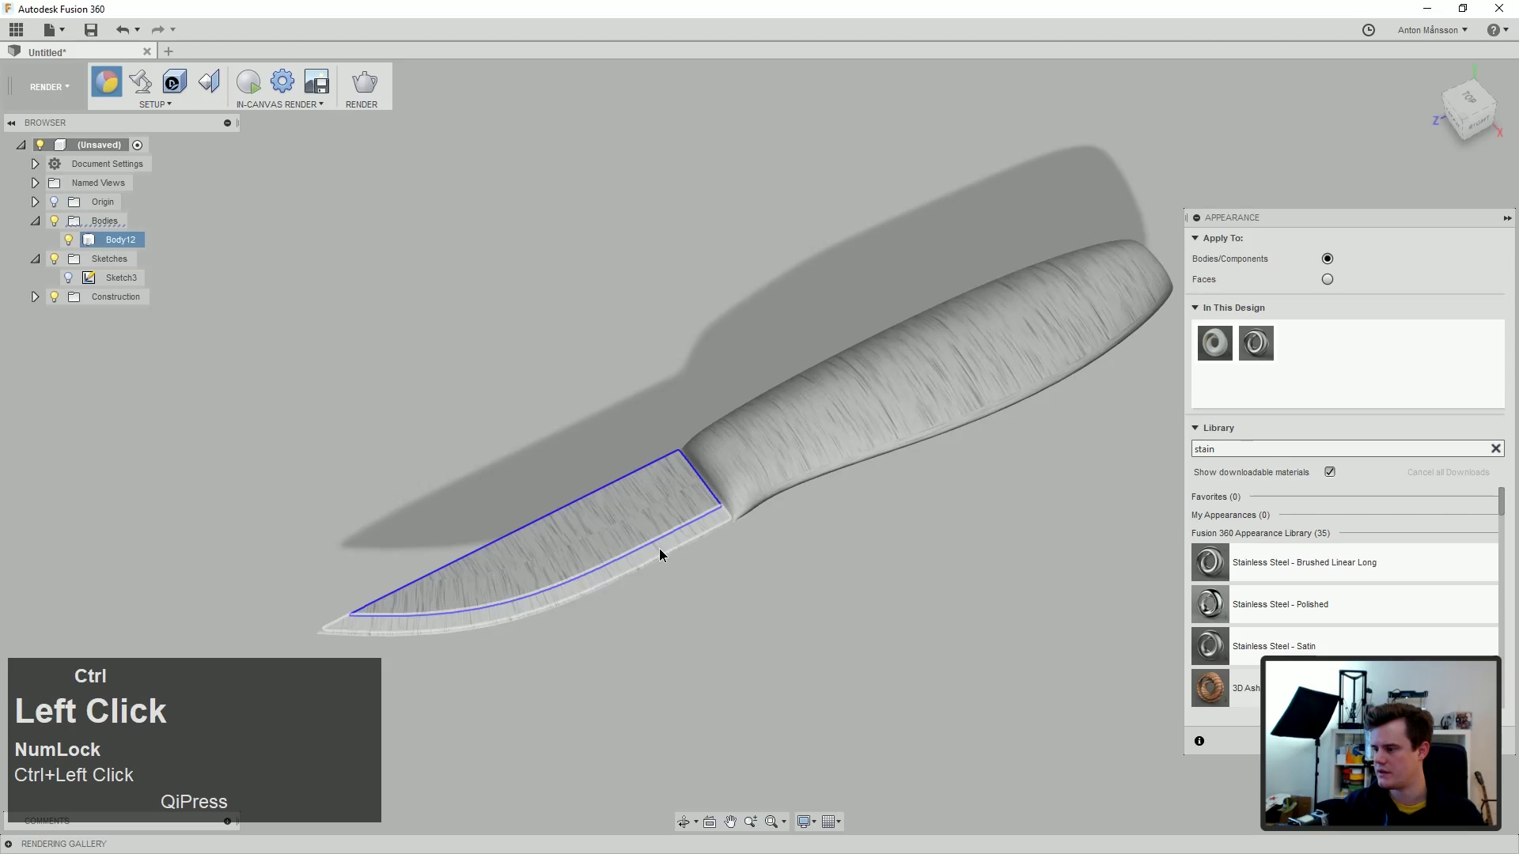
scroll(658, 548, down, 3)
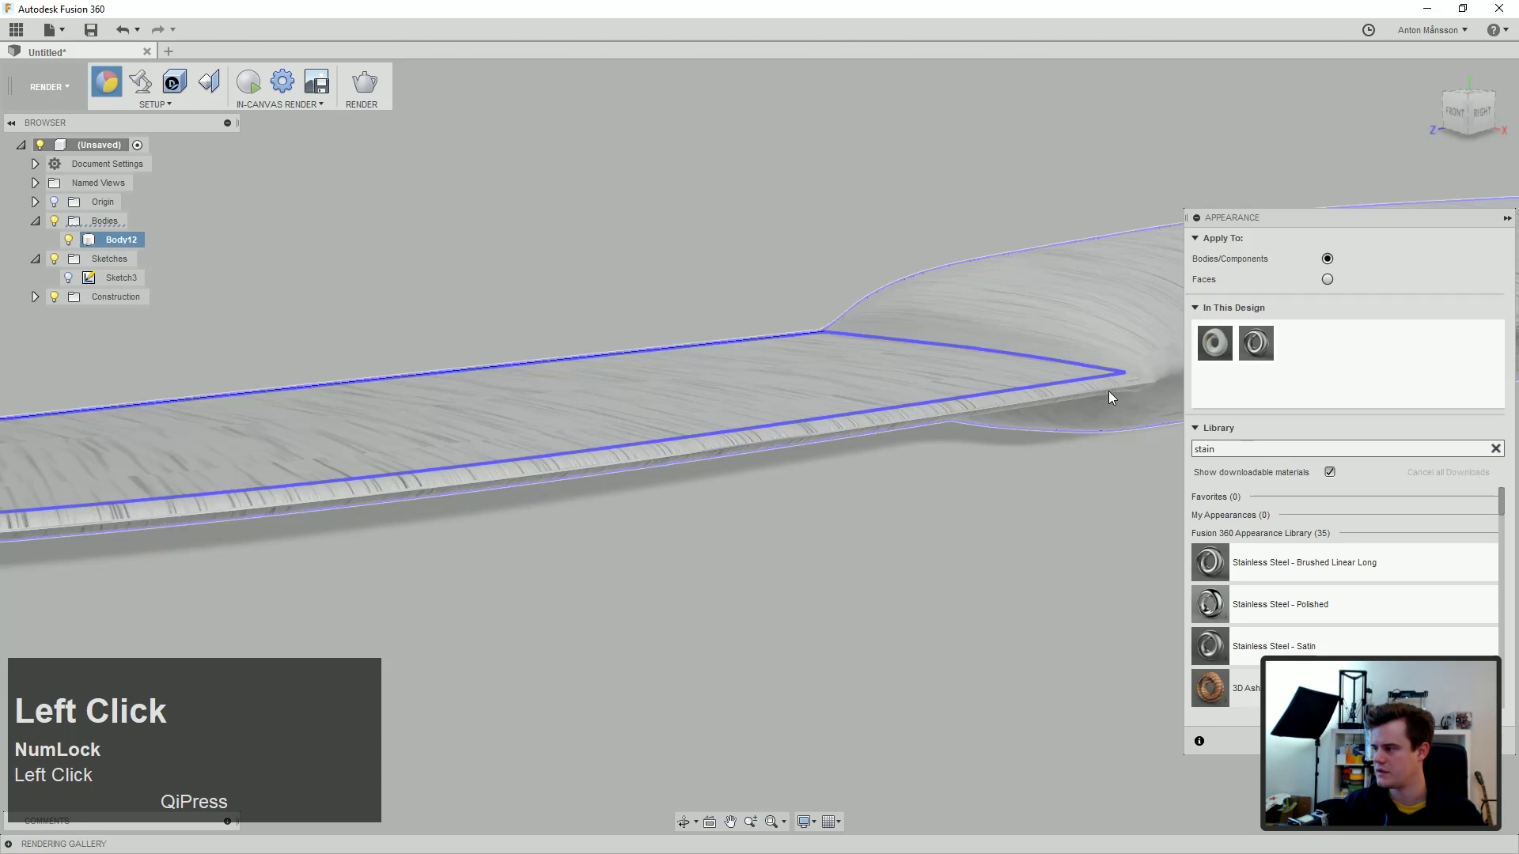
scroll(605, 464, down, 5)
ctrl+click(590, 478)
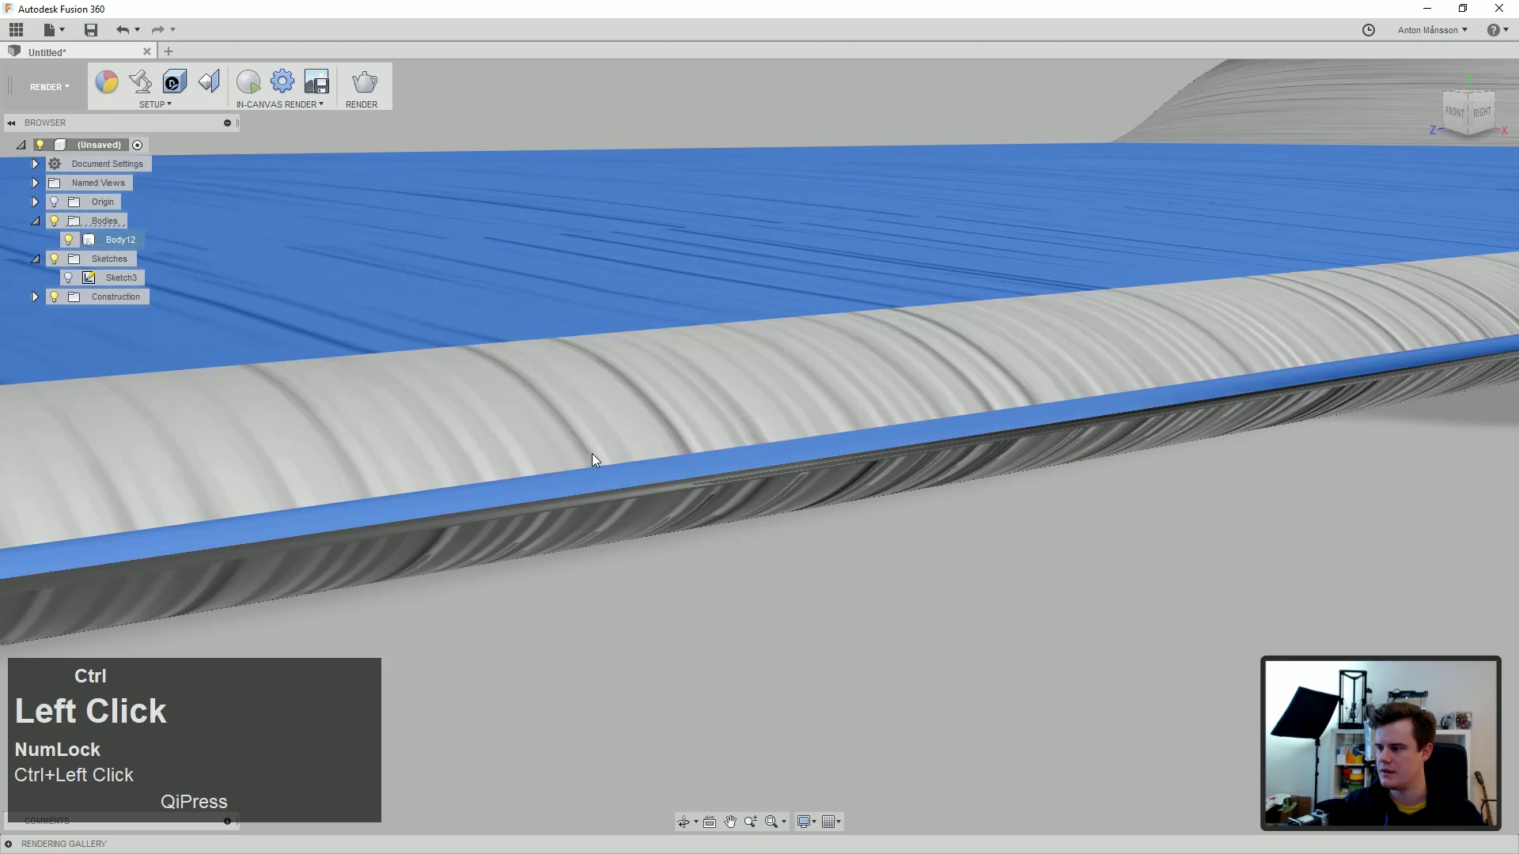
ctrl+click(599, 510)
middle_drag(599, 517, 644, 625)
scroll(554, 563, up, 2)
ctrl+click(530, 614)
scroll(596, 595, up, 2)
right_click(586, 583)
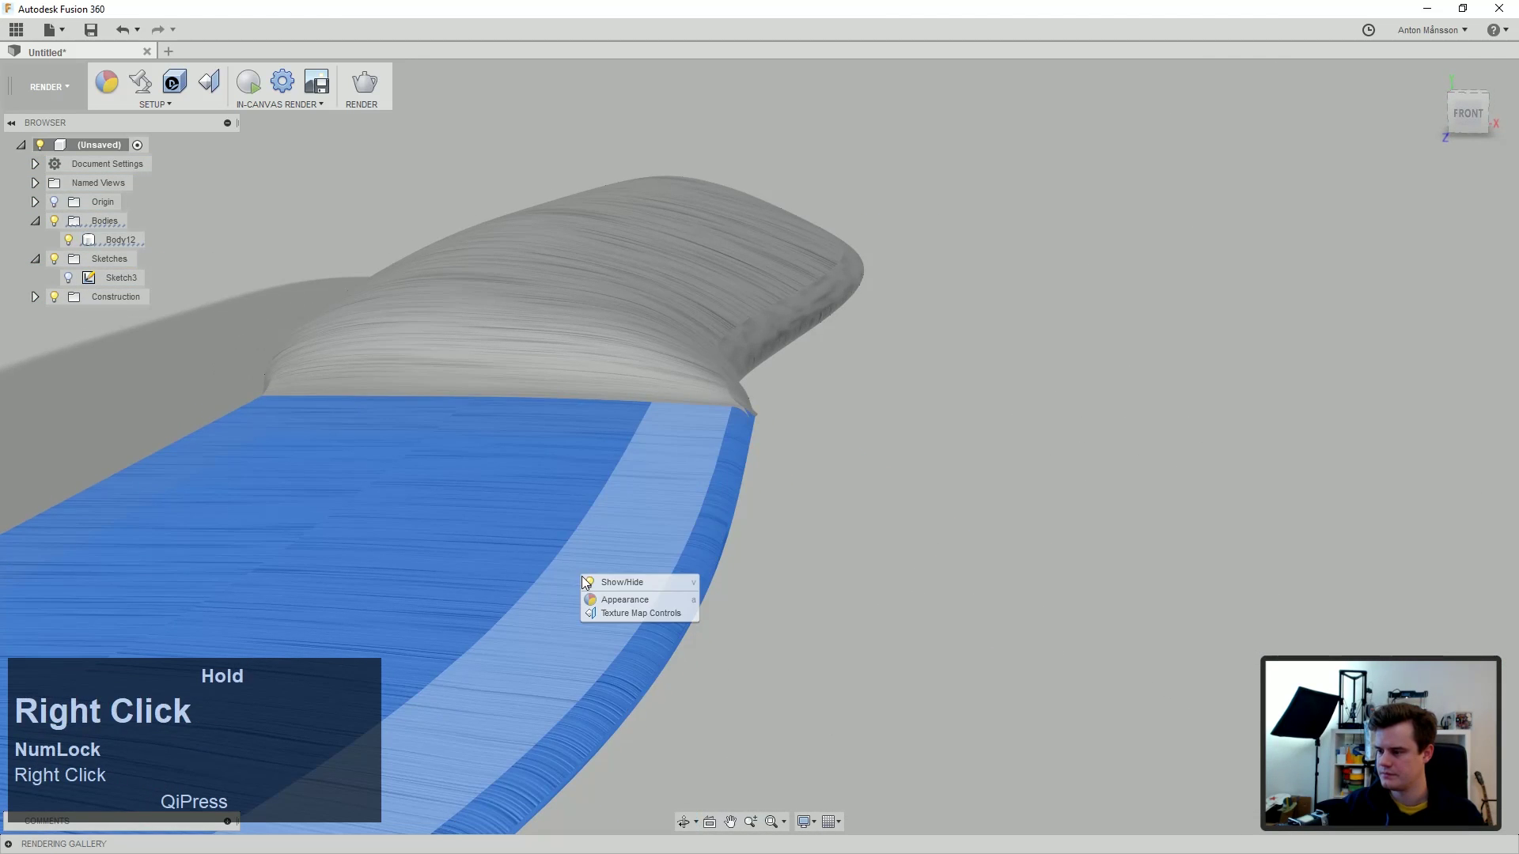
click(630, 605)
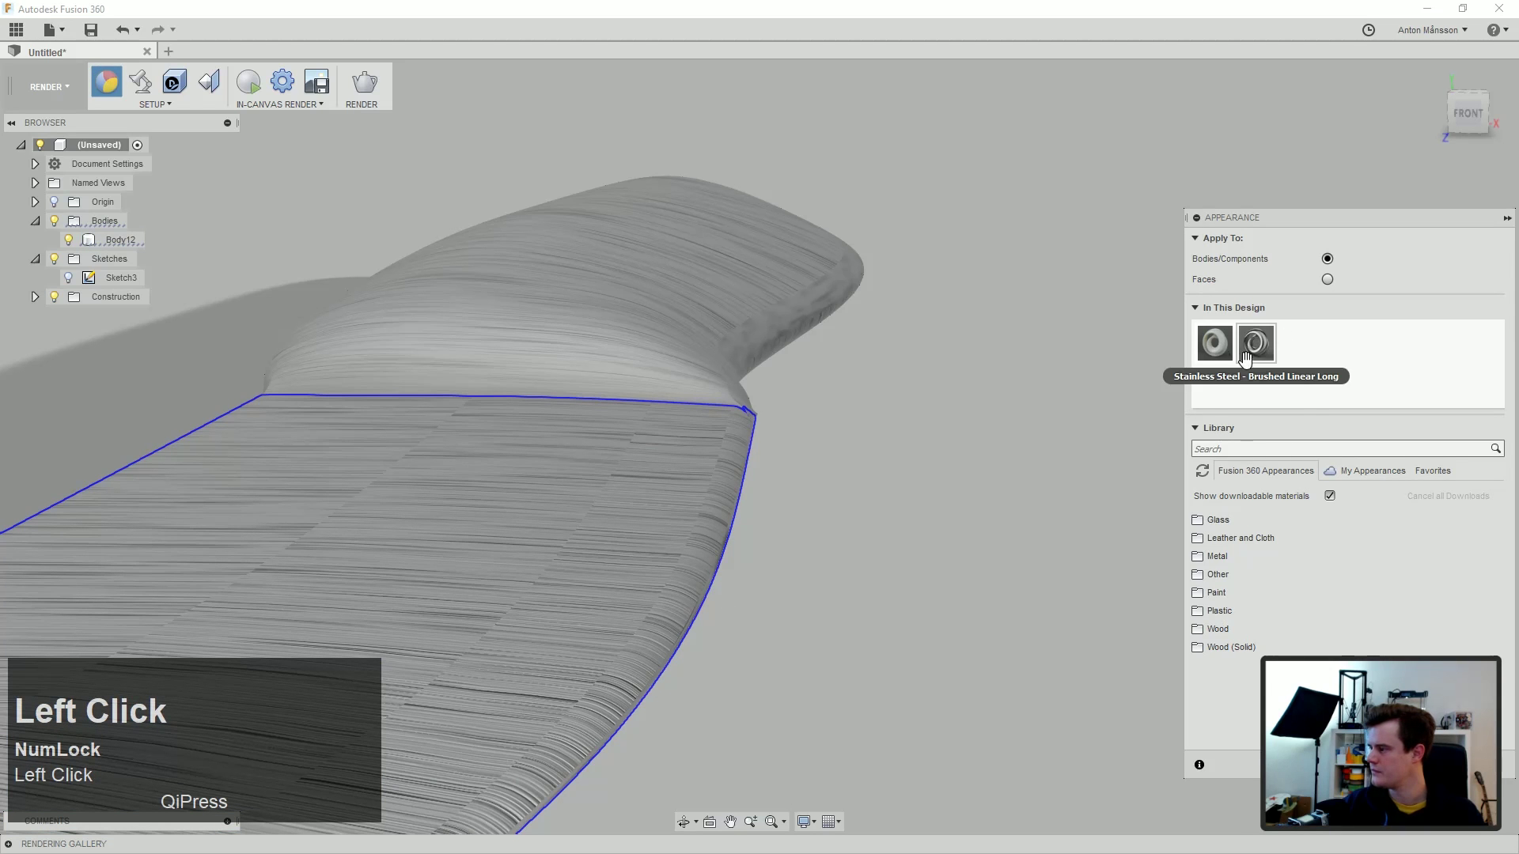
click(1242, 450)
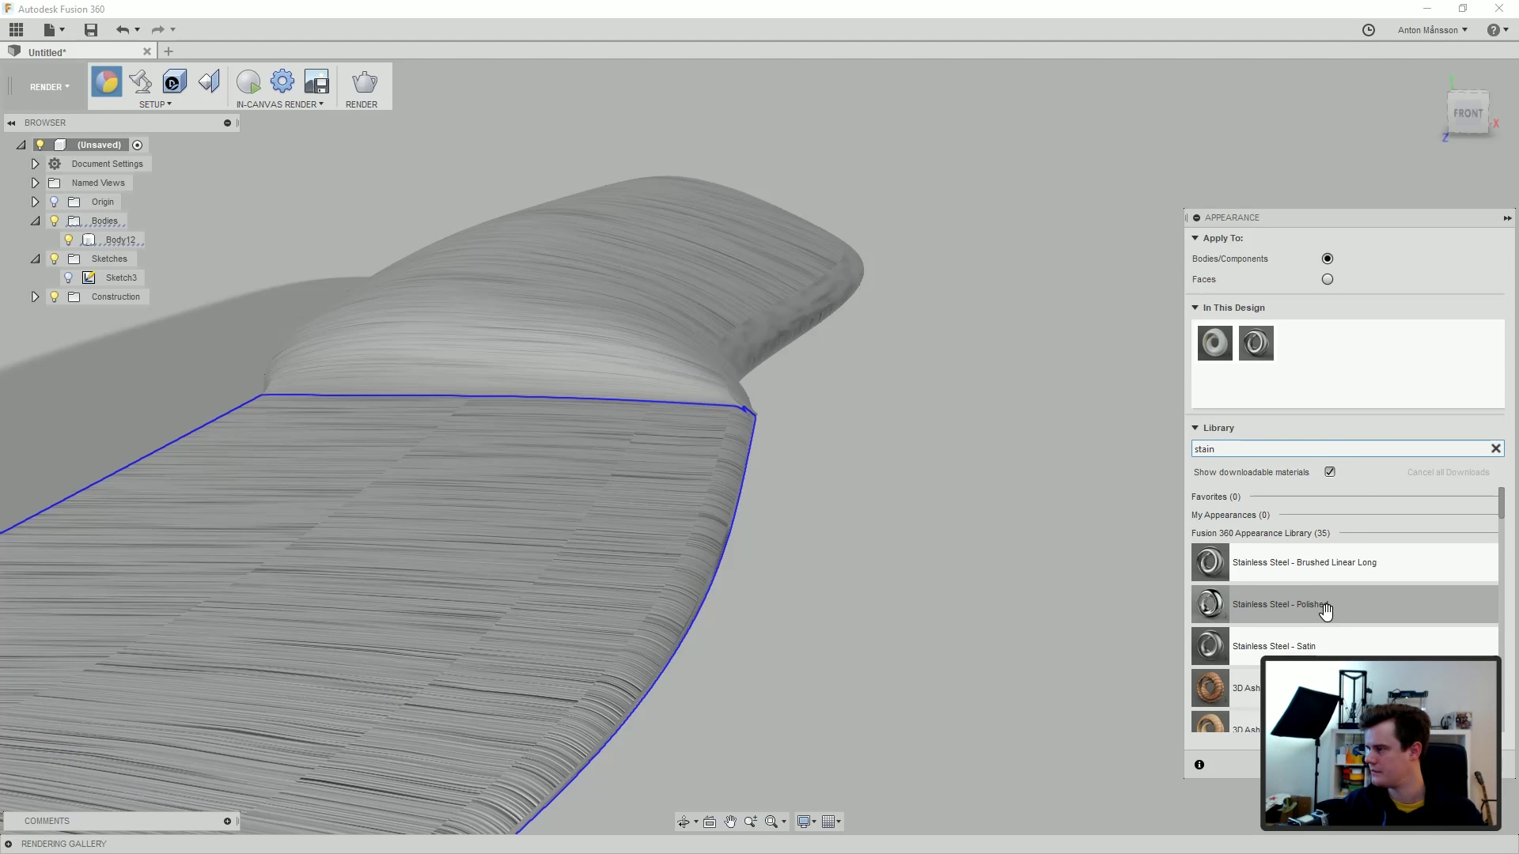
click(1327, 280)
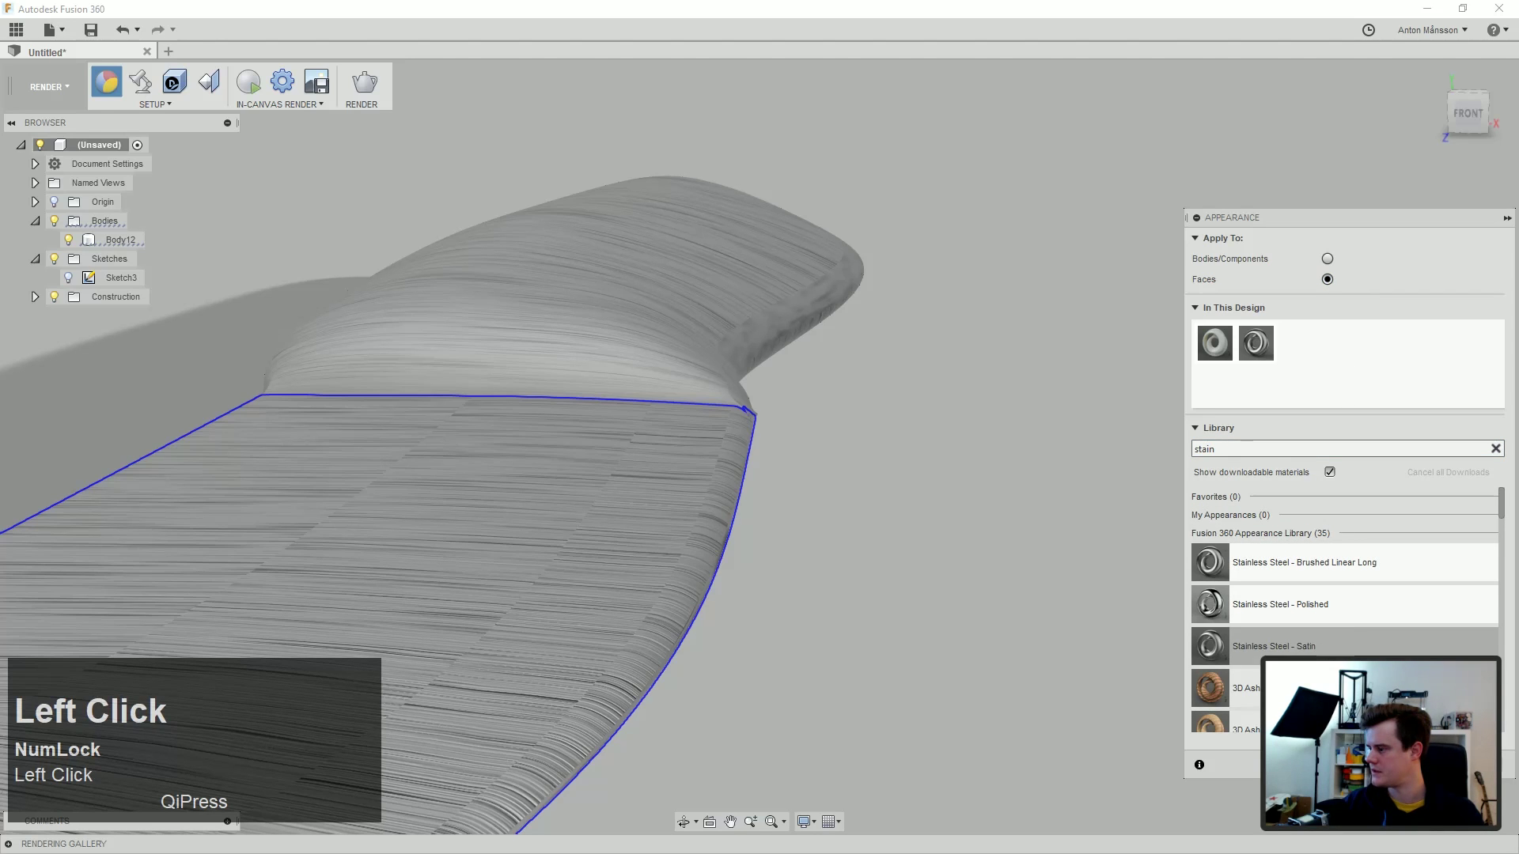
drag(1282, 647, 647, 626)
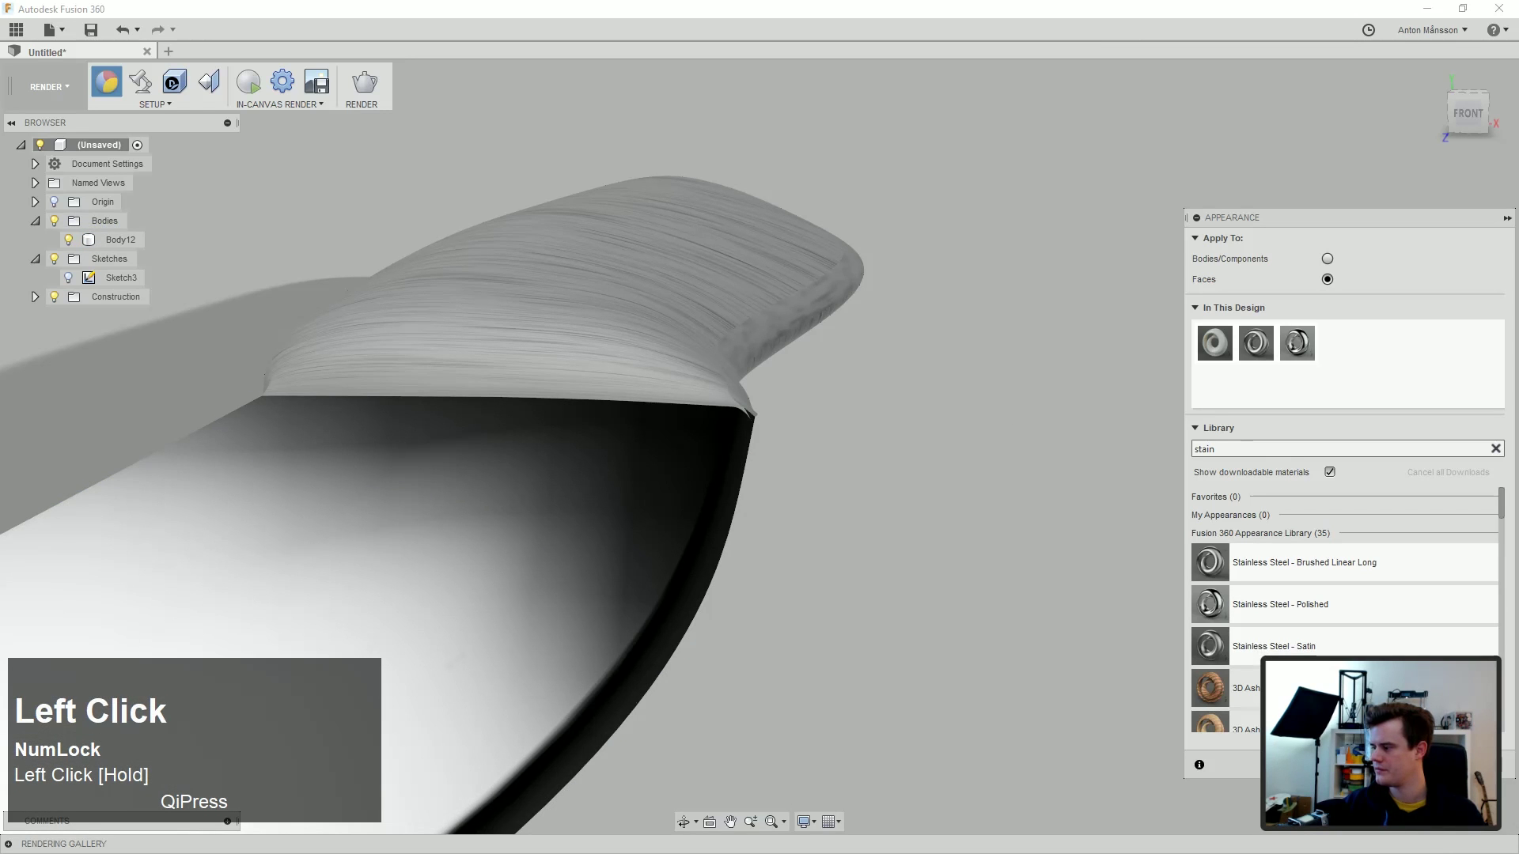
Step: Frame the whole knife, preview it with an in-canvas render, and bring up the in-canvas render options
scroll(946, 586, up, 5)
middle_drag(956, 573, 857, 525)
scroll(862, 633, up, 2)
scroll(862, 537, down, 3)
click(372, 216)
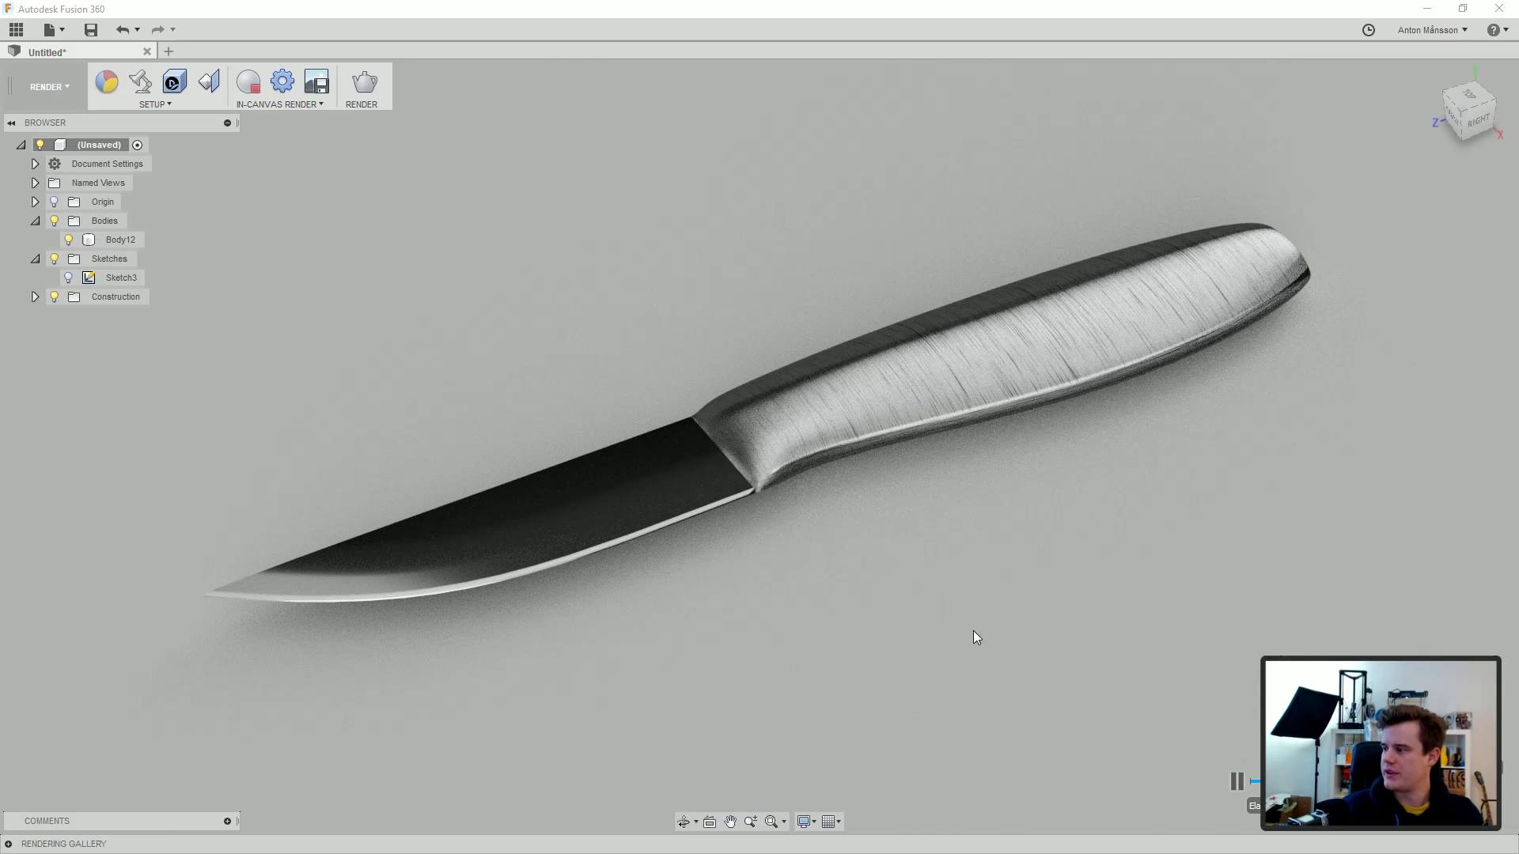
click(285, 102)
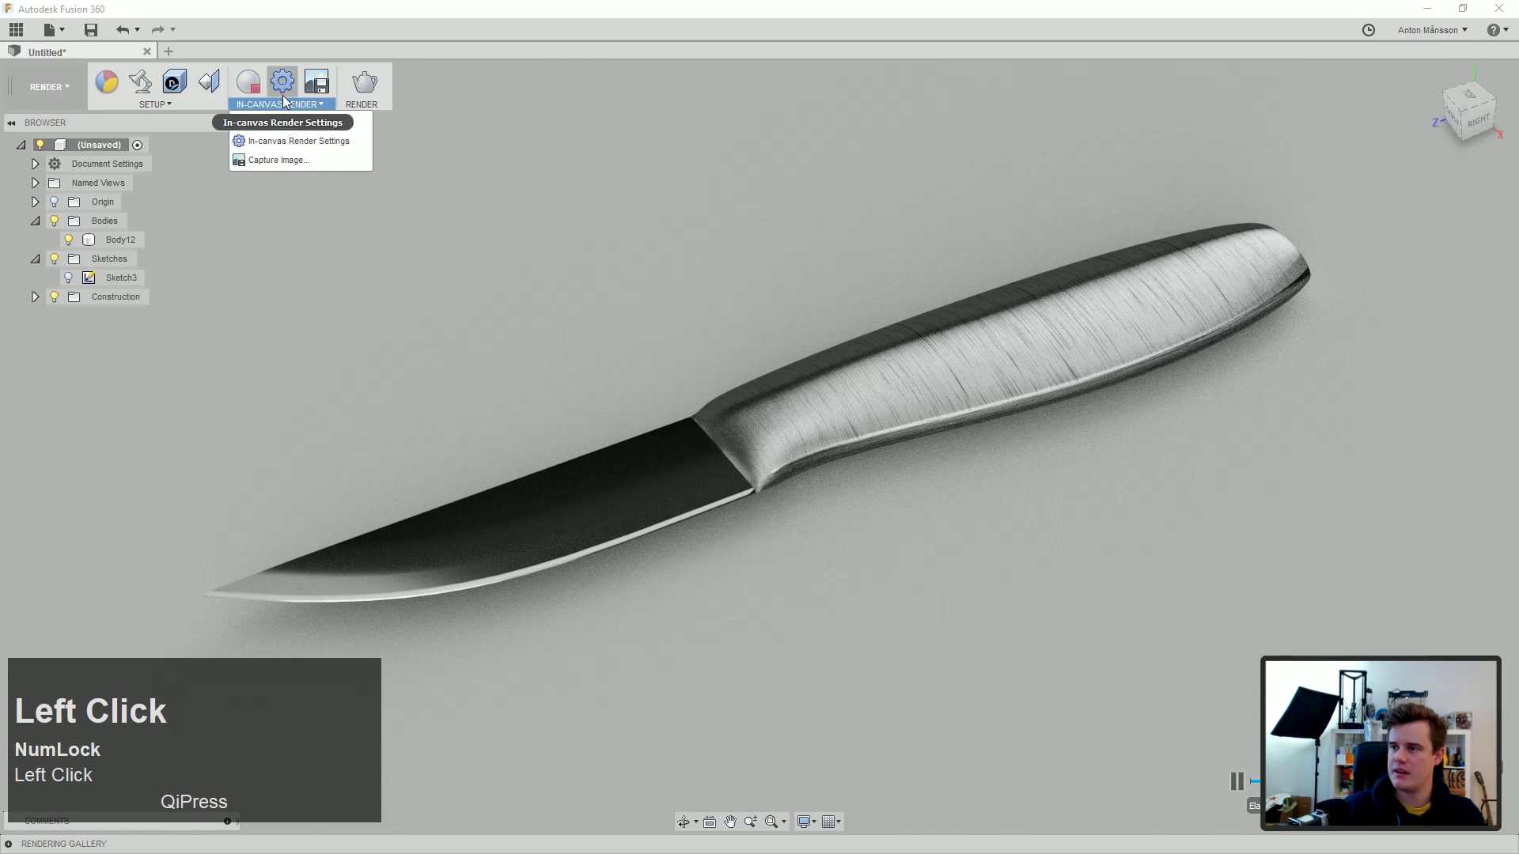
Step: Look through the environment library in the scene settings and turn on ground reflections
click(142, 86)
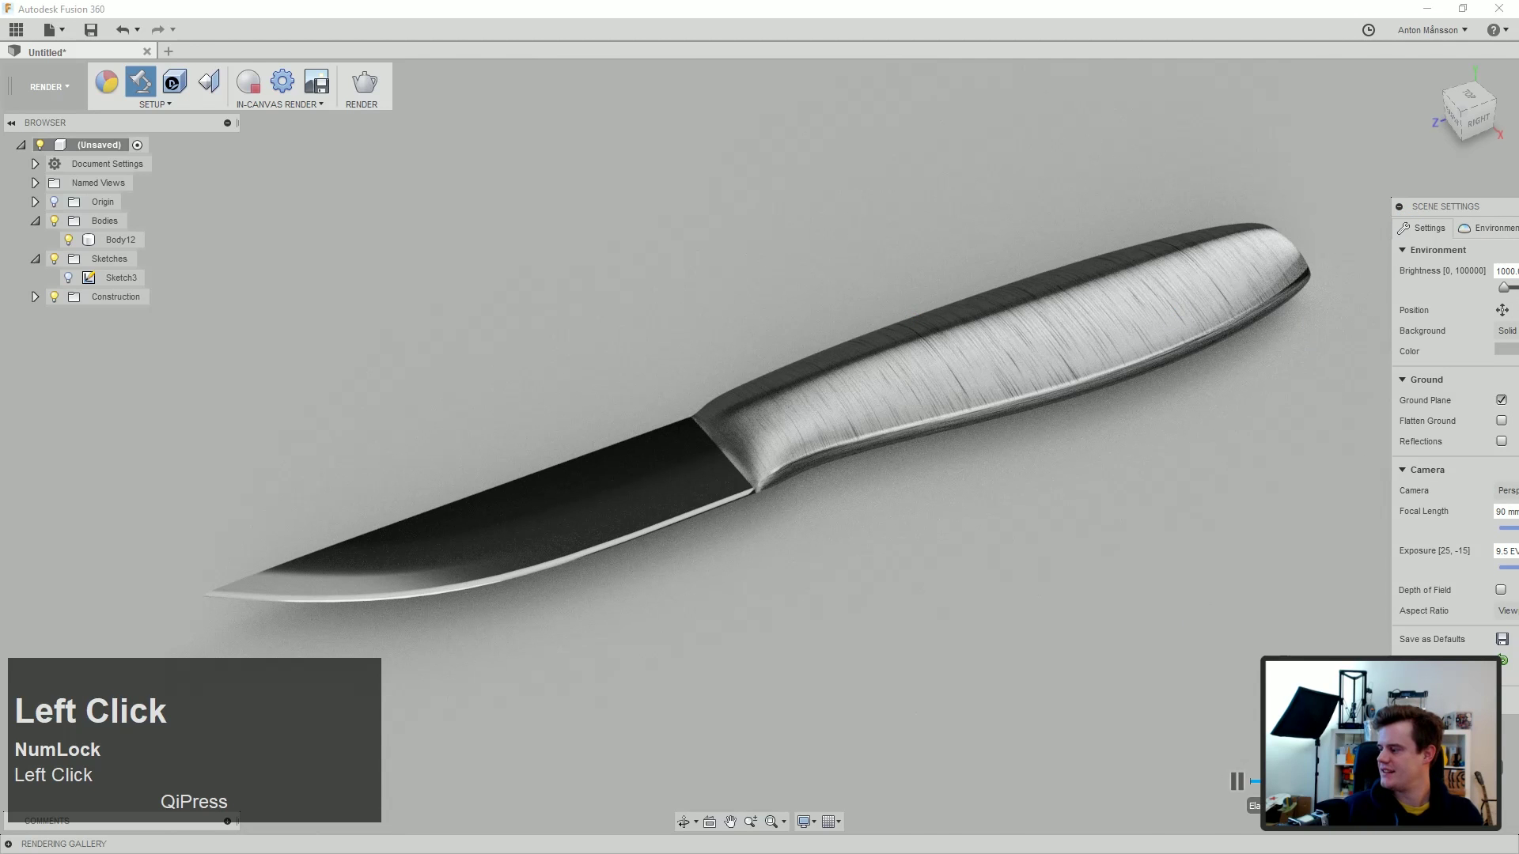
drag(1440, 202, 916, 190)
click(992, 220)
drag(1094, 406, 1044, 508)
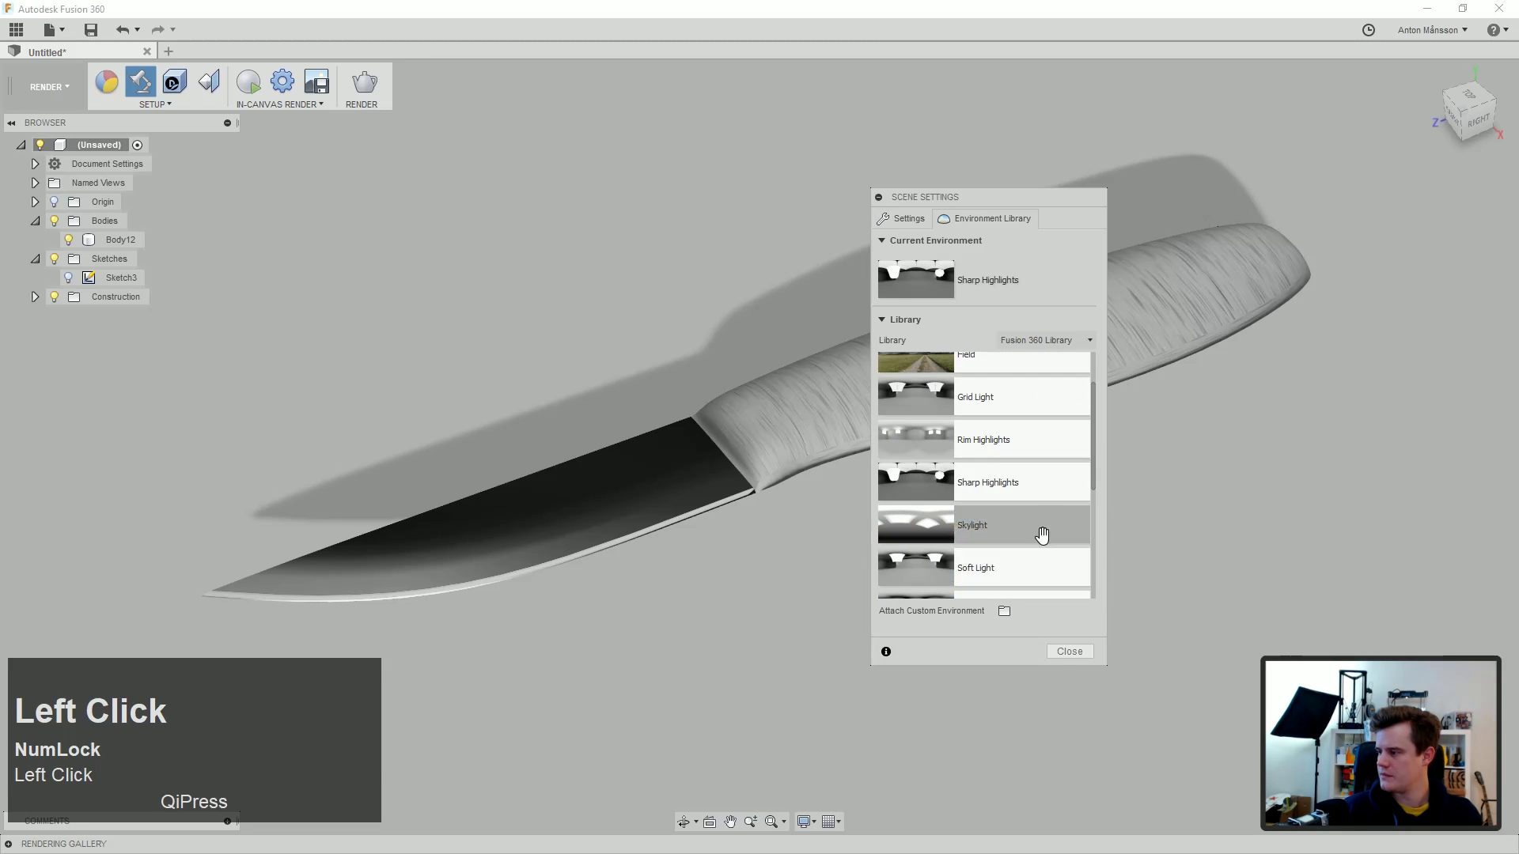
click(910, 222)
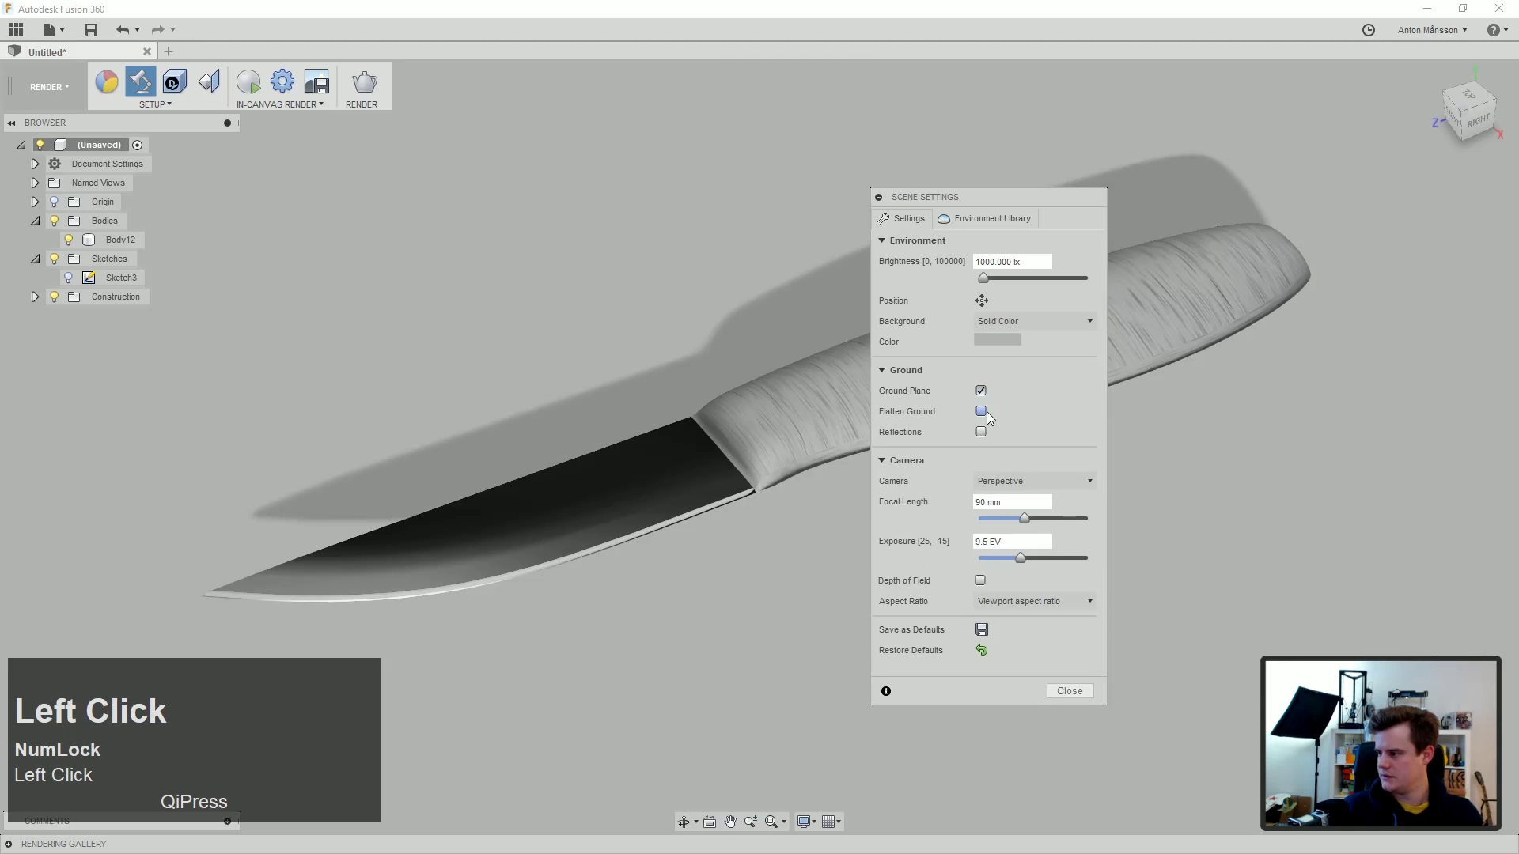
click(980, 432)
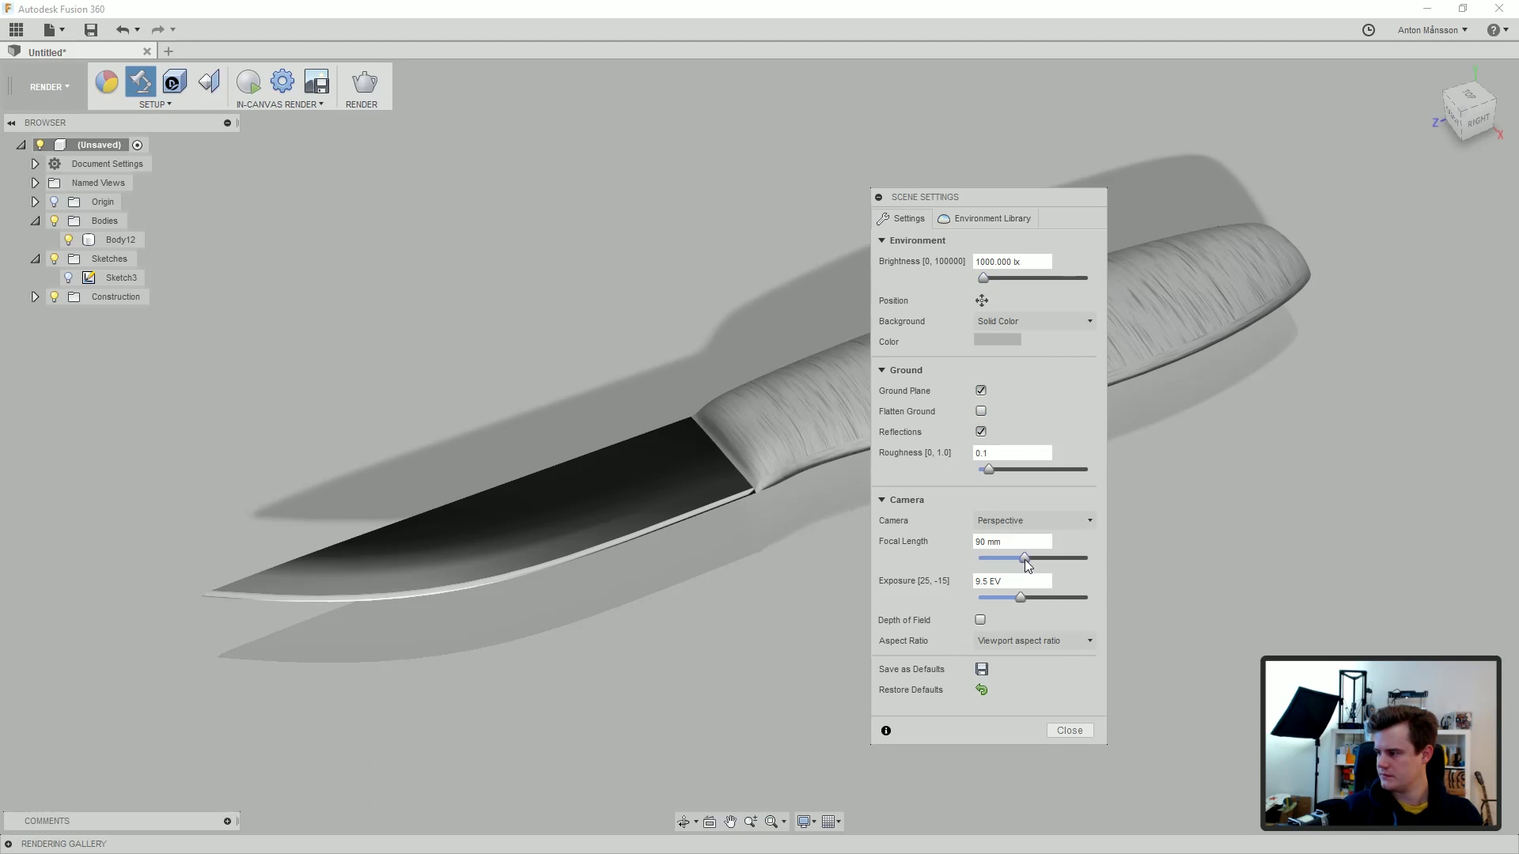
Step: Enable depth of field and place the center of focus on the blade
click(981, 620)
middle_drag(680, 440, 627, 470)
click(652, 493)
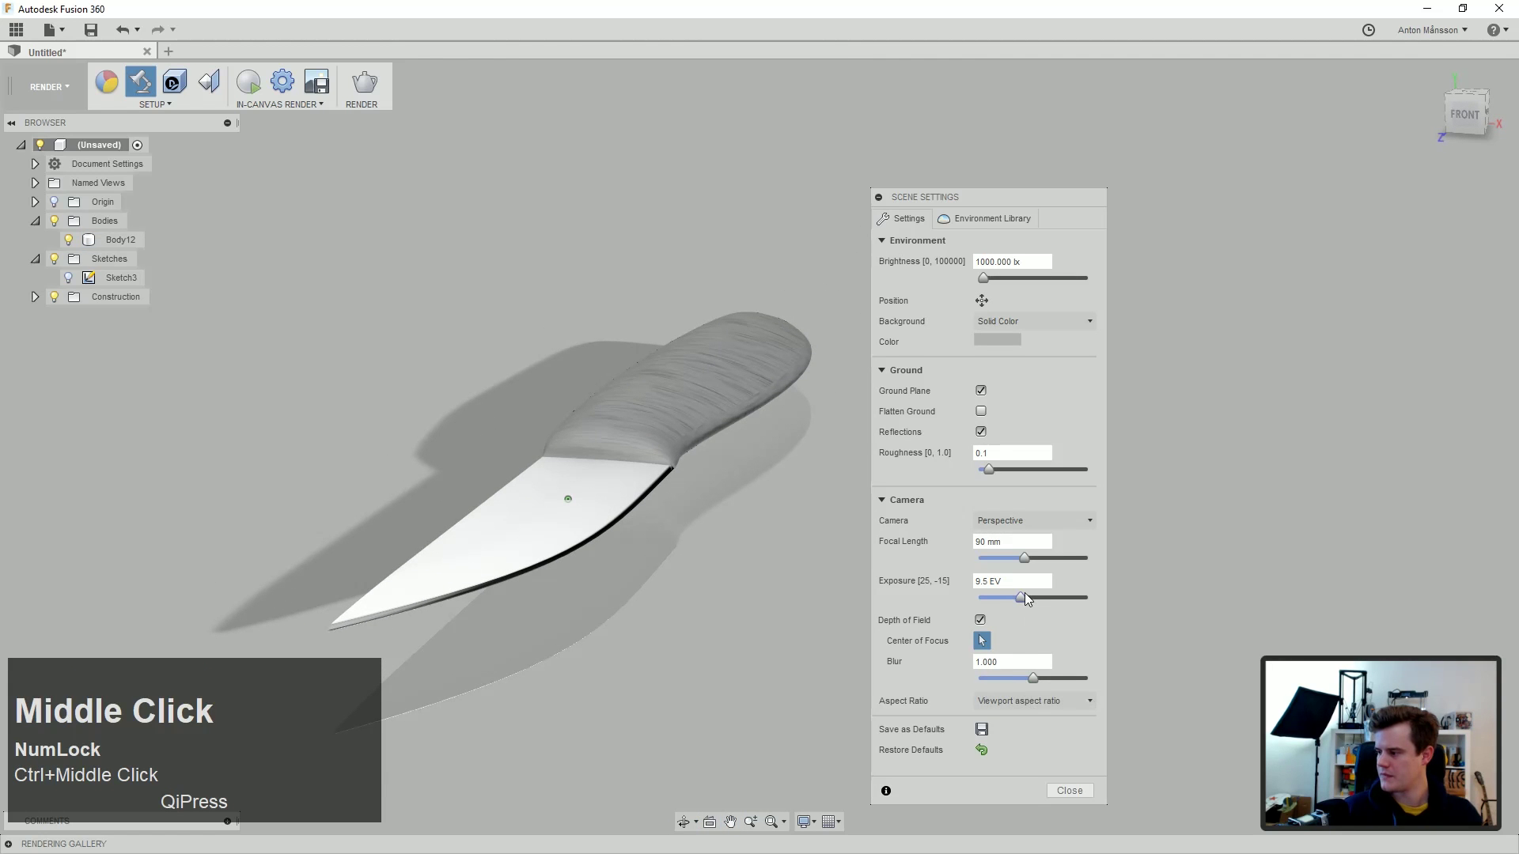
scroll(996, 273, up, 1)
Step: Set the scene background to Environment, adjust the environment's position, and close the scene settings
click(1023, 324)
click(1020, 342)
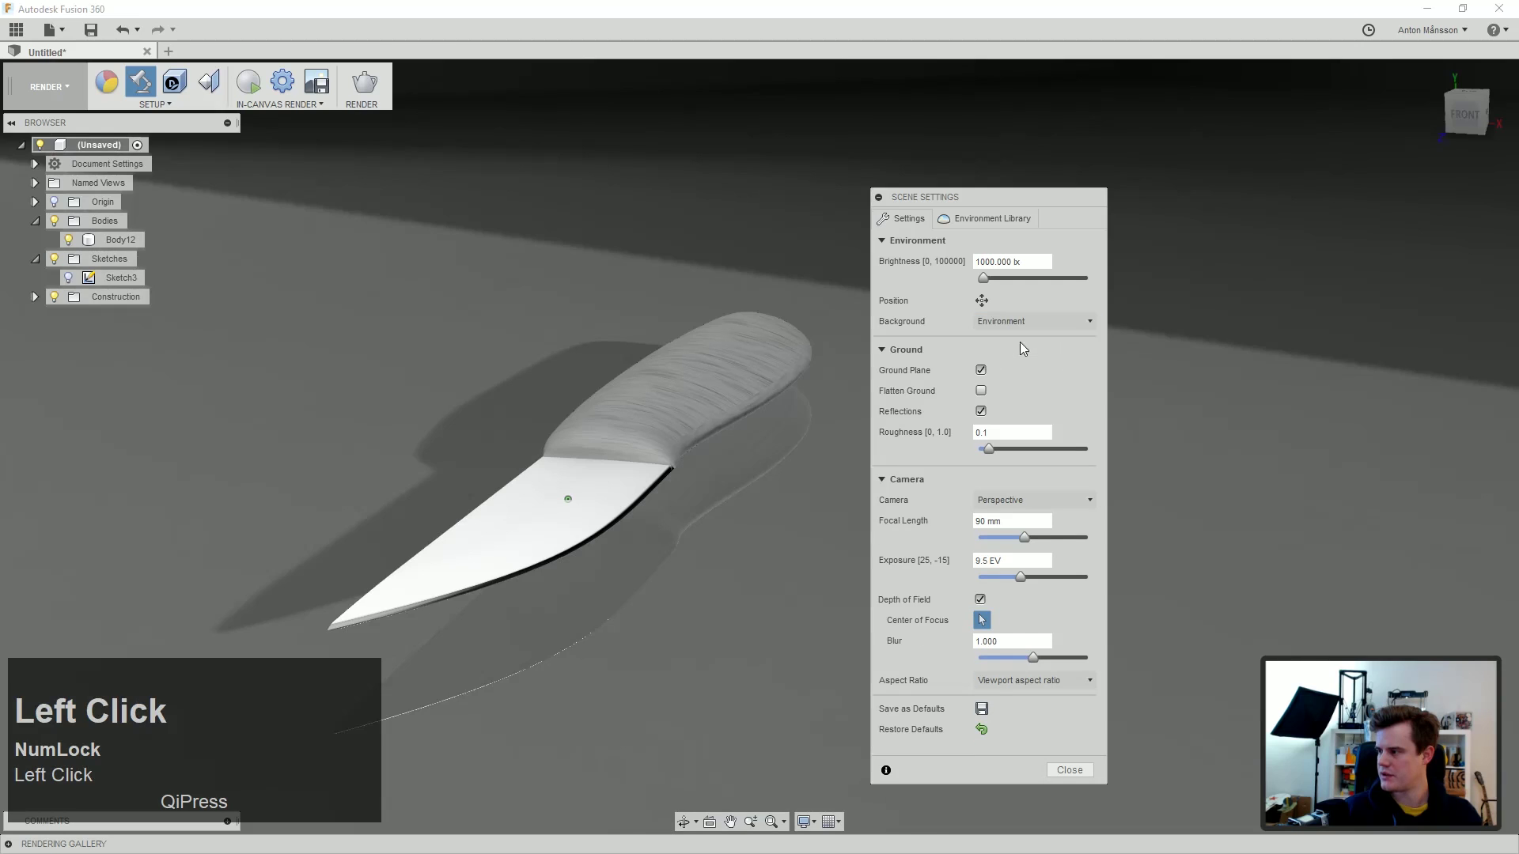
middle_drag(746, 399, 744, 443)
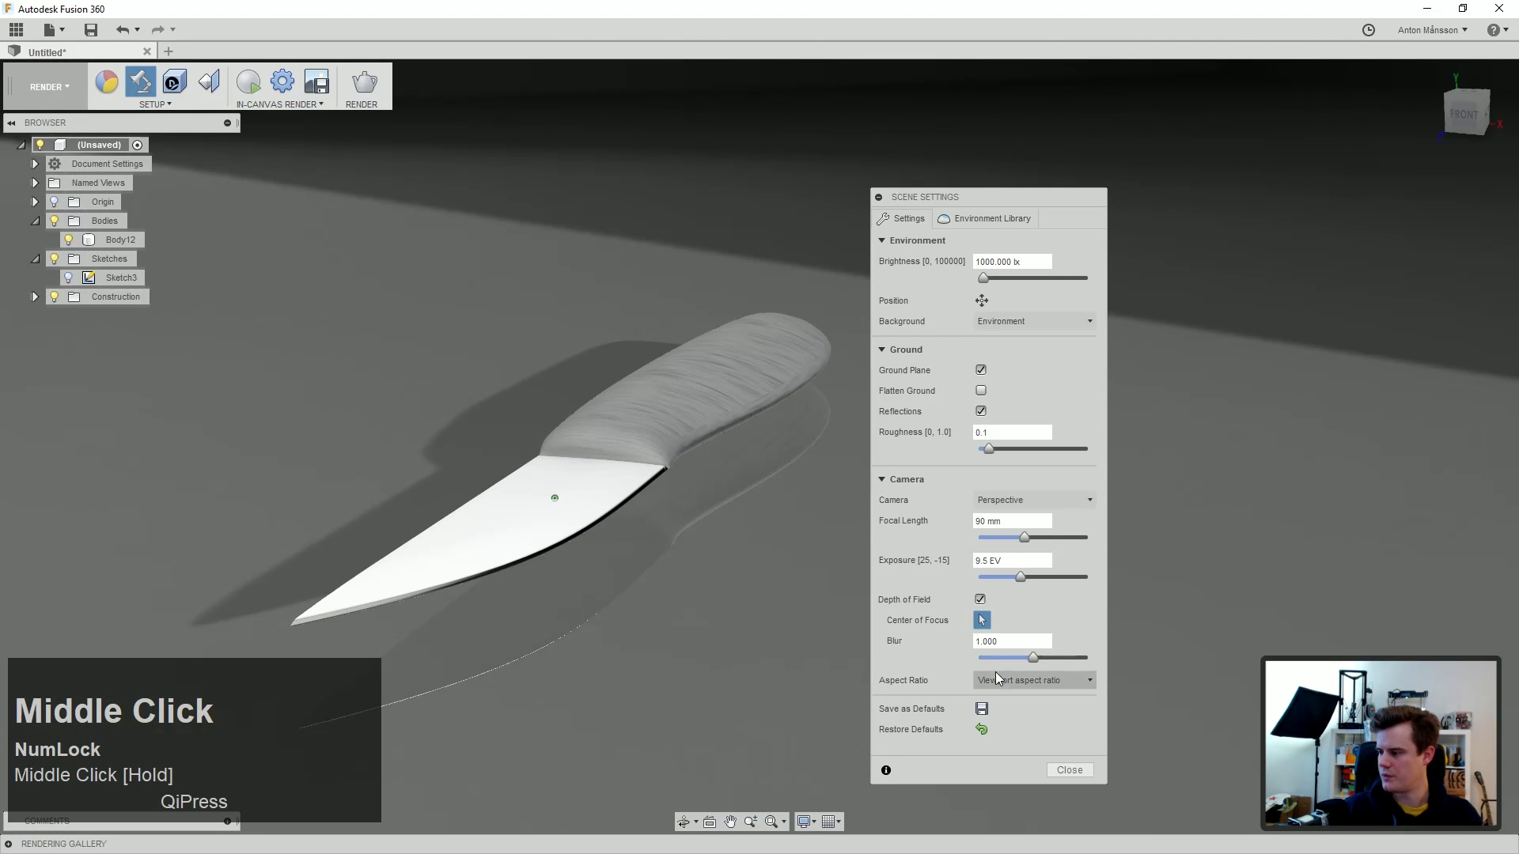
click(981, 301)
mouse_move(996, 543)
mouse_down()
mouse_move(1159, 541)
mouse_move(1020, 536)
mouse_up()
click(1070, 769)
ctrl+middle_drag(1069, 774, 952, 467)
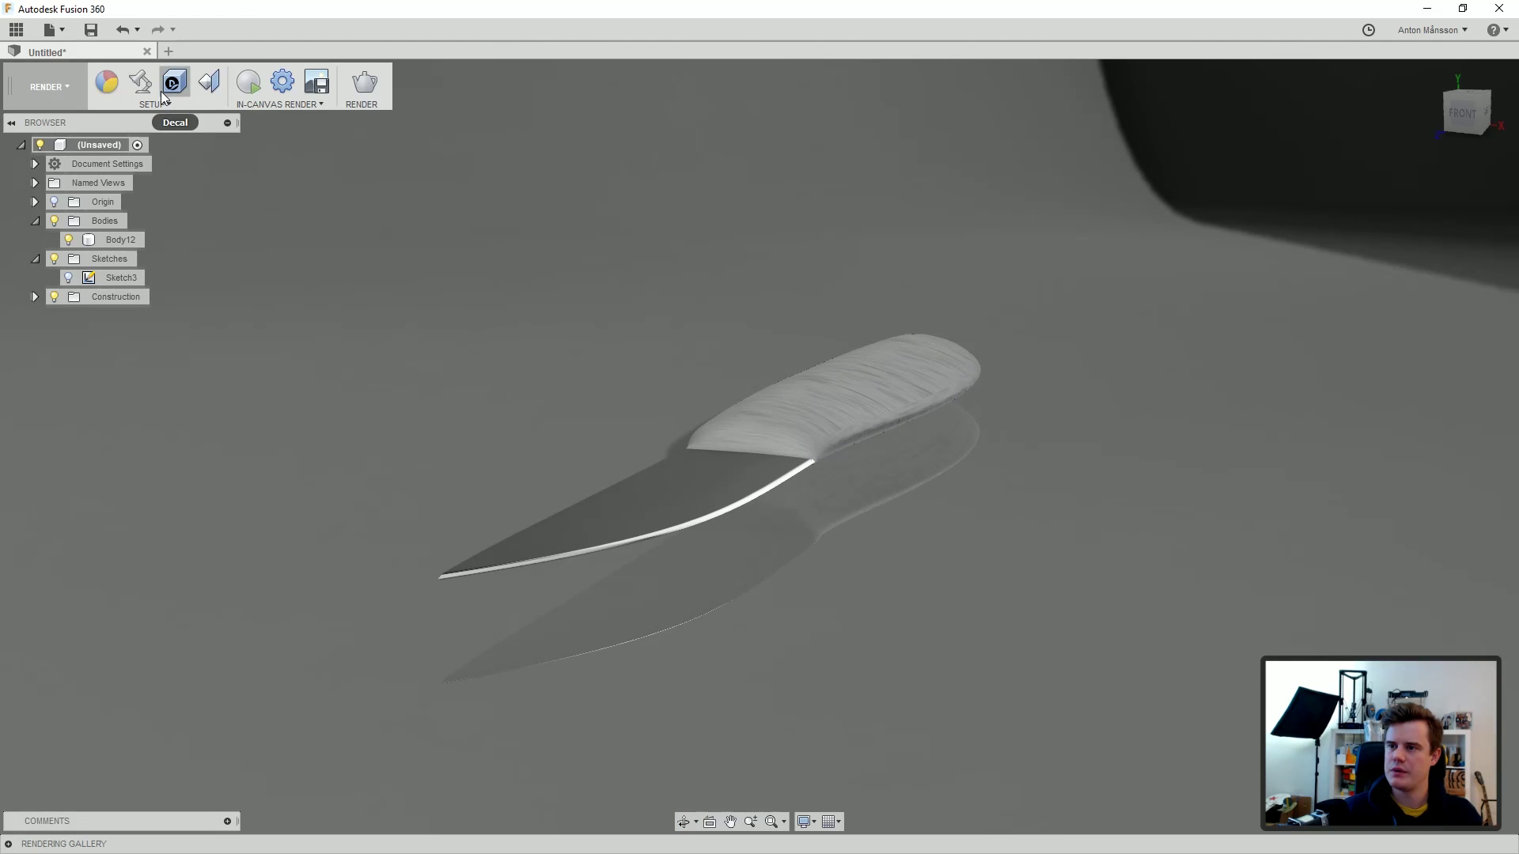
Step: Select the knife body for texture mapping, try Medium density for the UV diagnostic texture, and set it back to Low
click(209, 82)
click(827, 405)
middle_drag(827, 405, 865, 348)
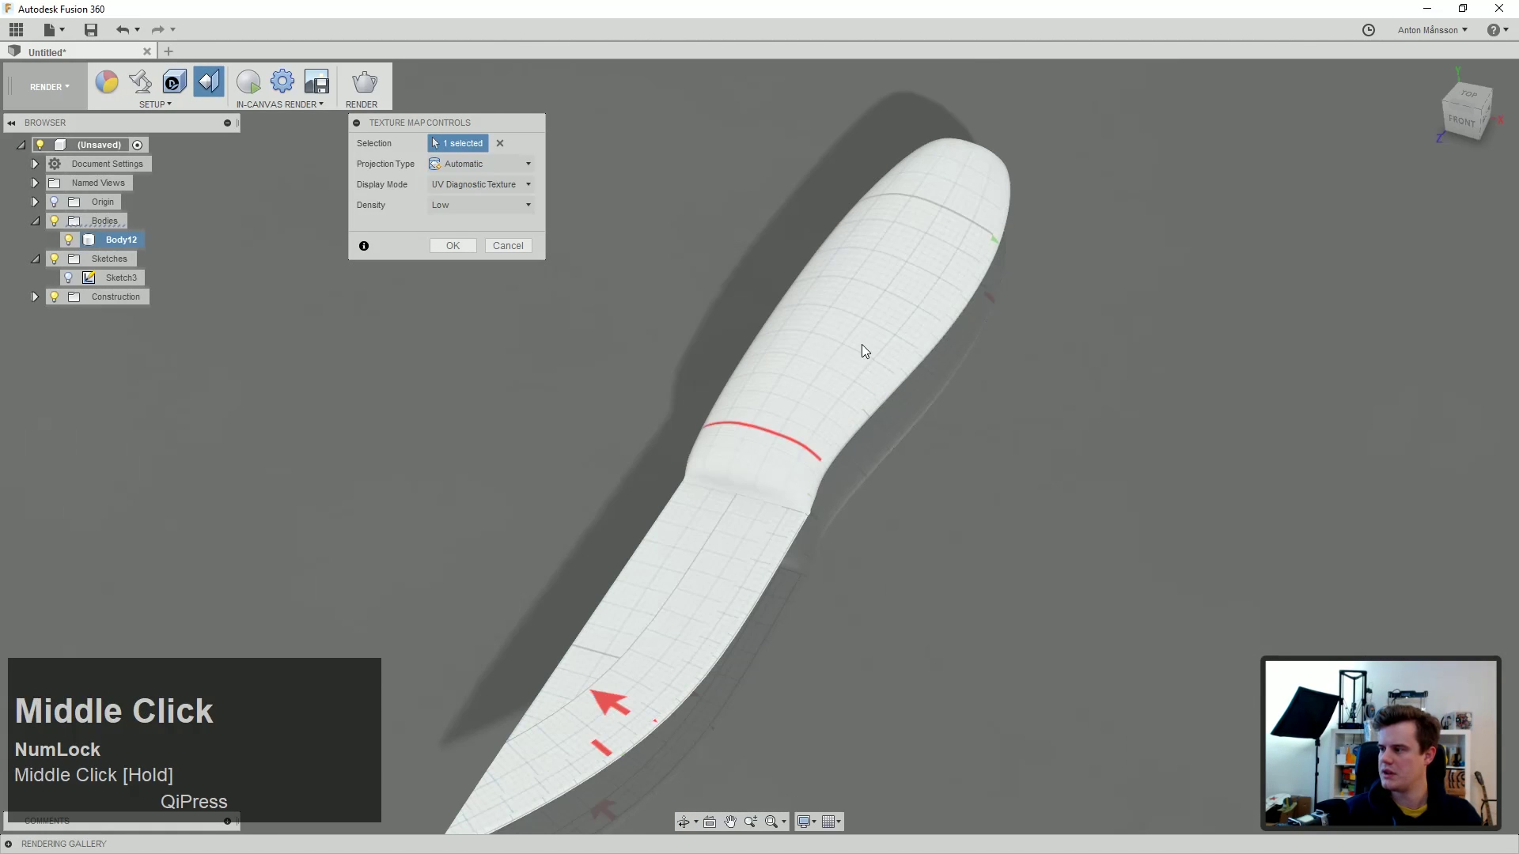
click(499, 205)
click(504, 242)
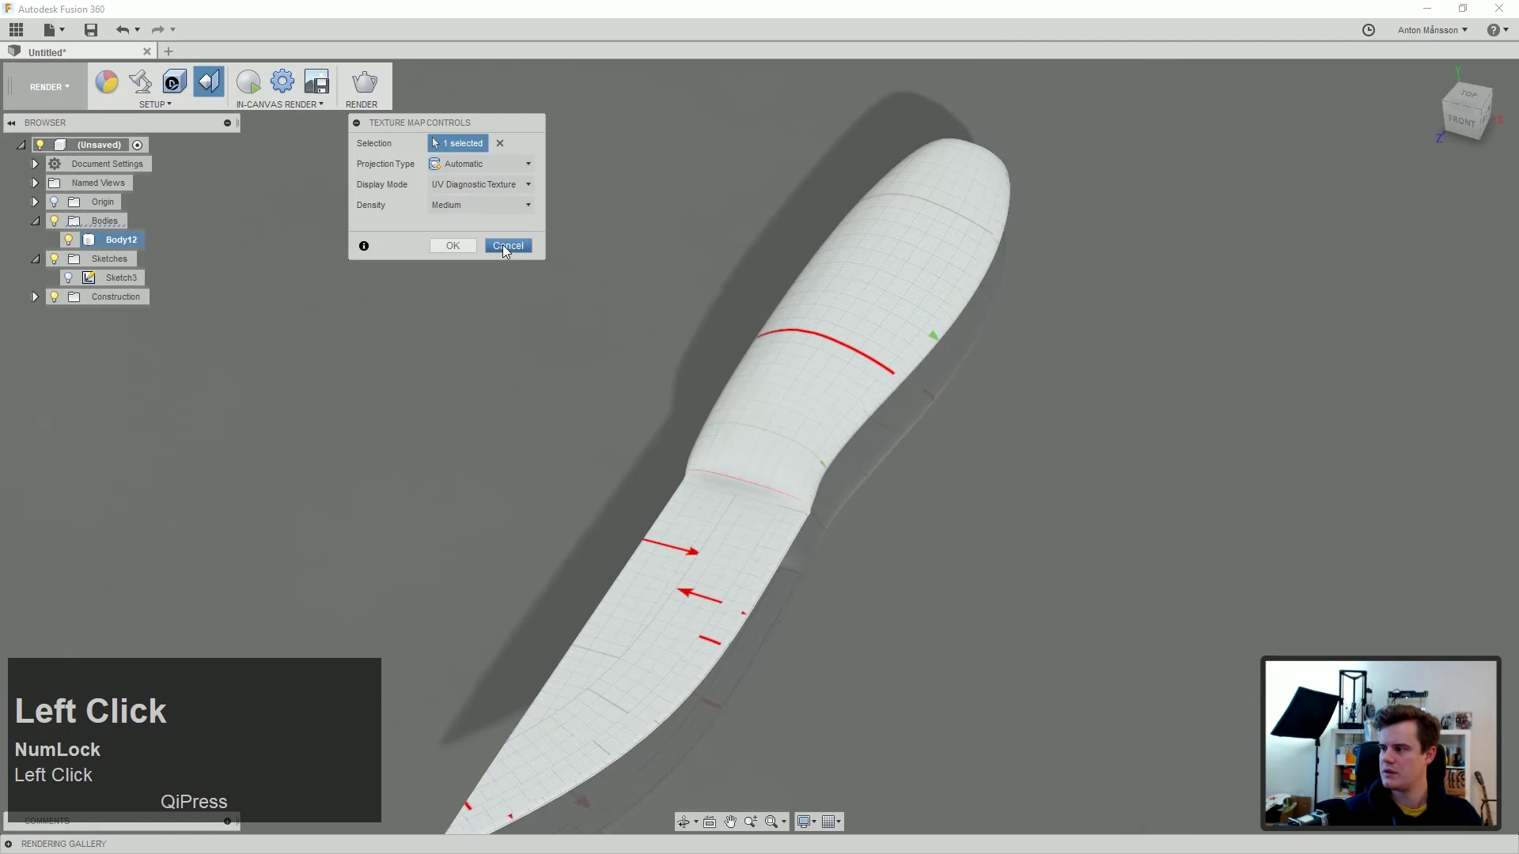
click(475, 205)
click(475, 260)
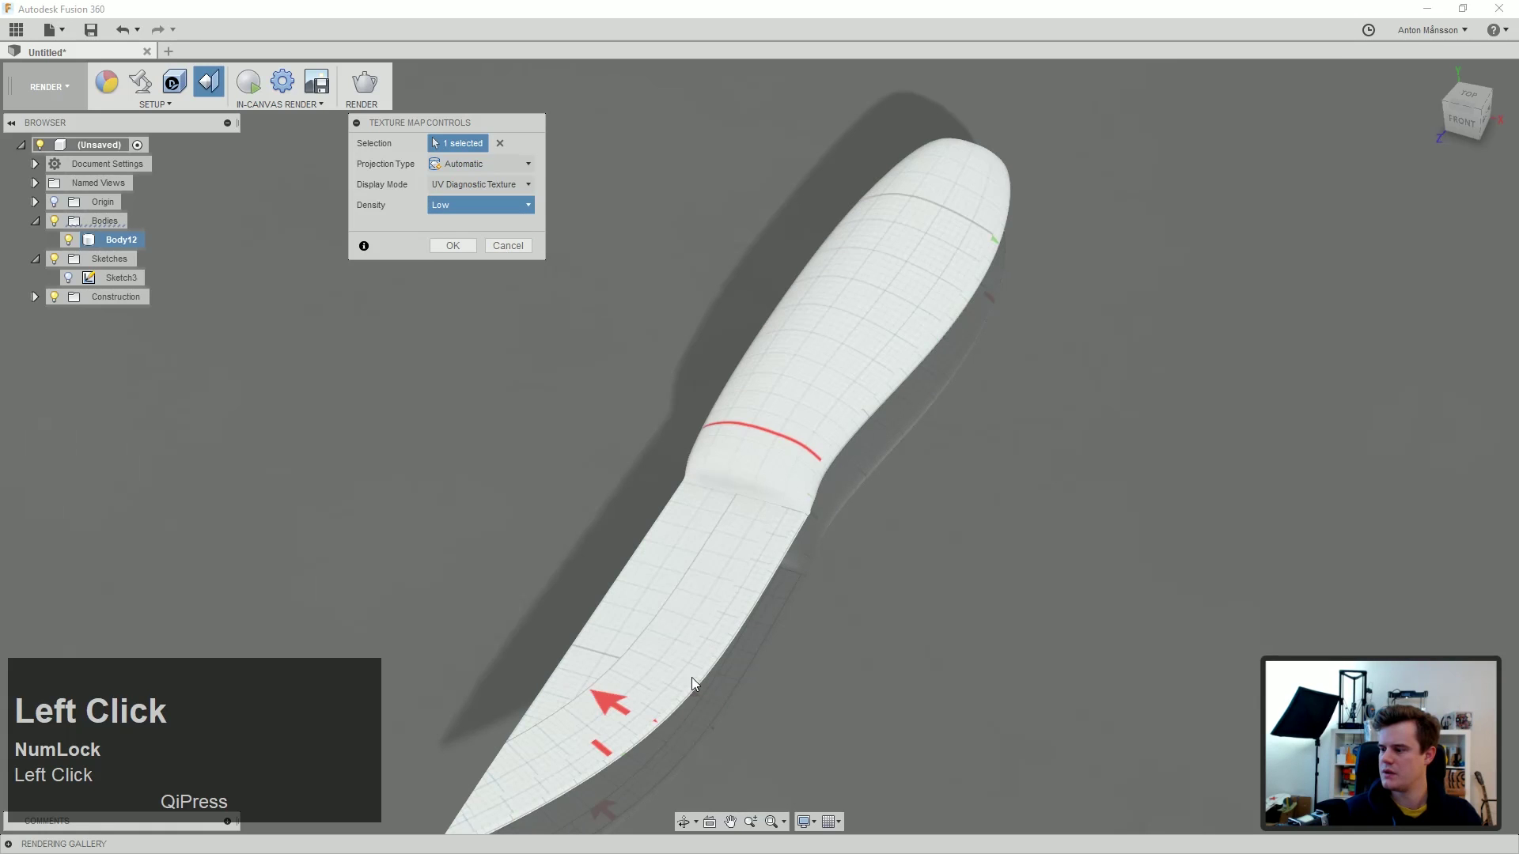
Step: Change the knife's texture projection to Box, rotate the mapping about 40 degrees around Y, and accept it
click(475, 164)
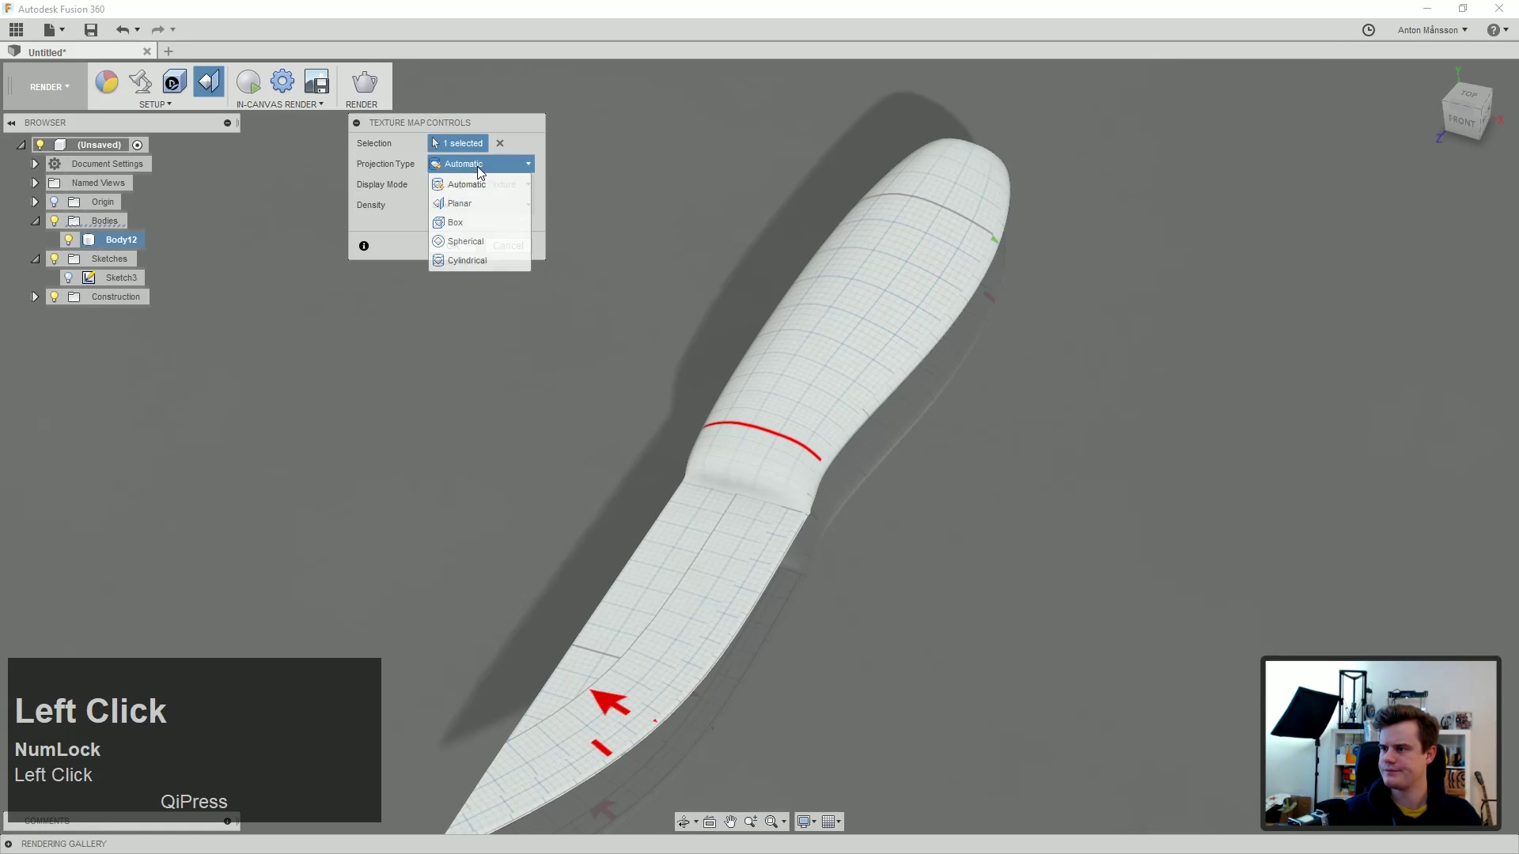
click(484, 224)
drag(863, 455, 889, 420)
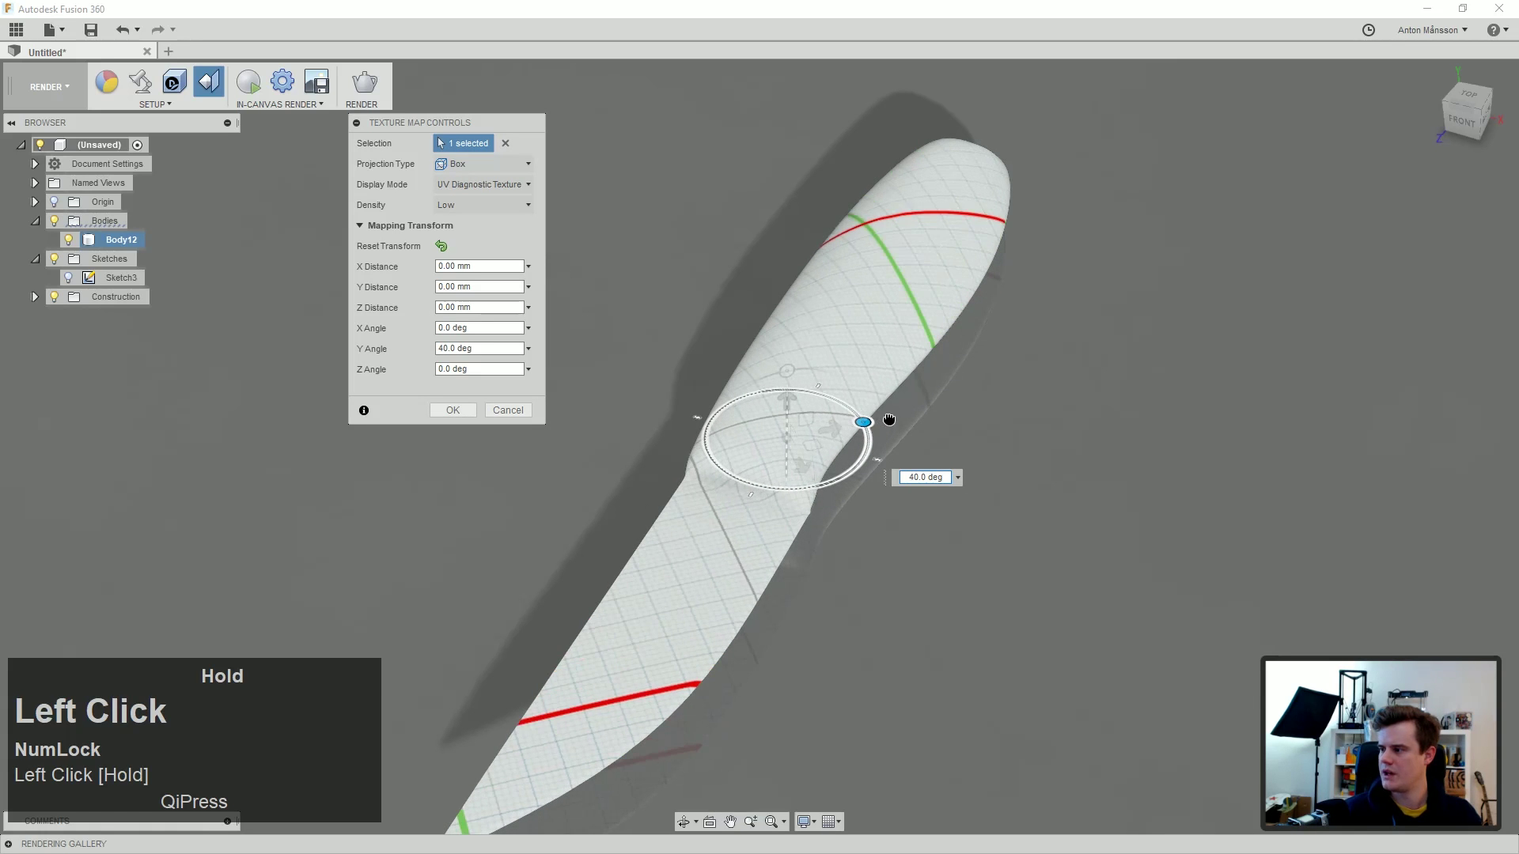
click(453, 409)
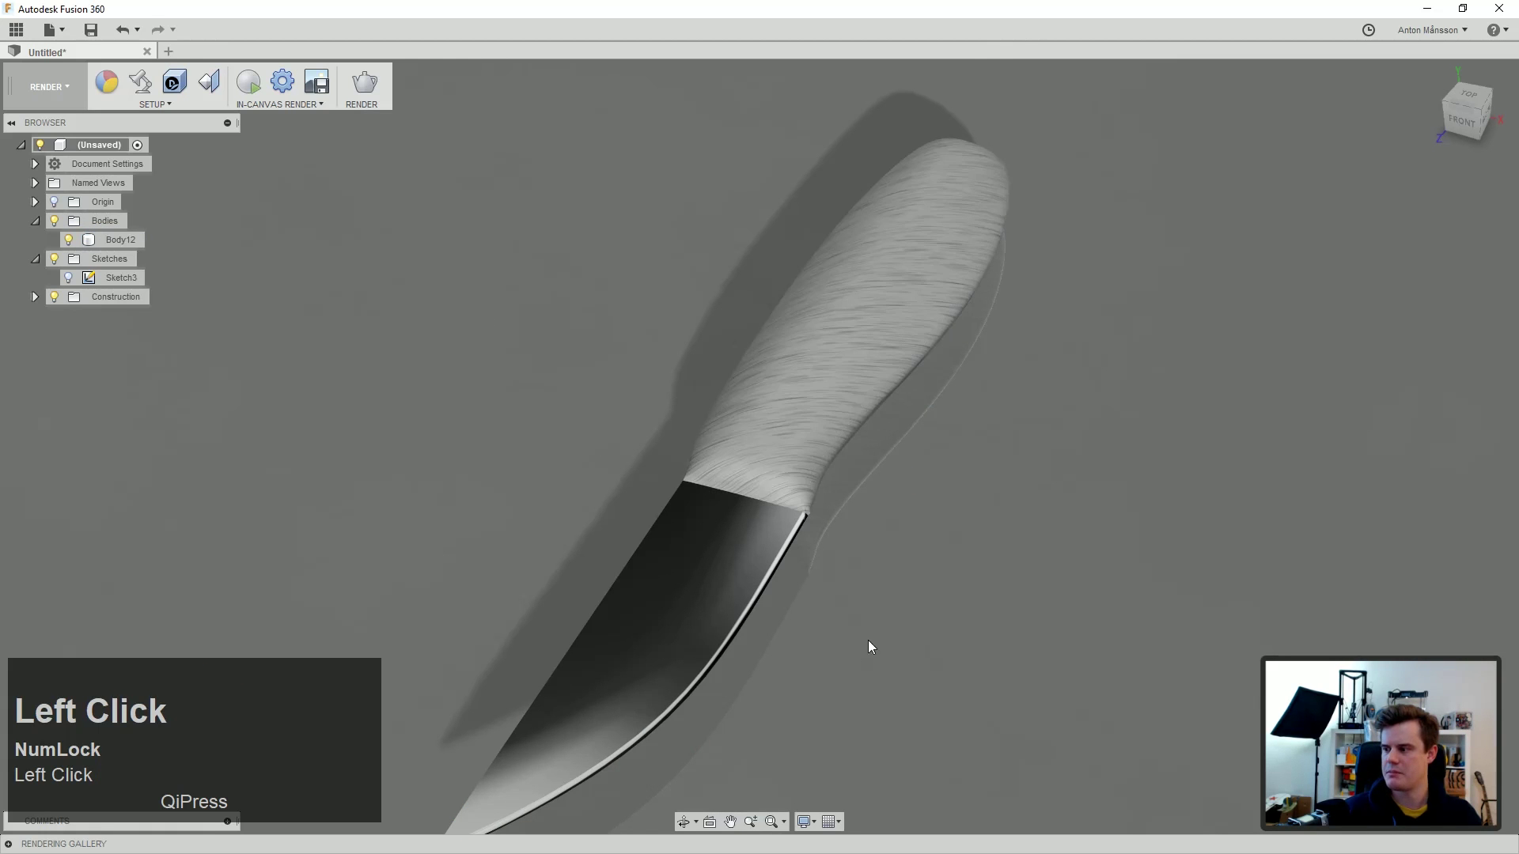
Step: Preview the knife with an in-canvas render from a lower front angle, and stop the render
middle_drag(854, 542, 957, 486)
ctrl+click(236, 86)
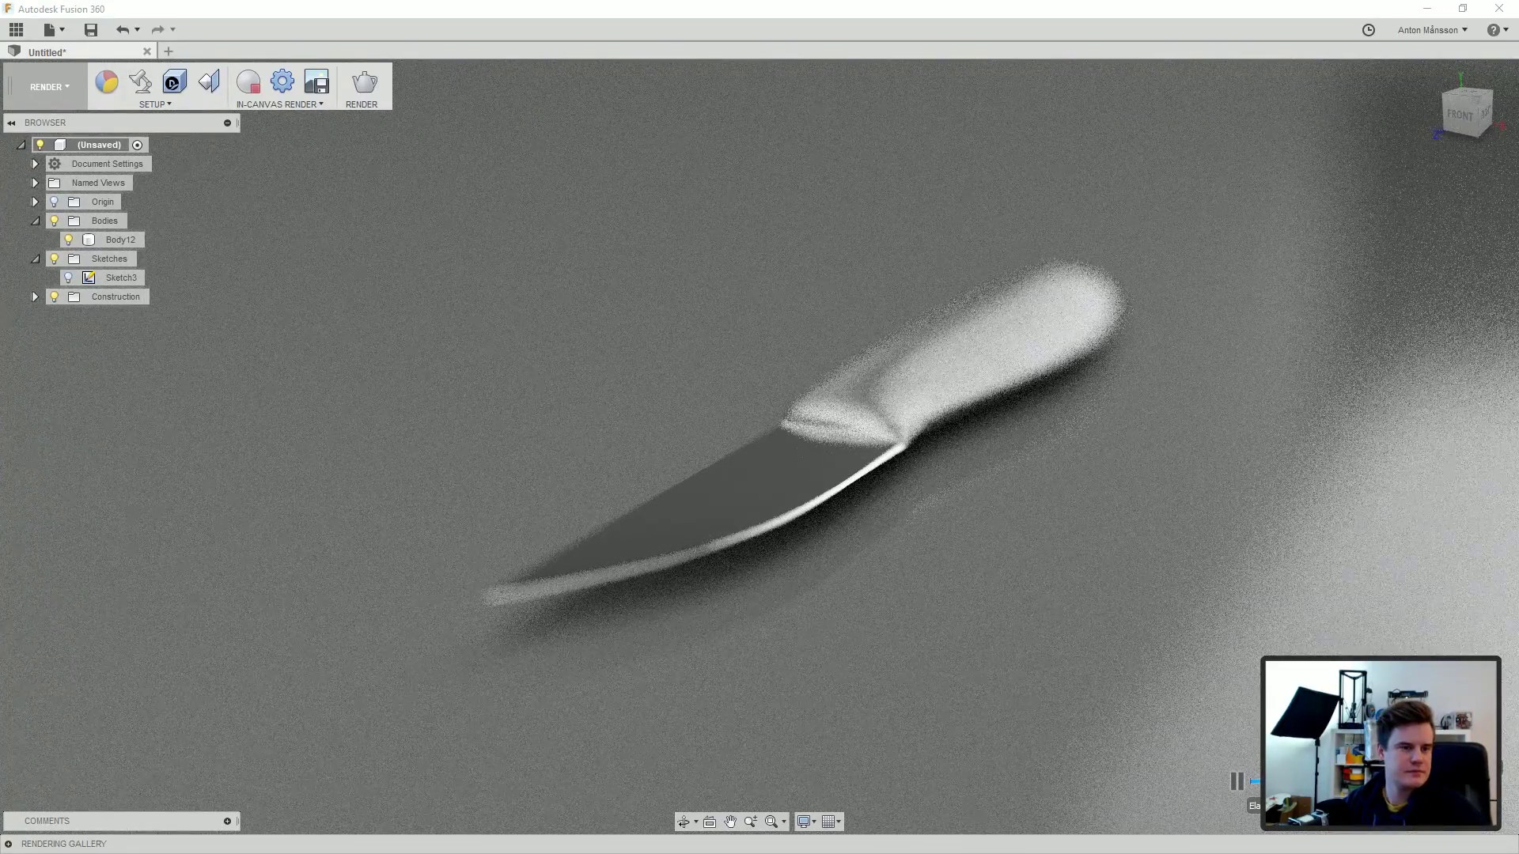
click(253, 80)
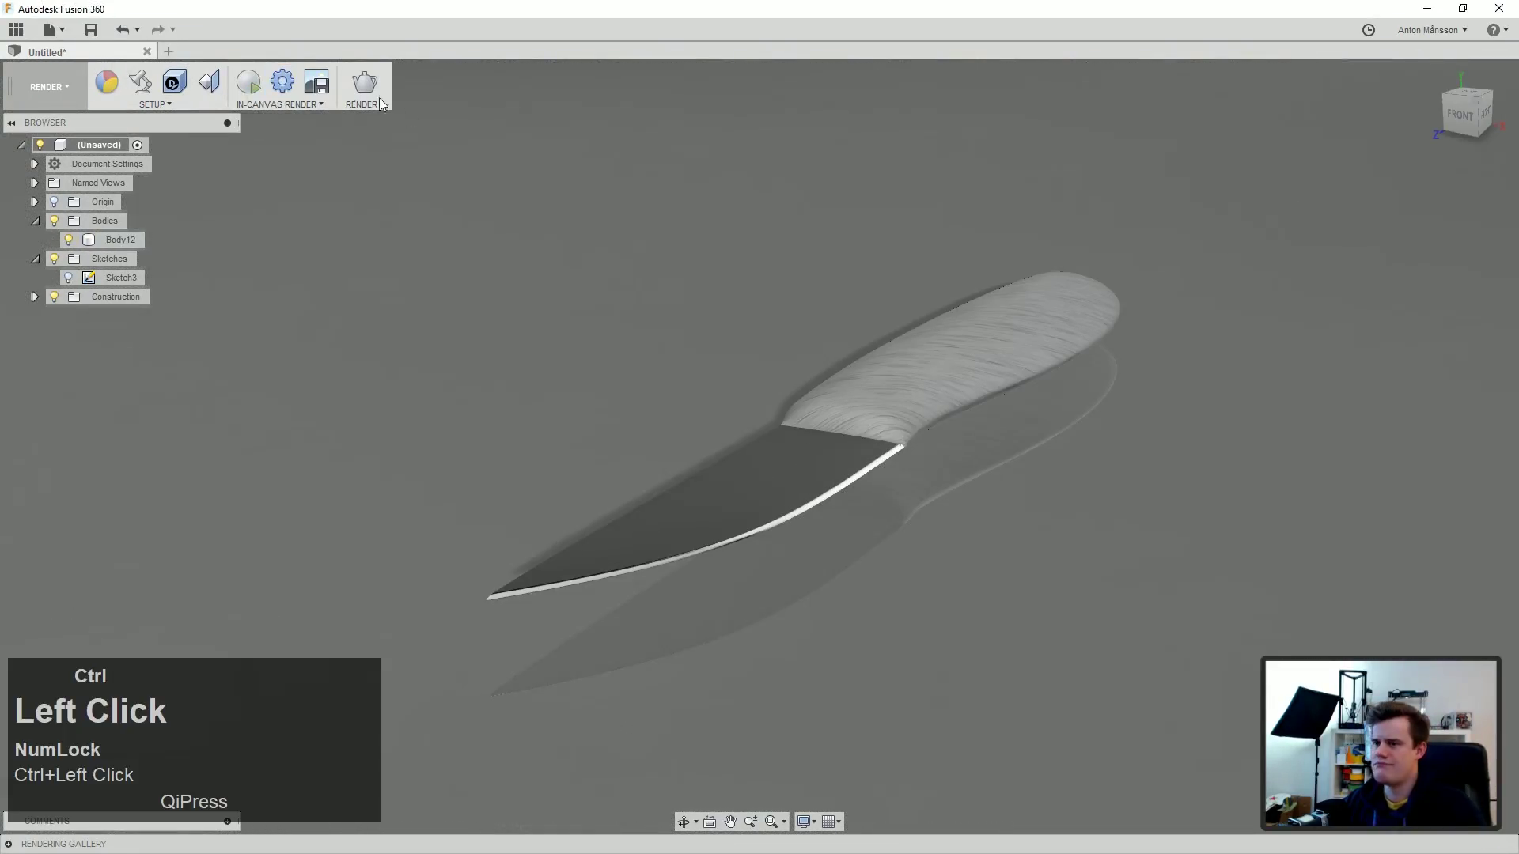
Step: Reduce the depth-of-field blur to about 0.361 and move the center of focus to the handle's base beside the blade
click(140, 82)
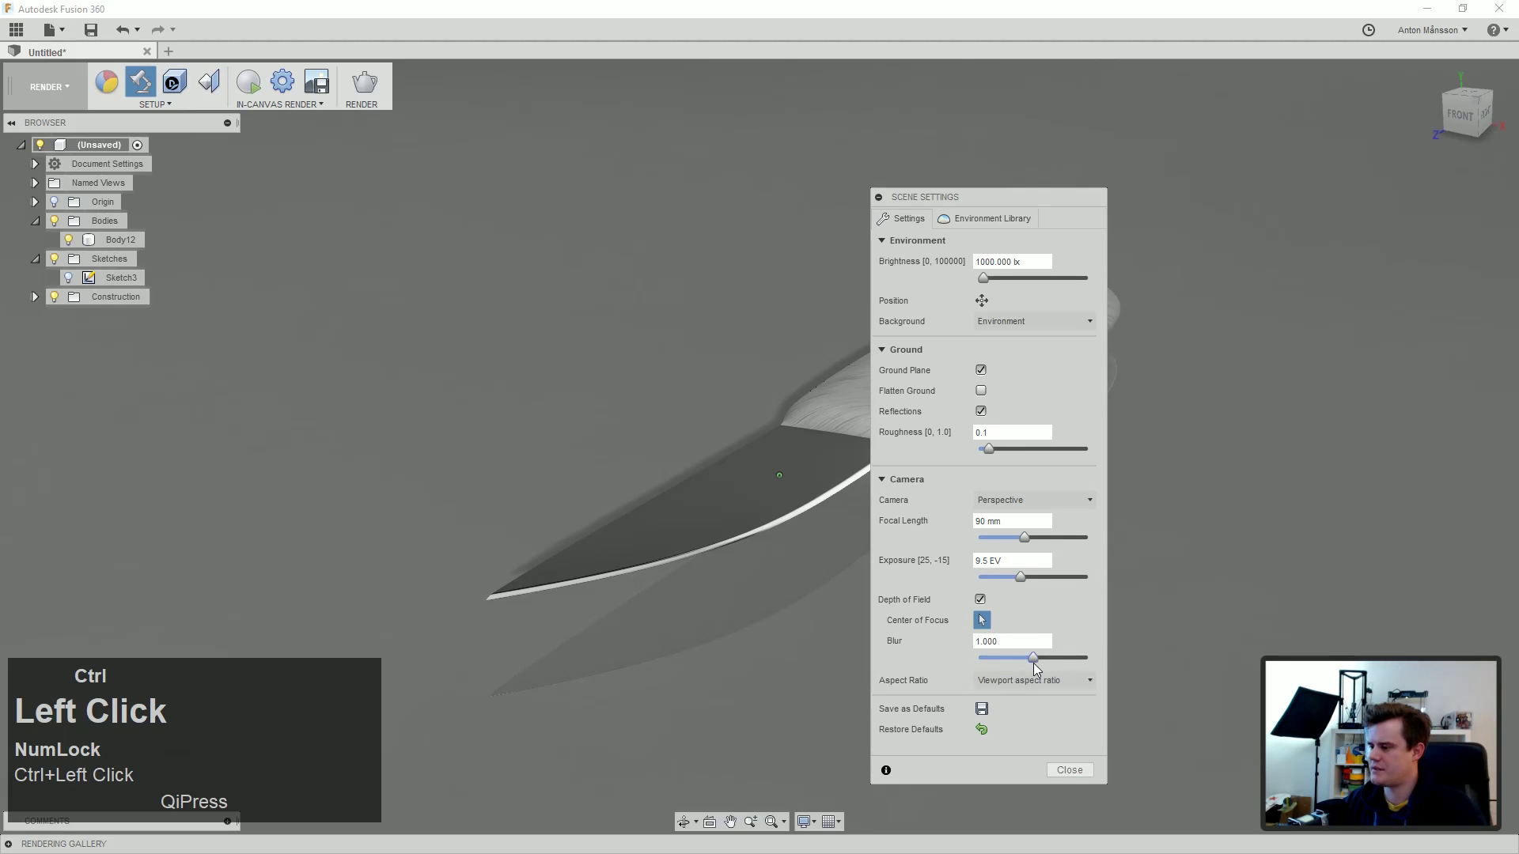
ctrl+drag(1032, 657, 1007, 662)
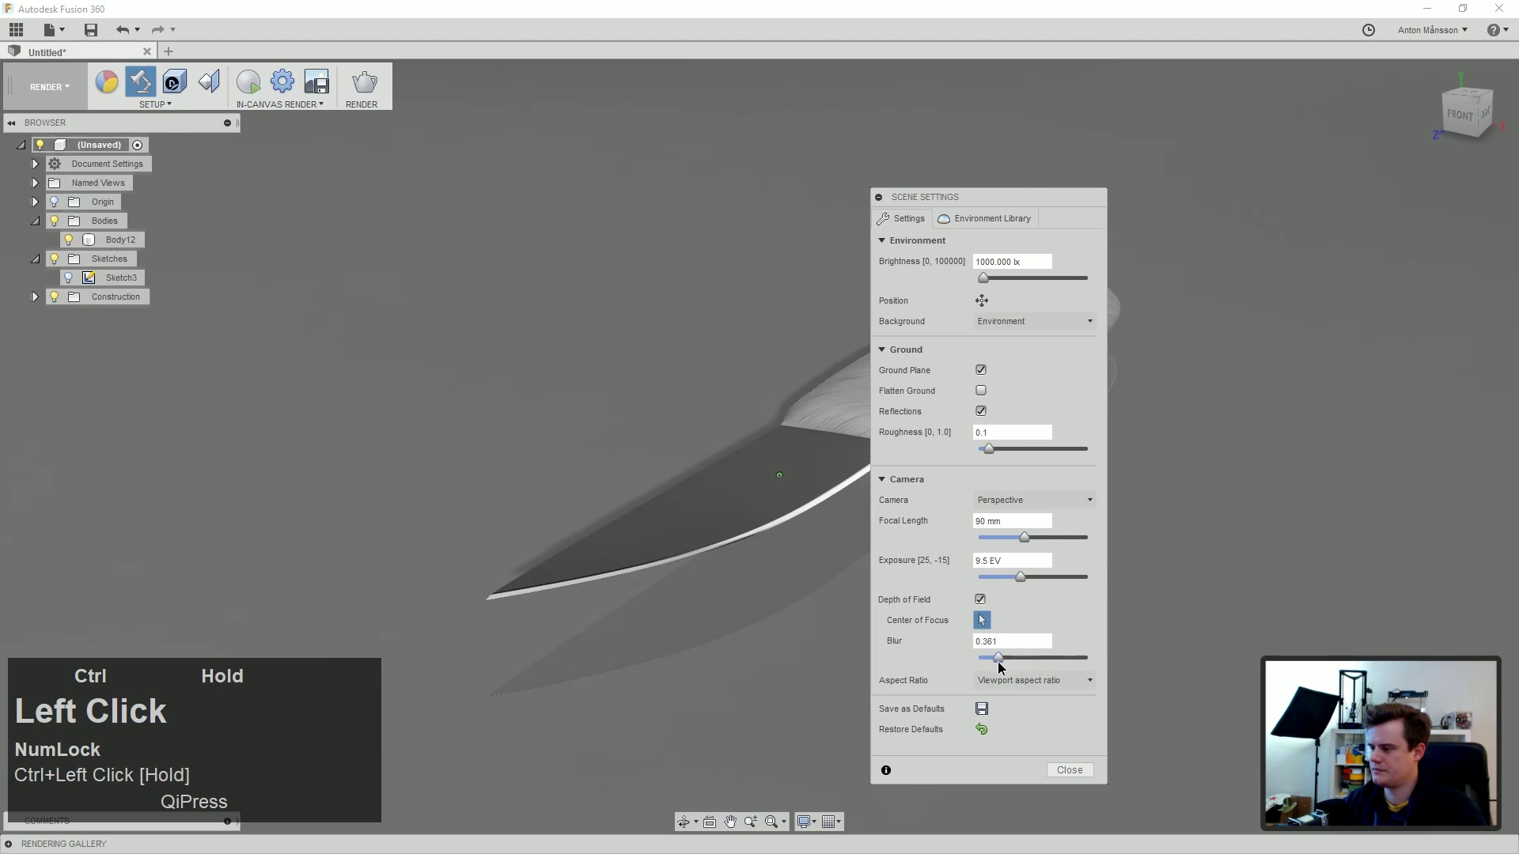
ctrl+click(829, 419)
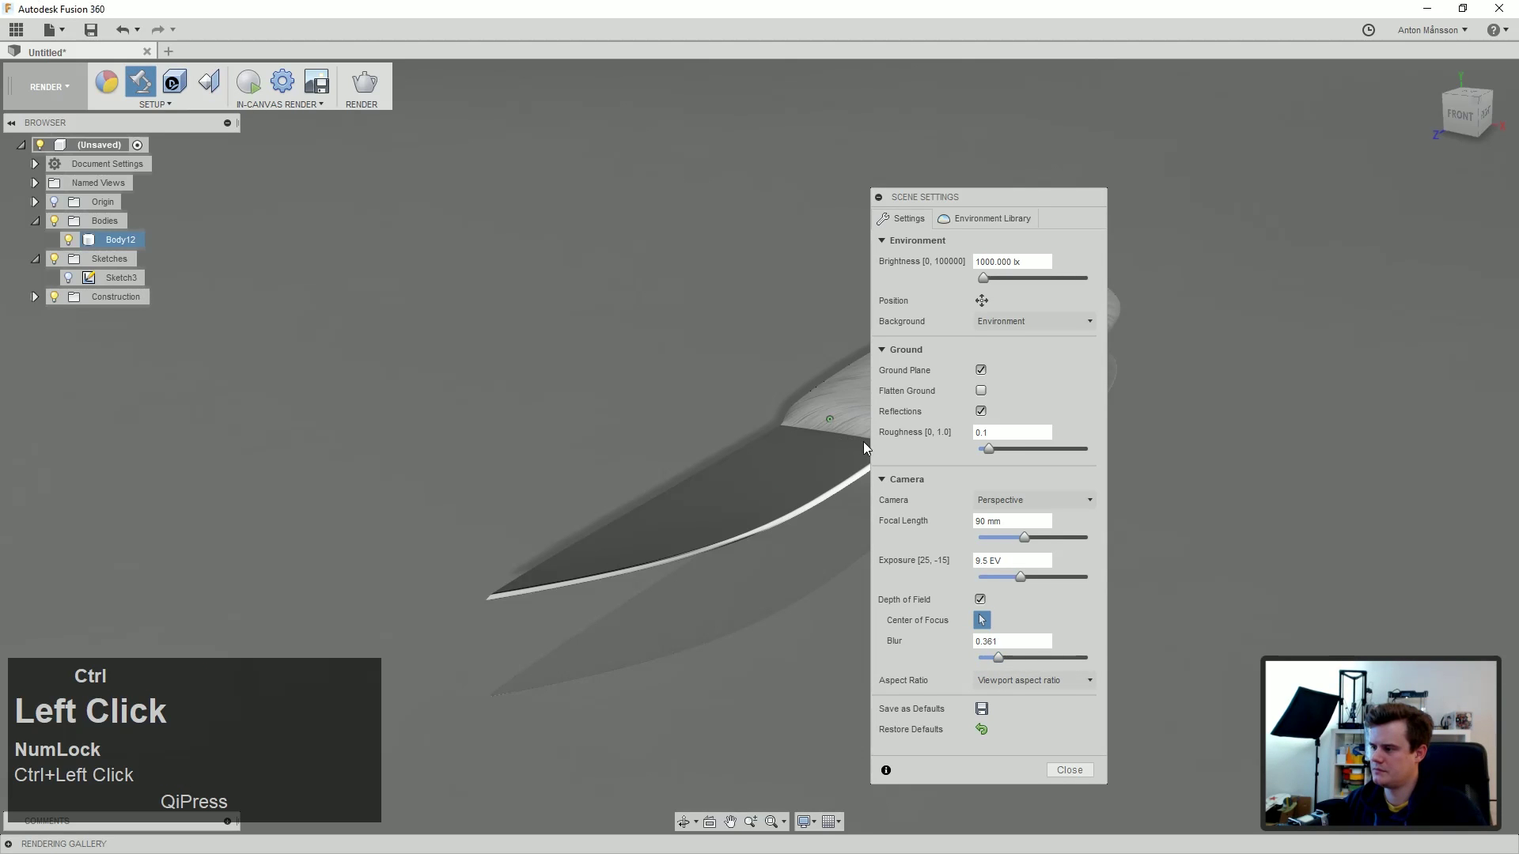
click(1069, 769)
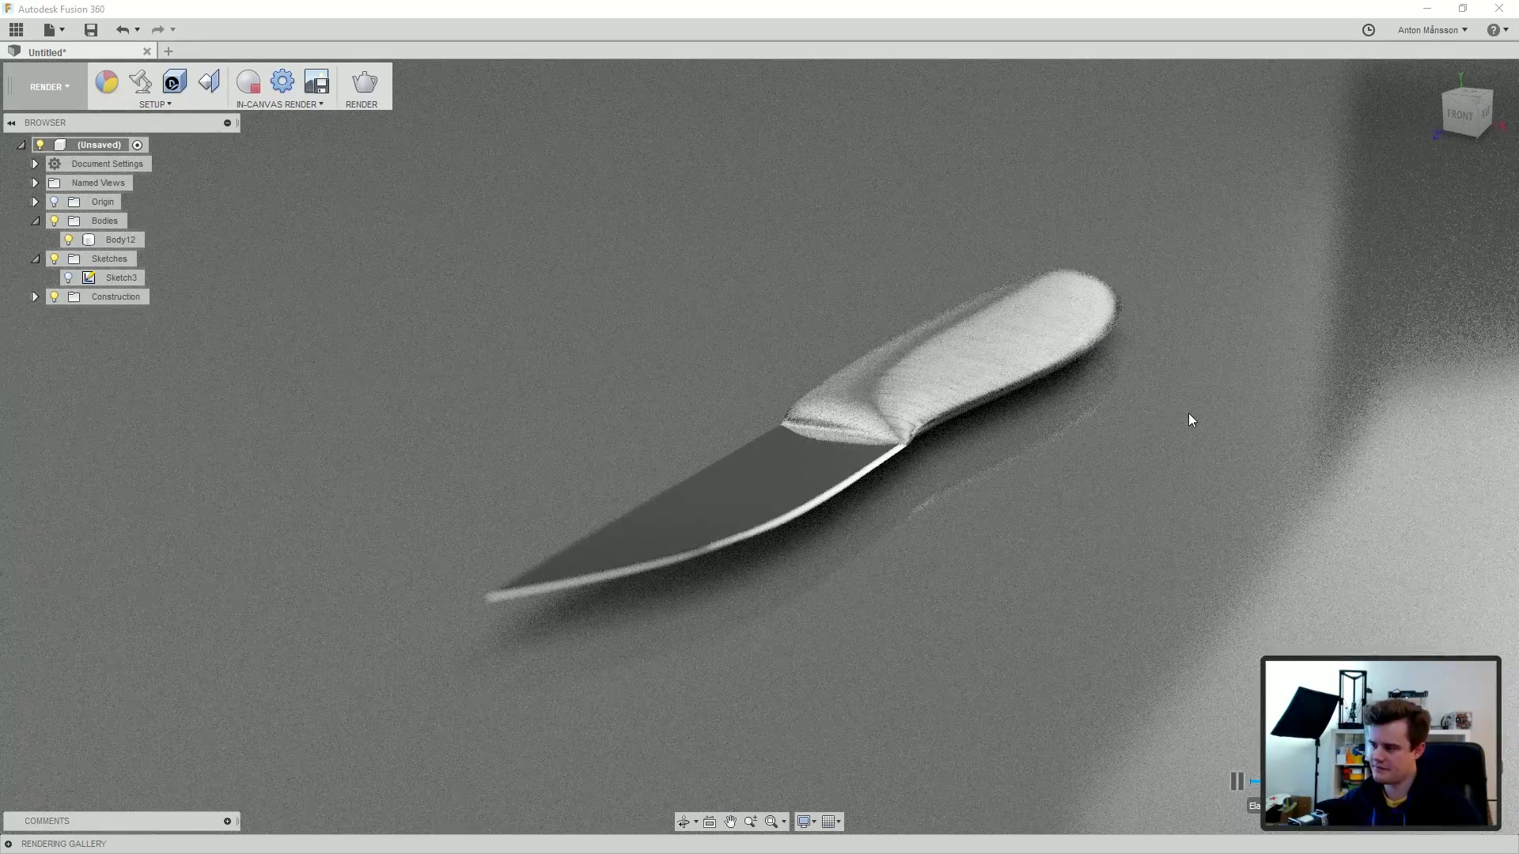
Step: Take a full-screen capture of the rendered knife and open the rendering gallery
key(ctrl+Print)
ctrl+drag(1517, 853, 0, 0)
ctrl+click(65, 11)
key(ctrl+Return)
ctrl+click(782, 14)
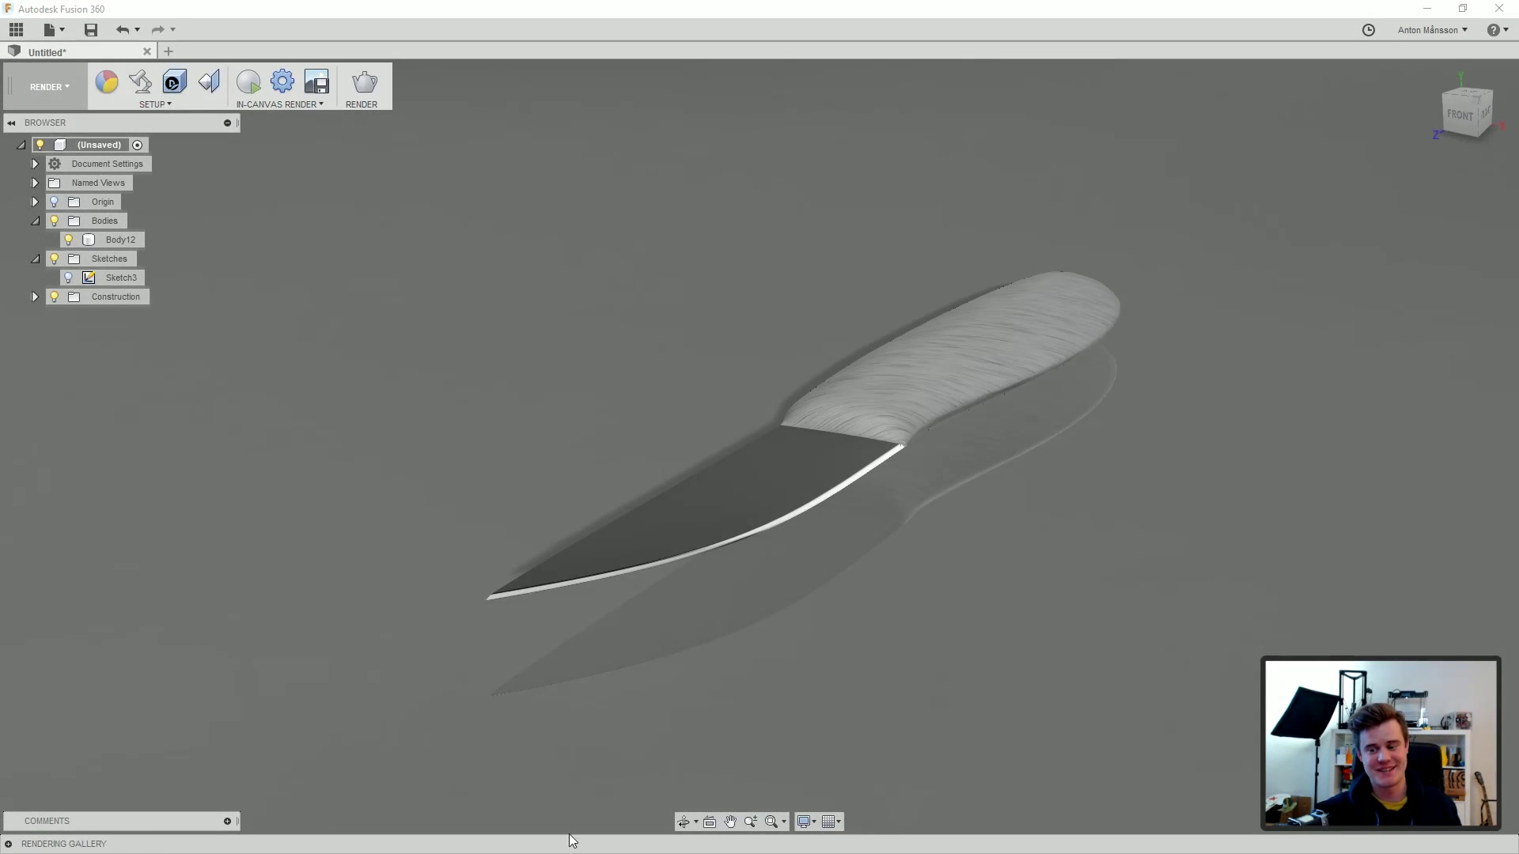
click(12, 846)
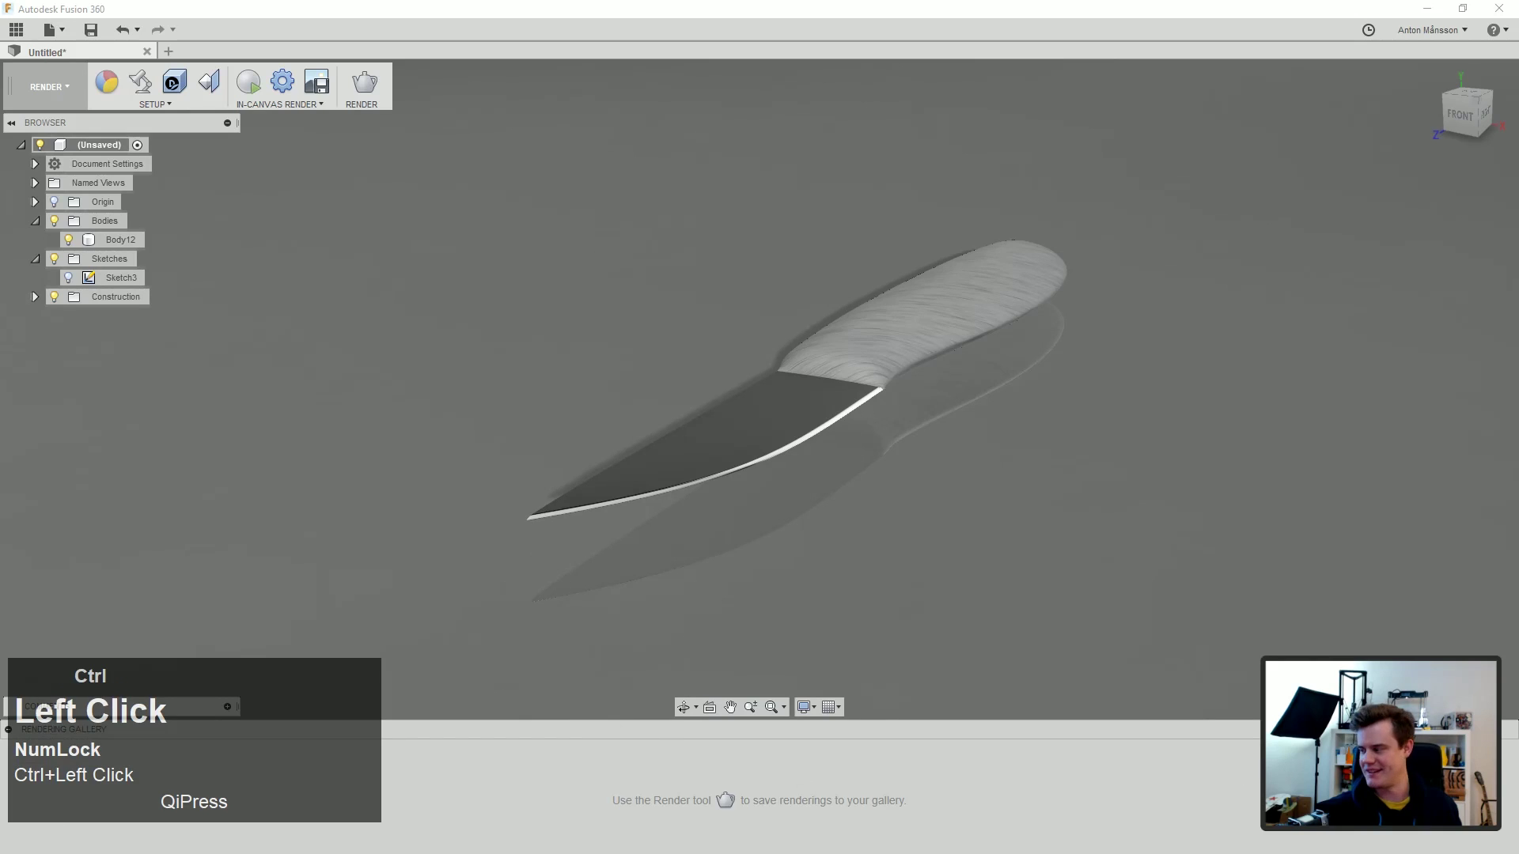